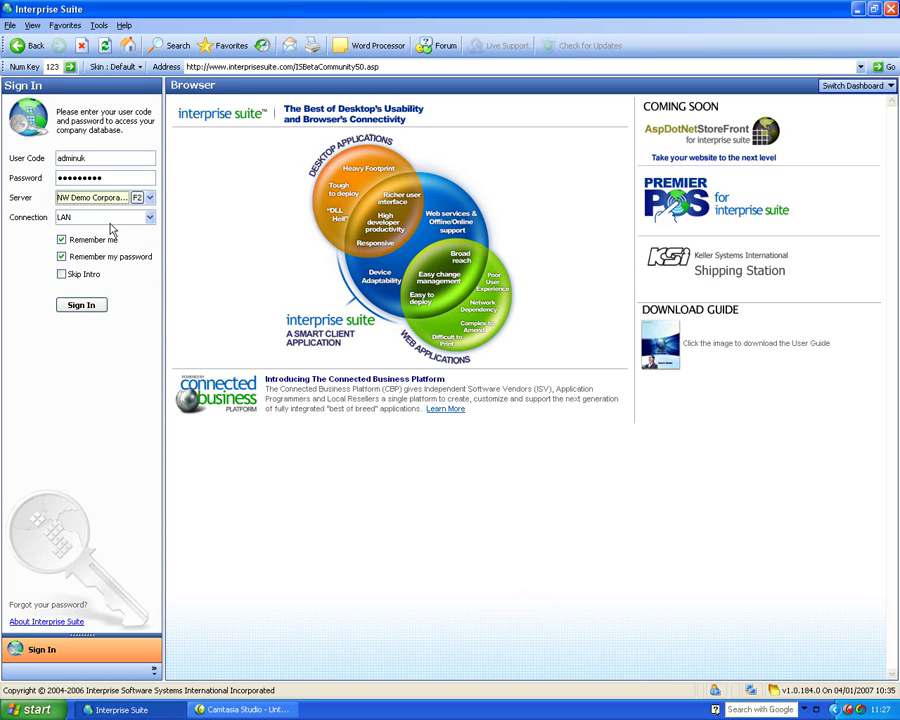
Sign in to the NW Demo company database over LAN and open the 600 Accounting module.
left_click(70, 303)
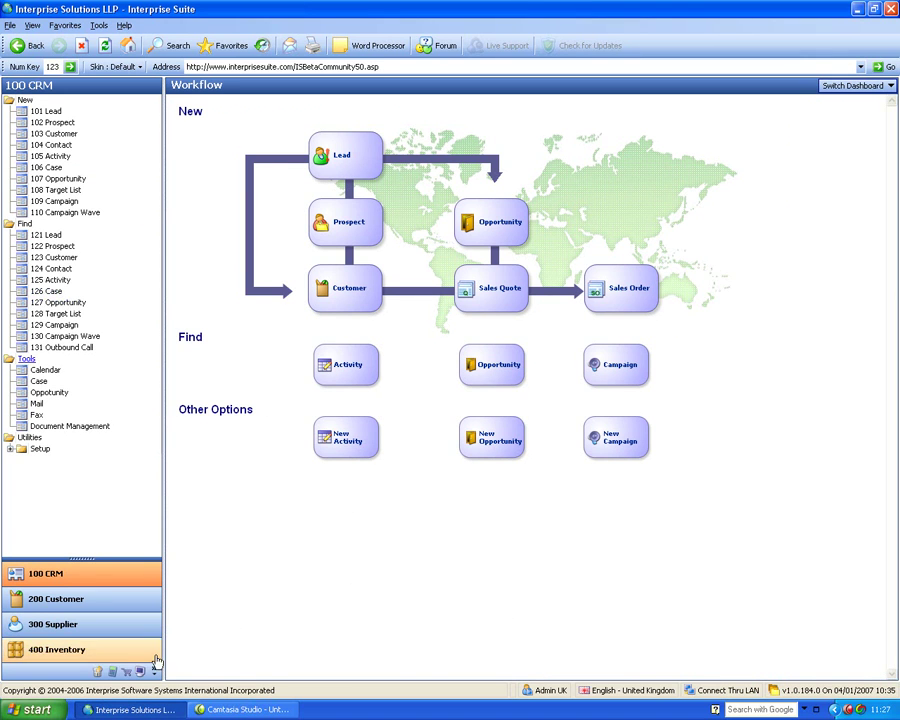
left_click(113, 673)
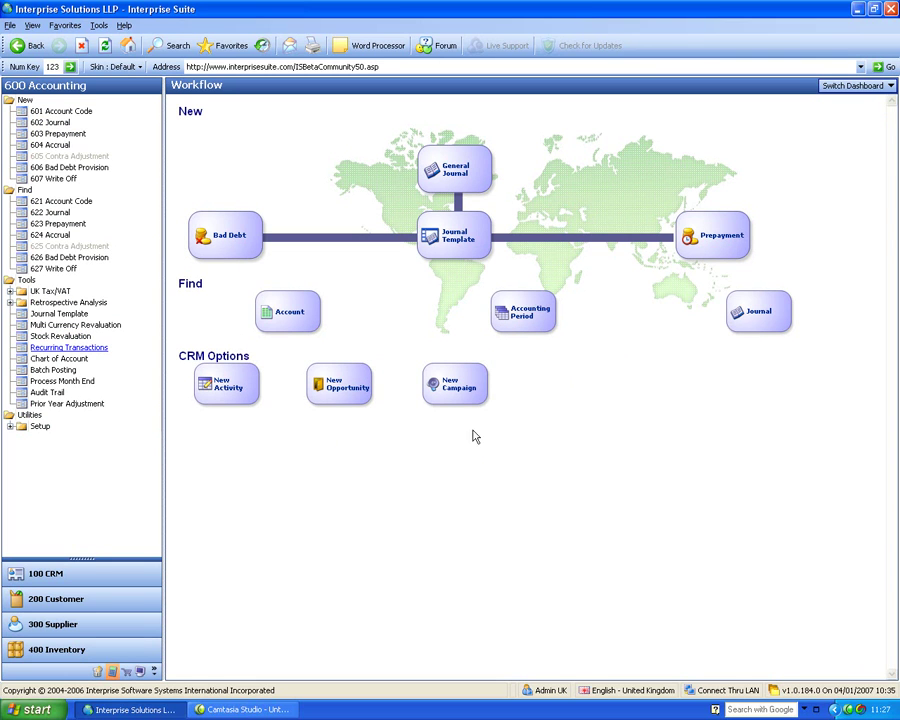
left_click(863, 90)
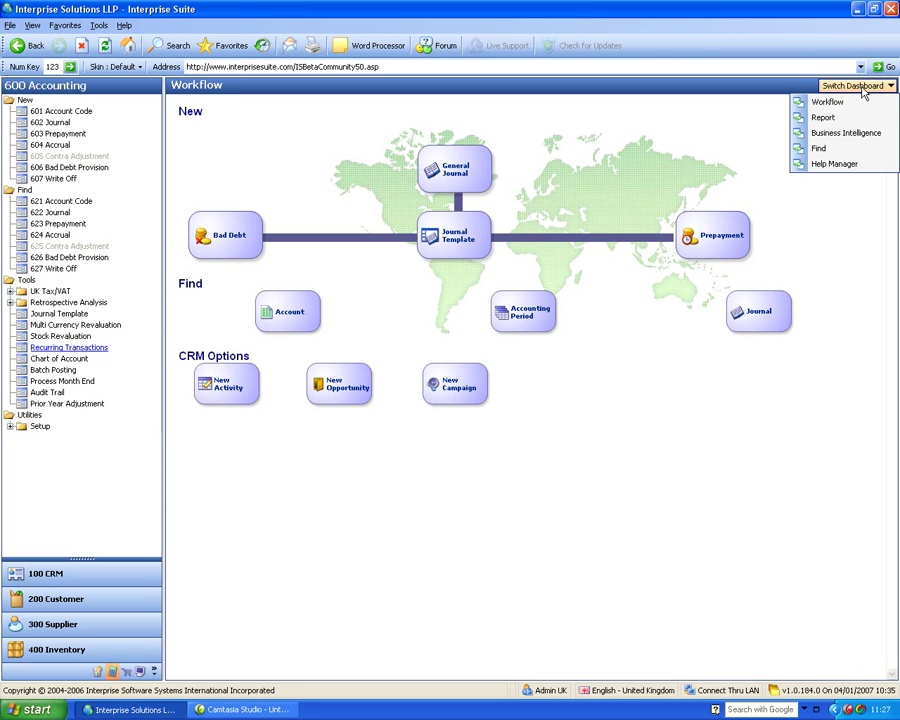
left_click(254, 174)
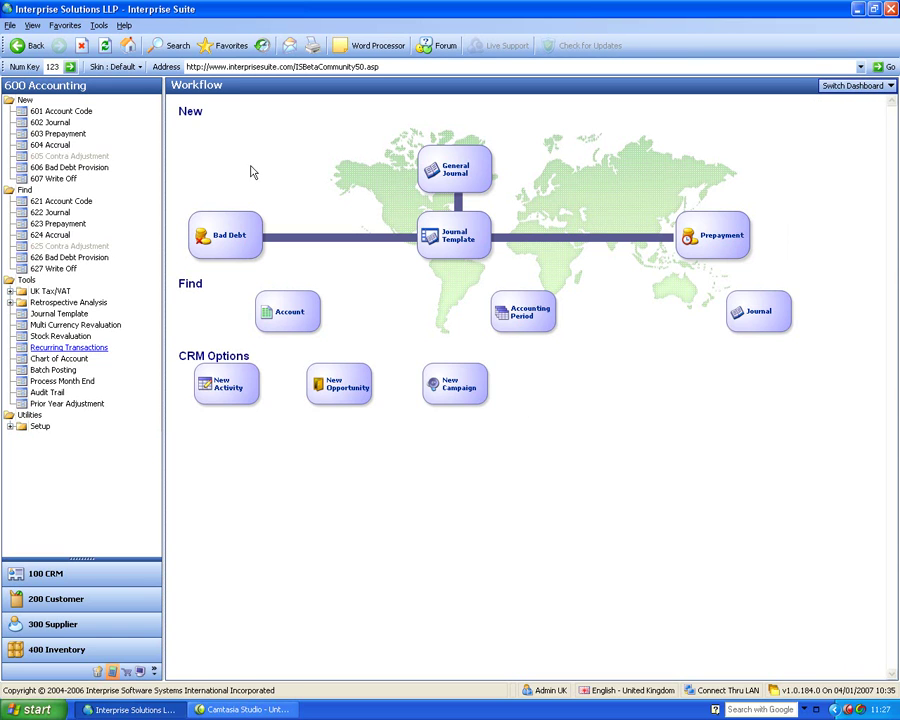
Start a new account code in the Chart Of Accounts Wizard, using user-defined accounts and a simple account structure.
left_click(72, 112)
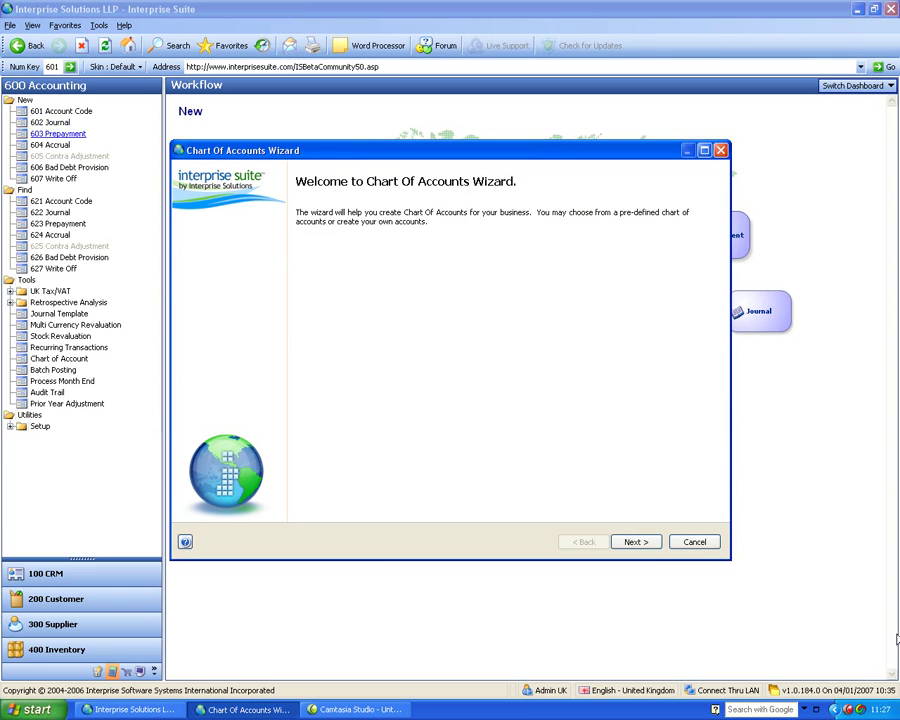
left_click(649, 545)
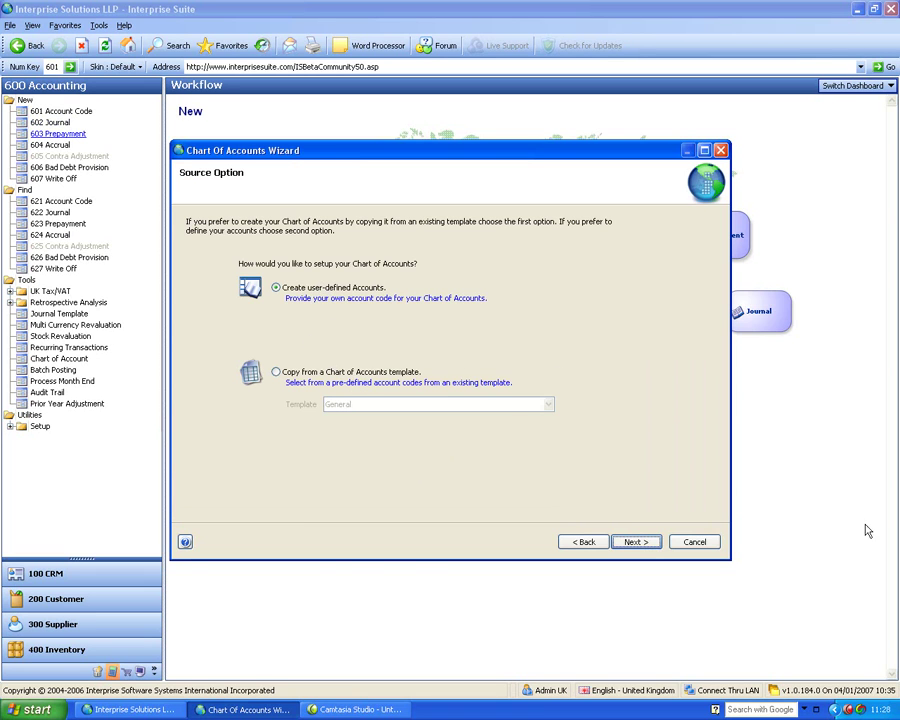
left_click(648, 541)
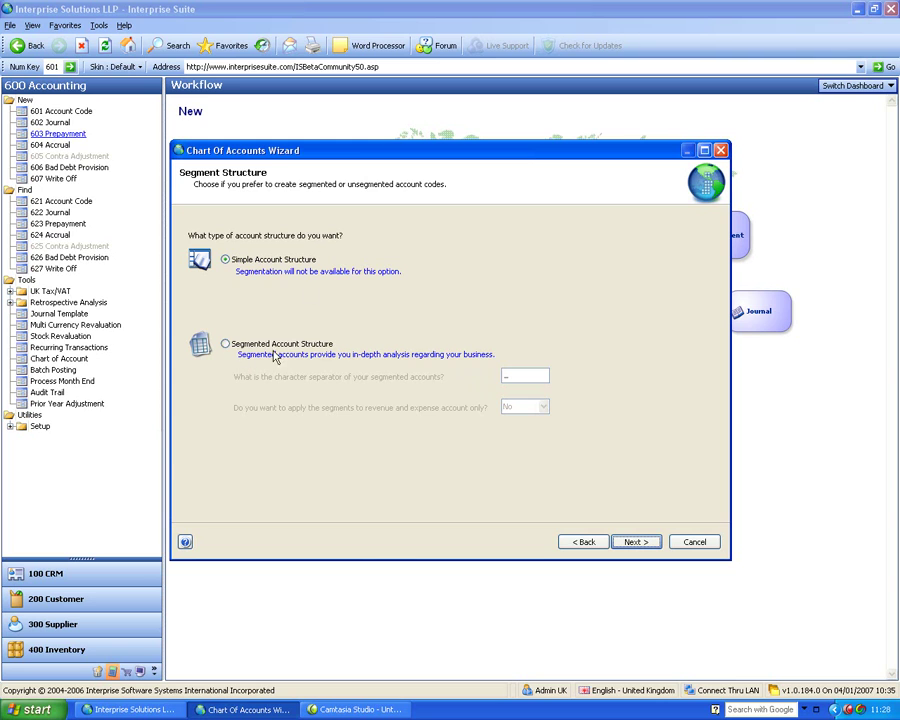
left_click(637, 542)
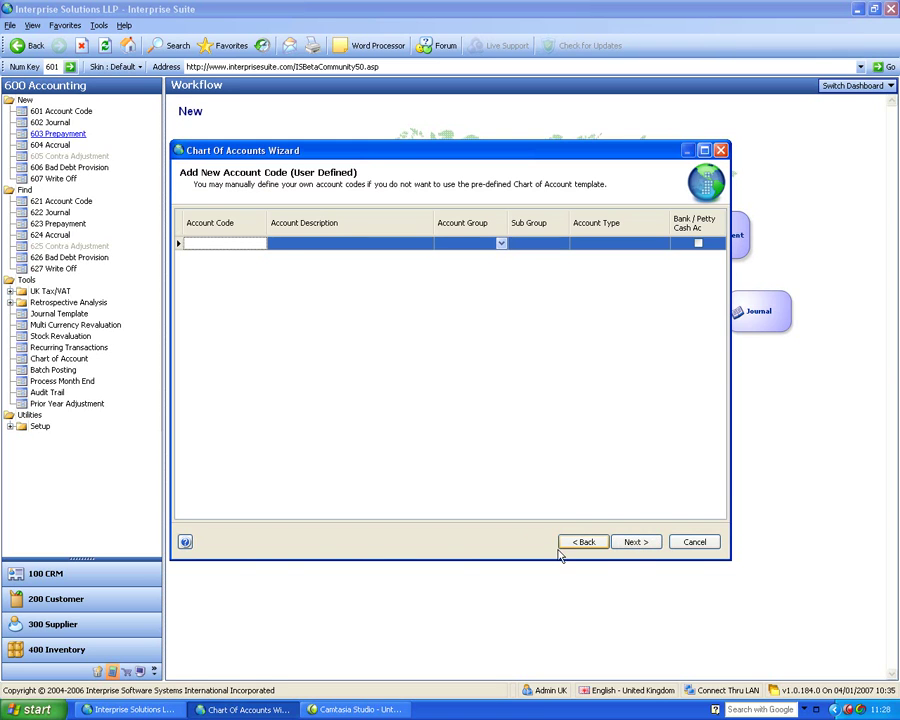
Add a user-defined account with code 40000 and the description "Sales Type Z".
left_click(231, 247)
type("40000")
left_click(302, 249)
type("Sales")
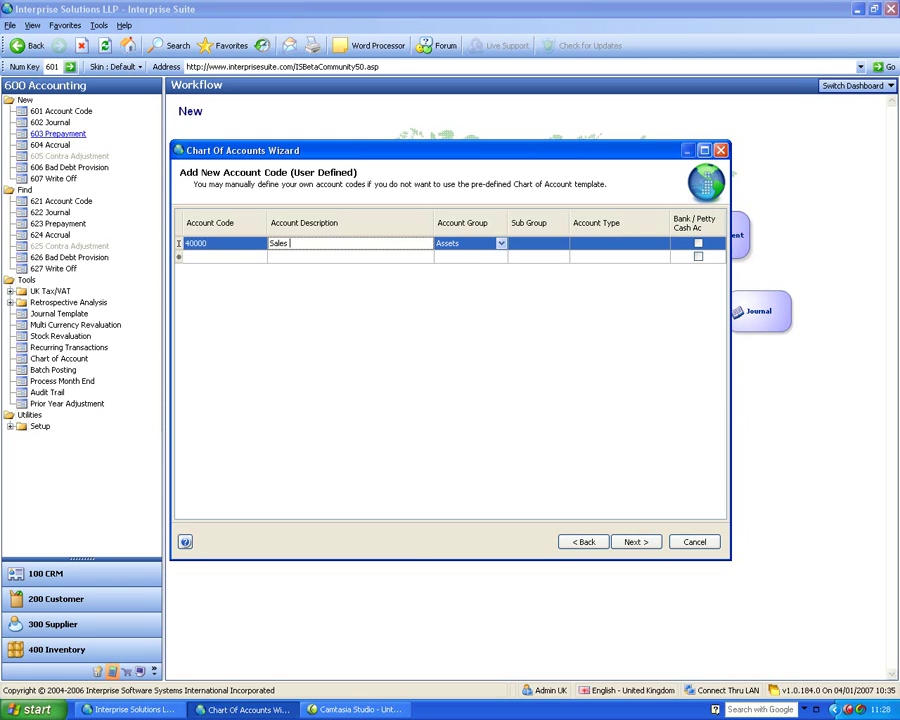
key("Tab")
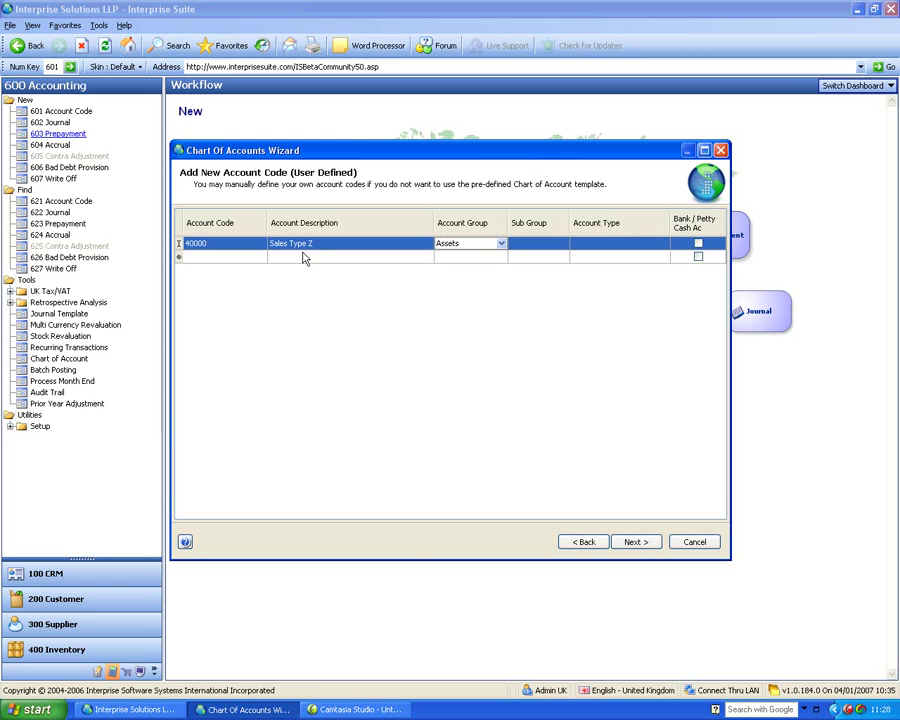
Classify account 40000 under the Revenues account group, Sales sub group and Other Income account type.
left_click(452, 245)
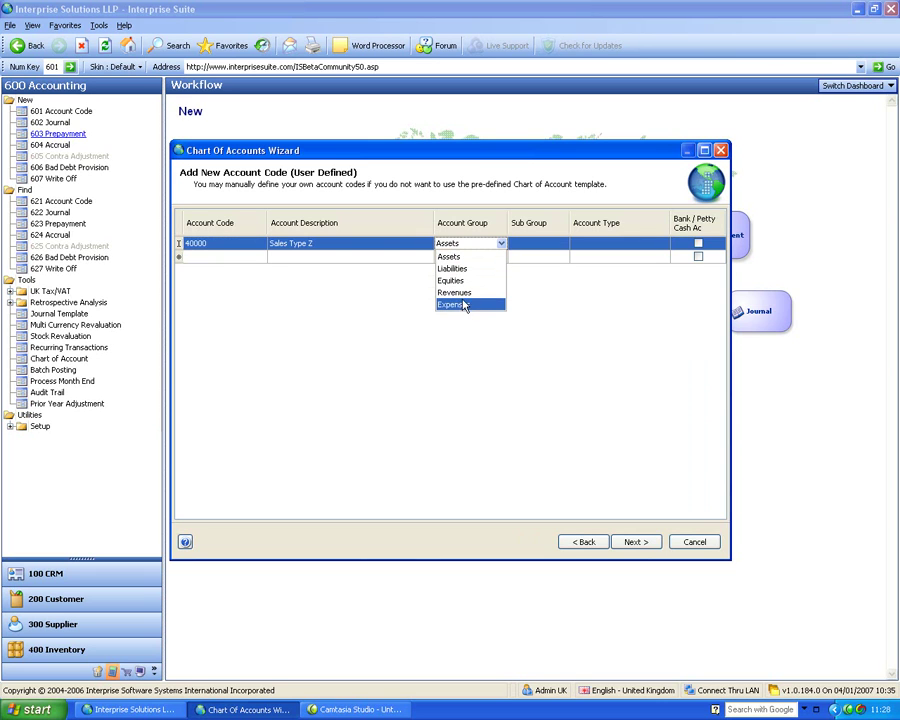
left_click(462, 295)
key("Tab")
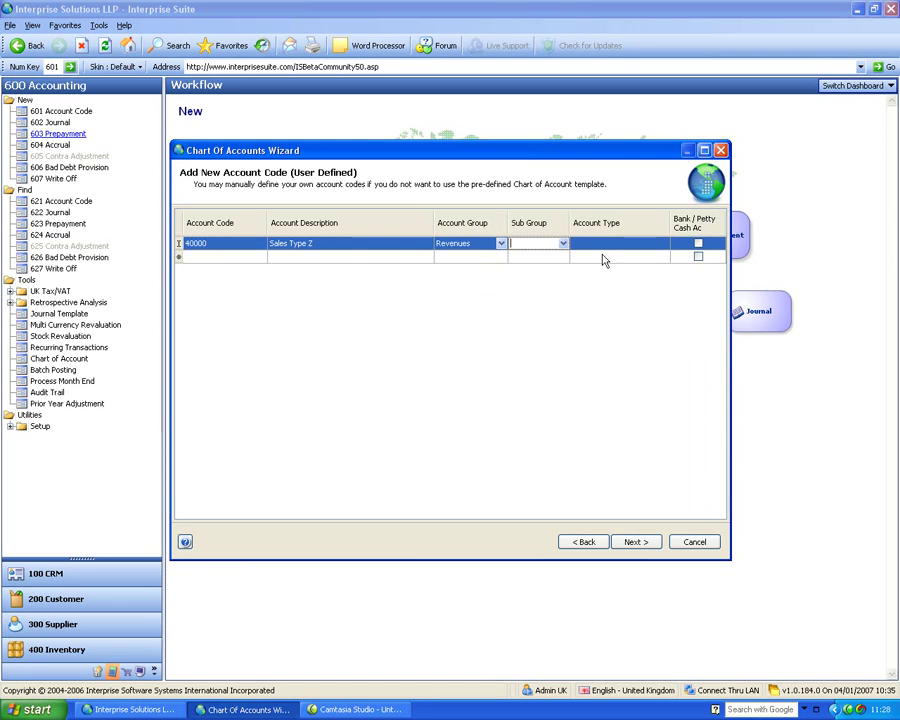
left_click(563, 244)
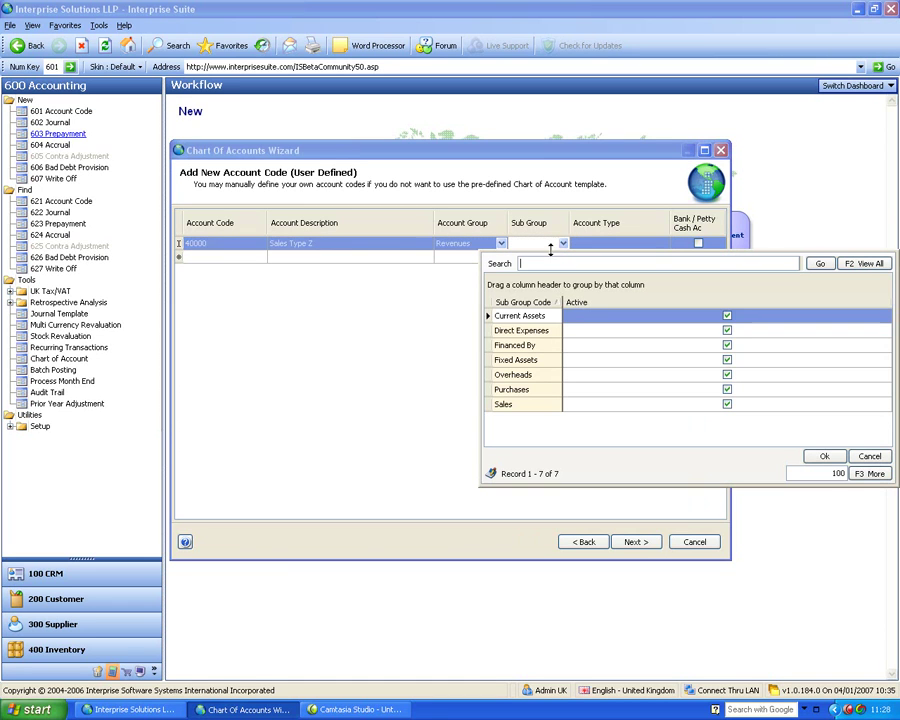
left_click(510, 405)
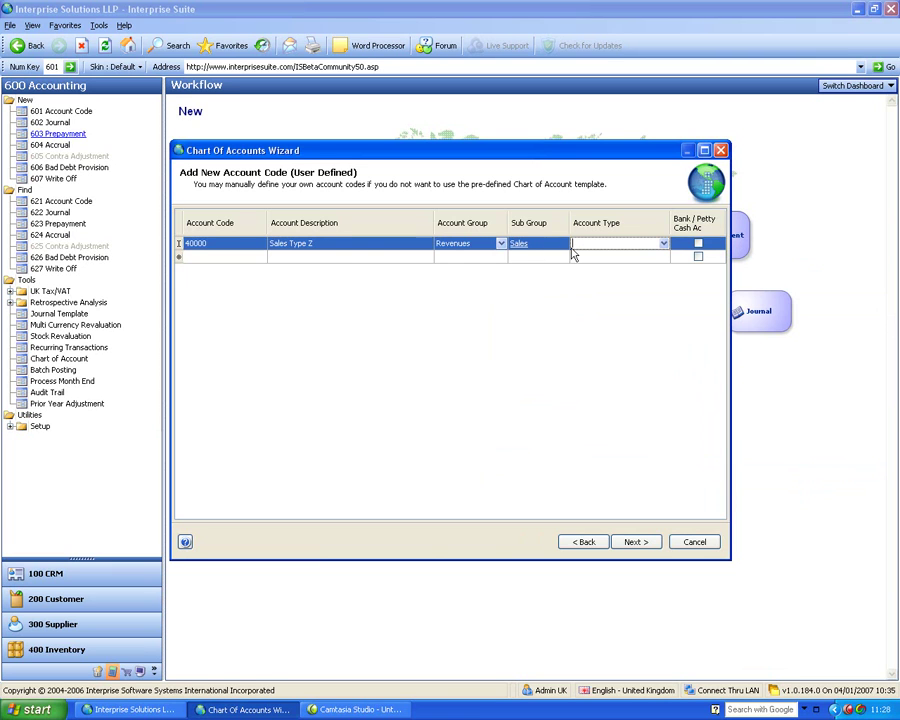
left_click(663, 244)
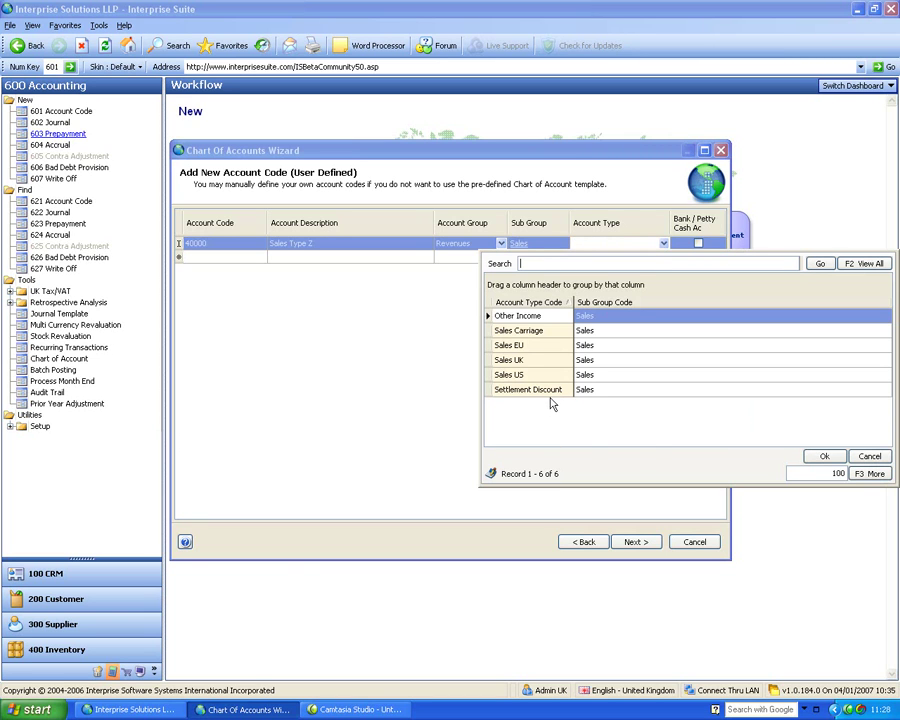
left_click(518, 318)
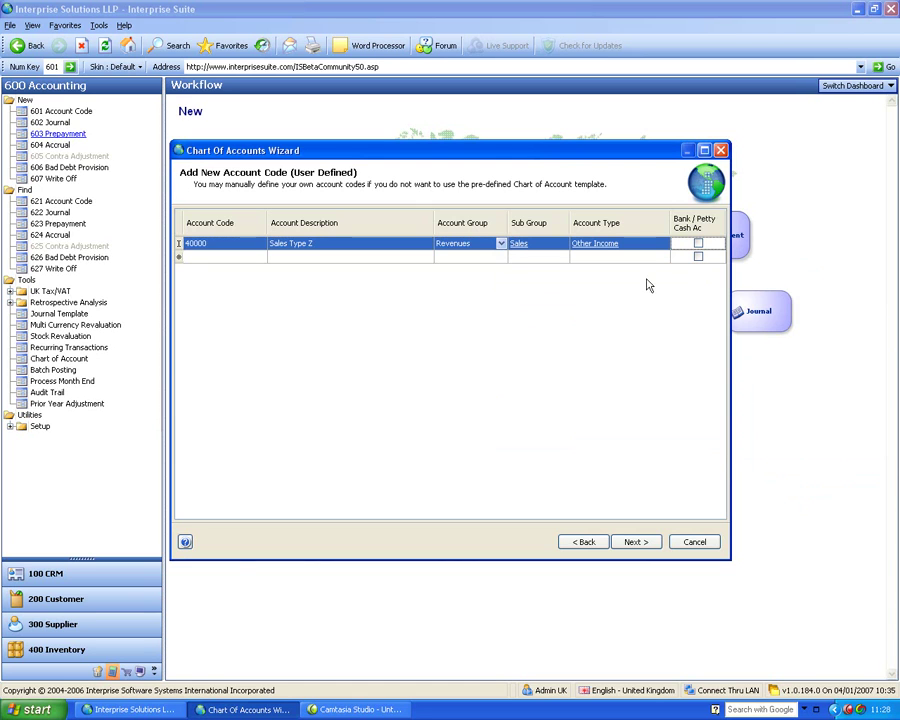
Keep account 40000 selected in the account code list with a 0.00 budget and complete the wizard.
left_click(636, 542)
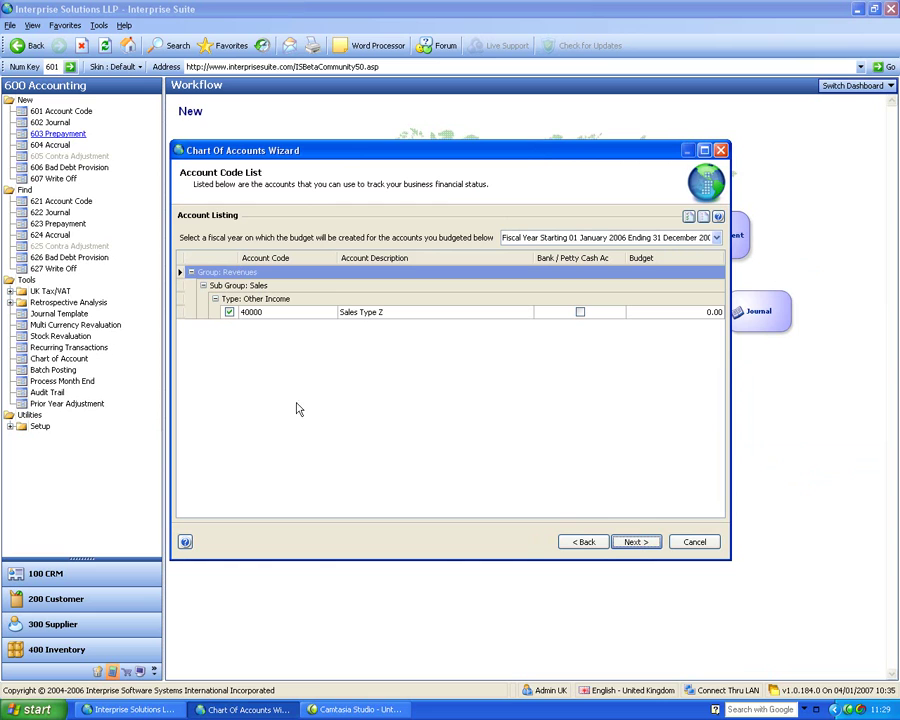
left_click(688, 313)
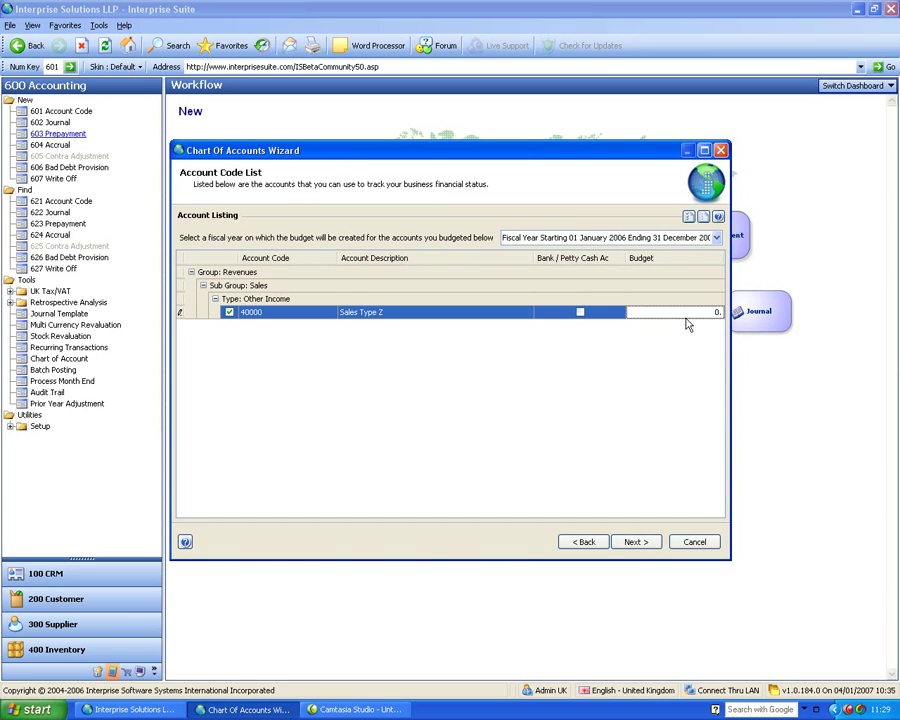
left_click(634, 541)
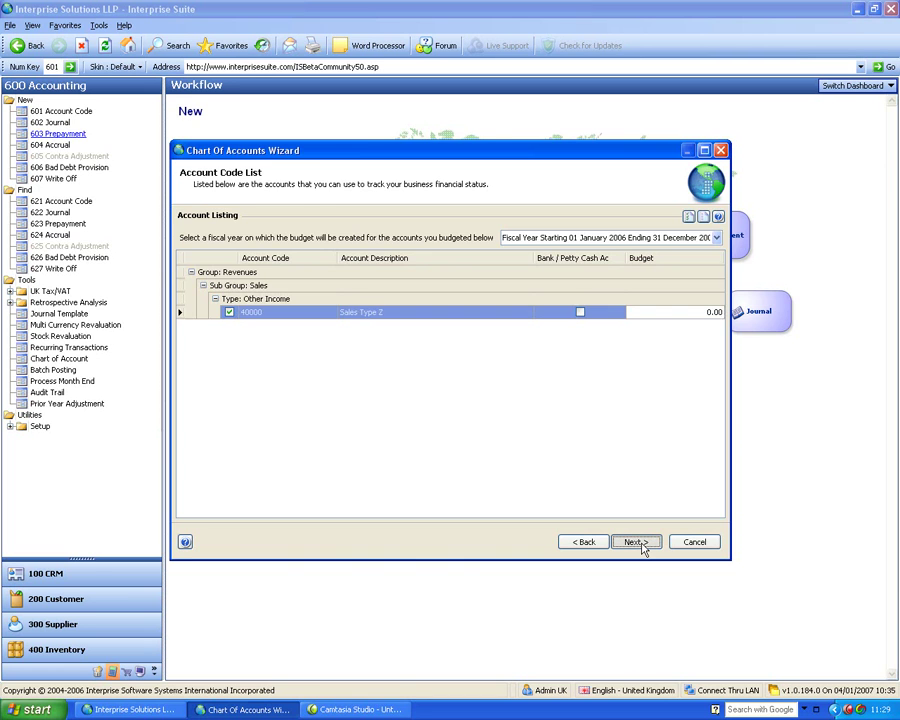
left_click(638, 543)
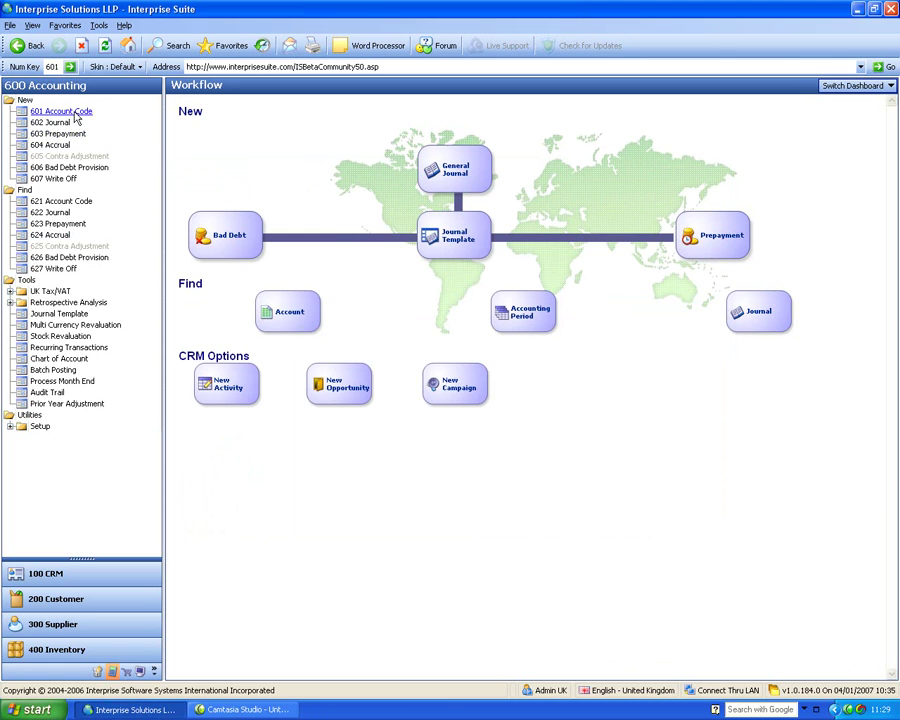
Start another new account code and choose to copy from the General Chart of Accounts template.
left_click(76, 116)
left_click(637, 542)
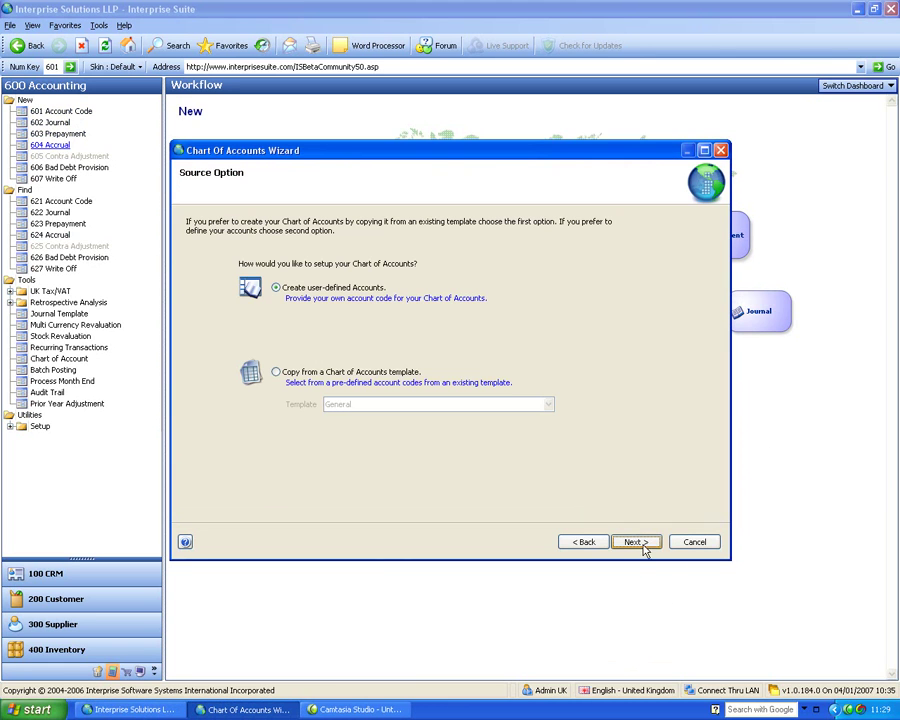
left_click(276, 372)
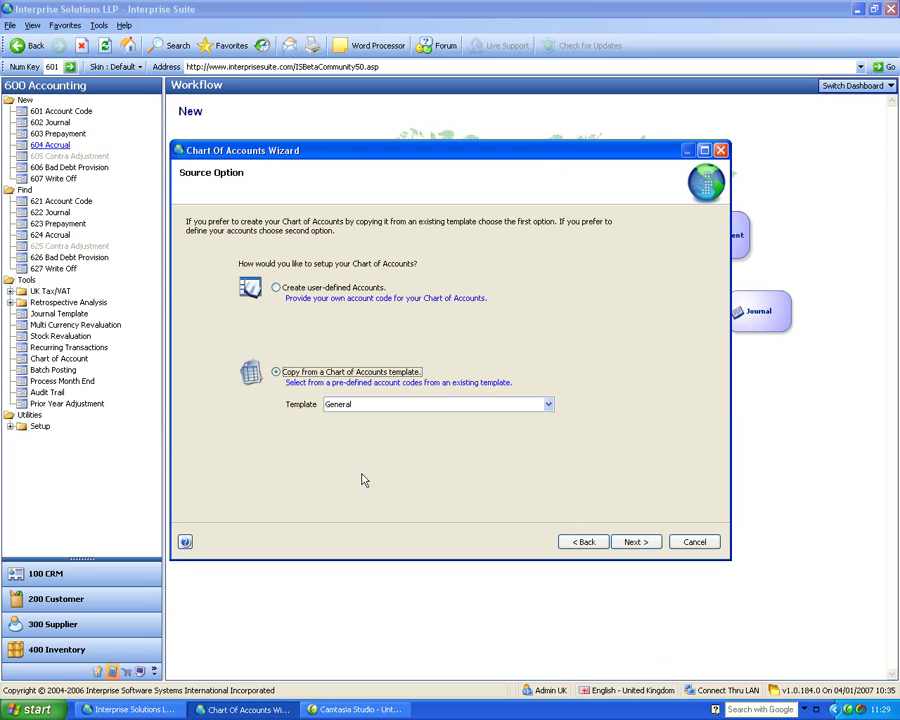
left_click(638, 542)
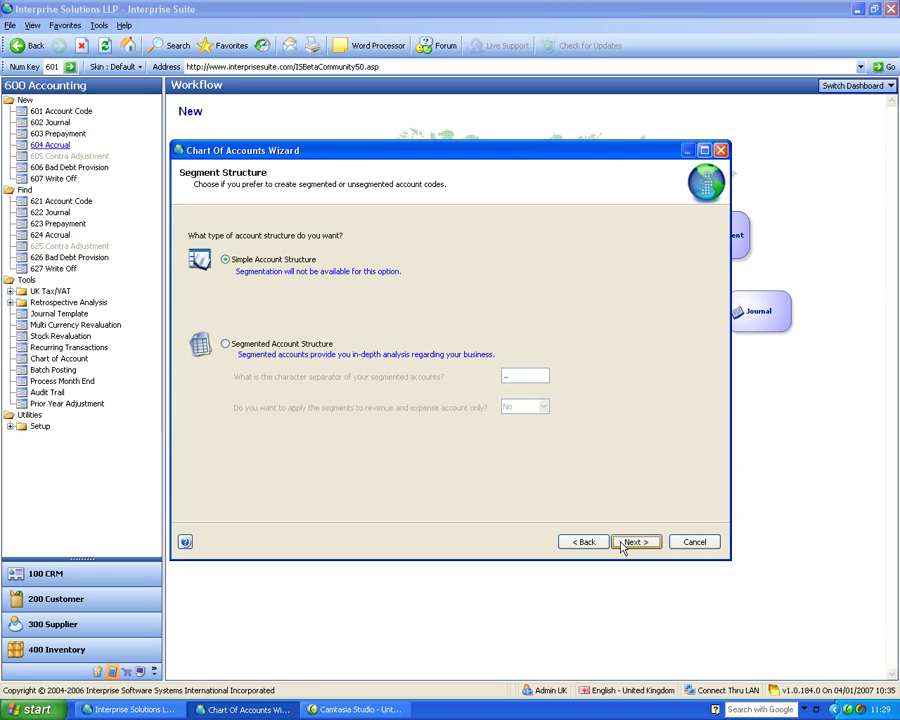
Choose a segmented account structure and apply the segments to revenue and expense accounts only.
left_click(231, 341)
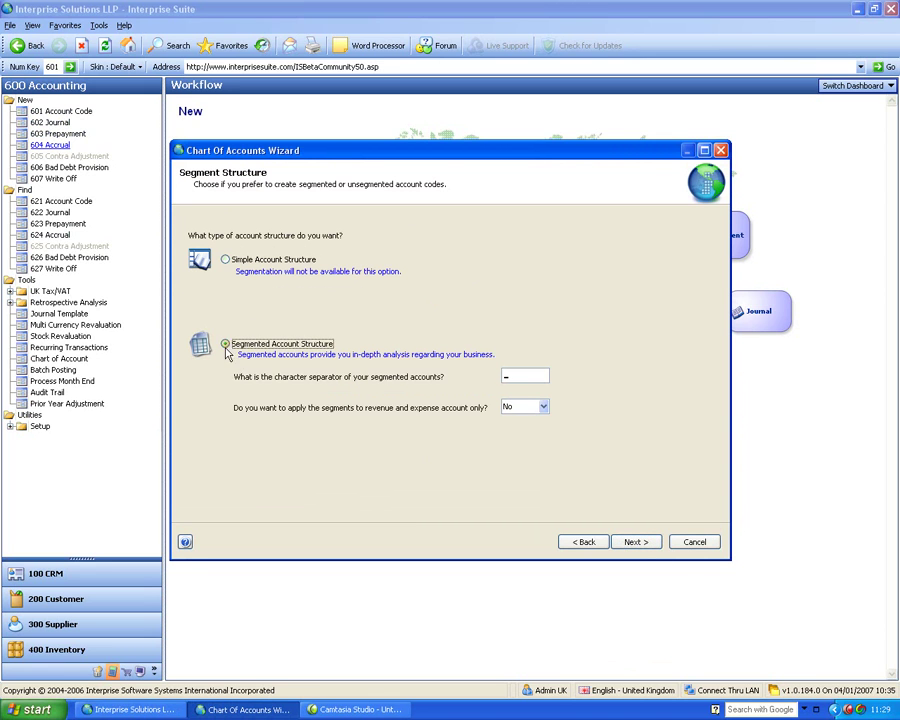
left_click(544, 407)
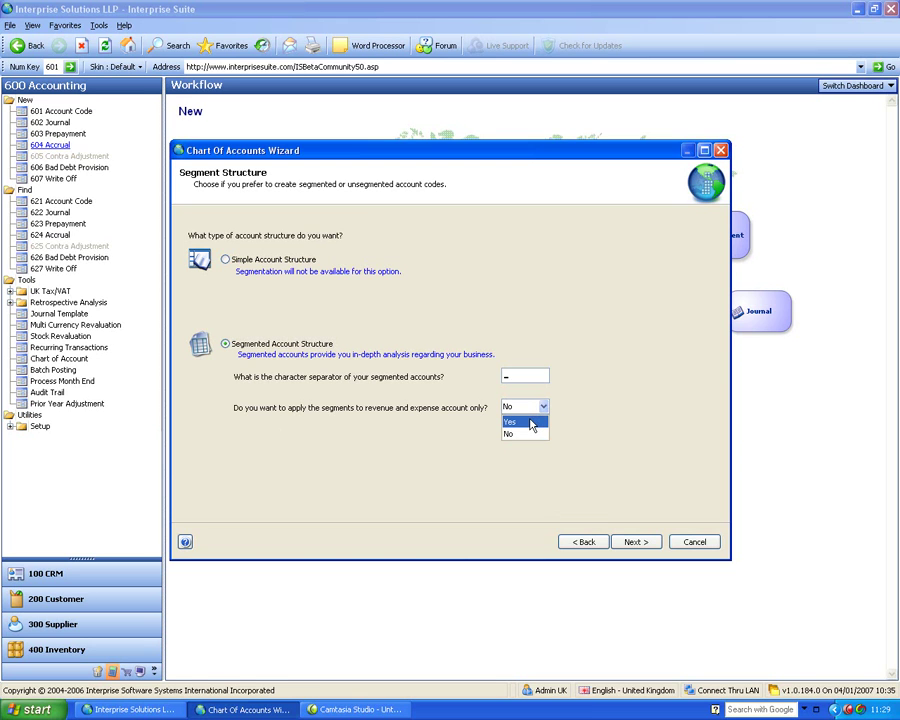
left_click(529, 423)
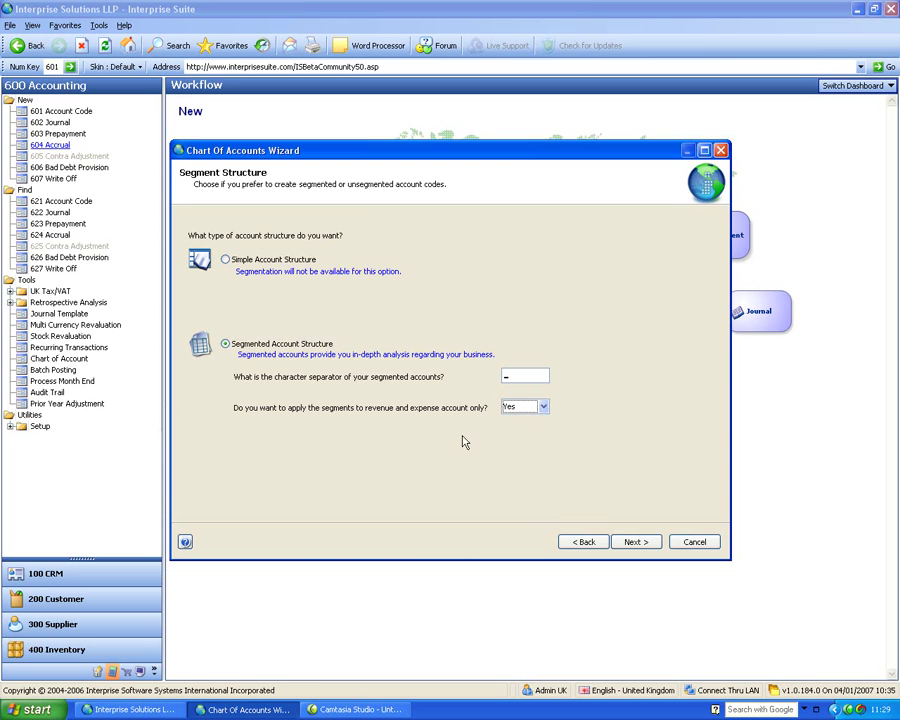
left_click(635, 542)
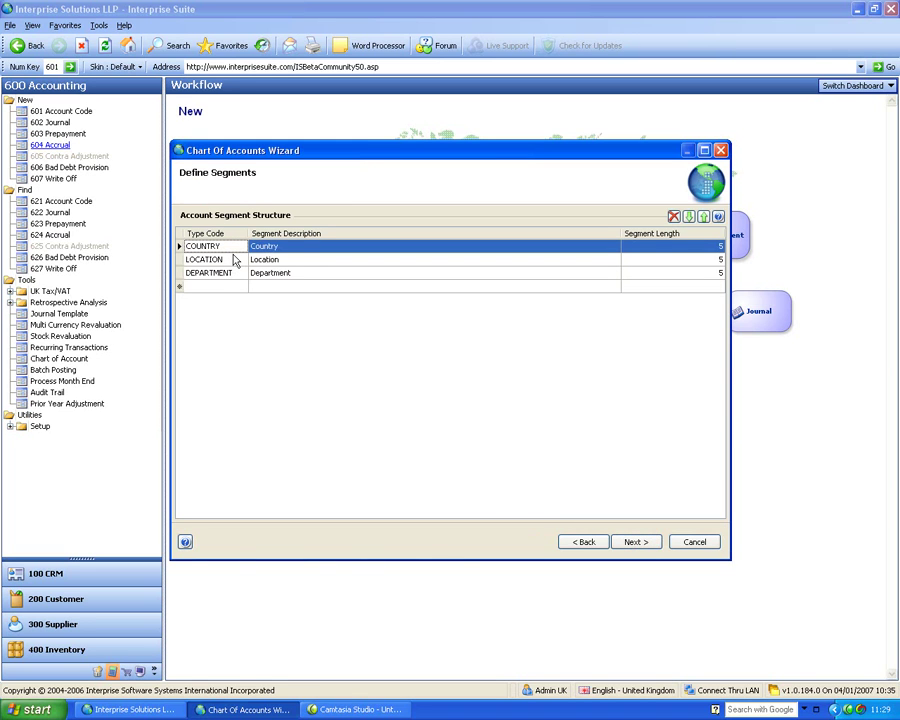
Open the Account Segments wizard from the accounting setup utilities, cancel it and return to the Chart Of Accounts Wizard.
left_click(9, 427)
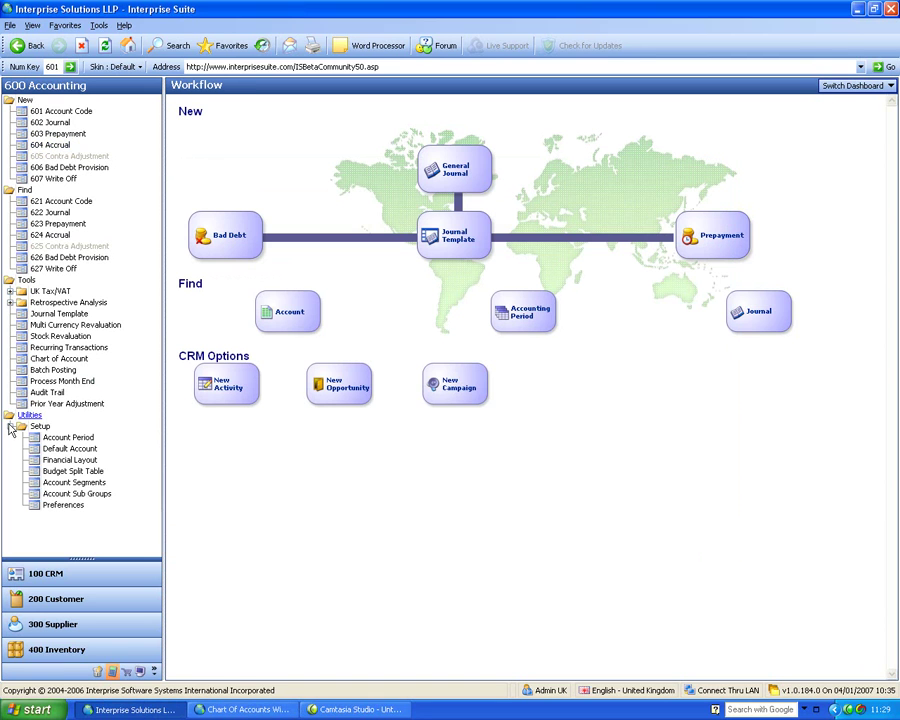
left_click(73, 483)
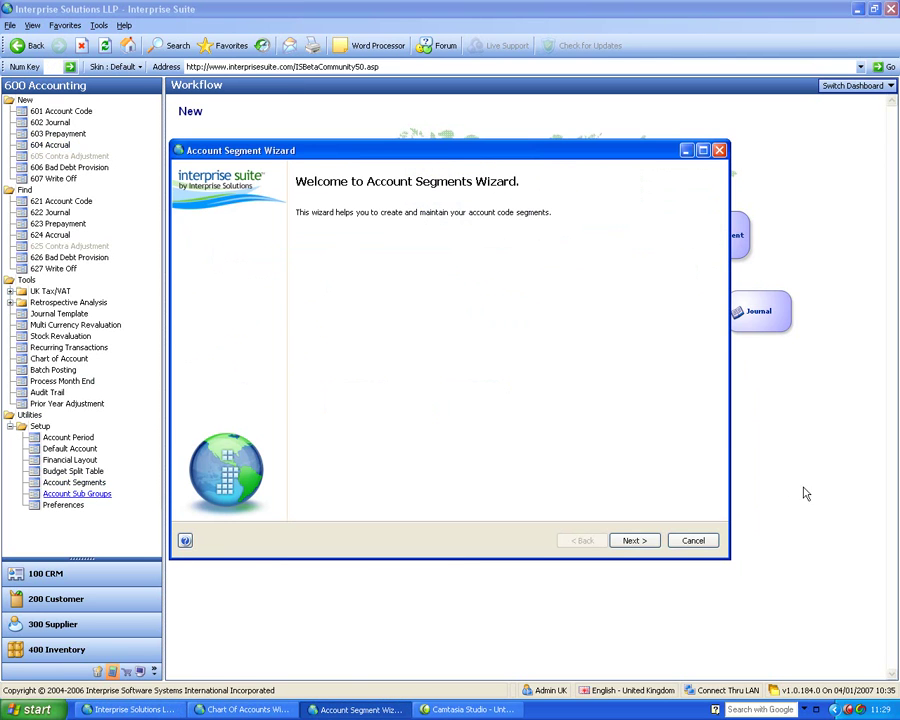
left_click(705, 536)
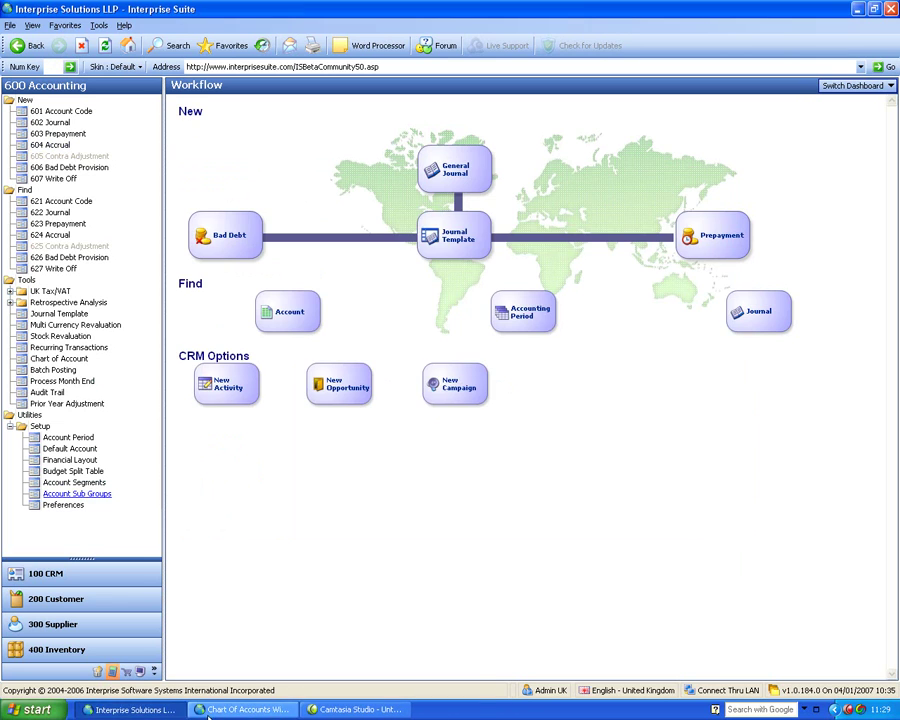
left_click(240, 709)
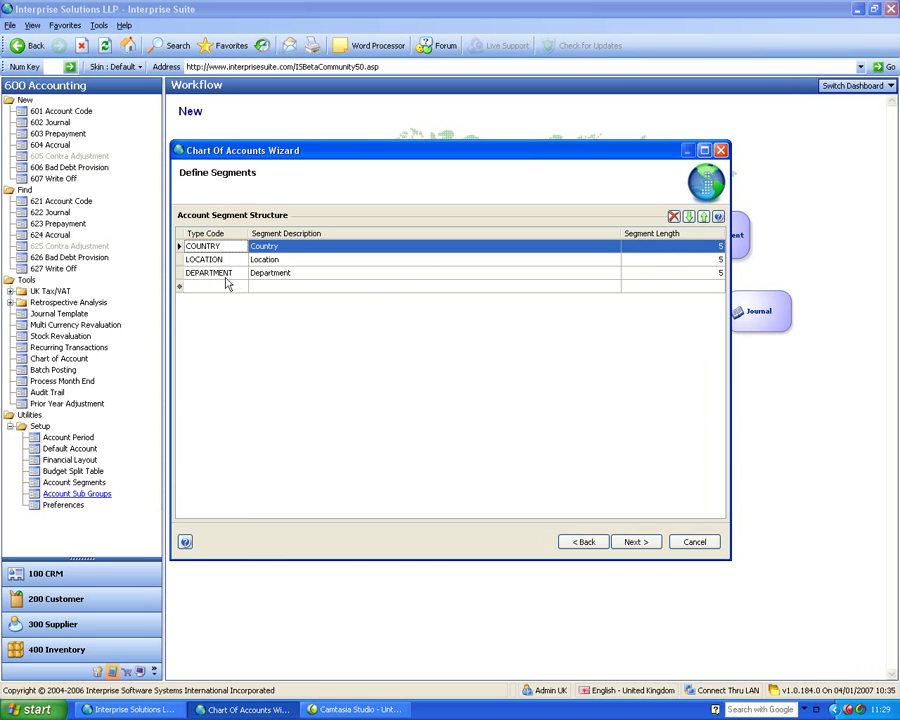
Proceed to the segment details and review the codes defined for Country, Location and Department.
left_click(637, 542)
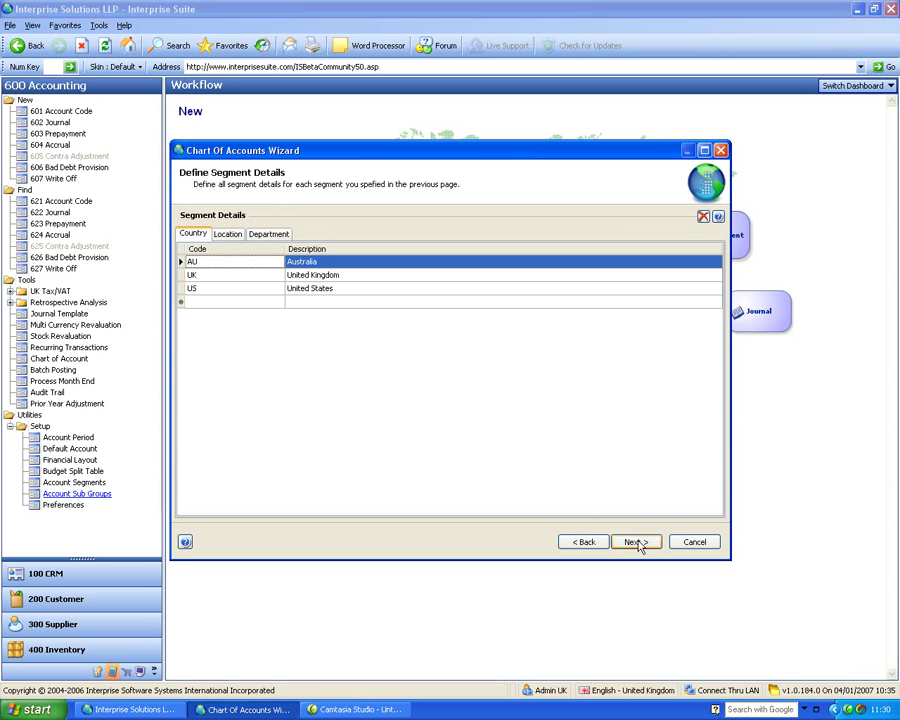
left_click(227, 236)
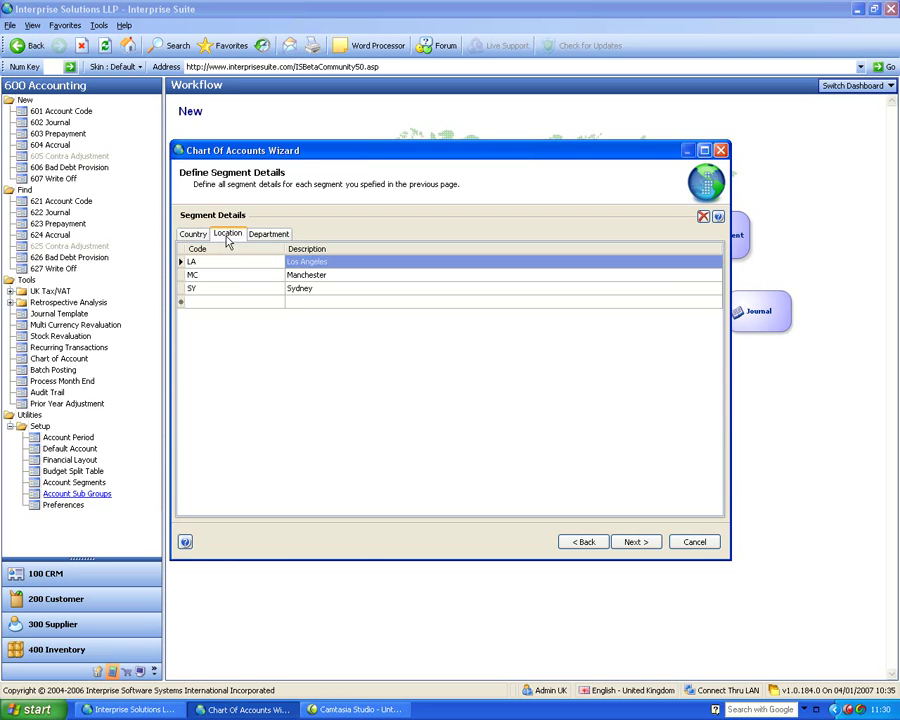
left_click(262, 236)
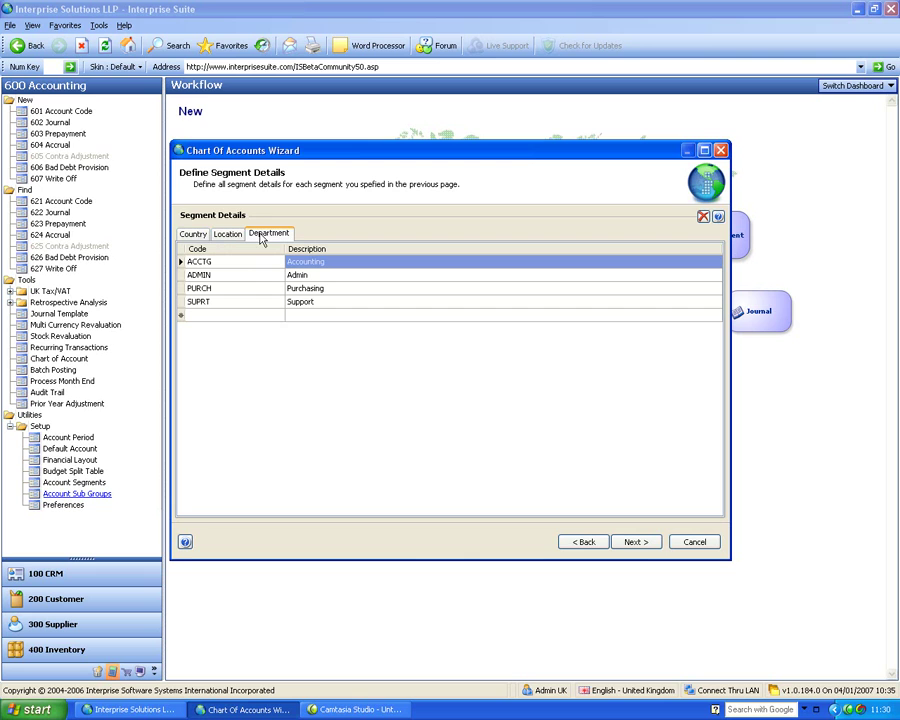
left_click(228, 234)
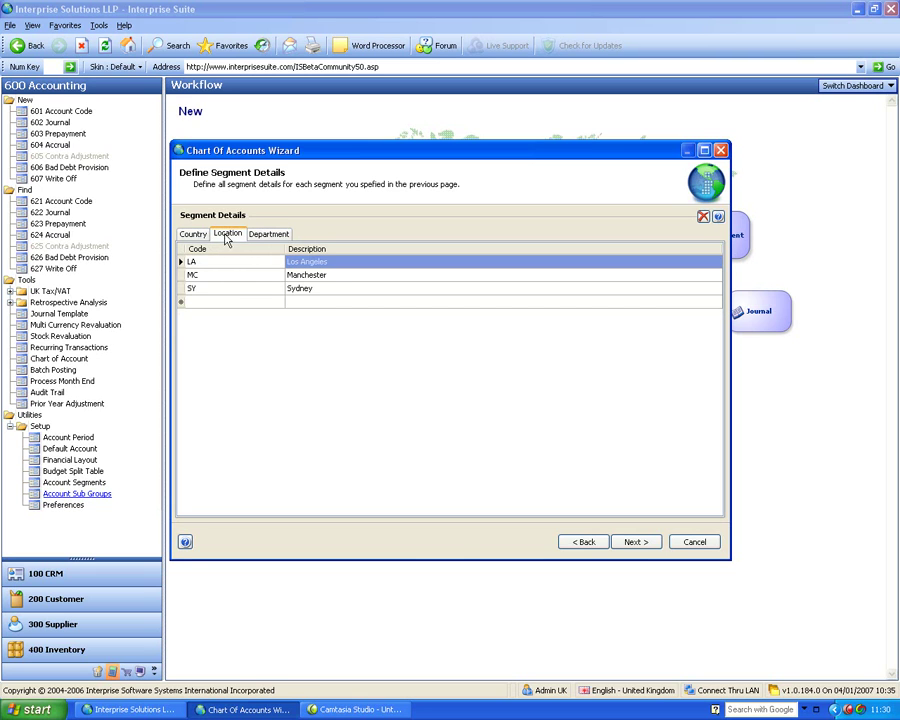
Add a Location segment with code LON and description London, and proceed to the generated segments.
left_click(263, 301)
type("LON")
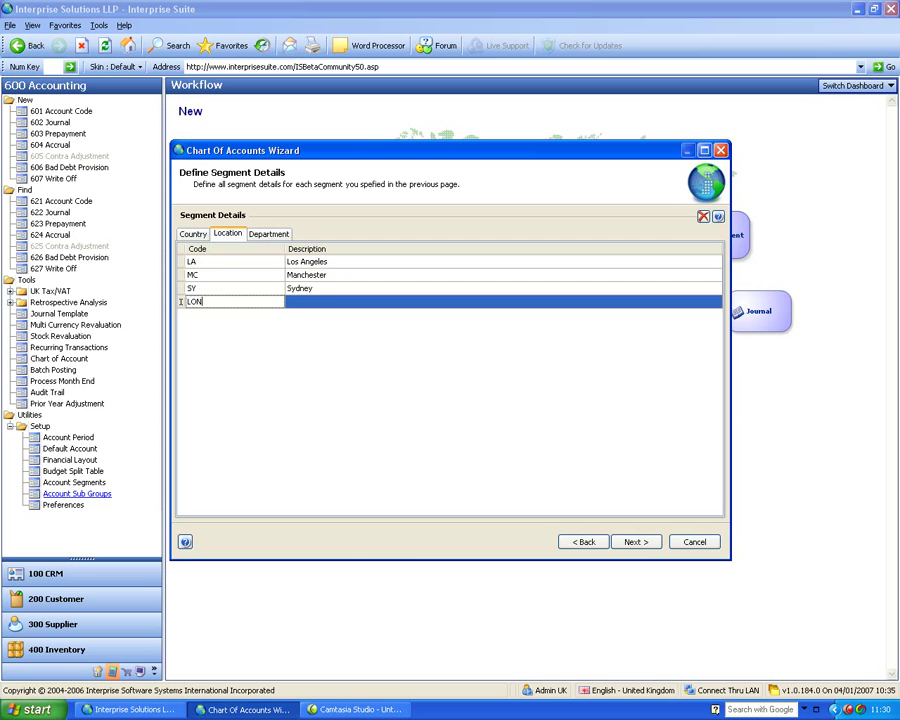
key("Tab")
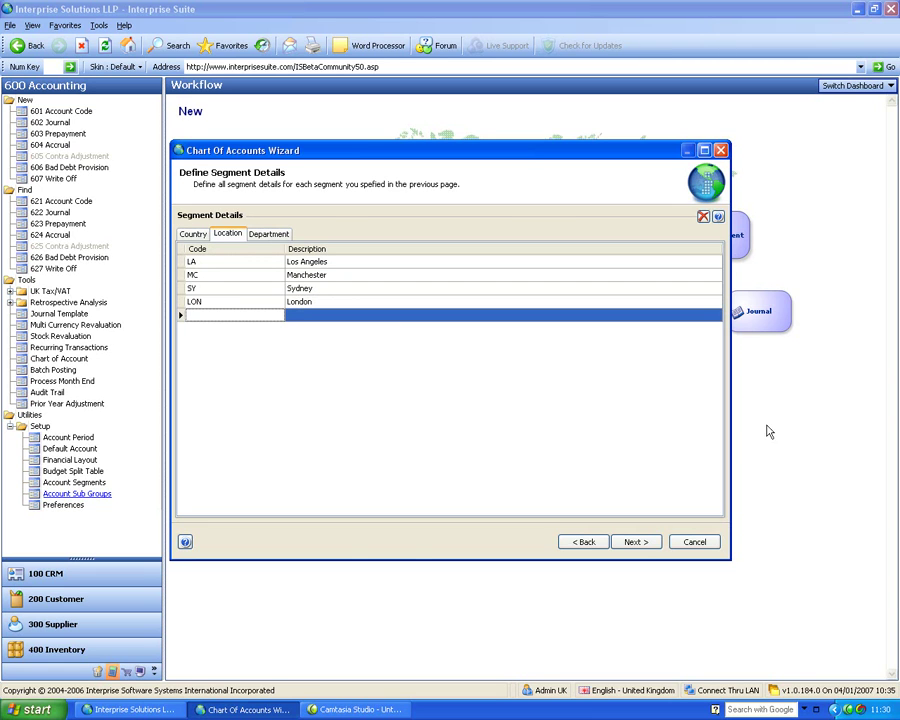
left_click(634, 542)
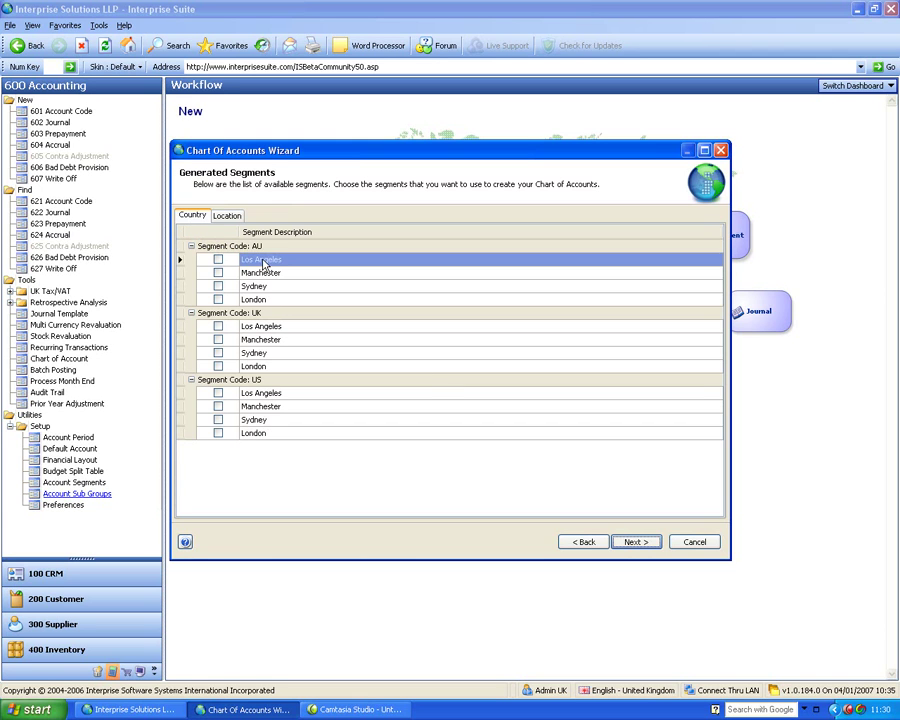
Include the country-location combinations AU with Sydney, UK with Manchester and London, and US with Los Angeles.
left_click(218, 287)
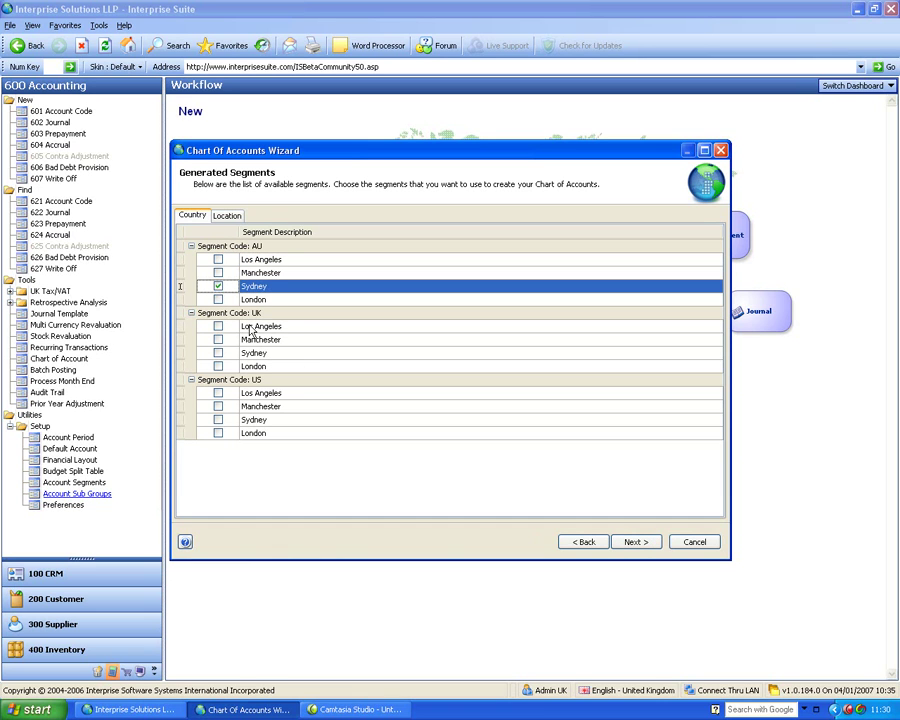
left_click(218, 340)
left_click(218, 366)
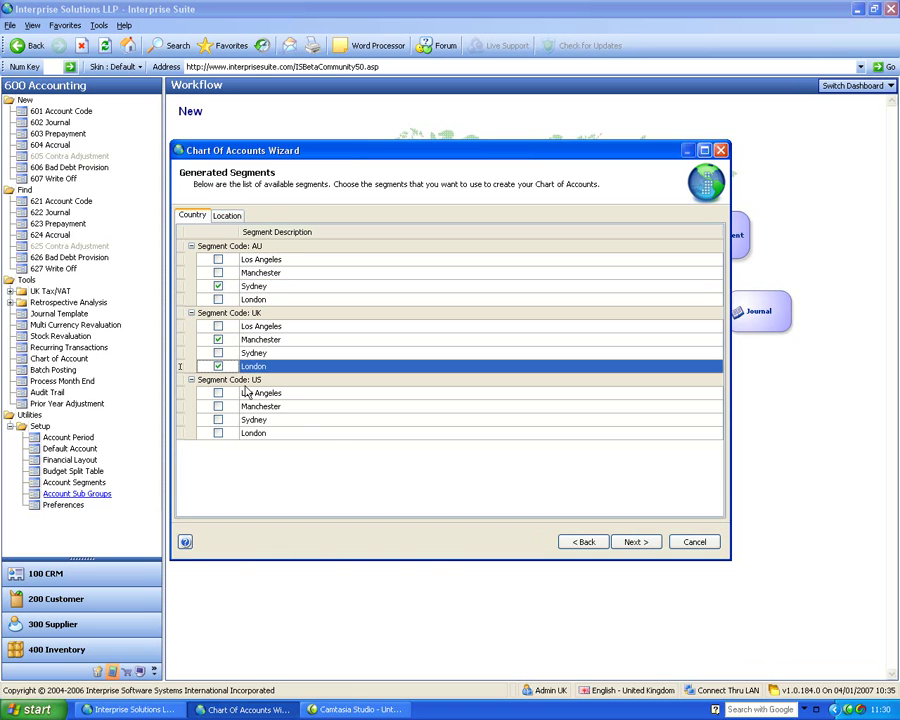
left_click(218, 393)
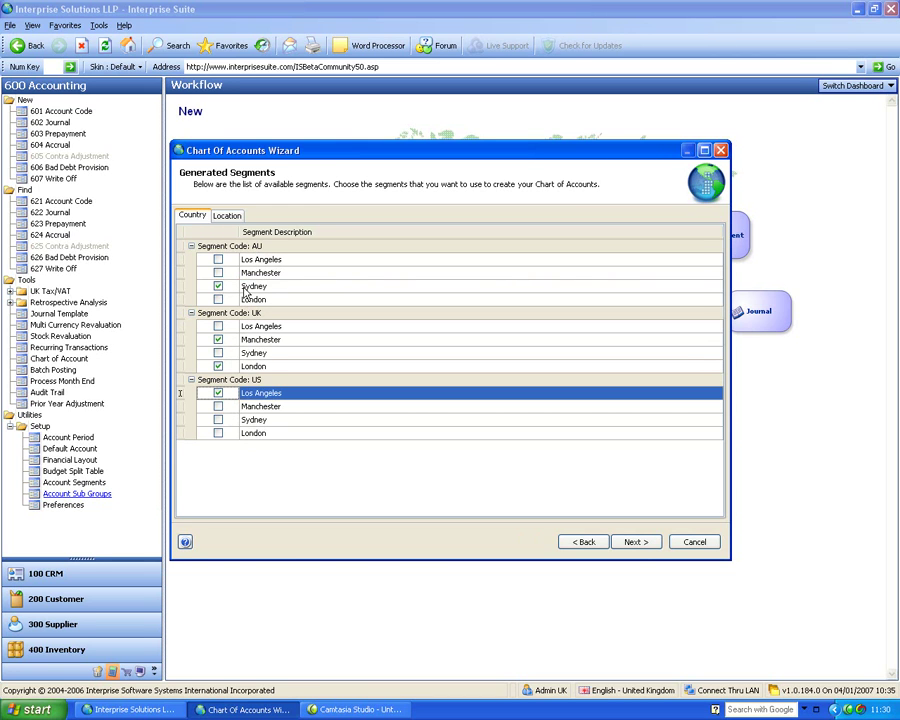
Assign Accounting and Admin to LA, Purchasing and Support to LON, Purchasing to MC, and Accounting to SY, and generate the account code list.
left_click(228, 219)
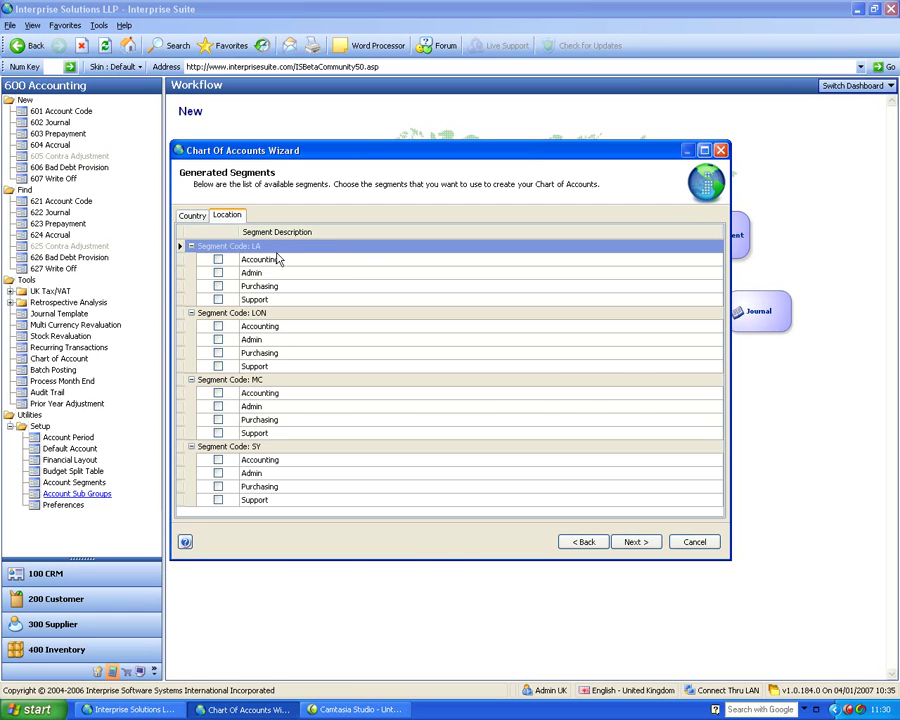
left_click(218, 273)
left_click(218, 259)
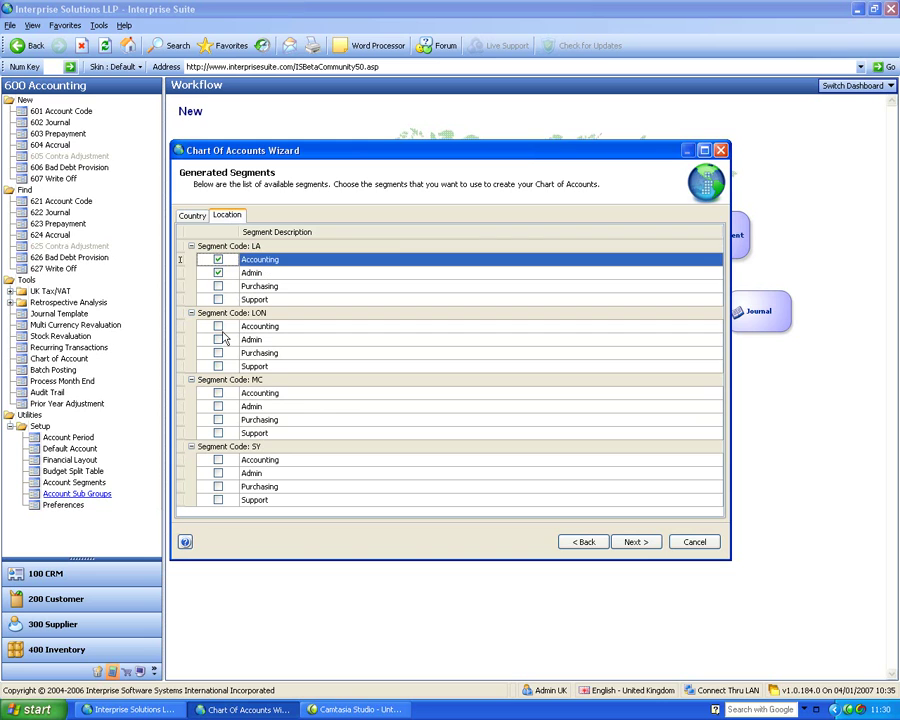
left_click(218, 353)
left_click(218, 366)
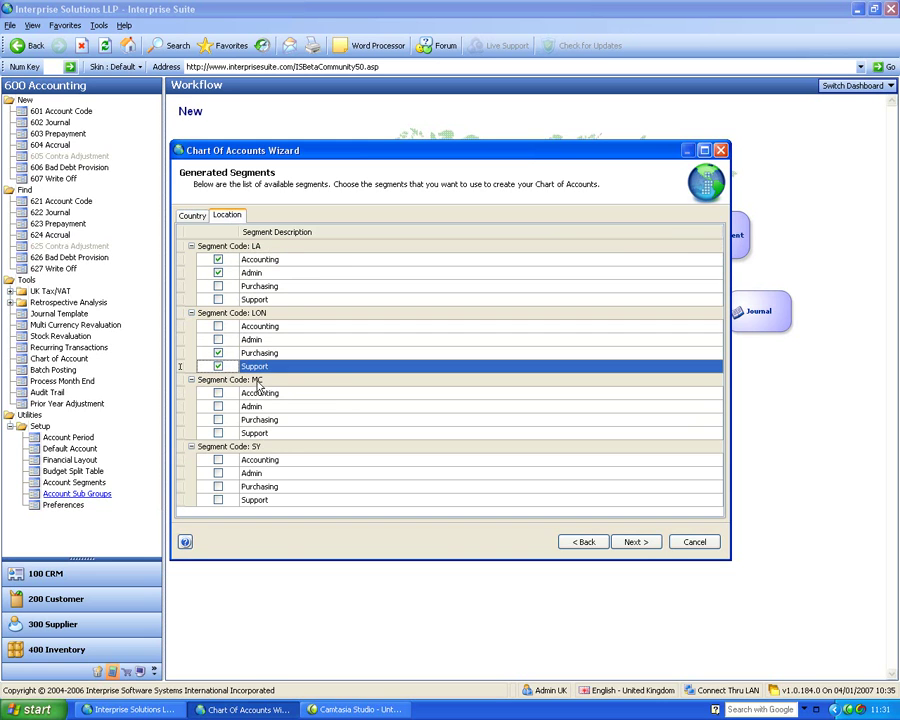
left_click(218, 420)
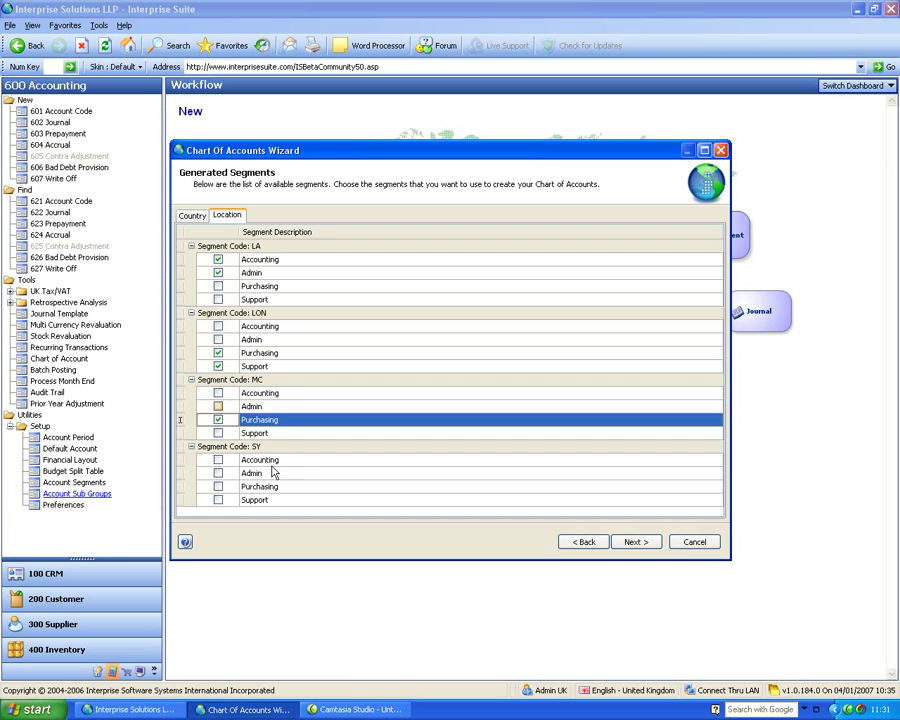
left_click(218, 460)
left_click(614, 543)
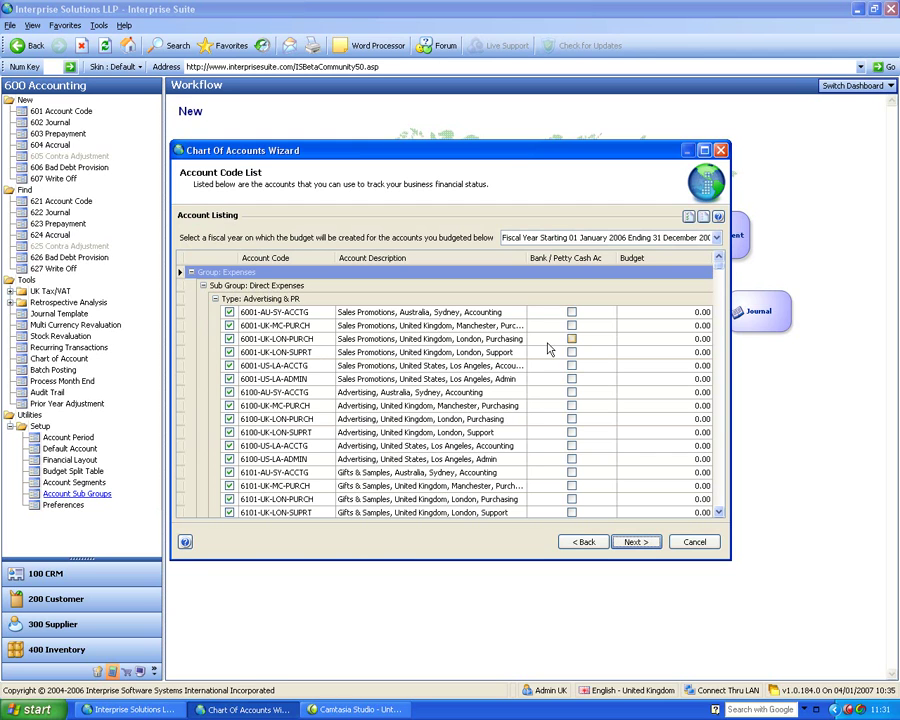
Look through the generated segmented account codes and descriptions, and cancel the Chart Of Accounts Wizard.
left_click(369, 313)
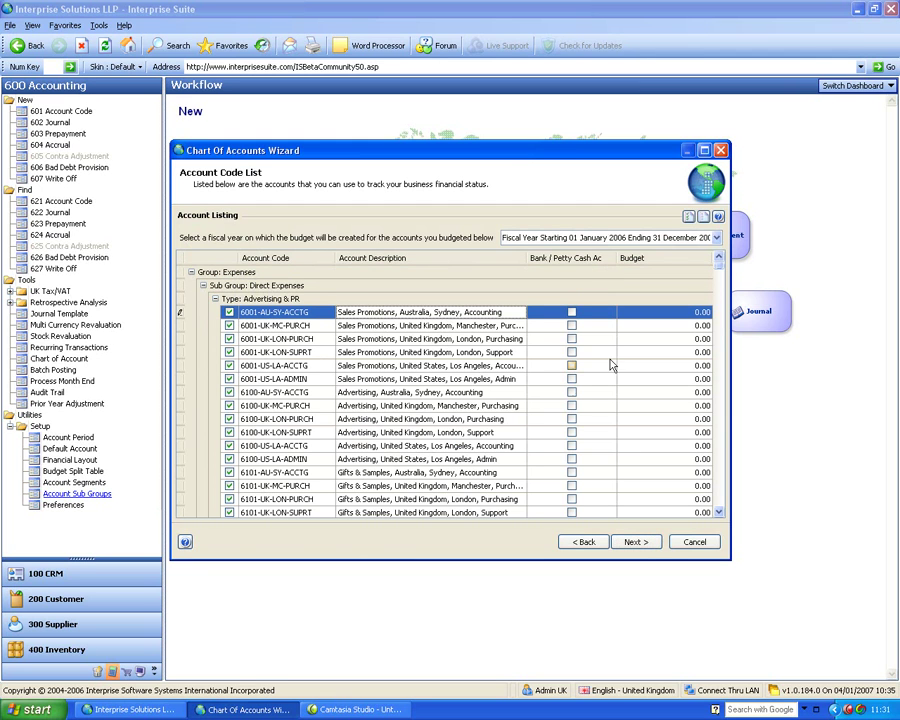
left_click_drag(717, 265, 717, 303)
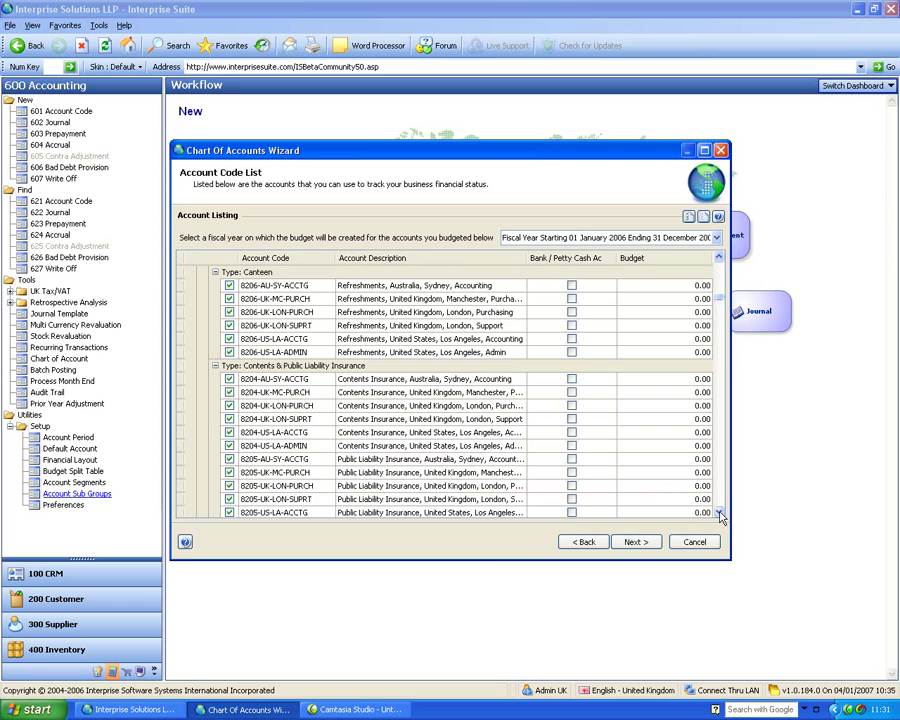
scroll(180, 338, "down", 2)
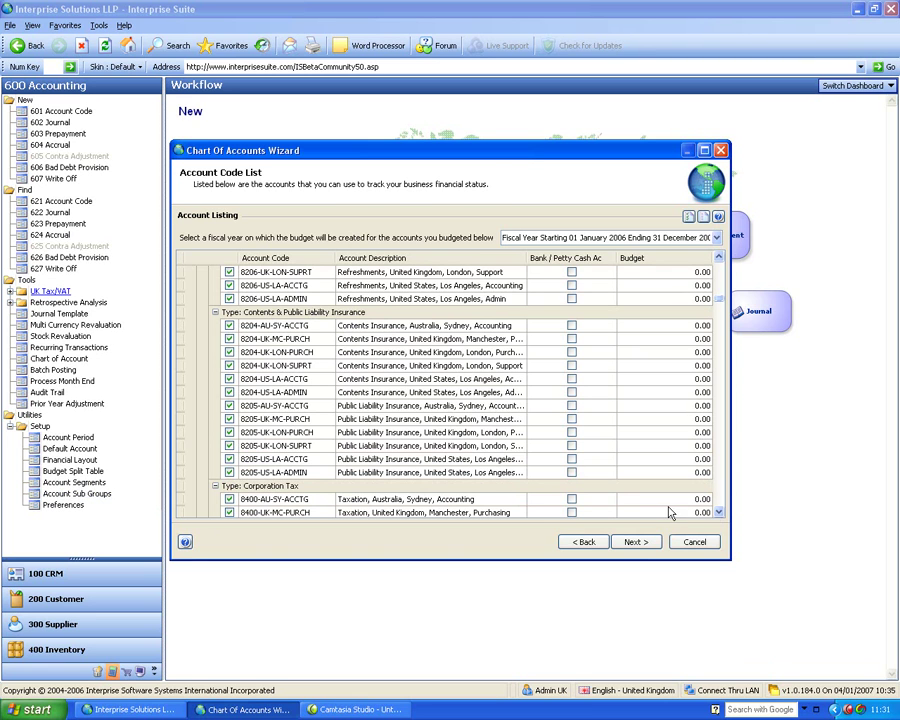
left_click(692, 542)
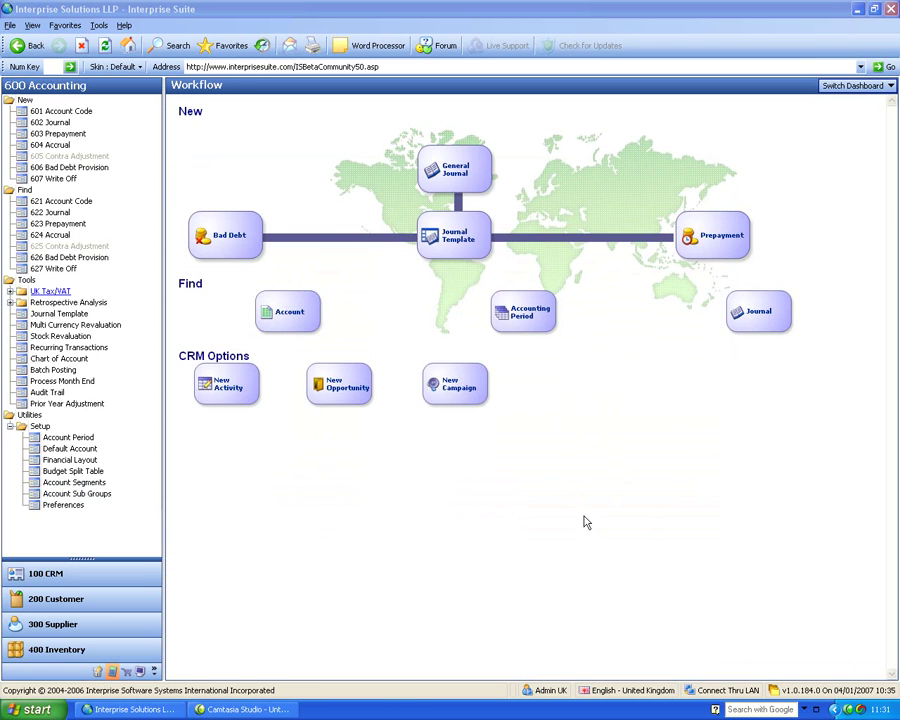
Open a new journal and move its window clear of the accounting navigation list.
left_click(58, 123)
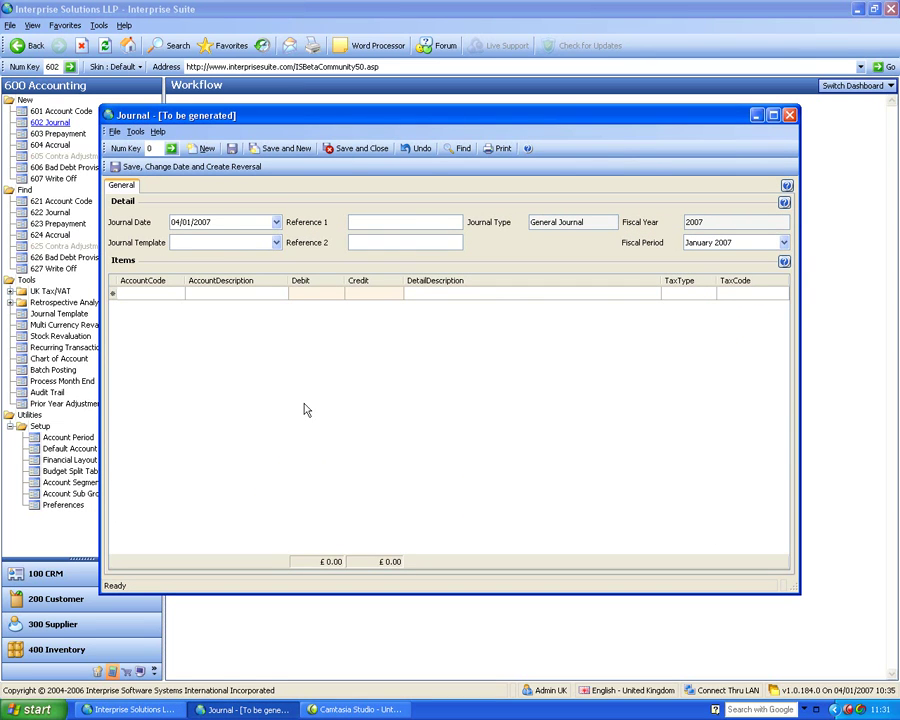
double_click(228, 222)
left_click(227, 248)
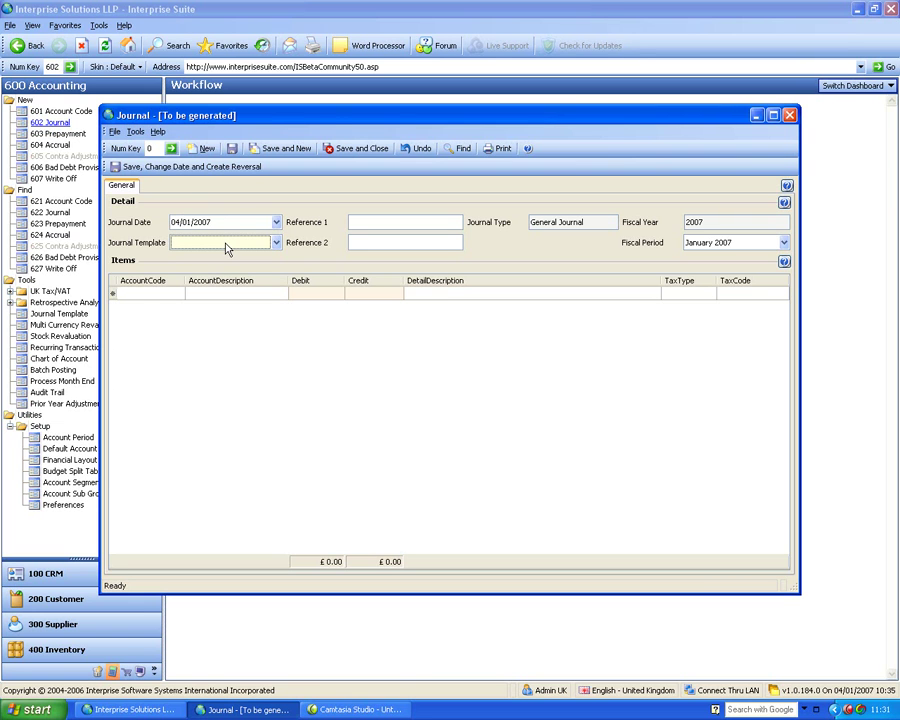
left_click_drag(273, 116, 349, 118)
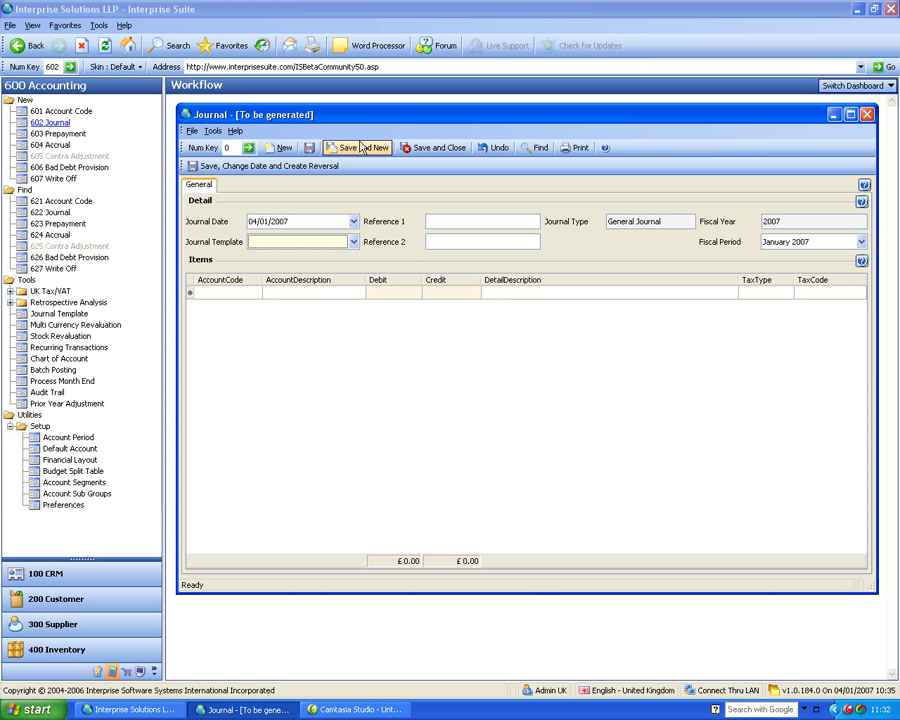
Start a new journal template based on Percent with Example % as Reference 1, and proceed to its entries.
left_click(60, 314)
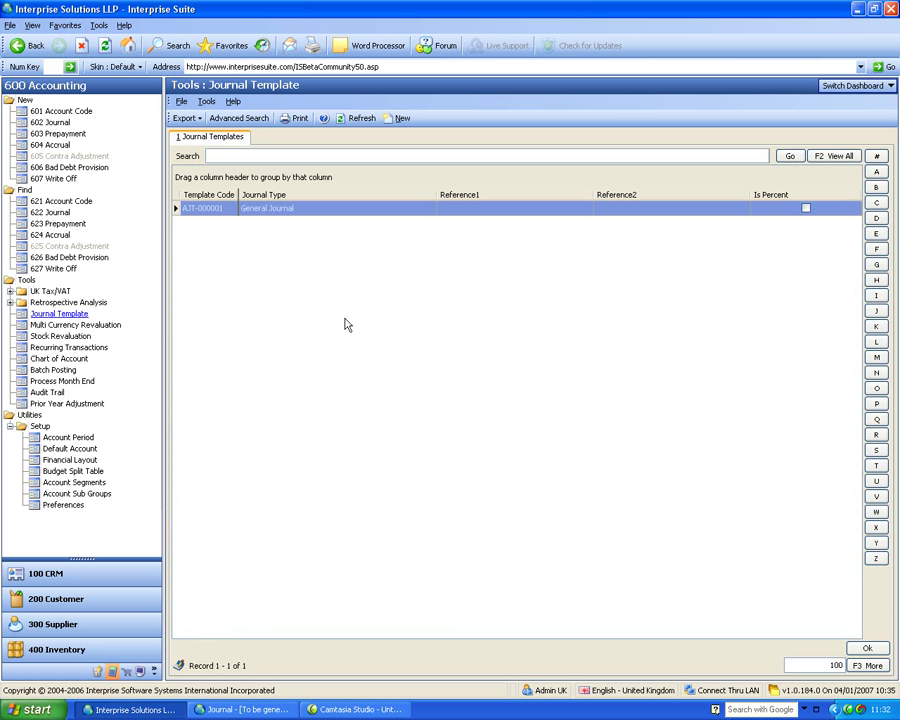
left_click(402, 119)
left_click(674, 554)
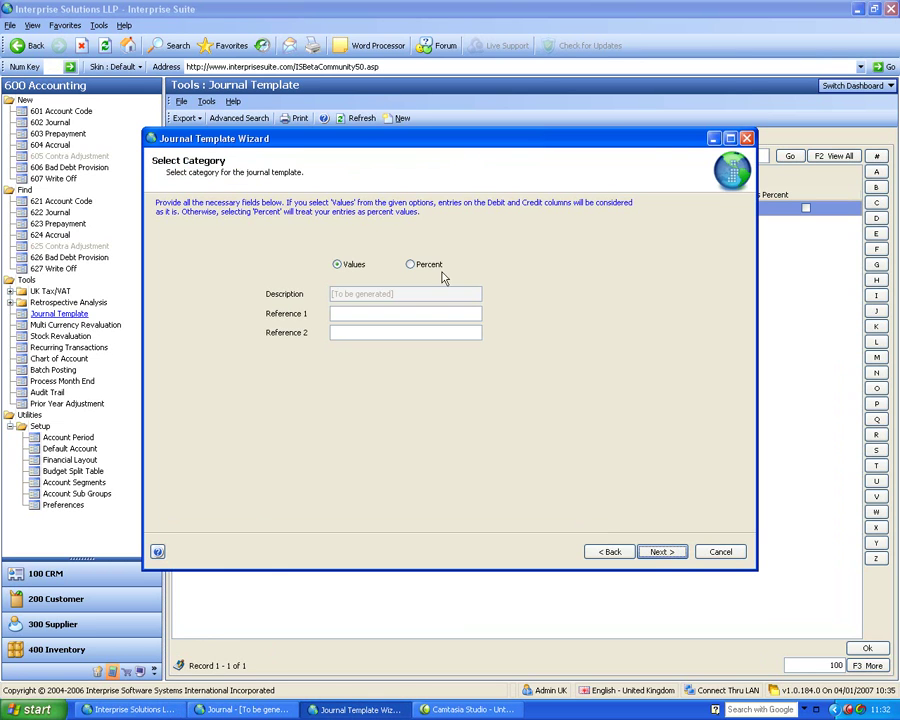
left_click(414, 266)
left_click(426, 314)
type("Example %")
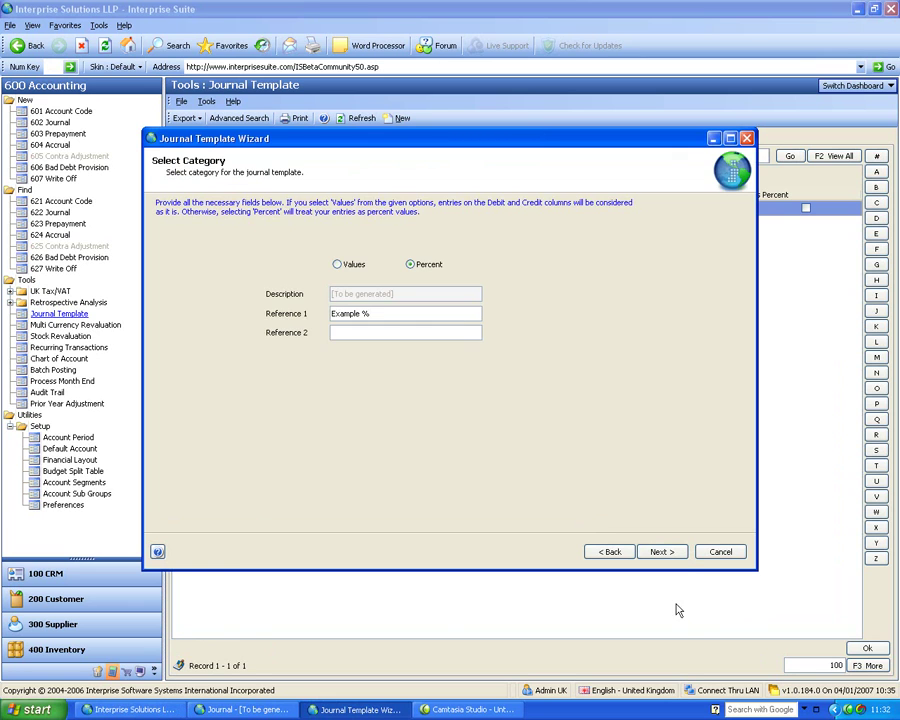
left_click(676, 555)
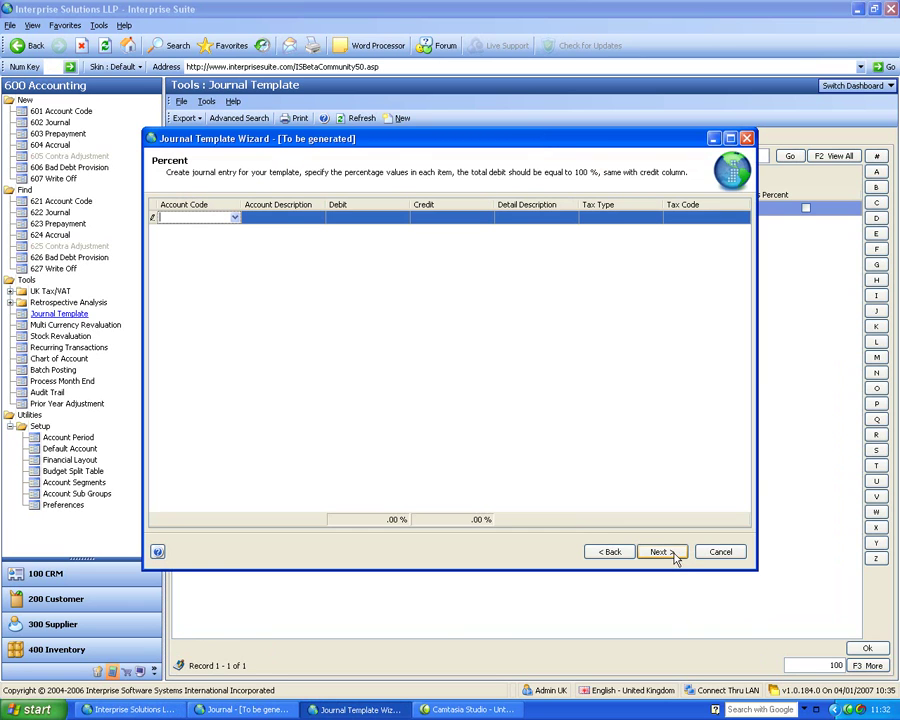
Add accounts 0010 Freehold Property, 0011 F/P Appreciation and 0015 Leasehold Property to the journal template.
left_click(235, 218)
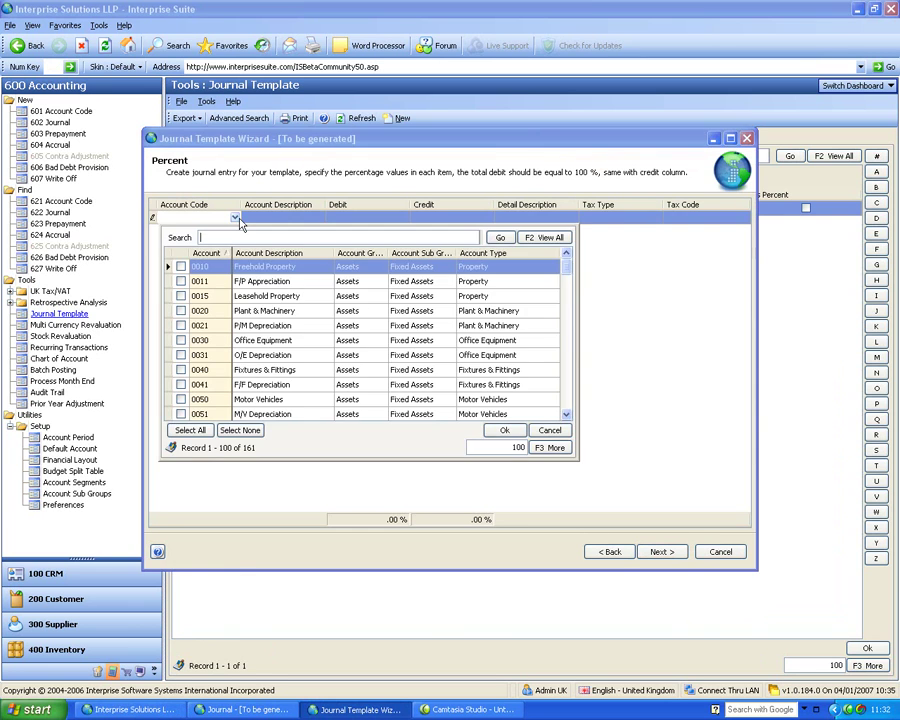
left_click(181, 267)
left_click(181, 281)
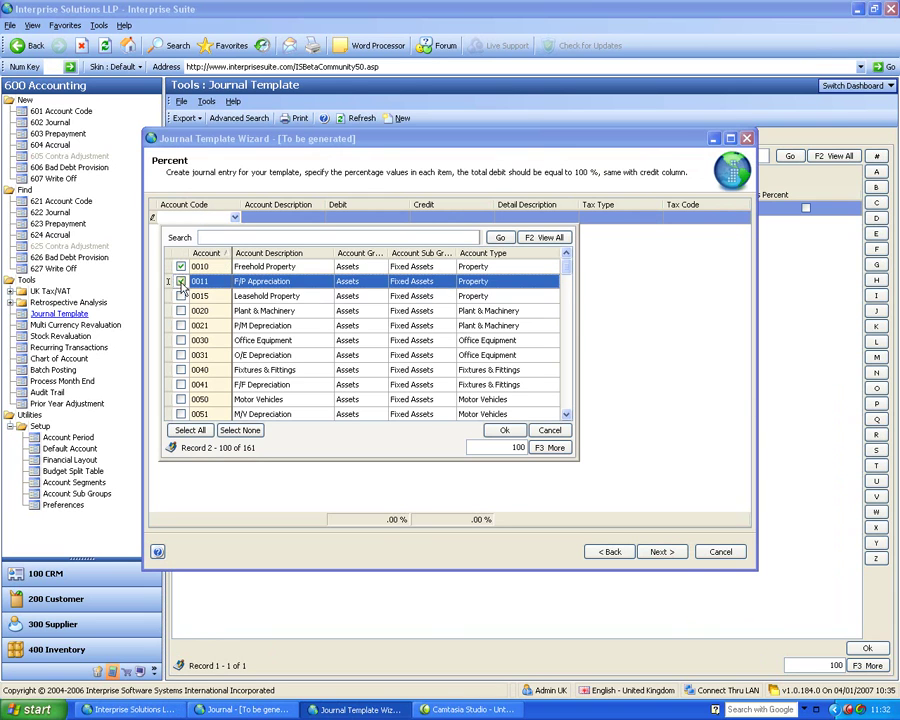
left_click(181, 296)
left_click(504, 430)
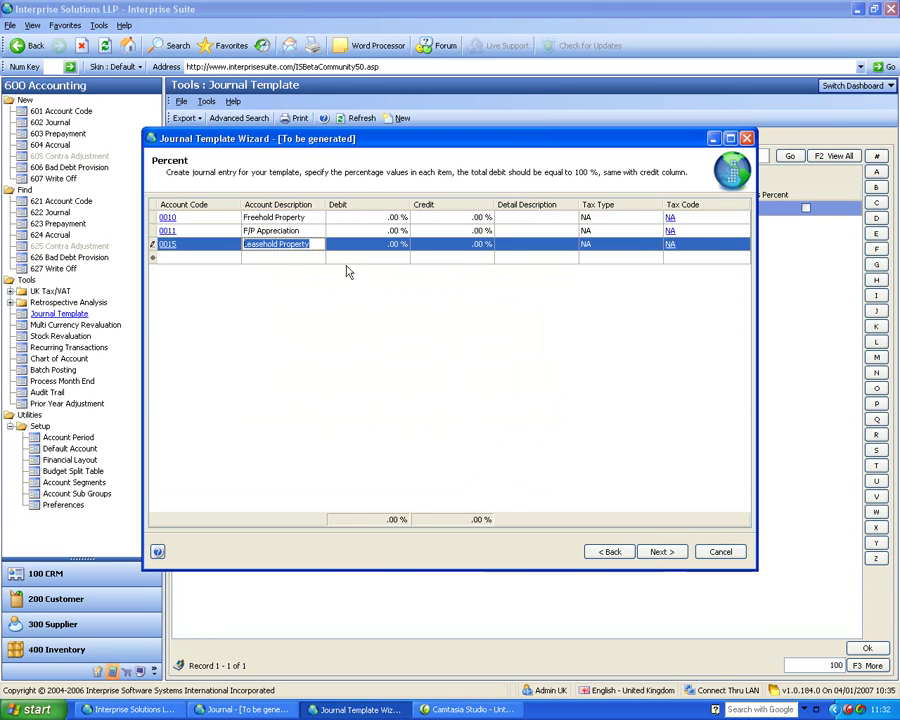
Set the template's debit to 100% for account 0010 and the credit to 50% each for accounts 0011 and 0015.
left_click(367, 217)
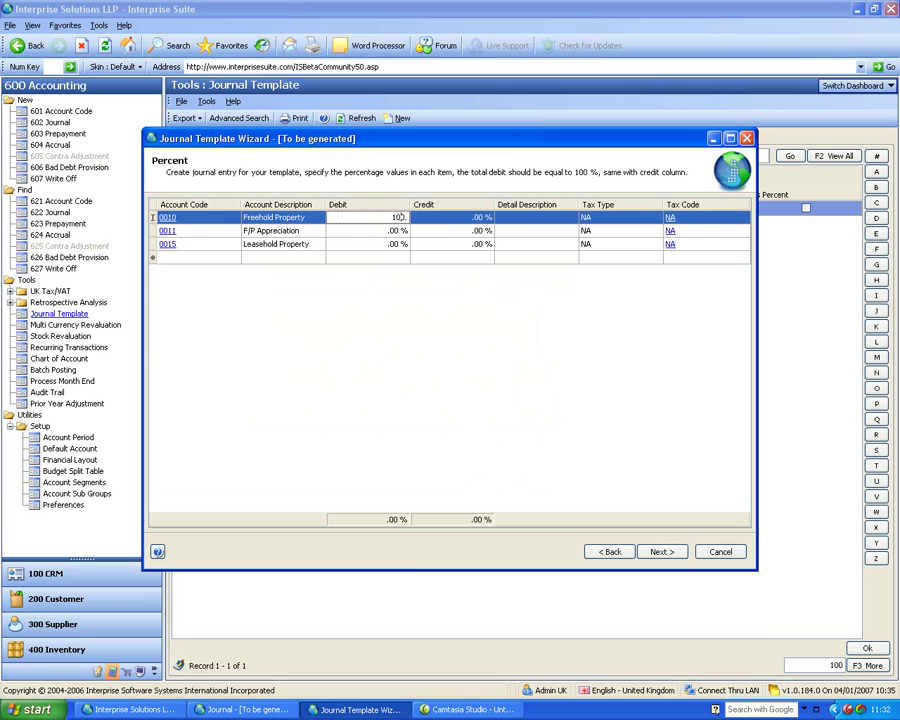
key("Down")
key("Right")
key("Return")
type("5")
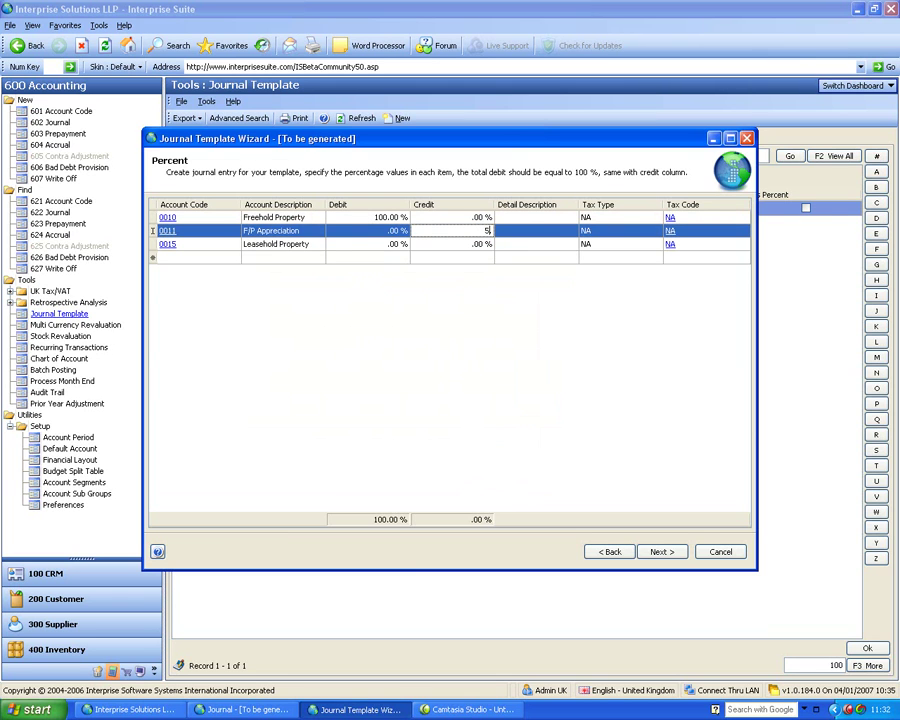
key("Down")
type("5")
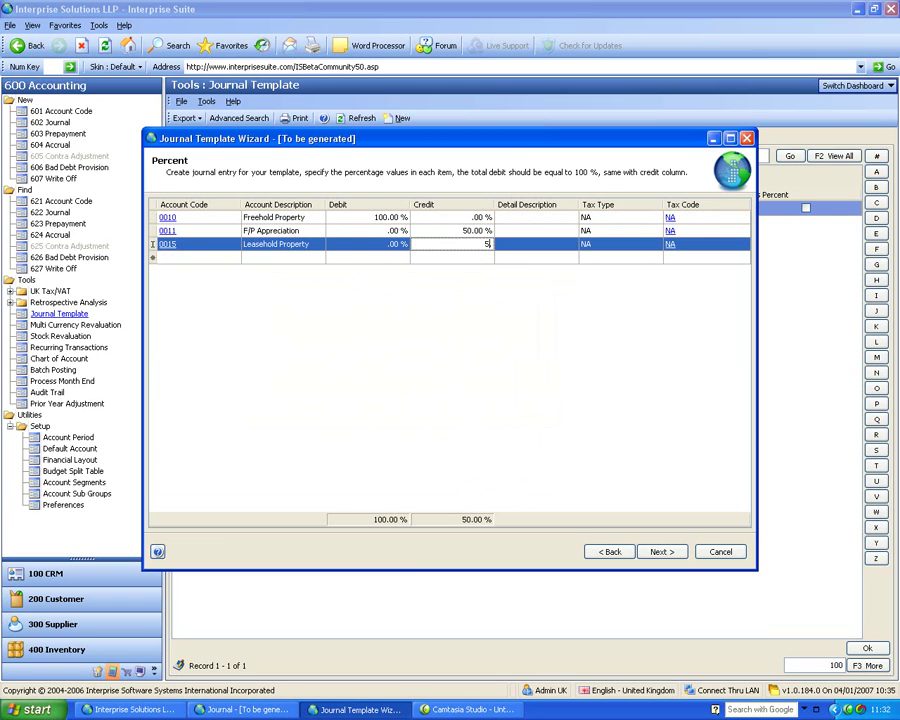
type("0.")
key("Down")
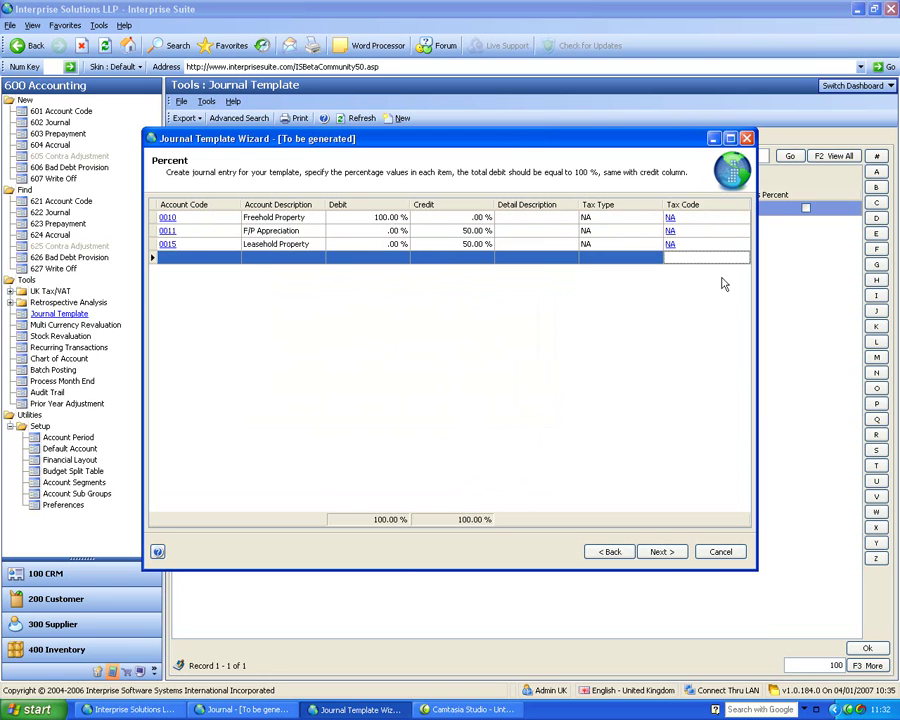
Finish the Journal Template Wizard and refresh the list of journal templates.
left_click(657, 556)
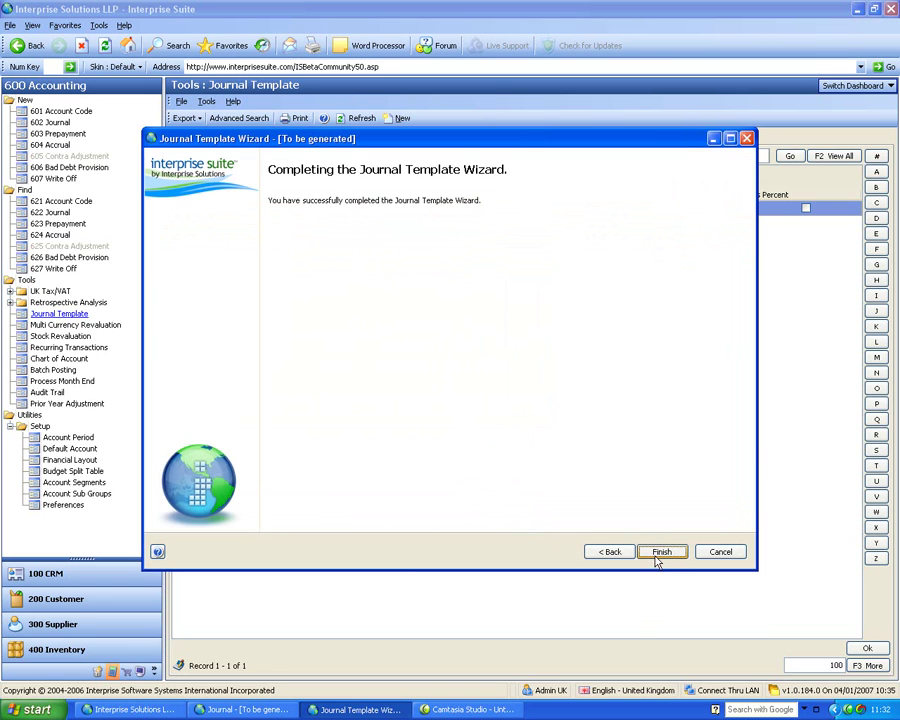
left_click(657, 556)
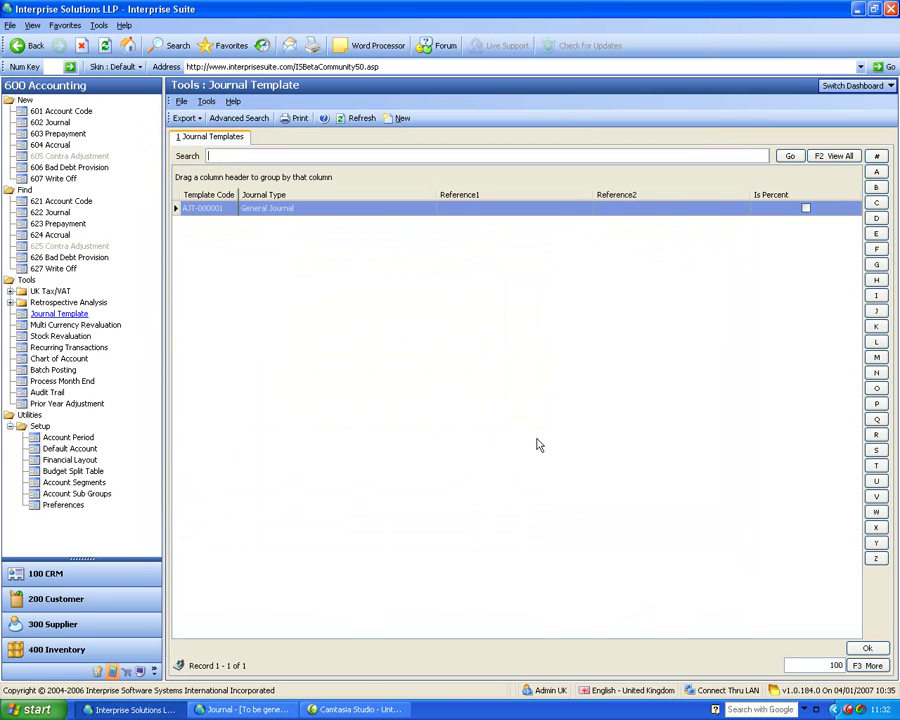
left_click(354, 118)
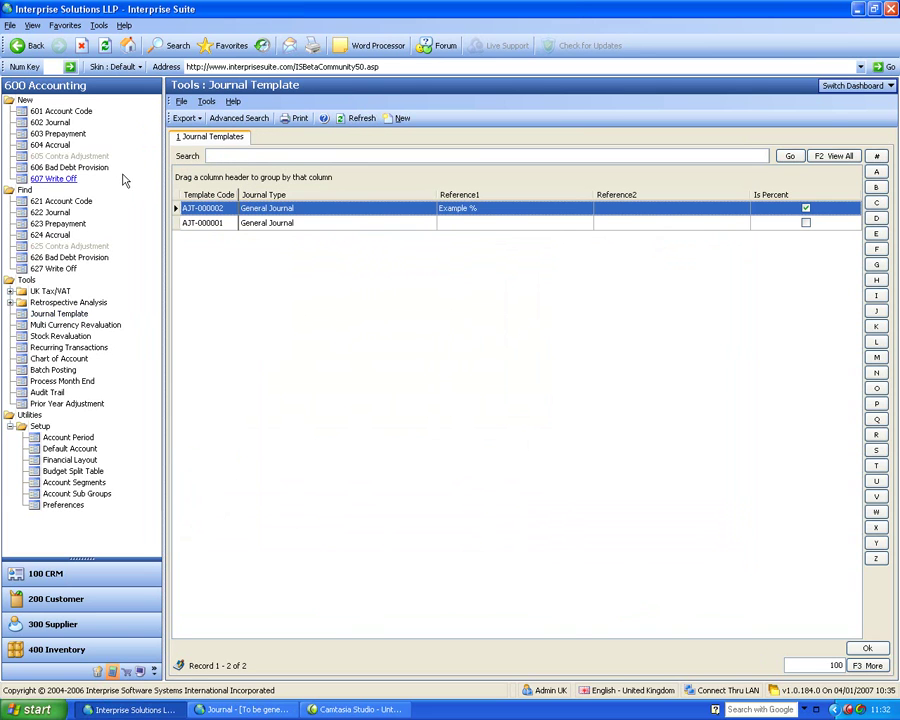
Return to the unsaved journal and apply the Example % journal template to it.
left_click(50, 212)
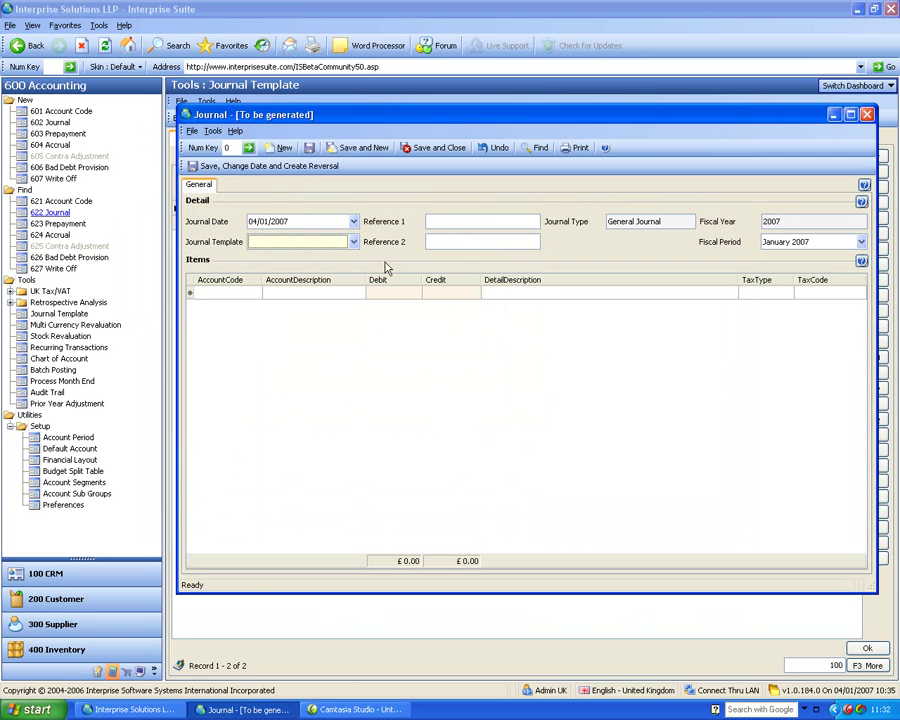
left_click(353, 242)
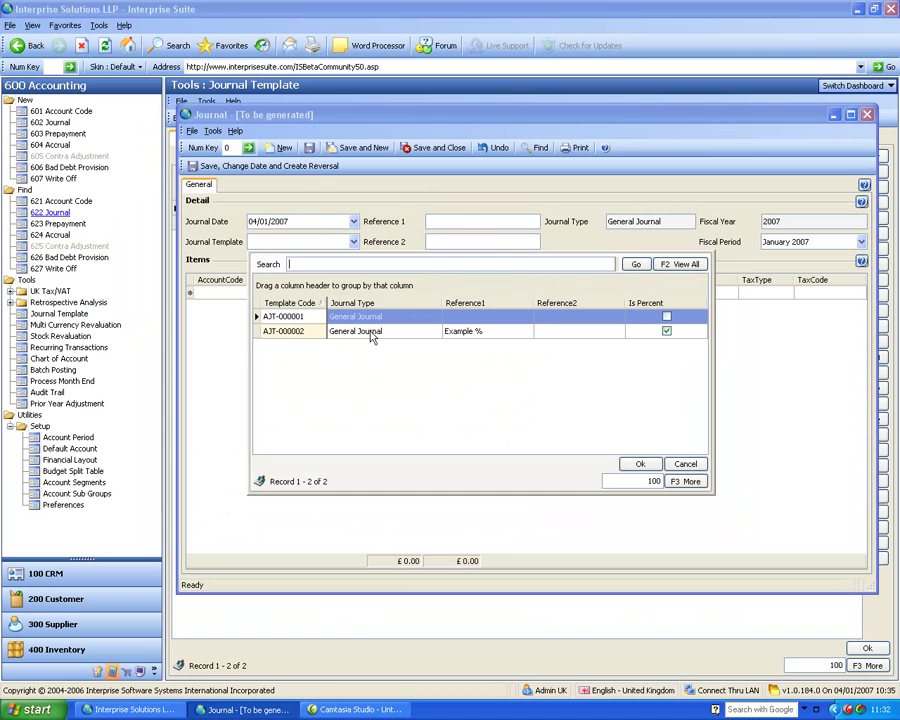
double_click(306, 336)
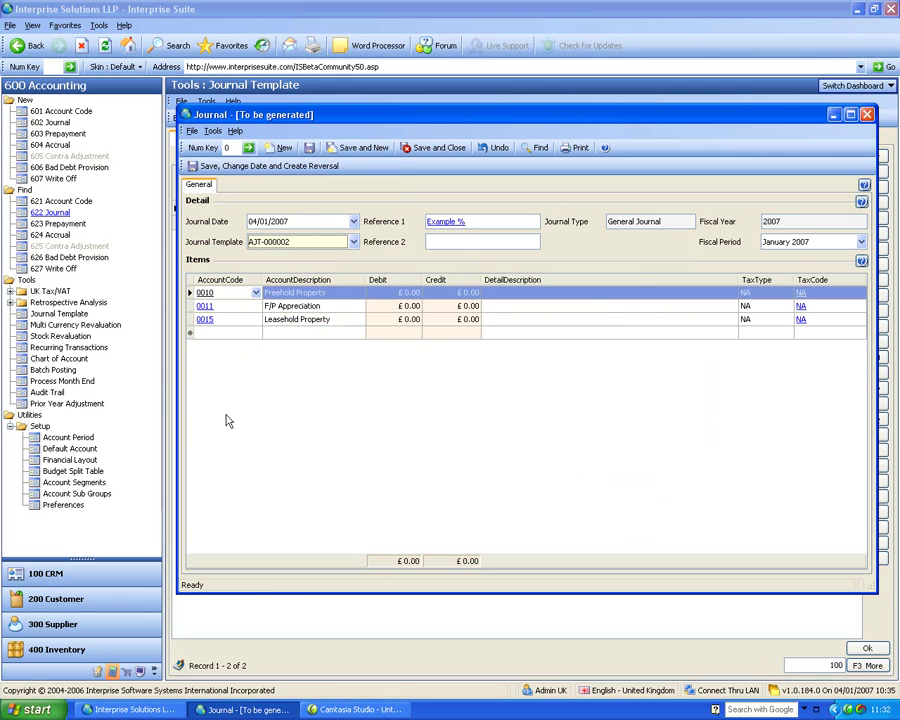
Enter a debit of £1,000.00 for account 0010 Freehold Property in the journal.
left_click(381, 296)
type("100")
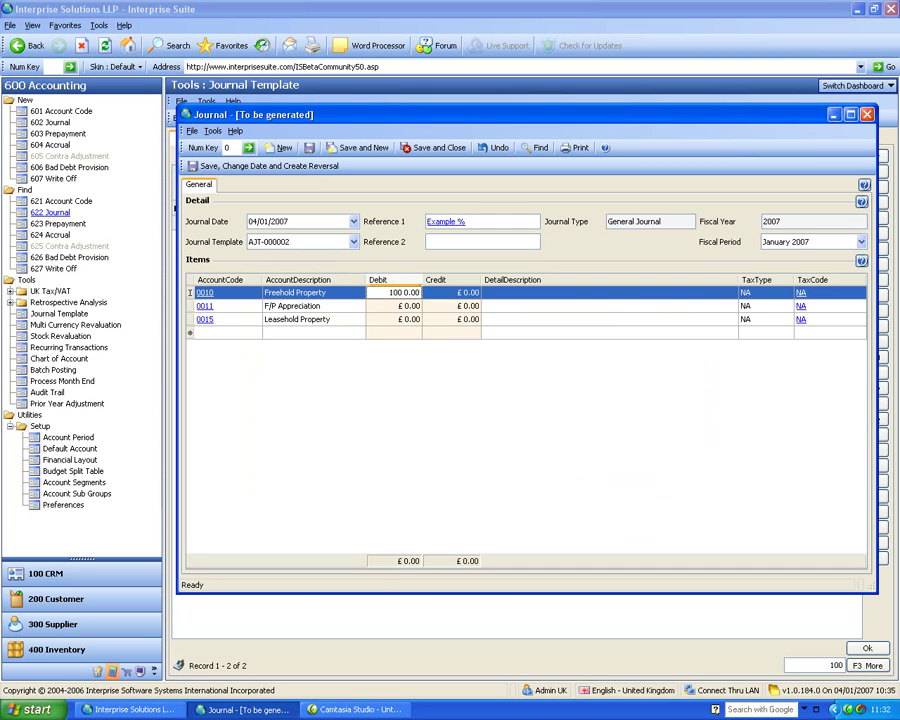
key("Tab")
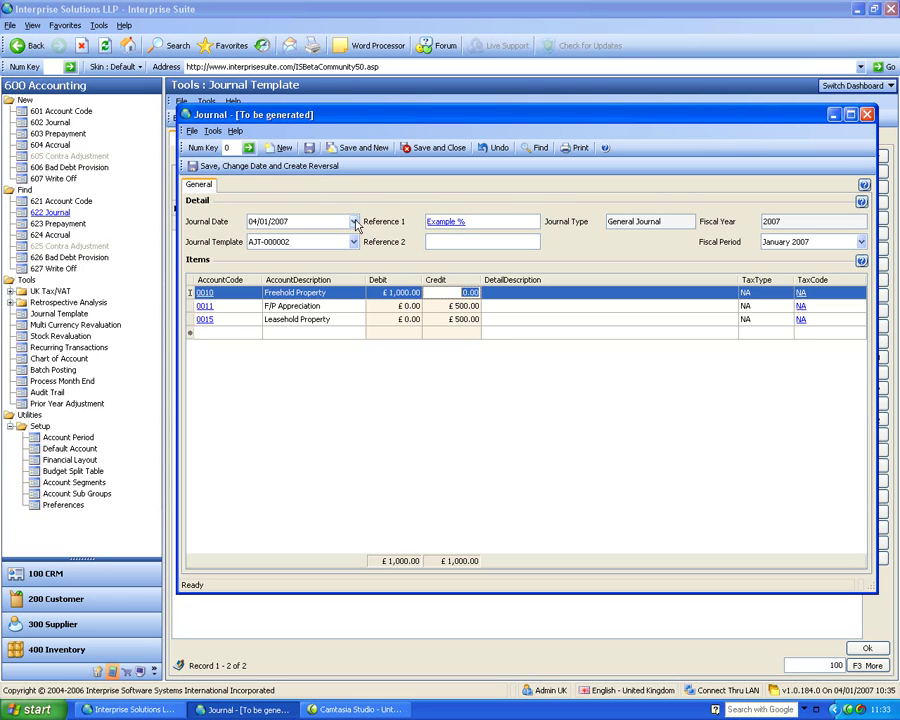
Check the available fiscal periods and set the journal date to 01/11/2006.
left_click(861, 242)
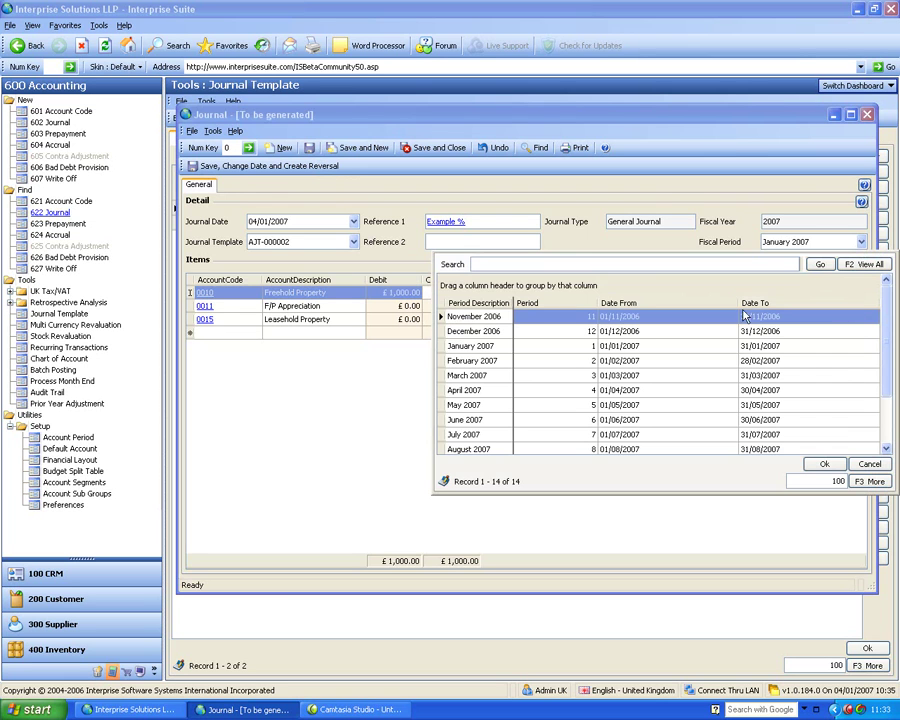
left_click(556, 248)
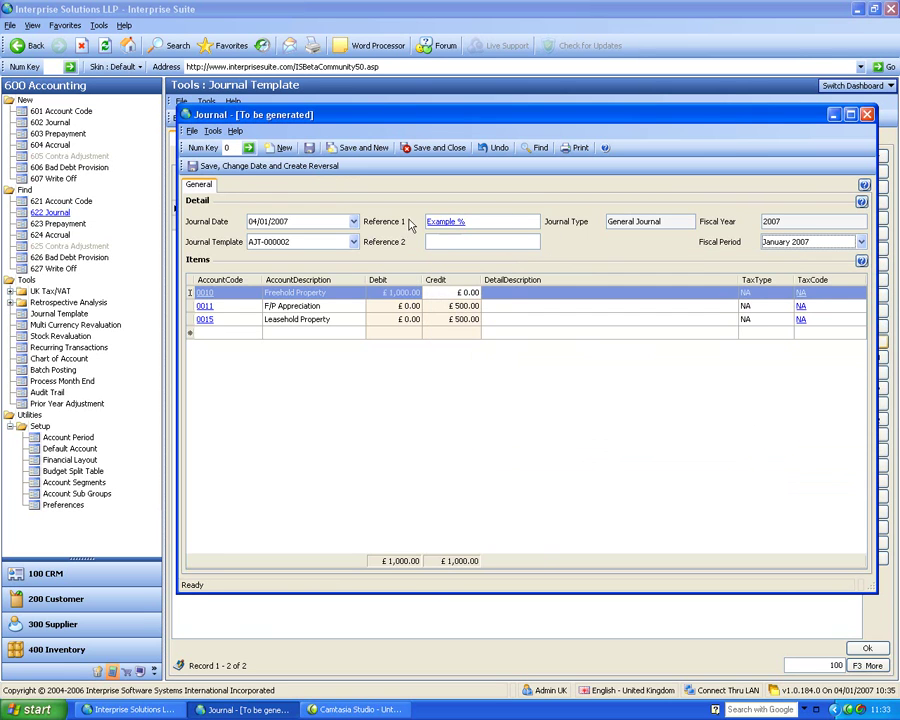
left_click(354, 223)
left_click(255, 239)
left_click(255, 239)
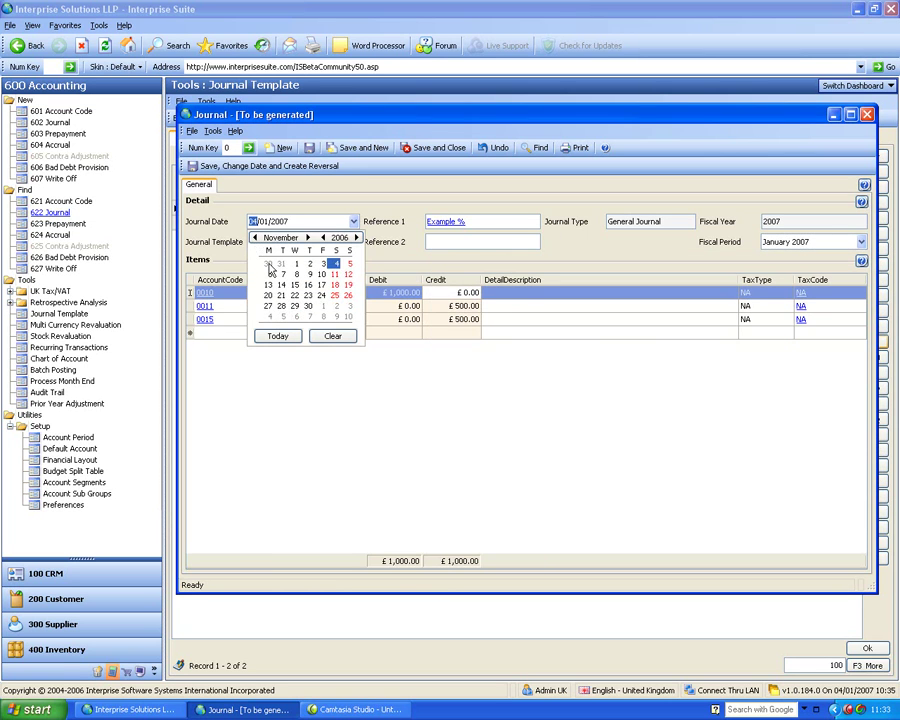
left_click(297, 264)
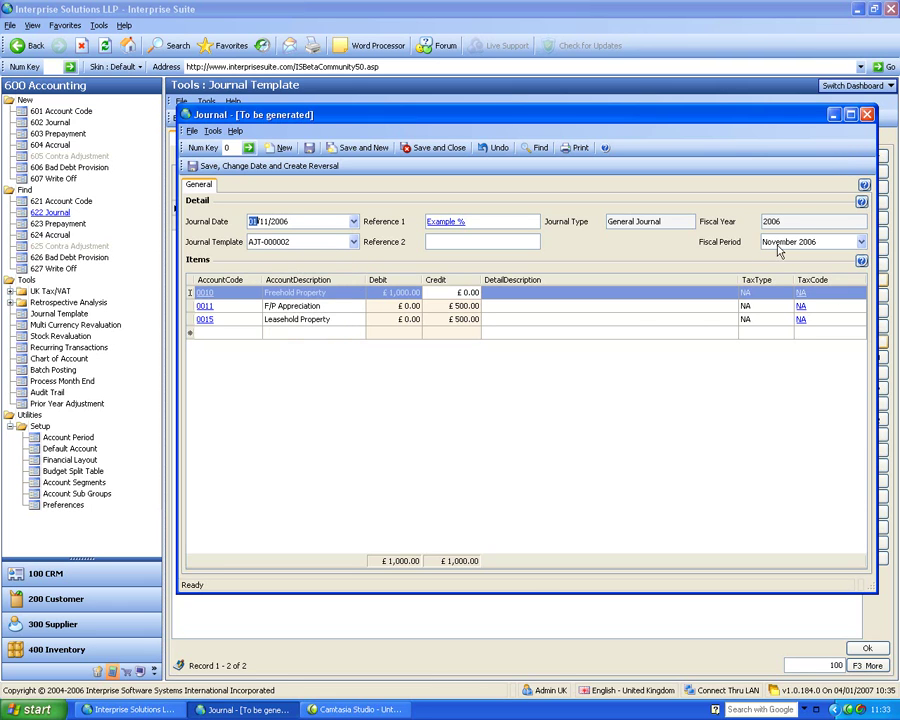
Set the journal date to 30/09/2006.
left_click(354, 223)
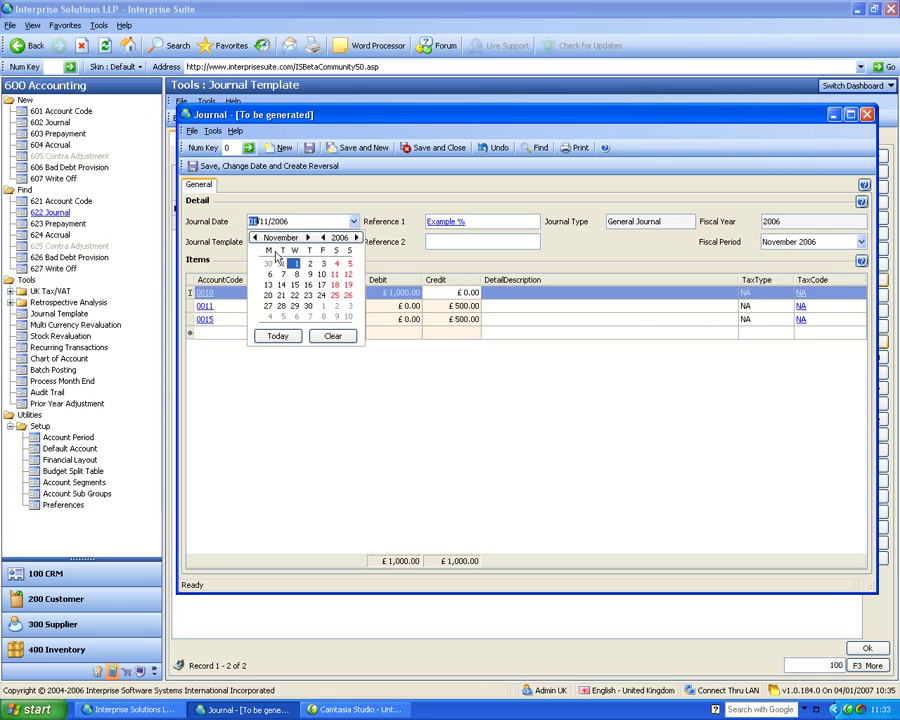
left_click(254, 239)
left_click(328, 264)
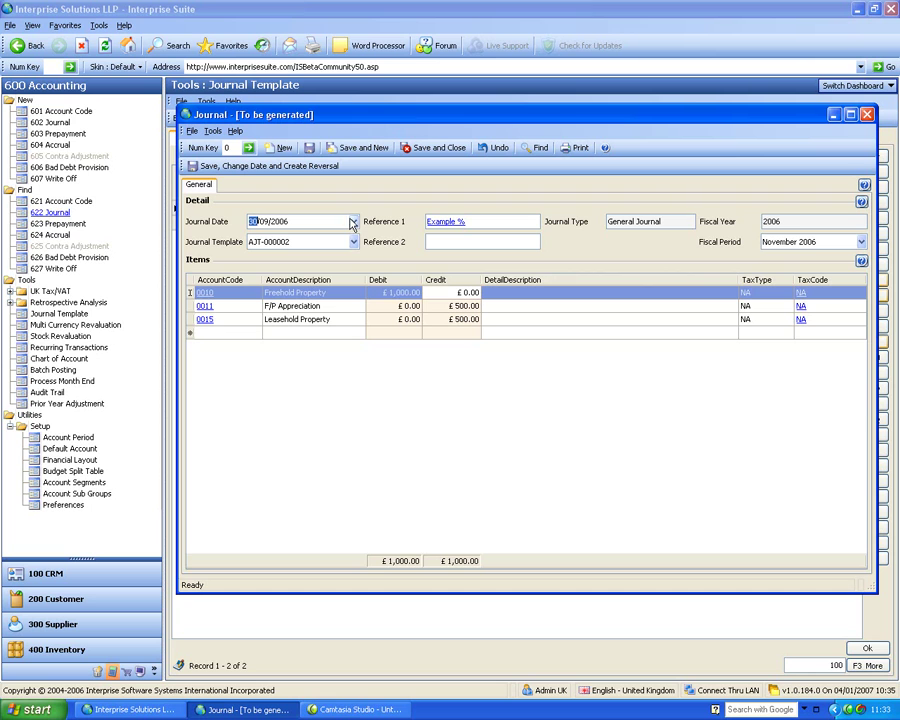
Set the journal date to 28/12/2006.
left_click(353, 222)
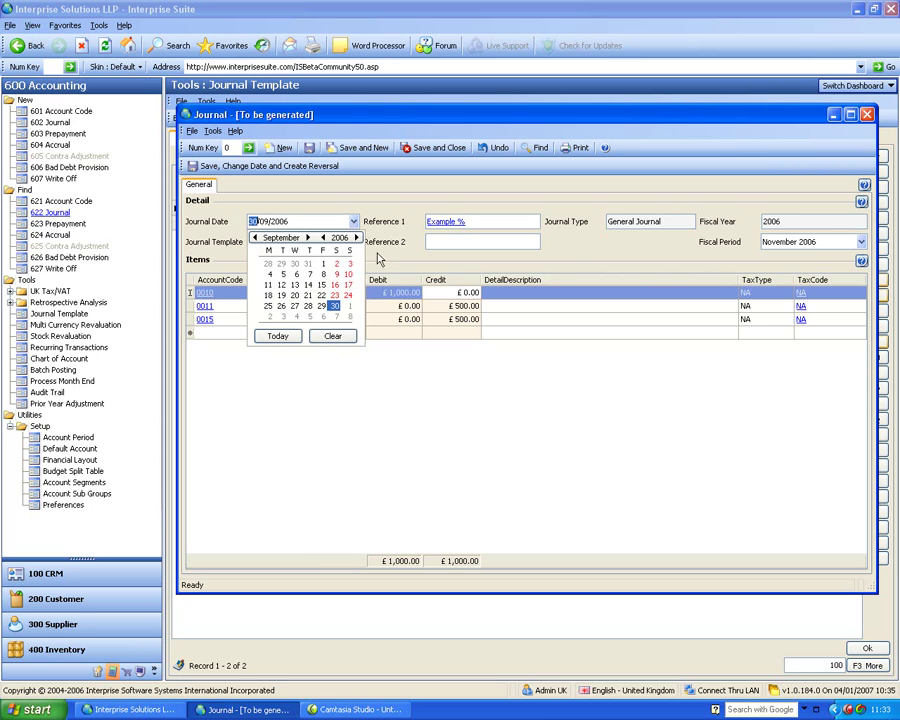
left_click(307, 238)
left_click(307, 238)
left_click(307, 238)
left_click(307, 238)
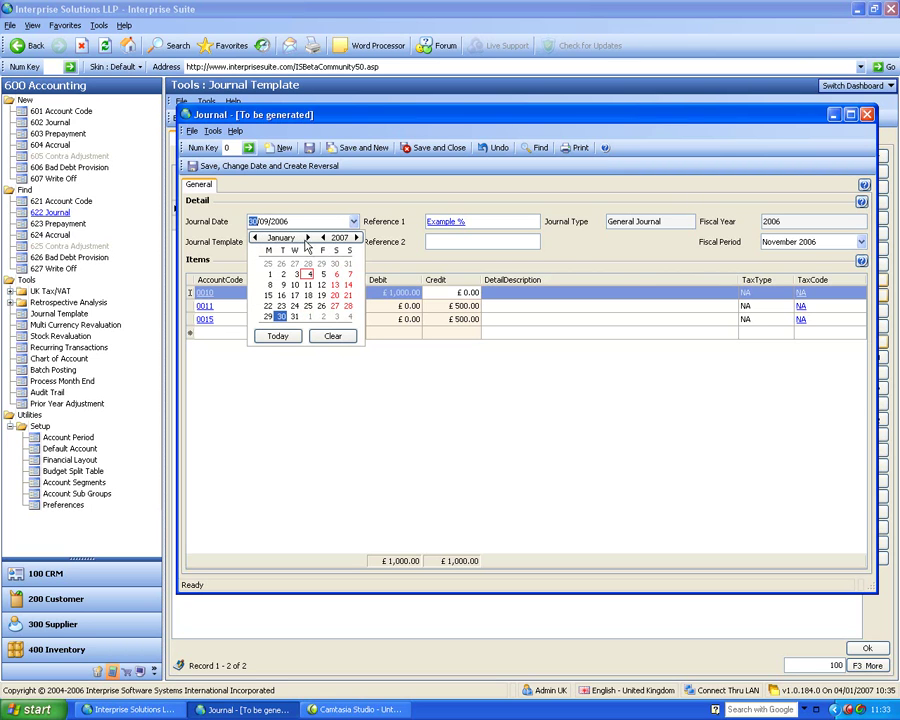
left_click(308, 265)
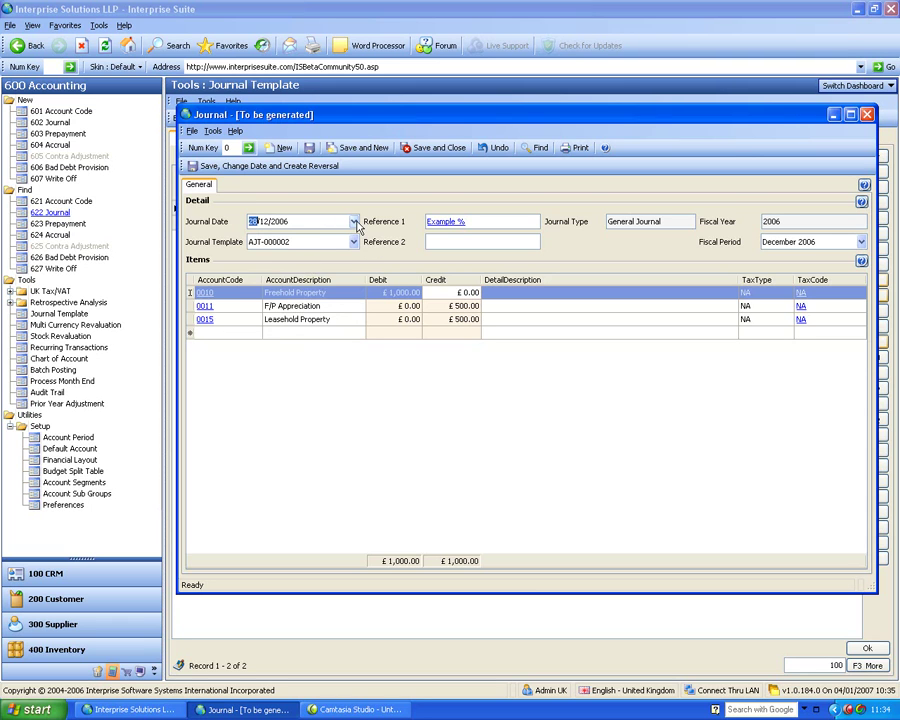
Set the journal date to 04/01/2007, then save and close the journal.
left_click(354, 222)
left_click(308, 238)
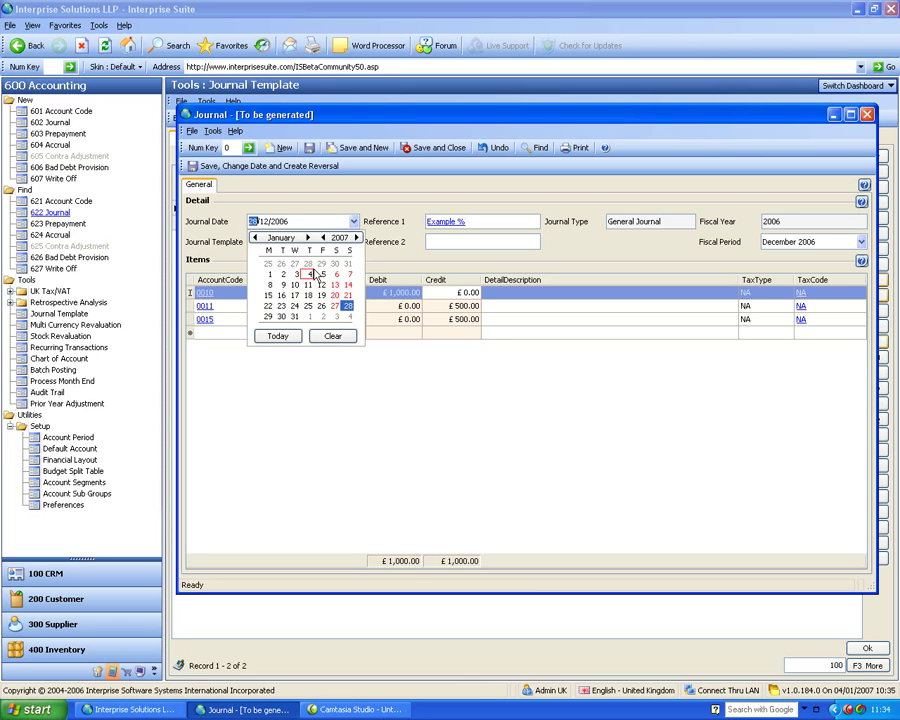
left_click(309, 274)
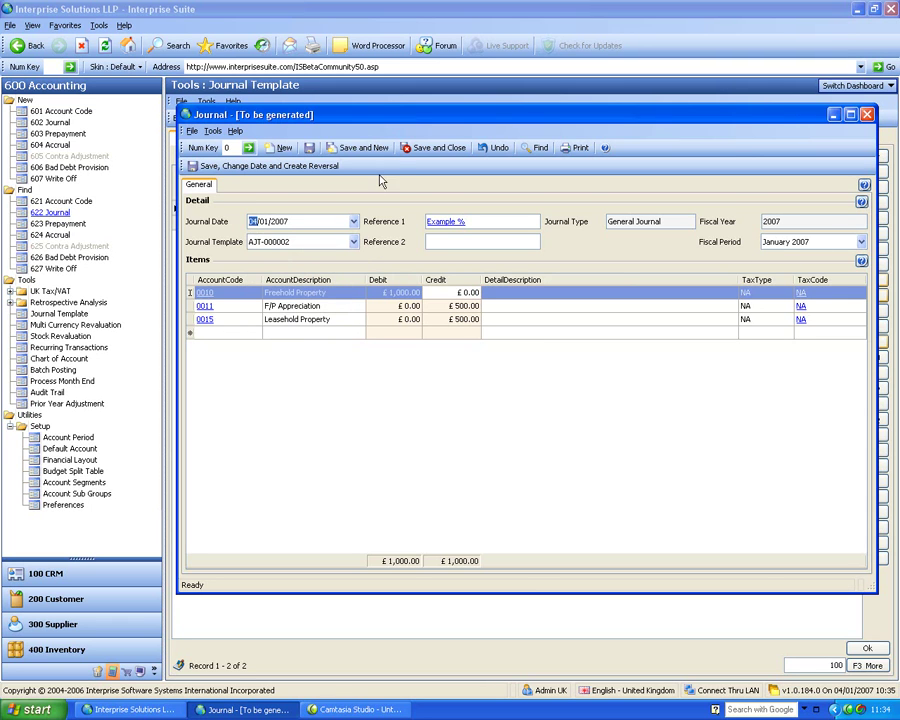
left_click(437, 147)
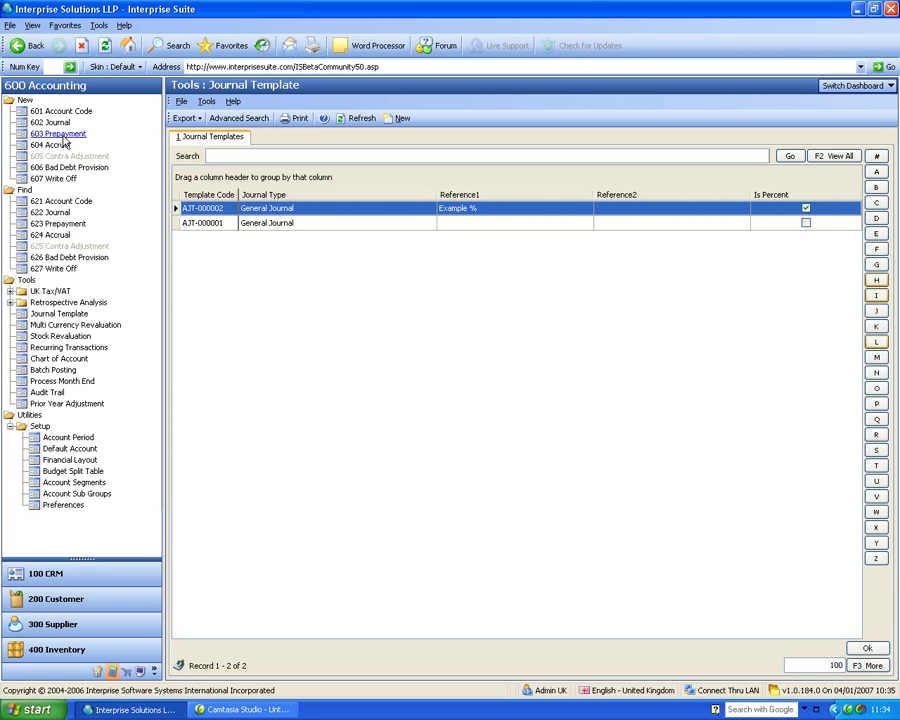
Start a new prepayment with an amount of £12,000.00 broken into 12 months.
left_click(62, 137)
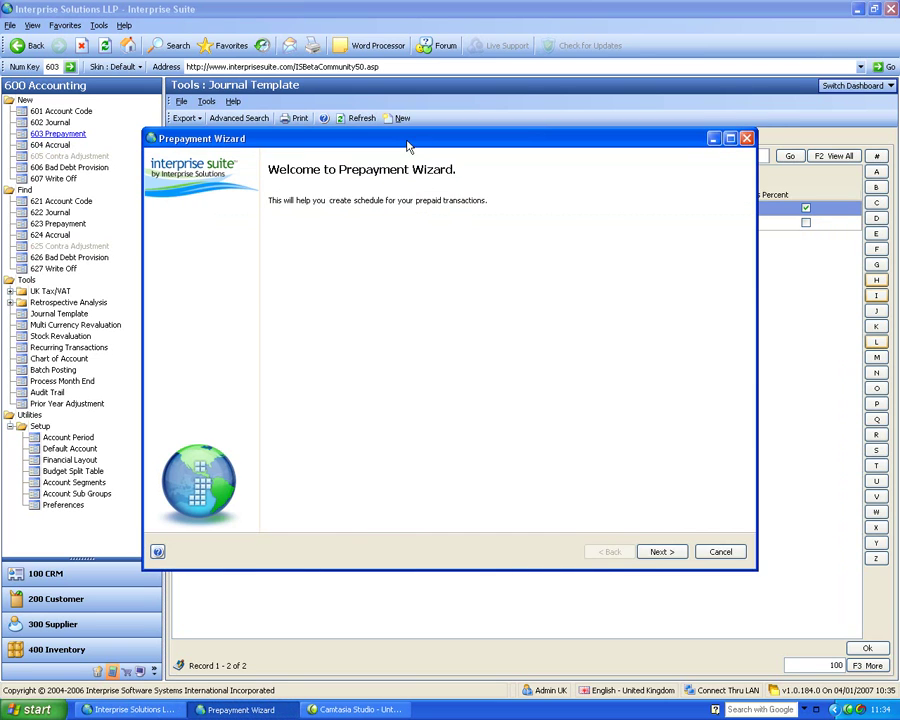
left_click(709, 535)
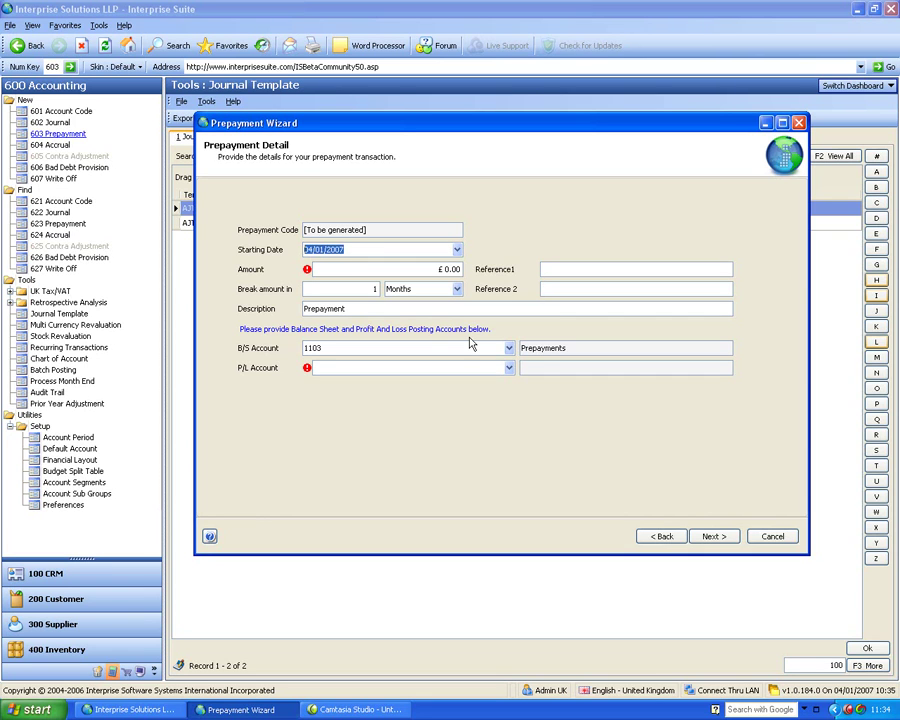
key("Tab")
type("12000")
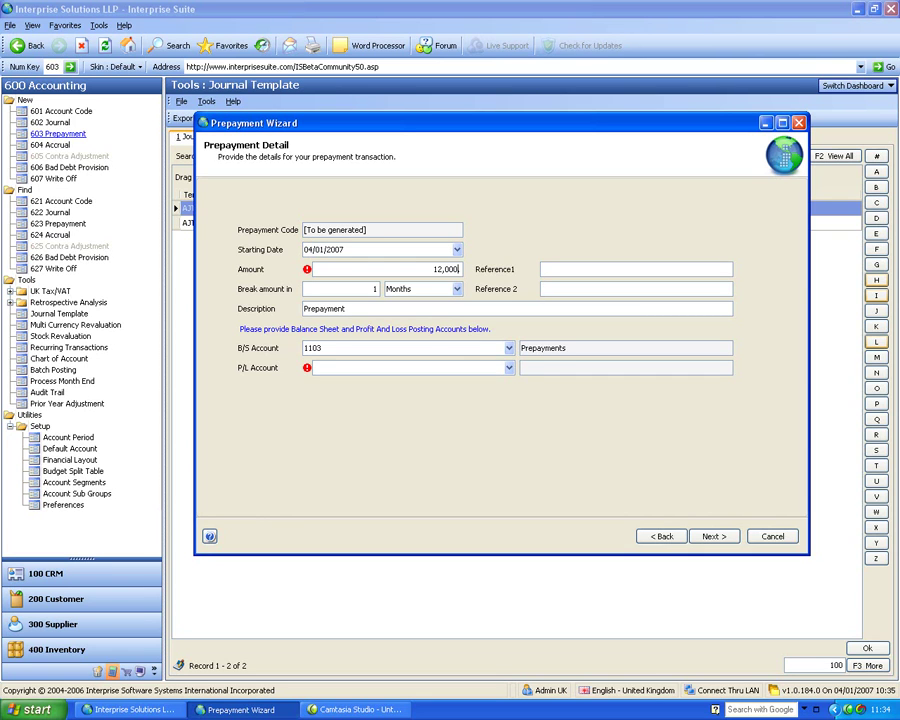
key("Tab")
type("12")
key("Tab")
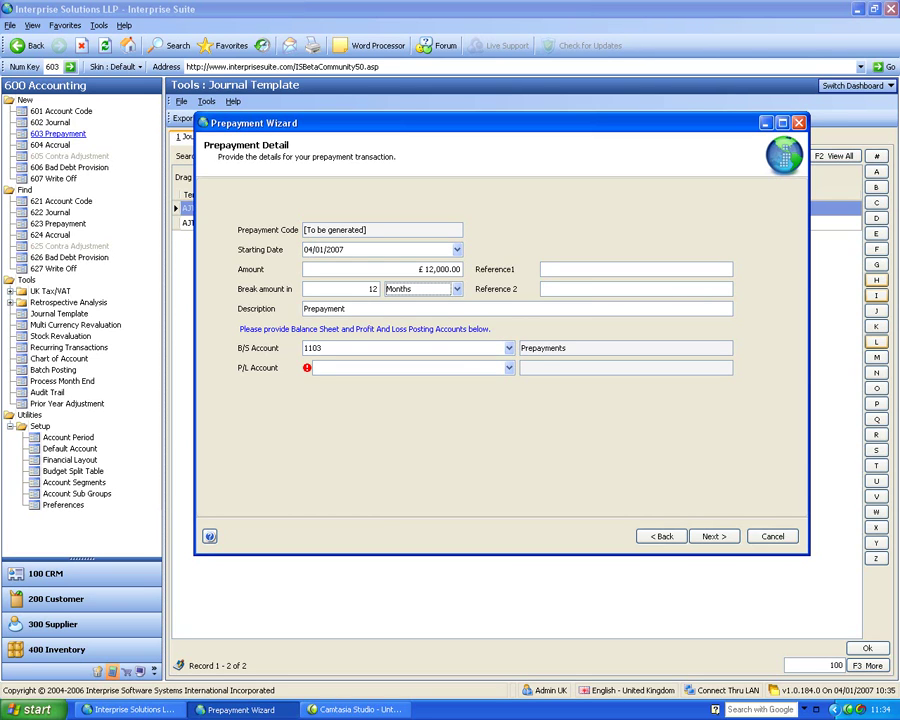
Enter r1 as the prepayment's first reference and r2 as its second reference.
left_click(559, 268)
type("rr2")
key("Tab")
Set the prepayment's P/L account to 7100 Rent and generate its schedule and journal entries.
left_click(435, 368)
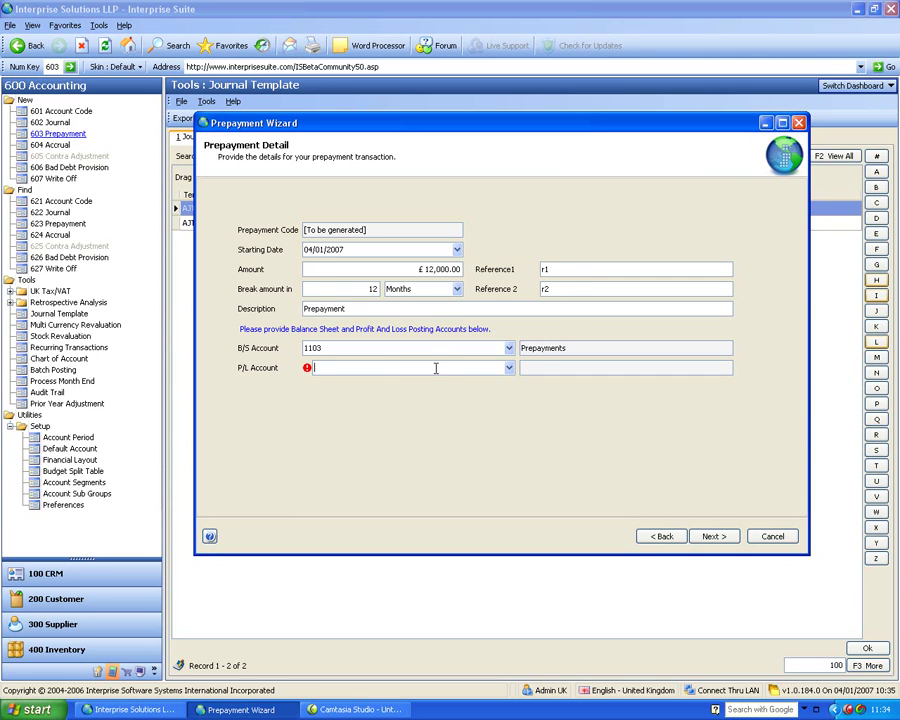
type("7")
key("Tab")
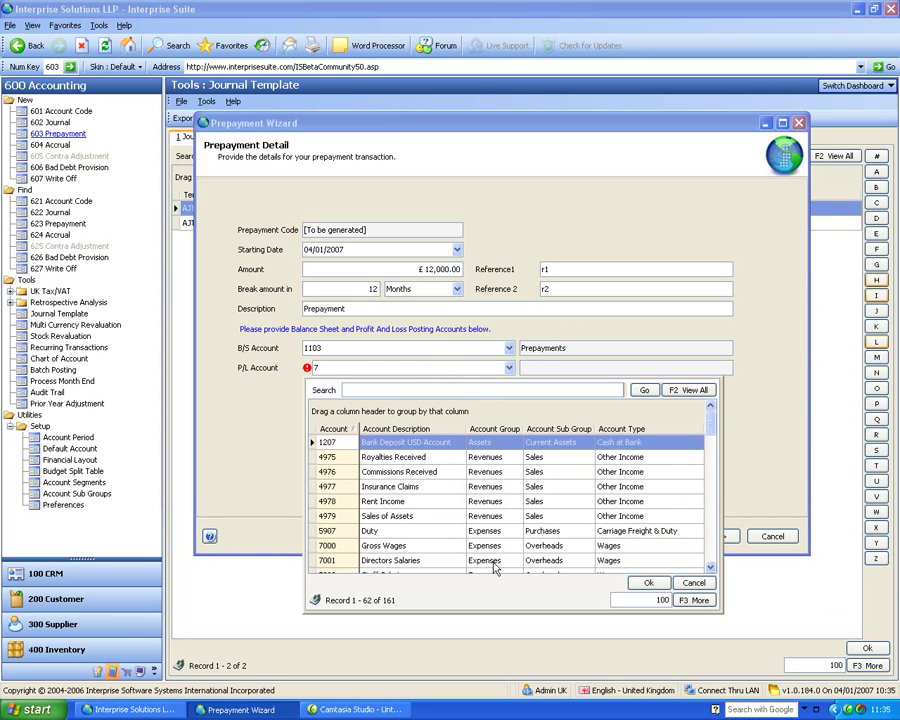
left_click(458, 530)
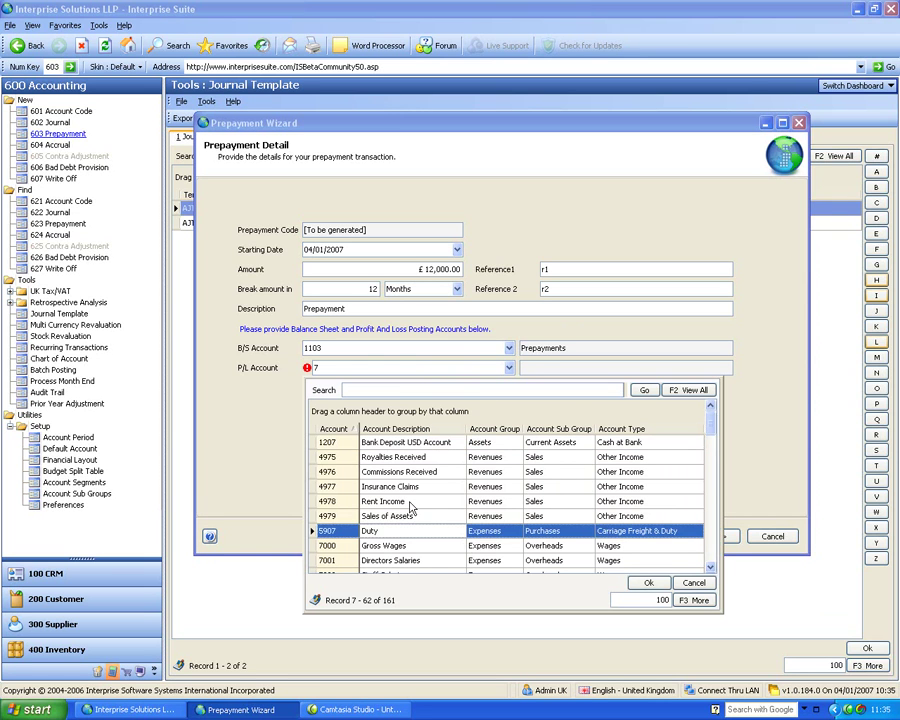
scroll(411, 508, "down", 3)
scroll(411, 508, "down", 3)
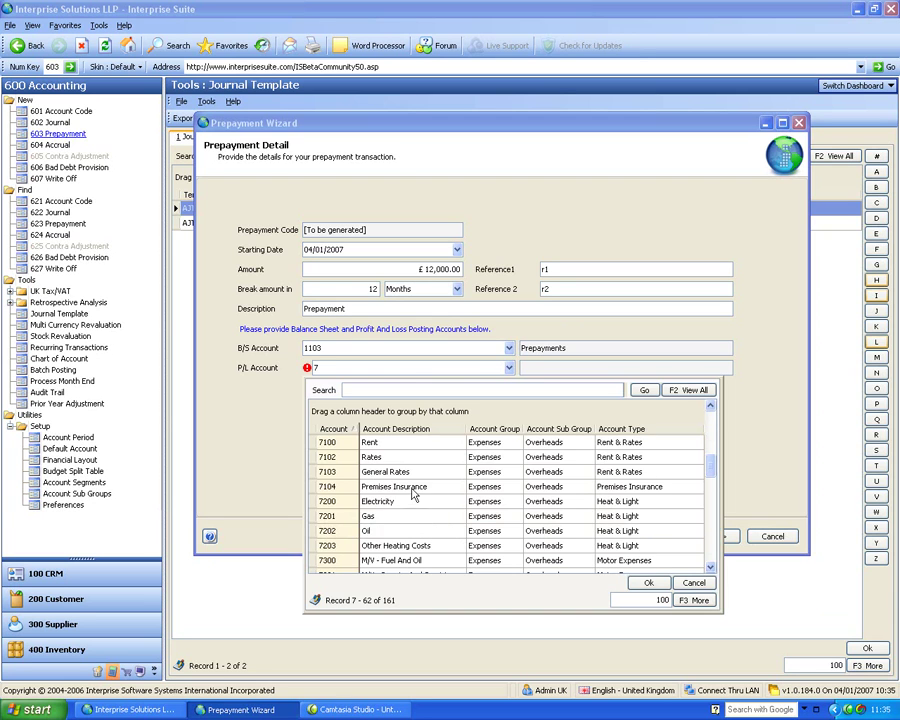
double_click(394, 443)
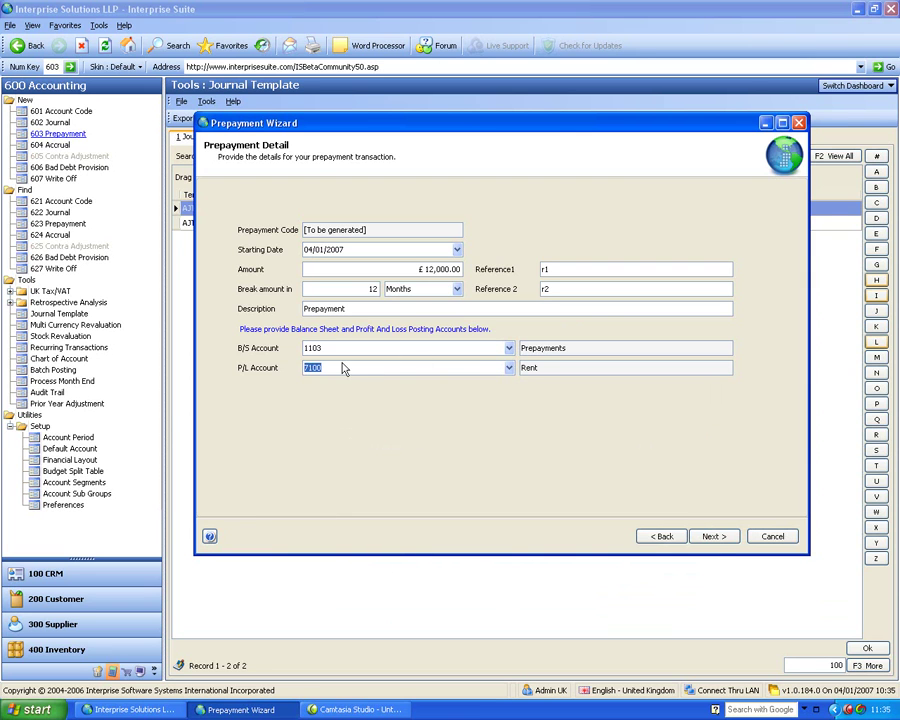
left_click(707, 535)
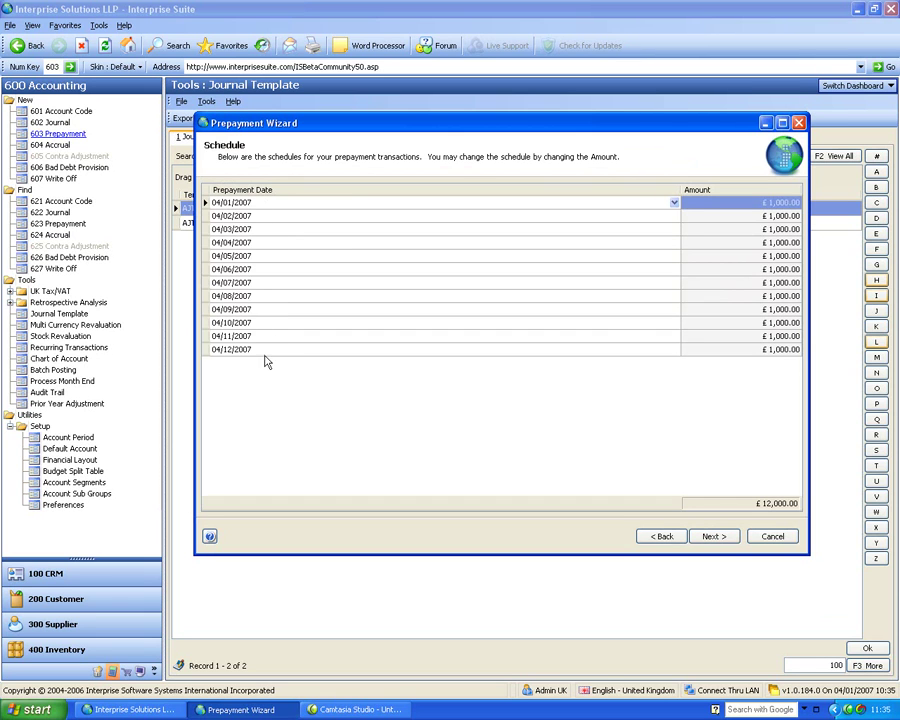
left_click(708, 536)
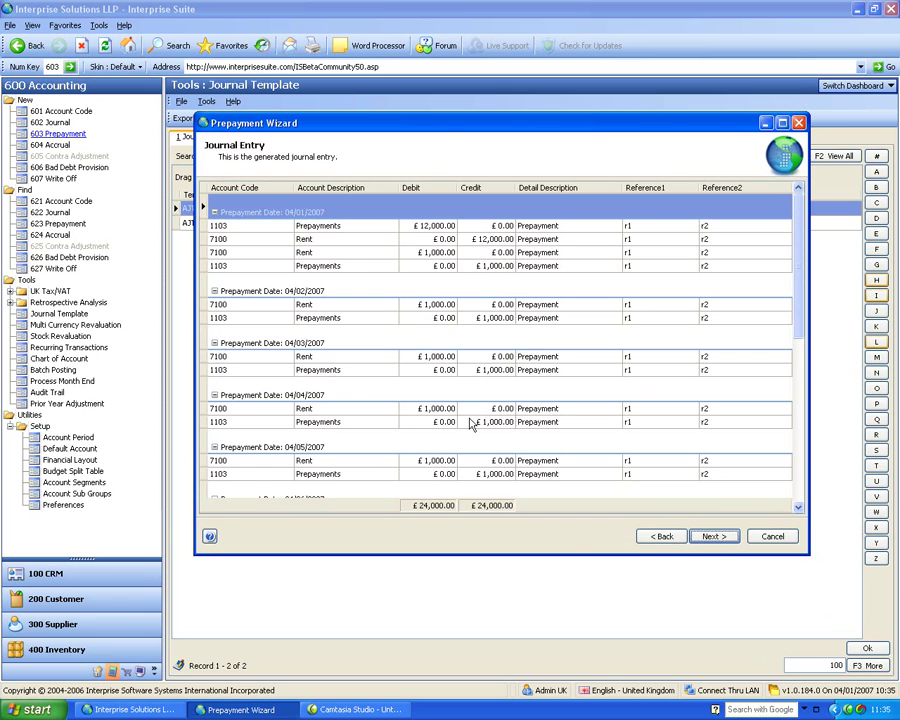
Examine the debit and credit lines for Prepayments and Rent across the first months of the generated journal entry.
left_click(427, 228)
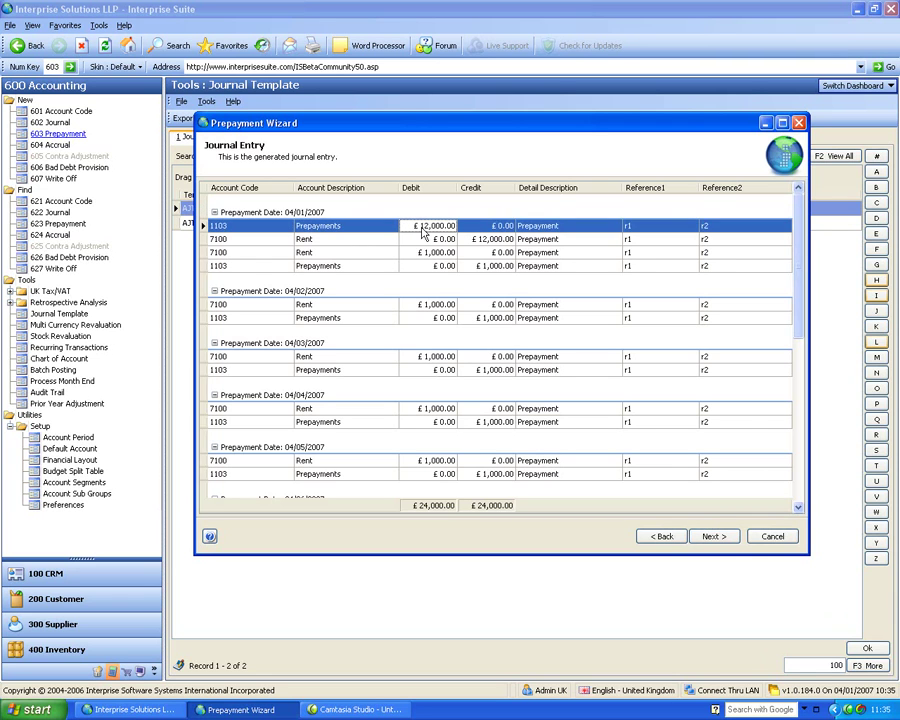
left_click(467, 241)
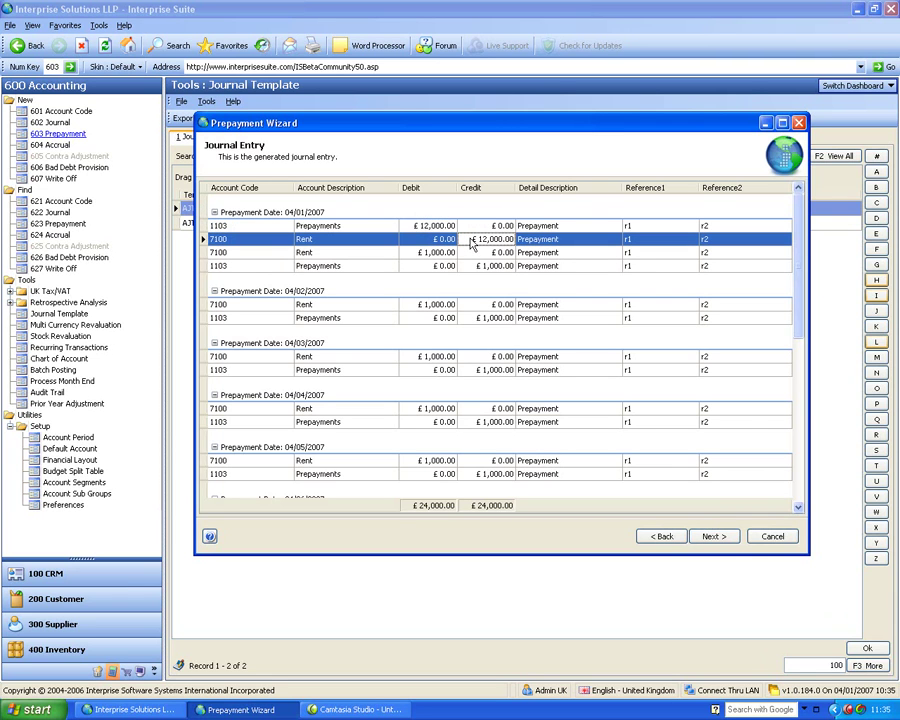
left_click(430, 227)
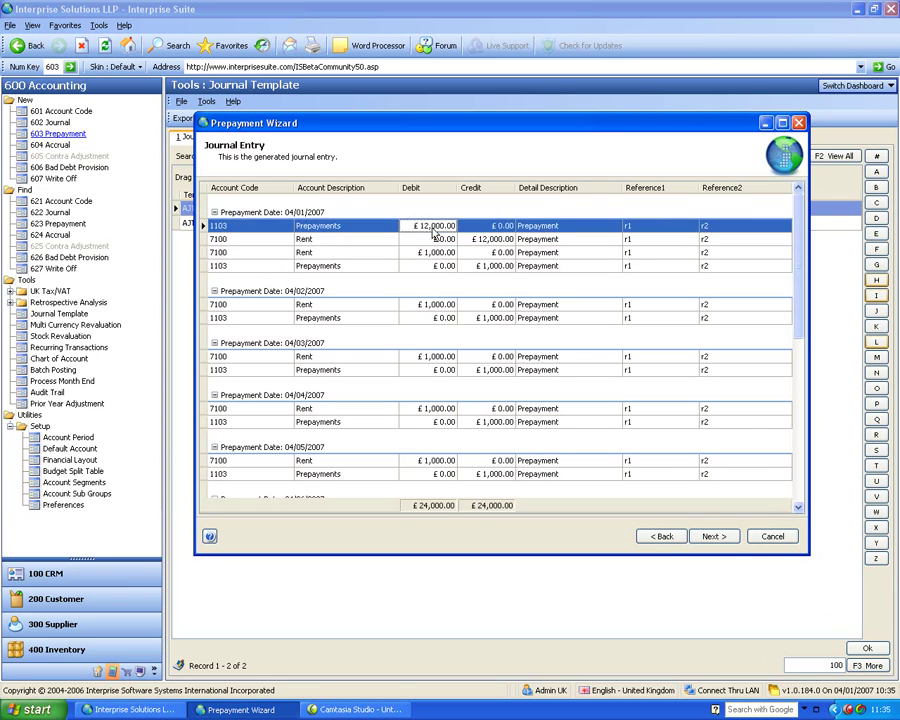
left_click(433, 253)
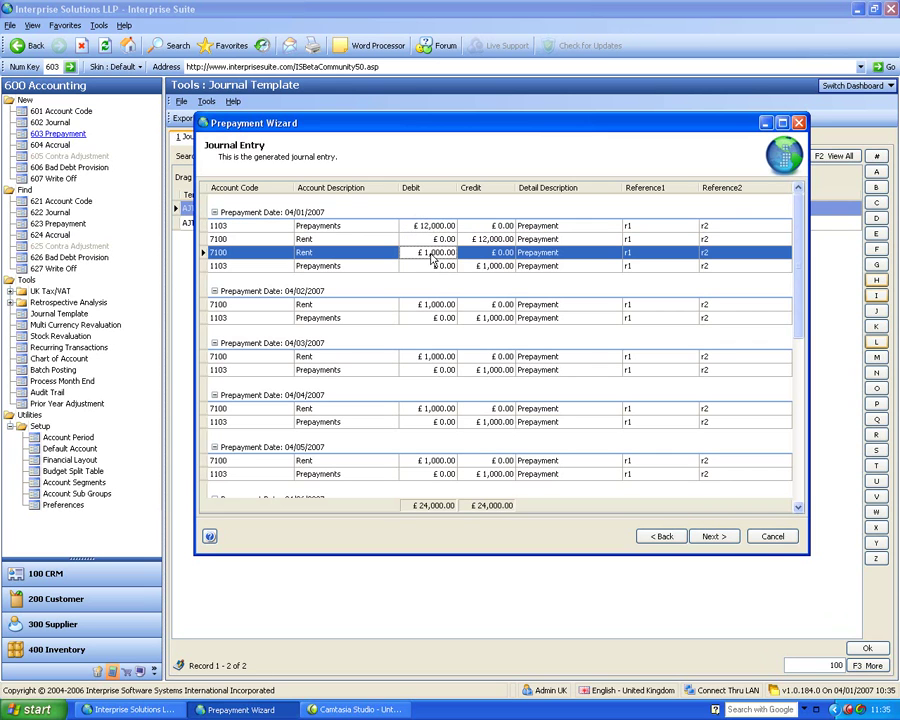
left_click(443, 305)
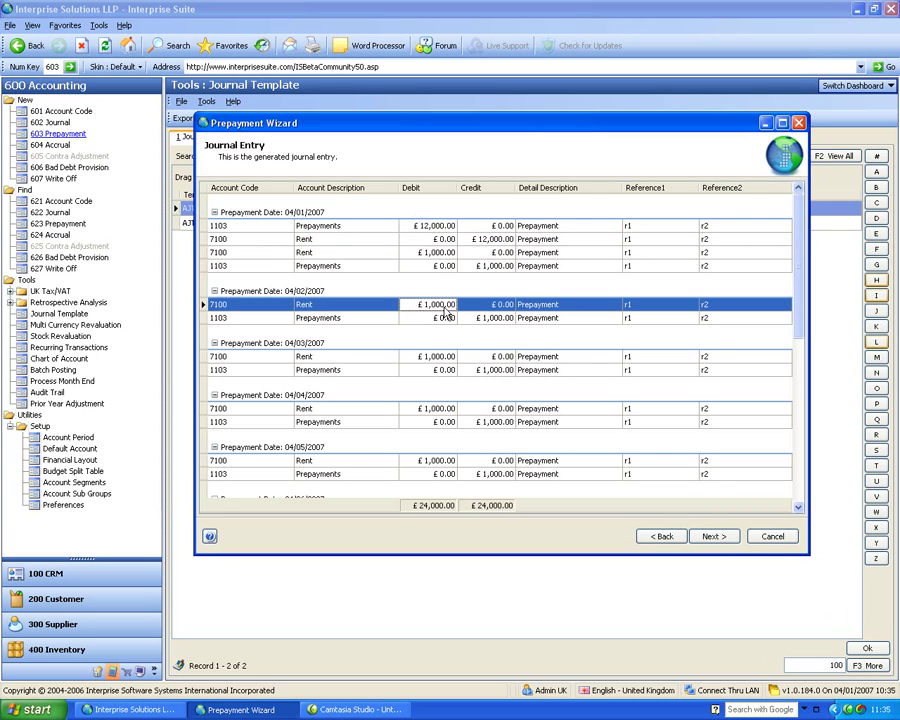
left_click(444, 358)
left_click(452, 410)
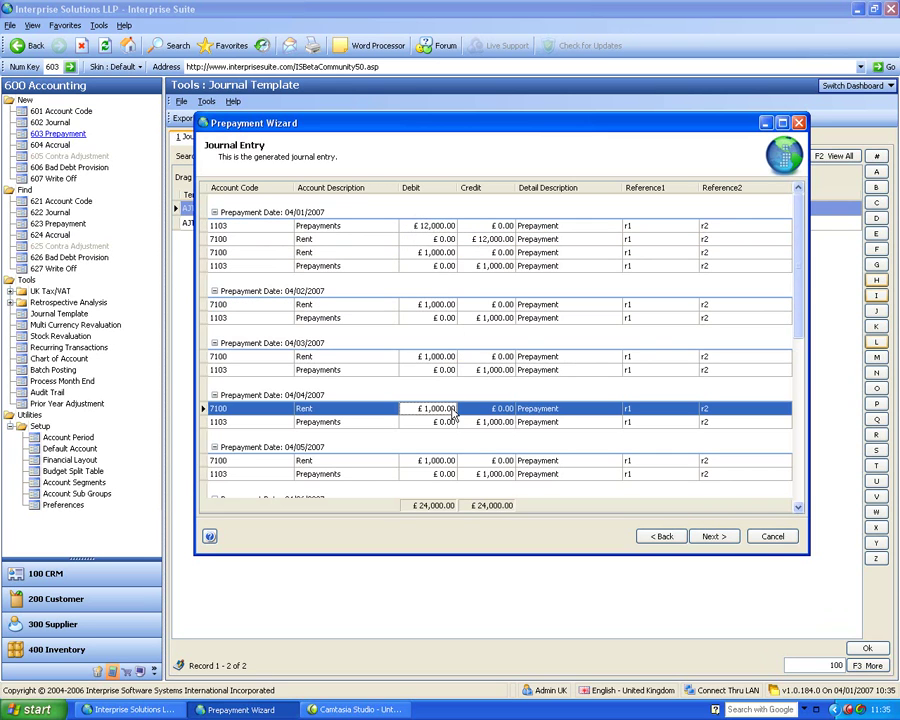
Complete the Prepayment Wizard and close the resulting prepayment report.
left_click(713, 536)
left_click(714, 537)
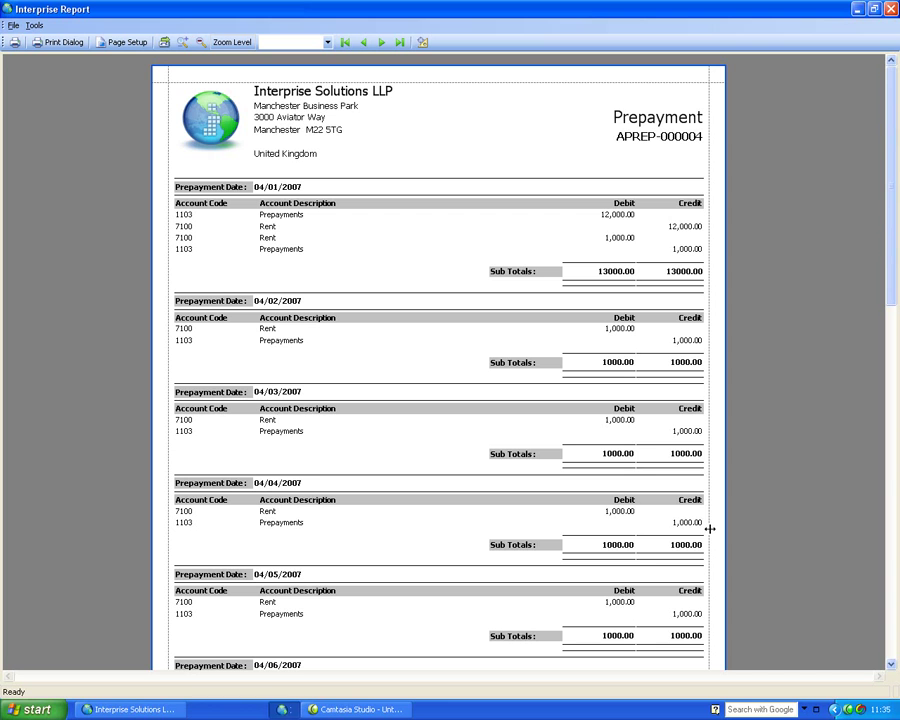
left_click(890, 9)
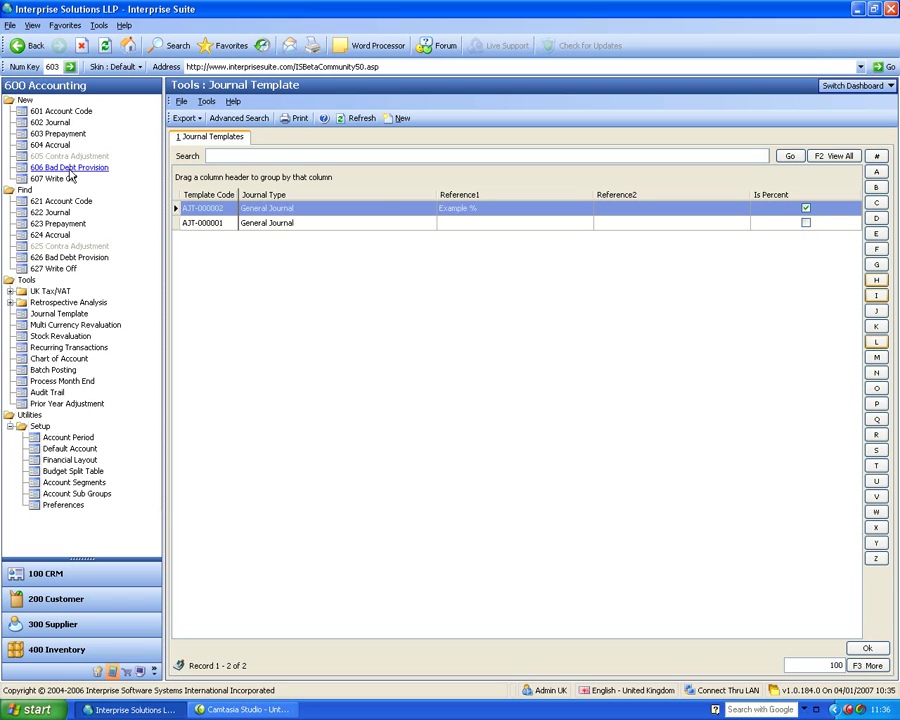
Start a bad debt provision for all customers and select invoices INV-000003, INV-000009, INV-000013, INV-000008 and INV-000015.
left_click(70, 169)
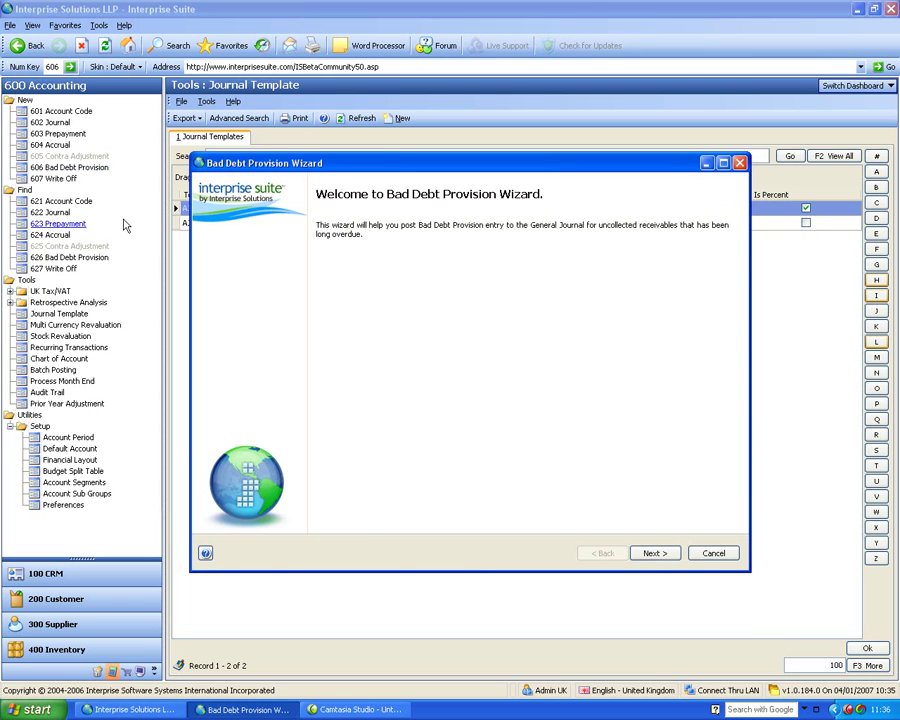
left_click(654, 555)
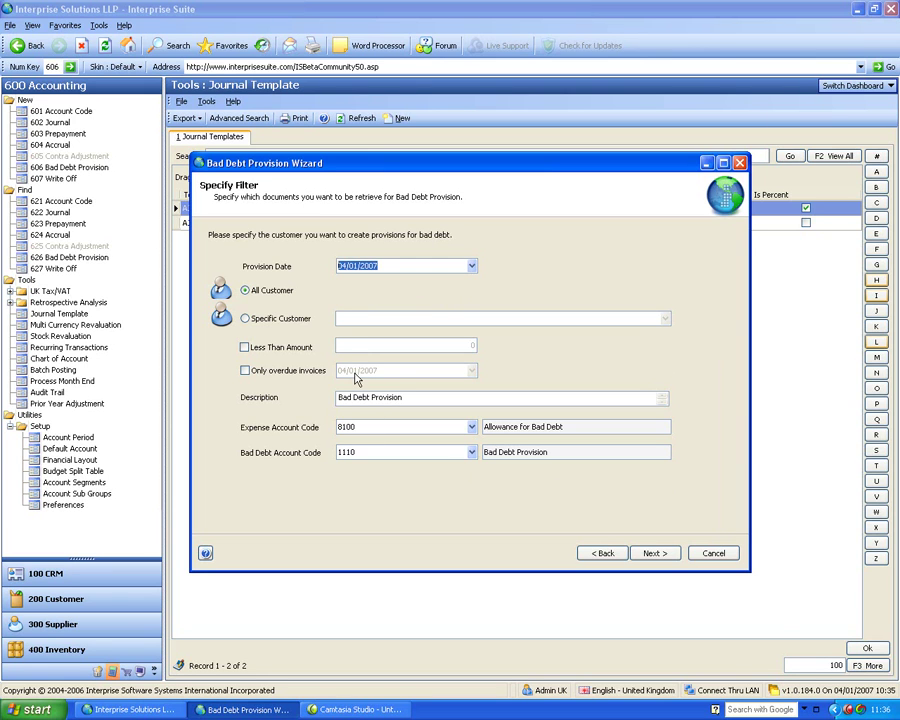
left_click(660, 556)
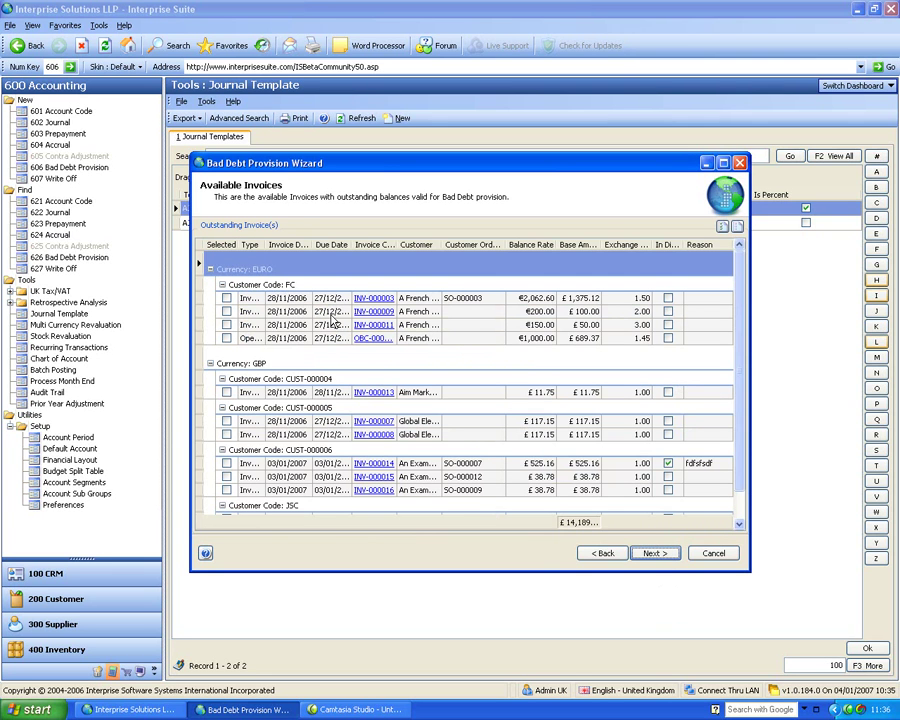
left_click(226, 299)
left_click(227, 312)
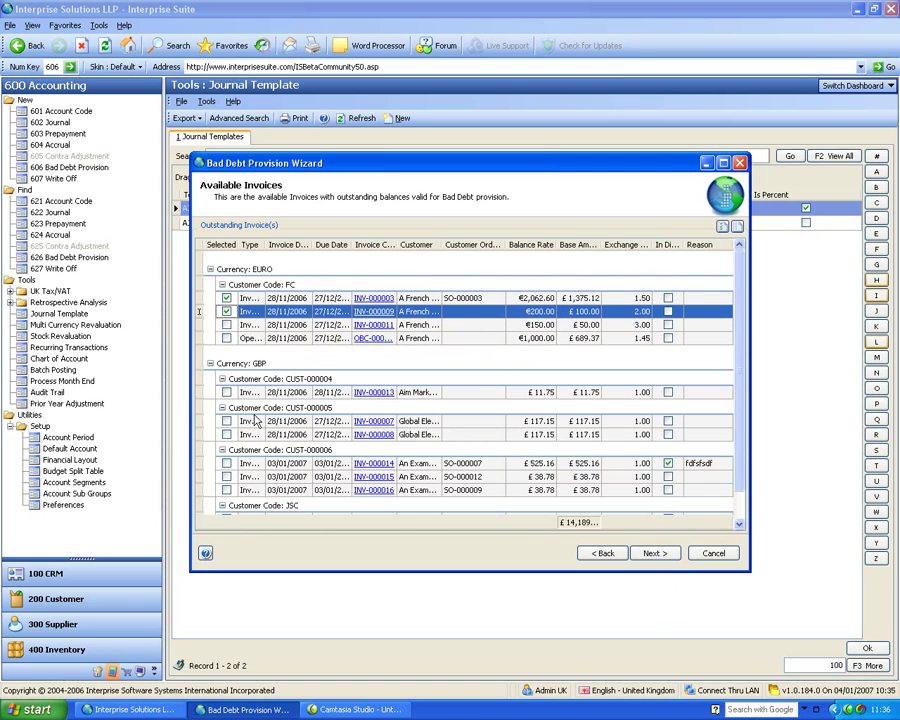
left_click(226, 392)
left_click(223, 437)
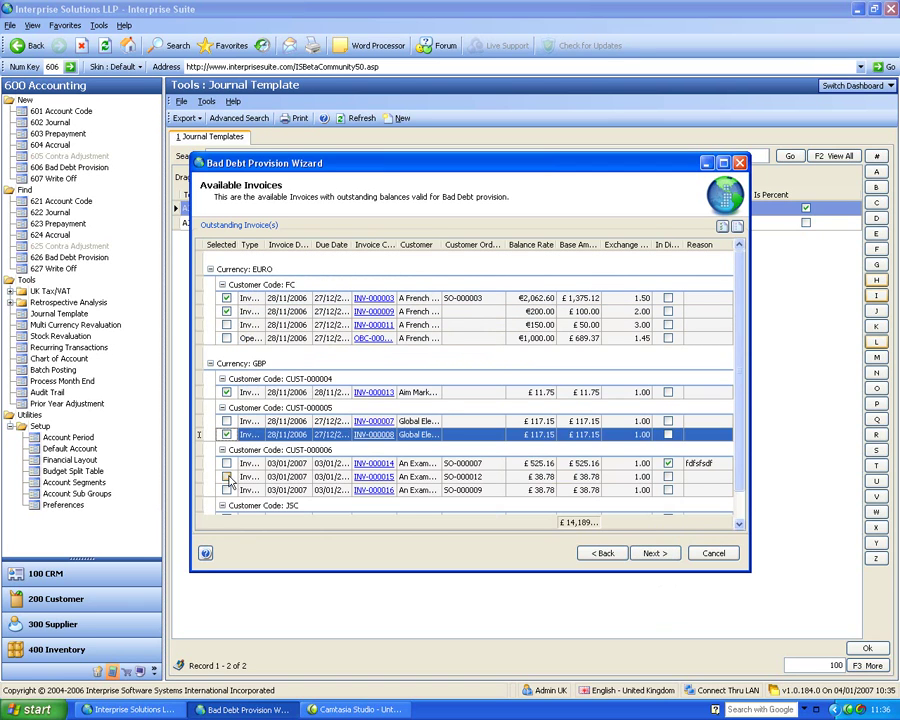
left_click(226, 477)
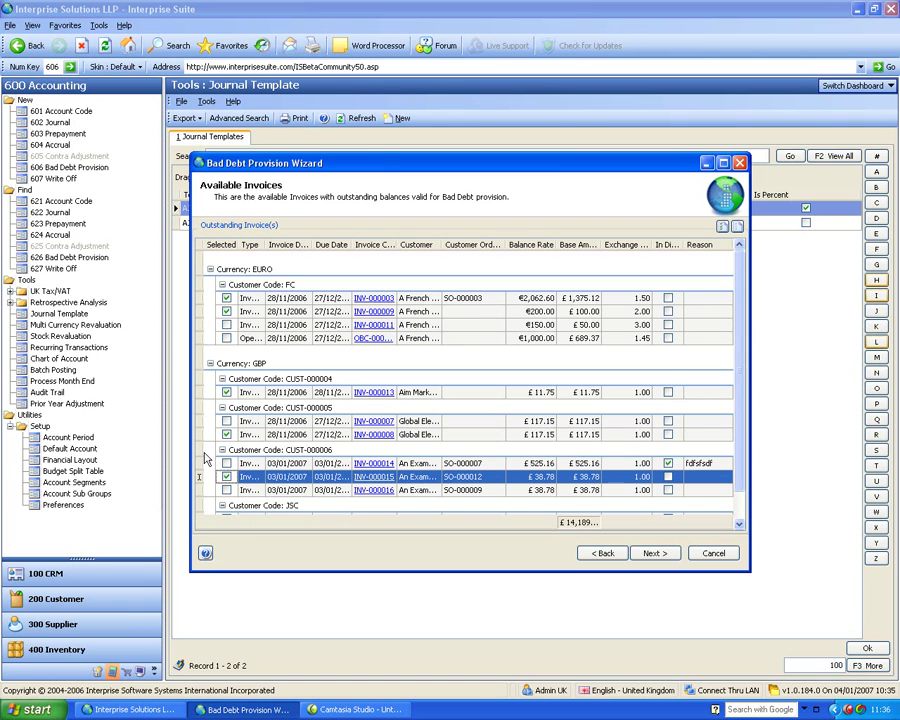
Generate the journal entry for the selected receivables and complete the Bad Debt Provision Wizard without the printable journal preview.
left_click(655, 554)
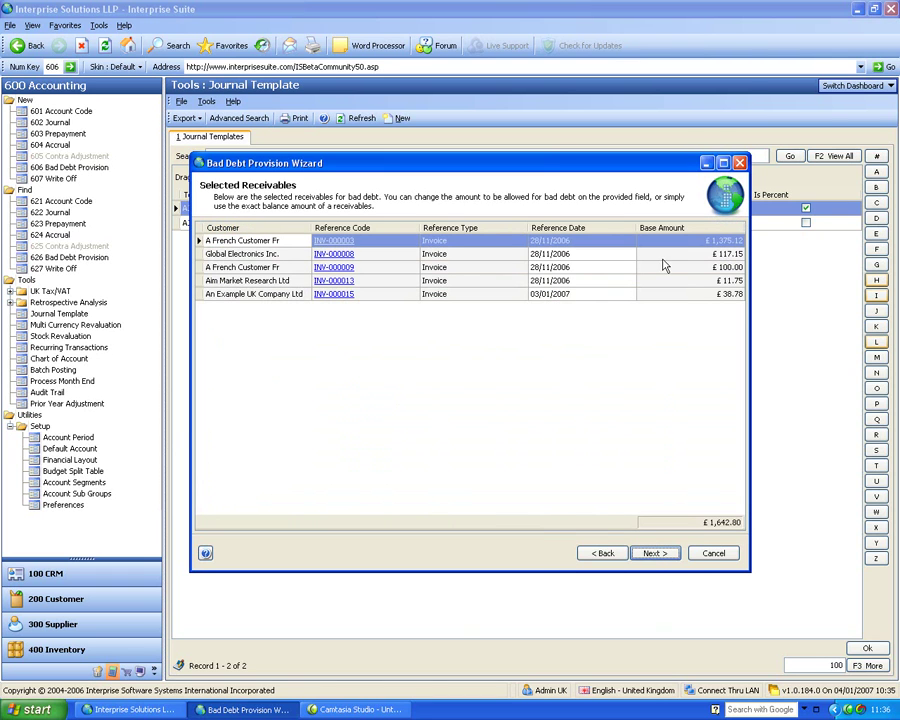
left_click(655, 553)
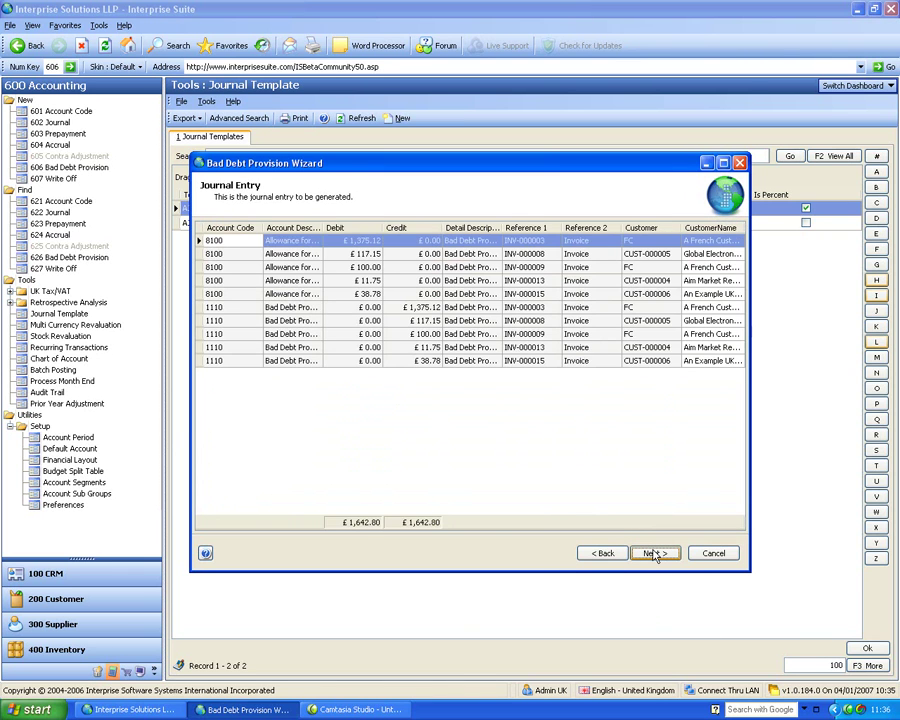
left_click(648, 555)
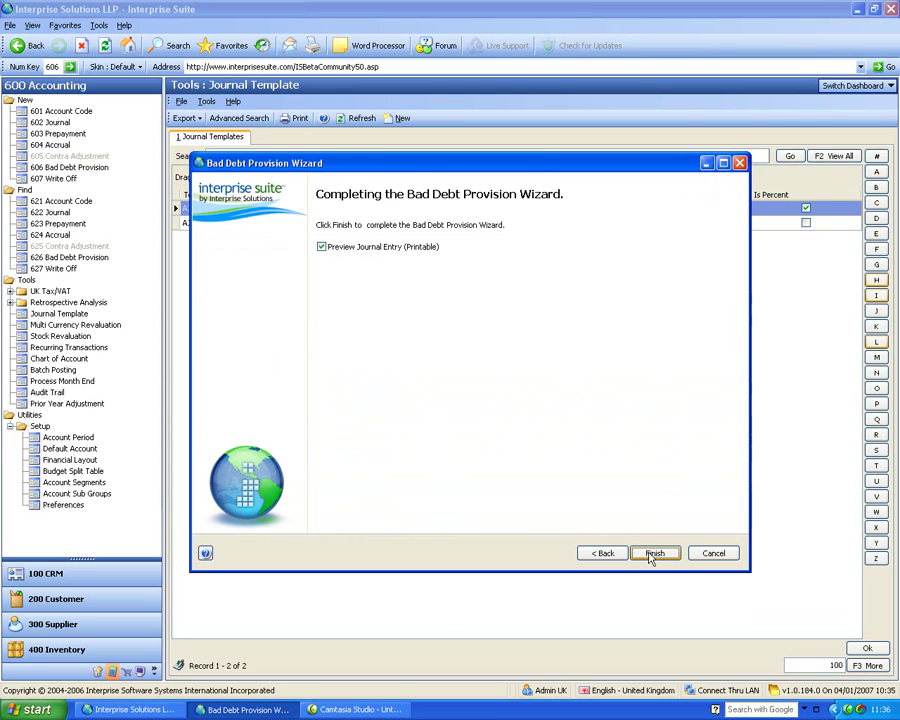
left_click(321, 247)
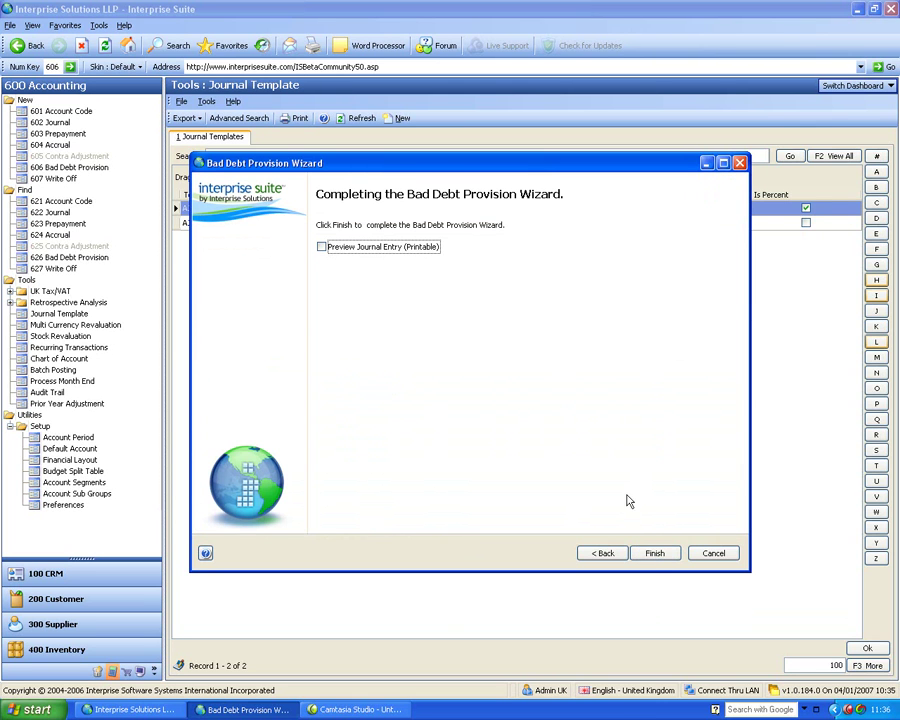
left_click(652, 556)
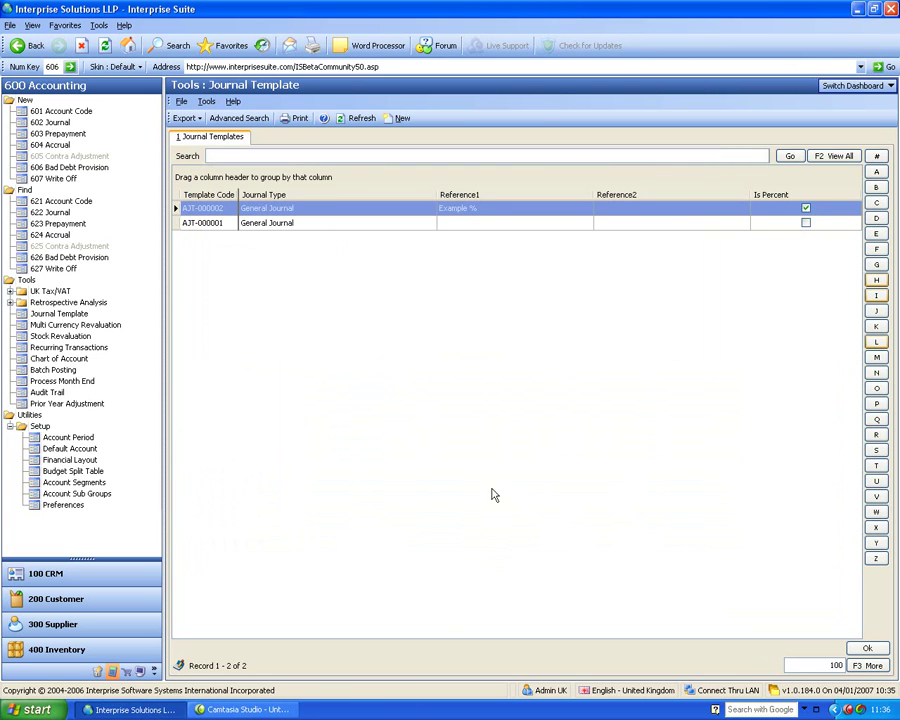
Find the open bad debt provision dated 04/01/2007, reverse it and close its record.
left_click(72, 257)
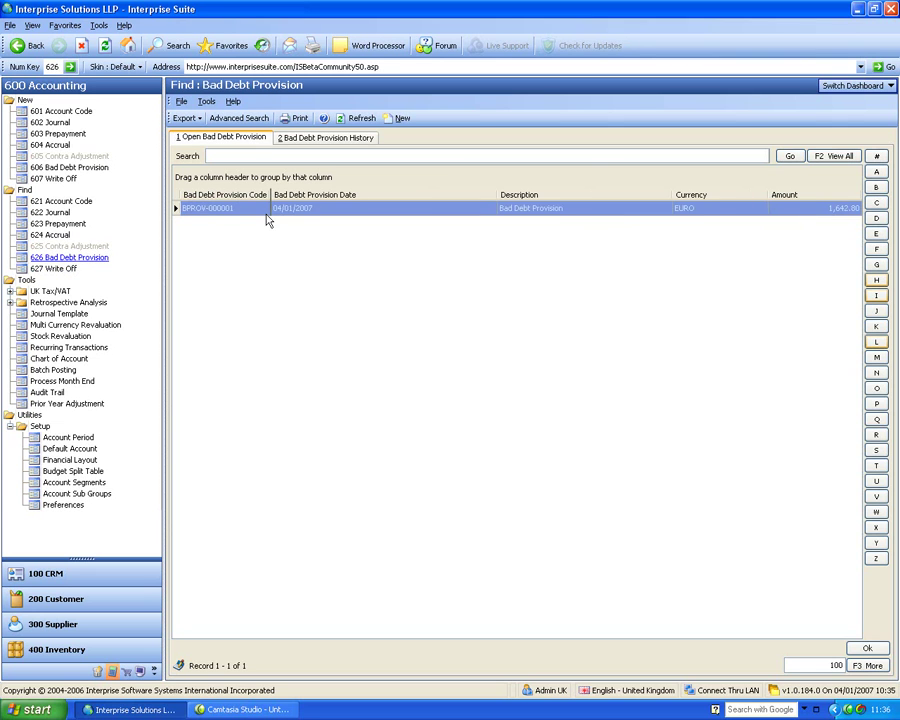
left_click(249, 211)
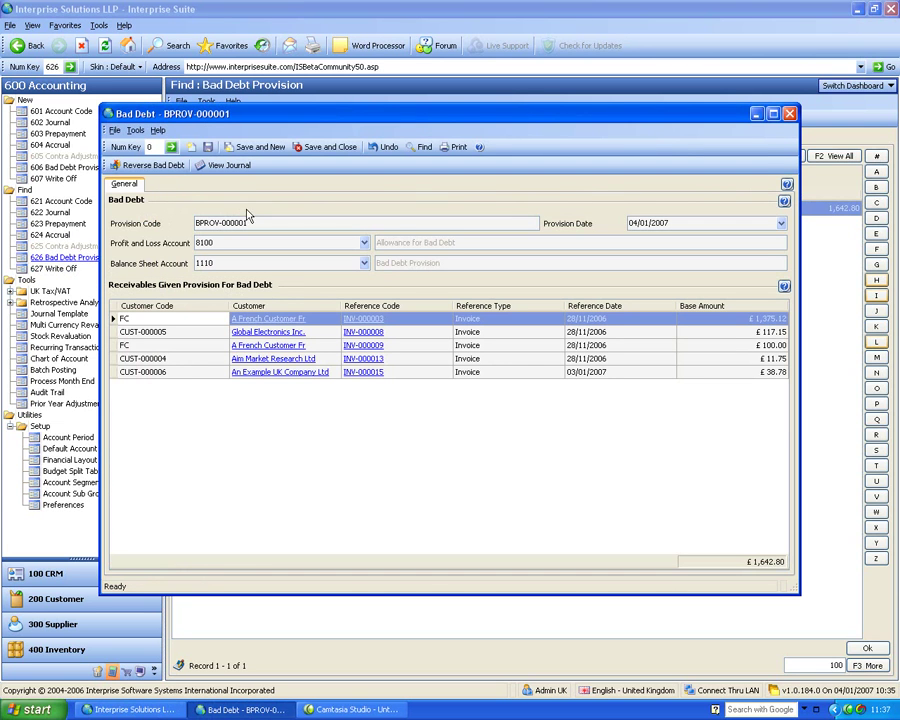
left_click(157, 174)
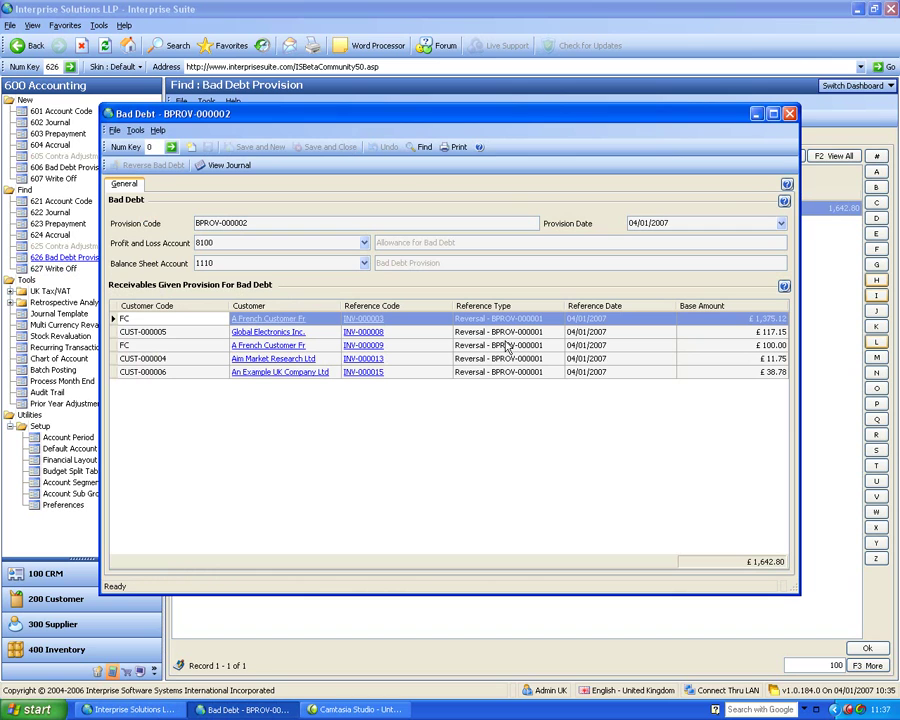
left_click(789, 113)
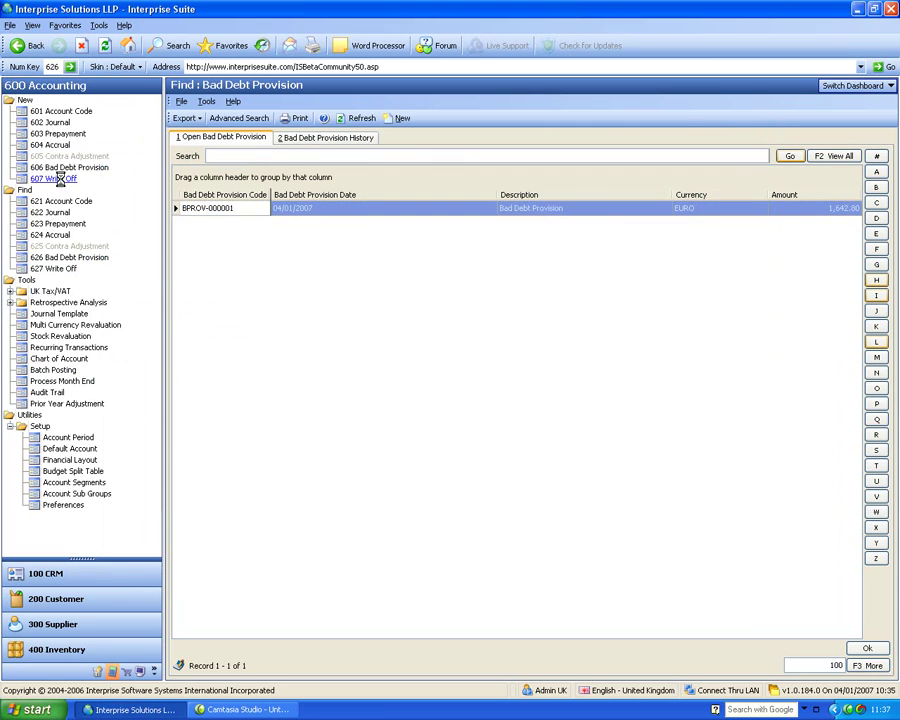
Start a write-off for all customers and select invoices INV-000003, INV-000013 and INV-000007.
left_click(55, 179)
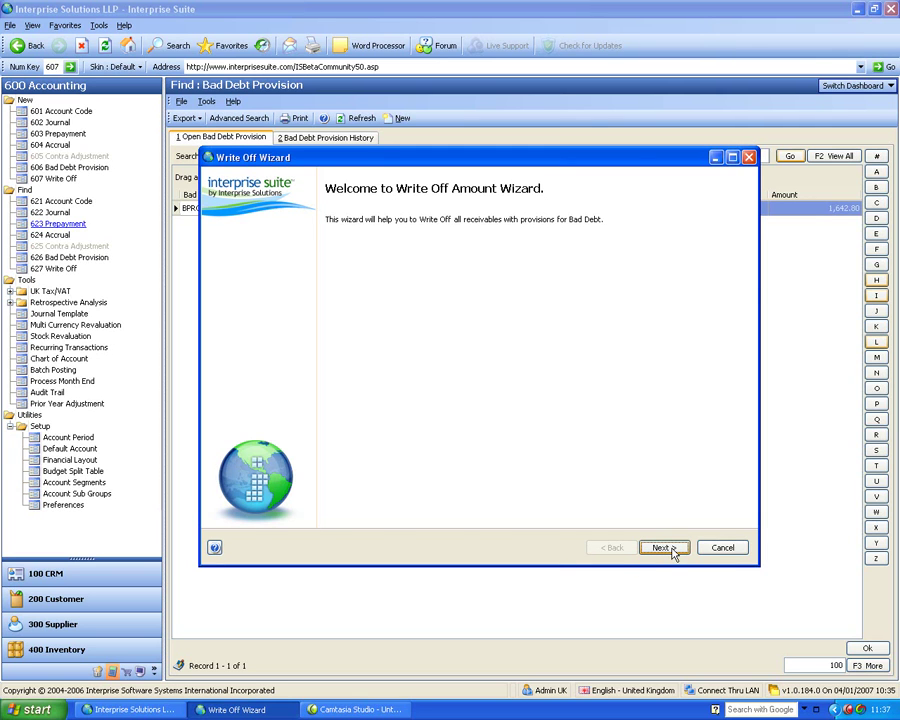
left_click(670, 547)
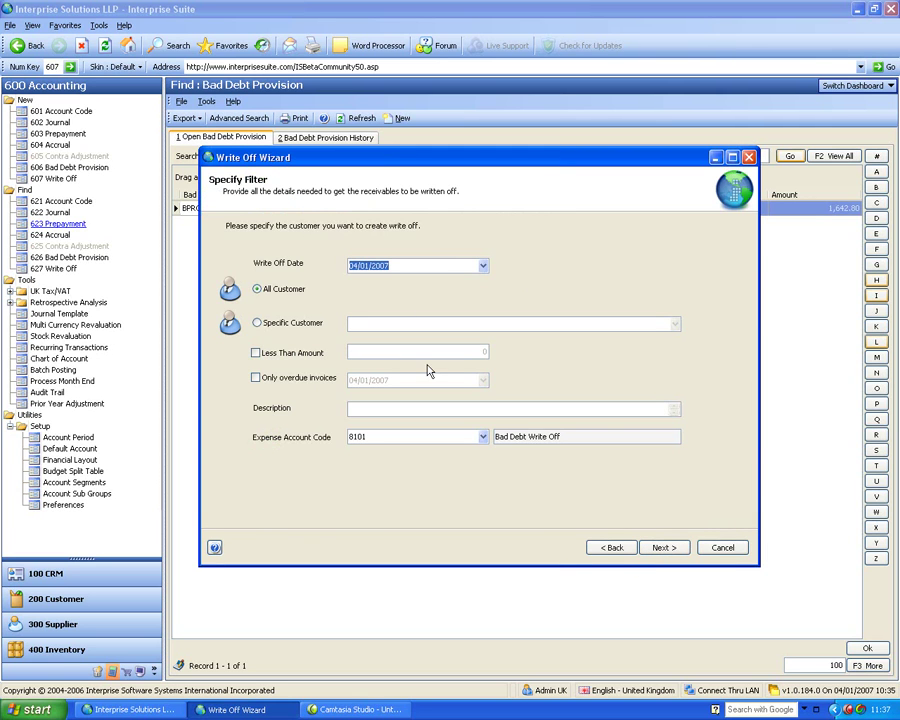
left_click(663, 547)
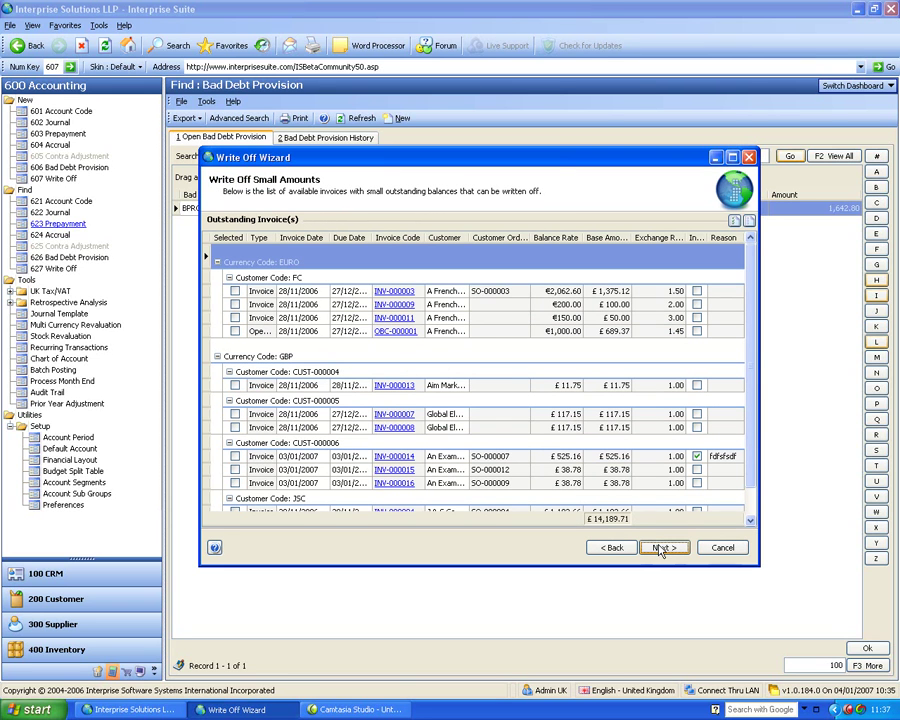
left_click(235, 291)
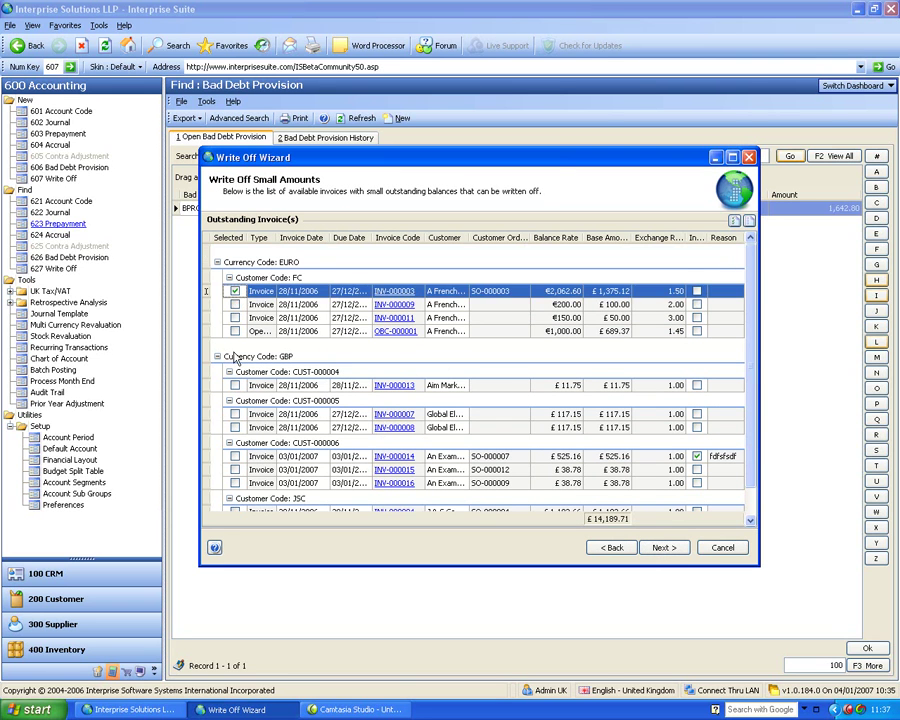
left_click(235, 385)
left_click(235, 414)
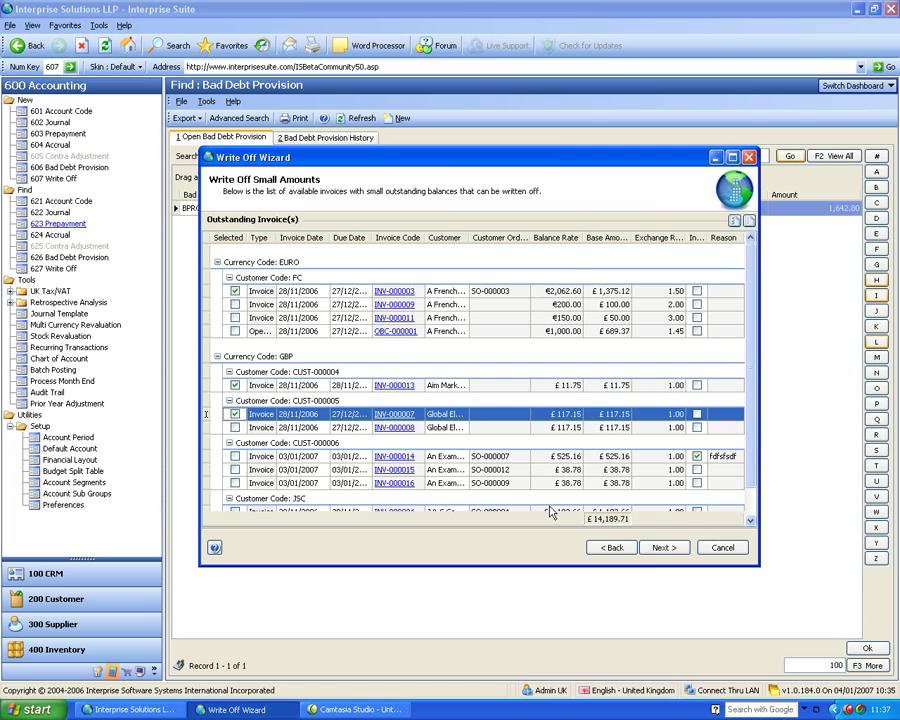
Generate the write-off for the selected invoices and complete the Write Off Wizard.
left_click(660, 548)
left_click(660, 550)
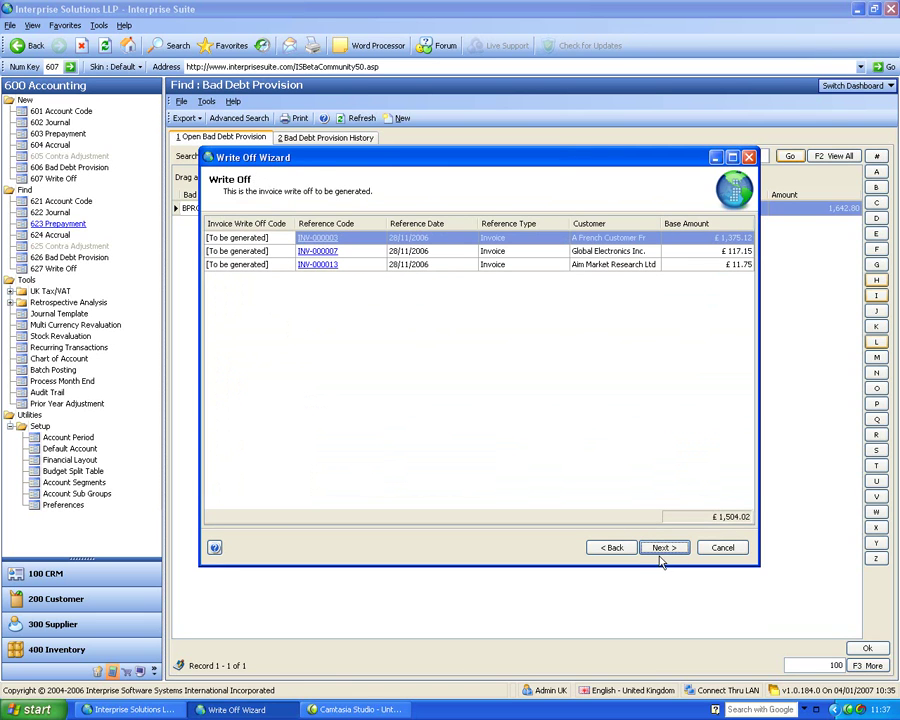
left_click(660, 552)
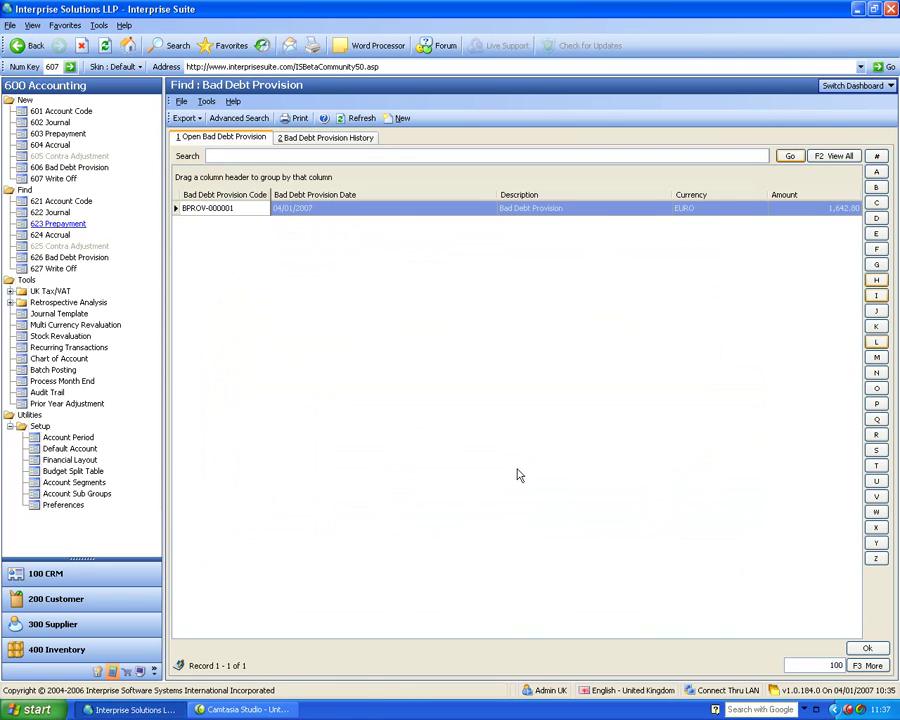
Open the write-off record dated 04/01/2007 and the customer record of Global Electronics Inc. from its detail line.
left_click(65, 270)
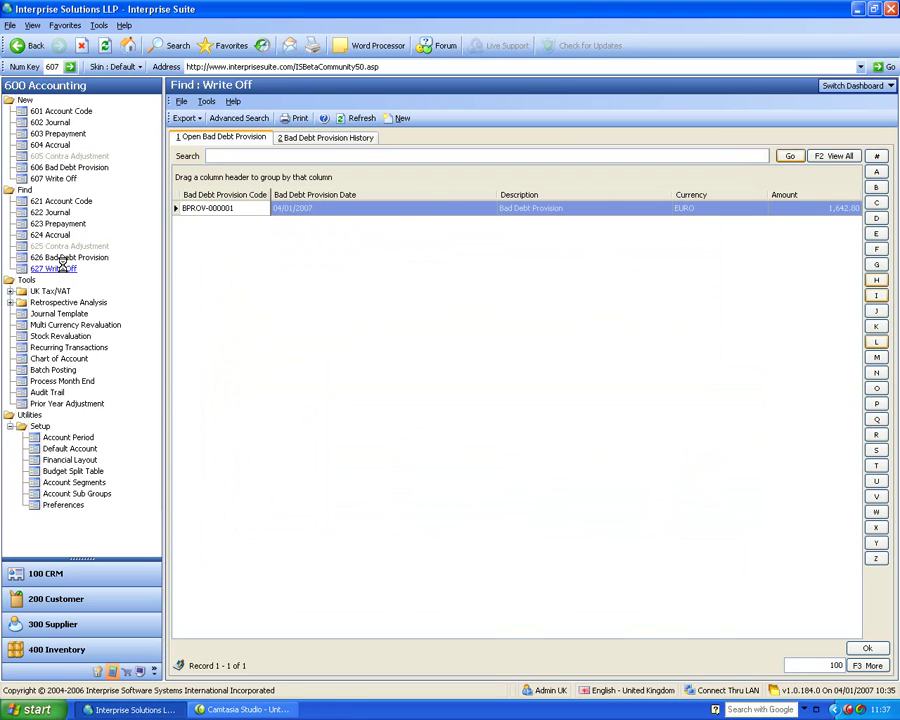
double_click(199, 211)
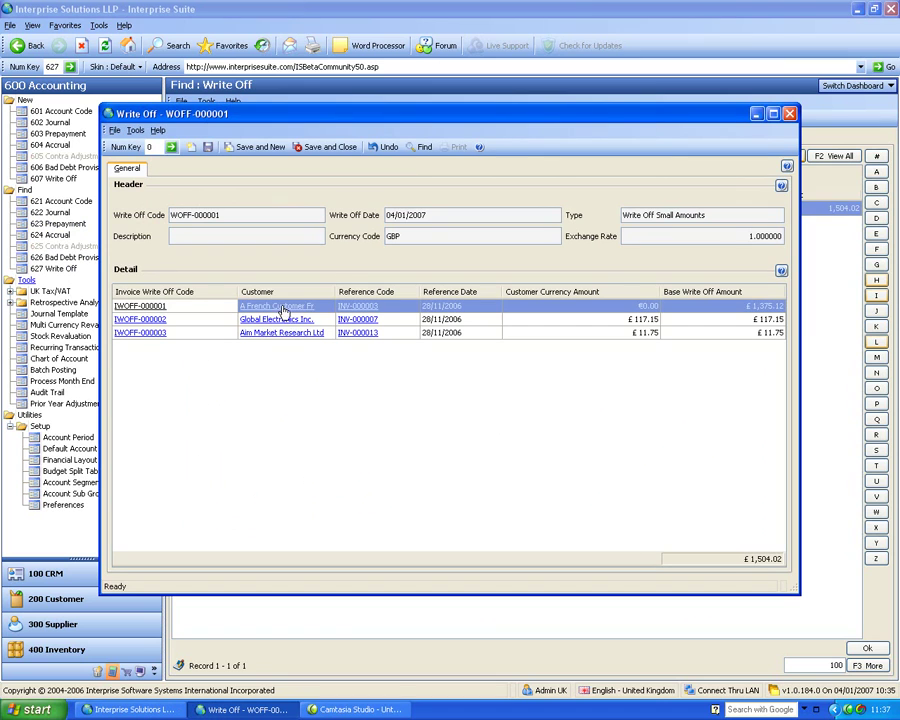
left_click(313, 321)
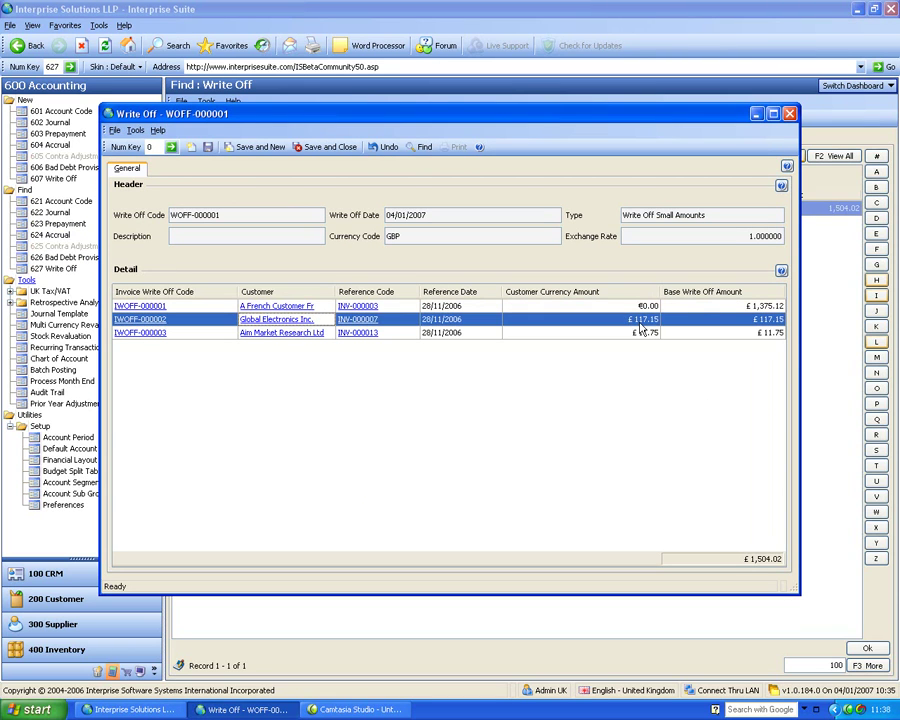
left_click(301, 321)
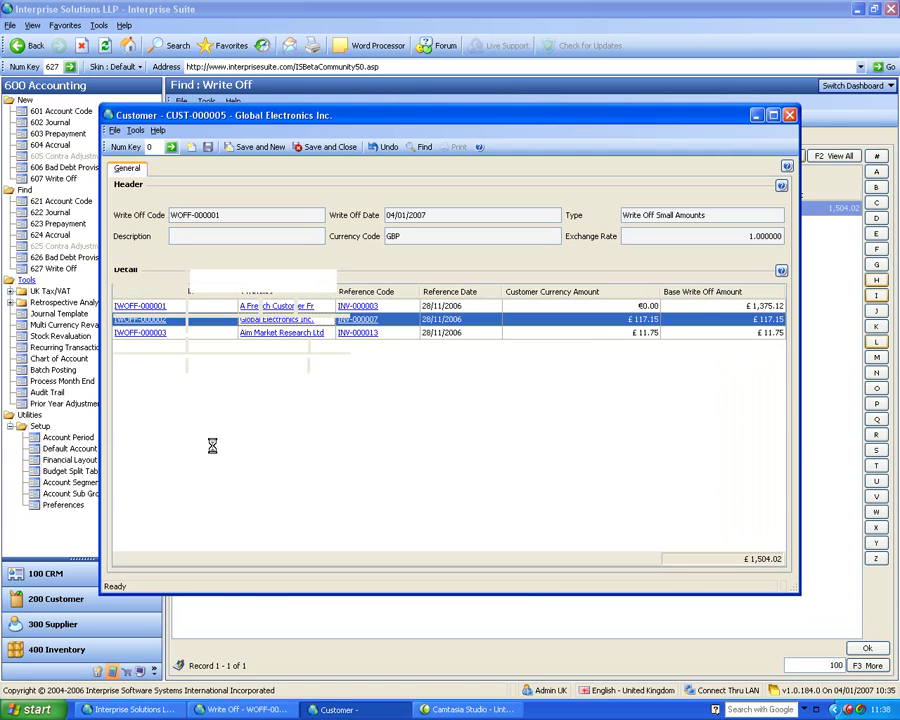
Examine the customer's transaction ledger filtered to This Month, and close the customer and write-off records.
left_click(314, 168)
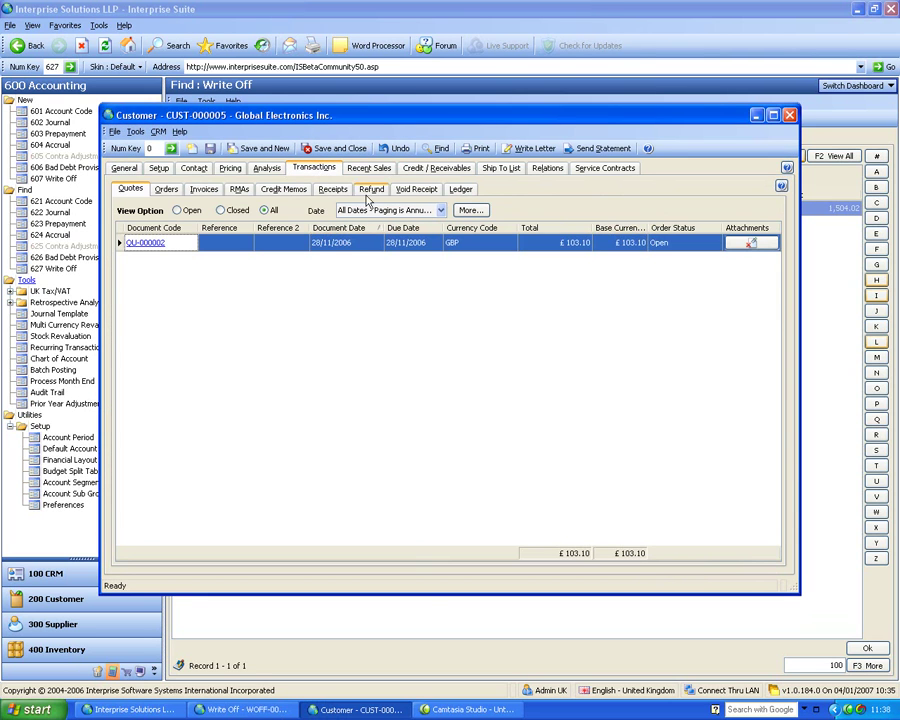
left_click(458, 193)
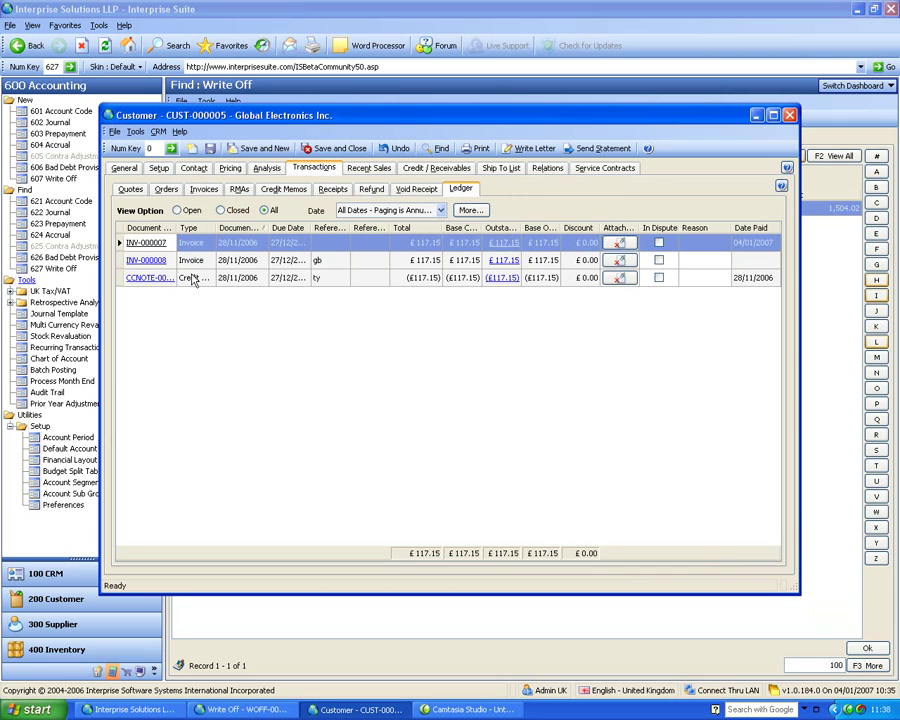
left_click(440, 210)
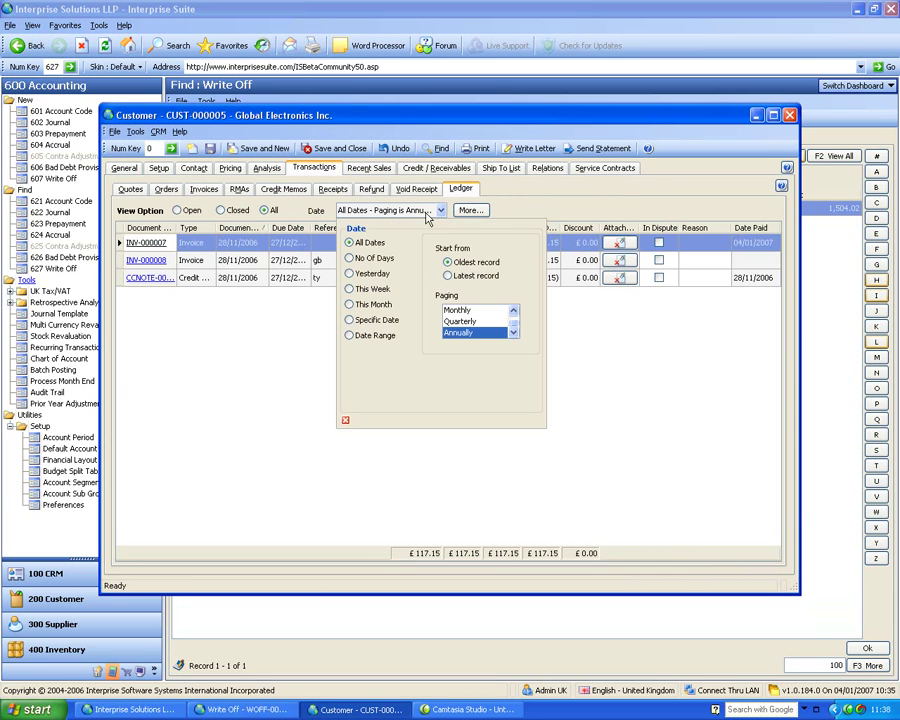
left_click(350, 305)
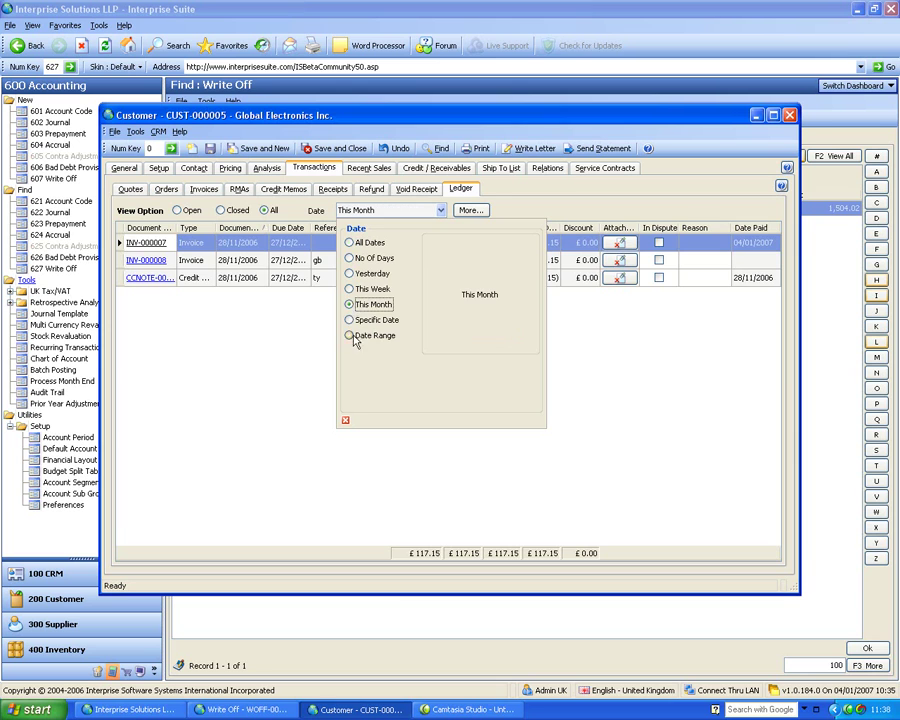
left_click(345, 420)
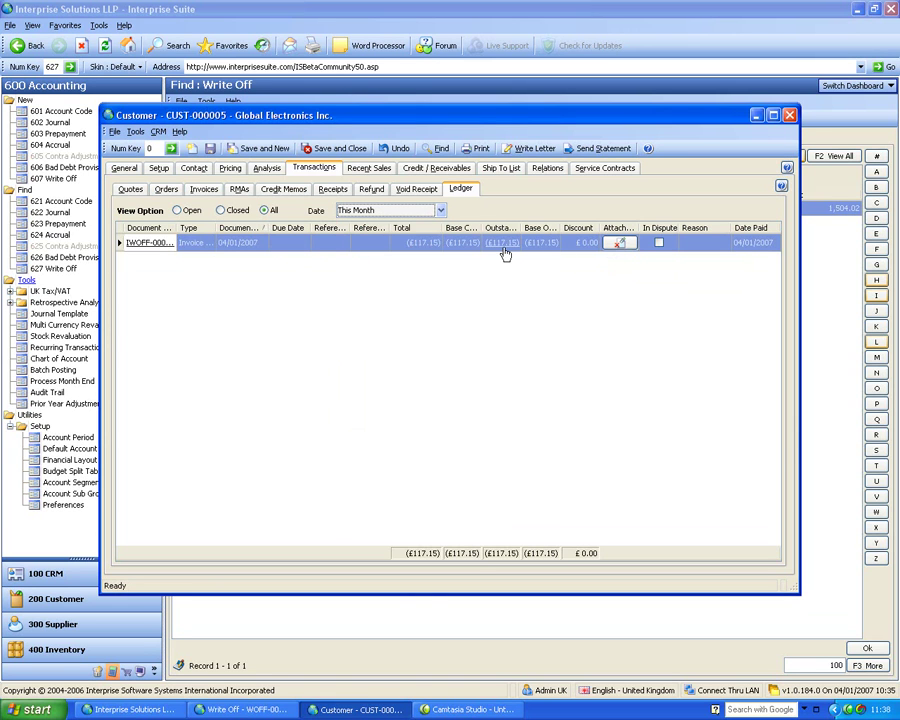
left_click(789, 115)
left_click(789, 115)
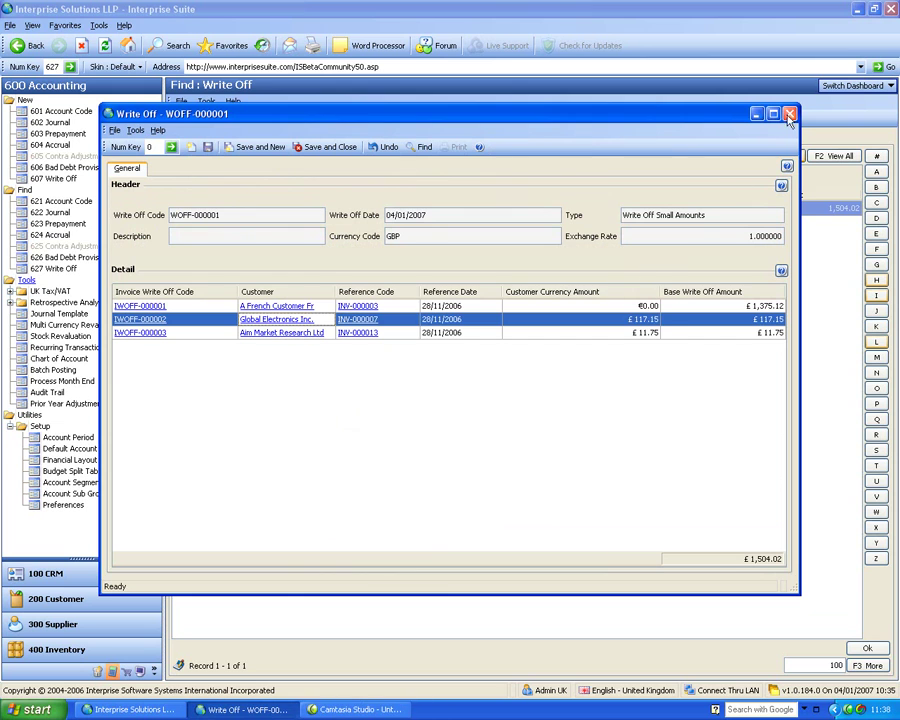
left_click(581, 478)
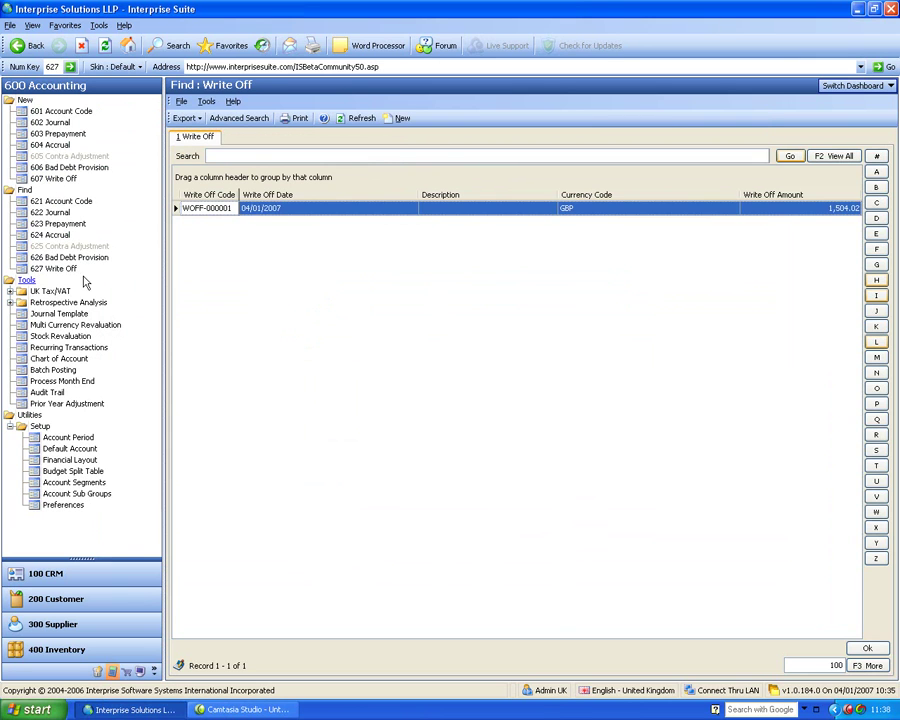
View the prepayment history and the list of open bad debt provisions.
left_click(60, 223)
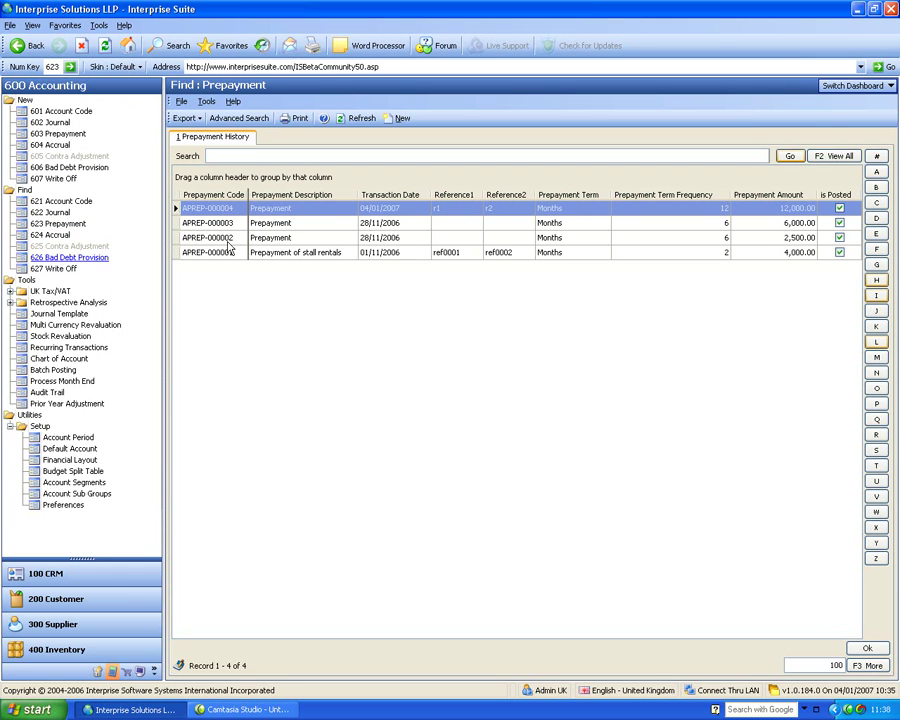
left_click(58, 268)
left_click(66, 257)
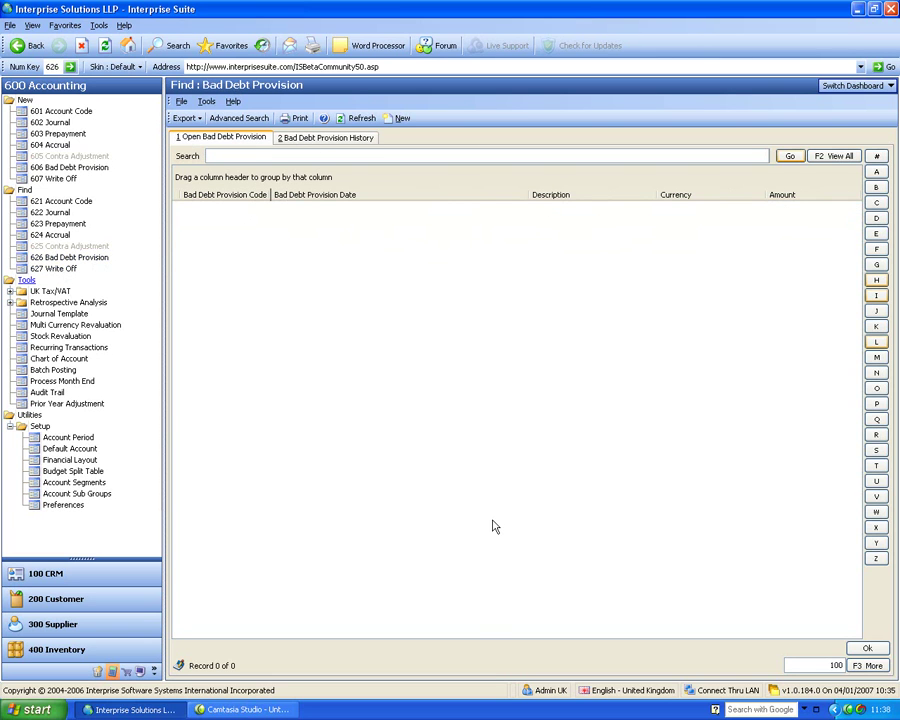
Start a new EC Sales List from the UK Tax/VAT tools.
left_click(9, 292)
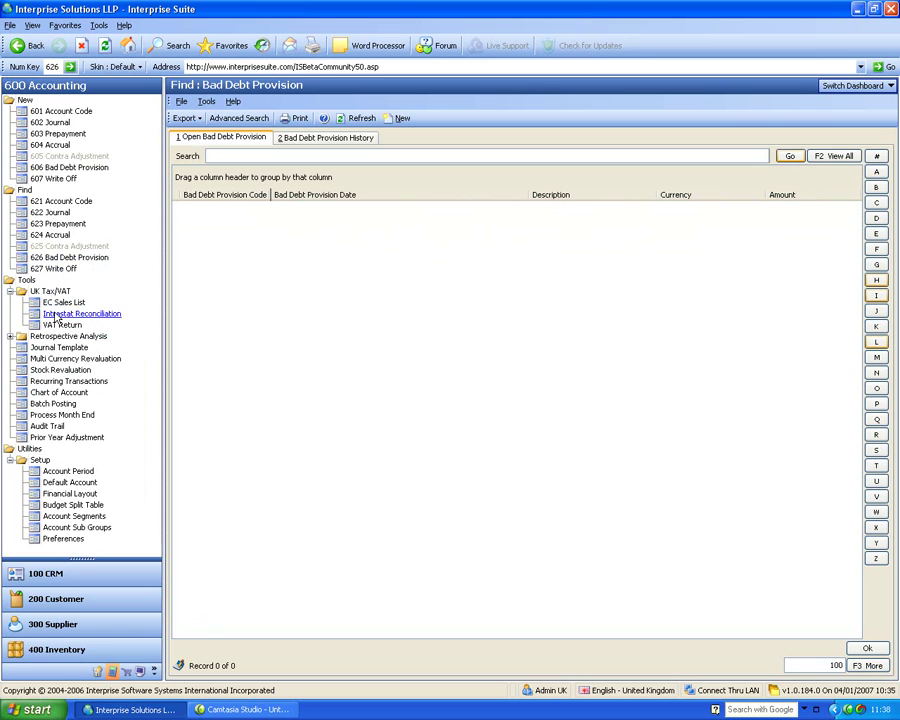
left_click(56, 304)
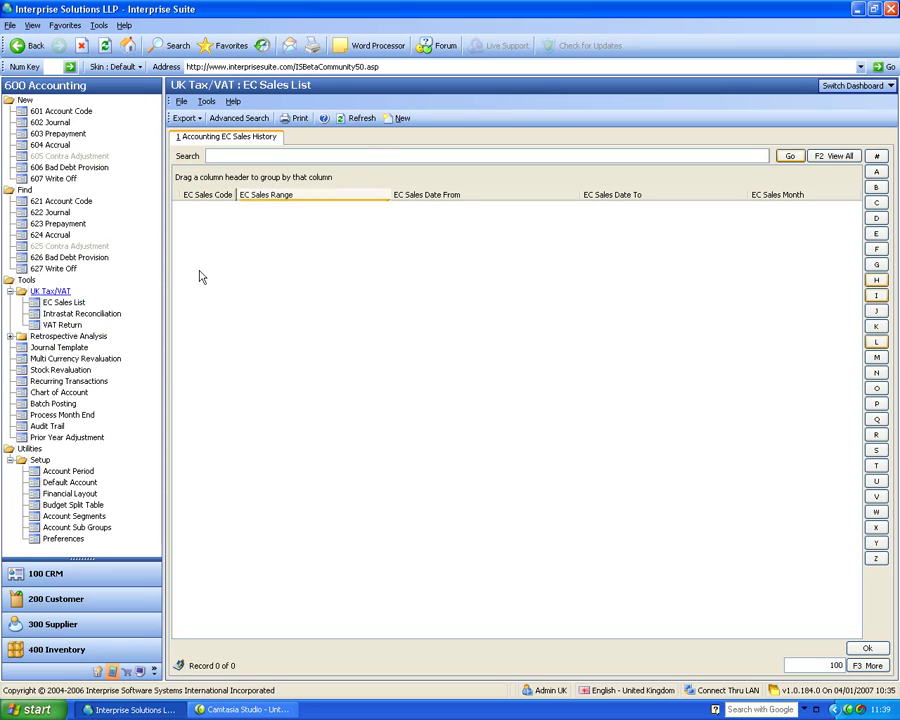
left_click(401, 118)
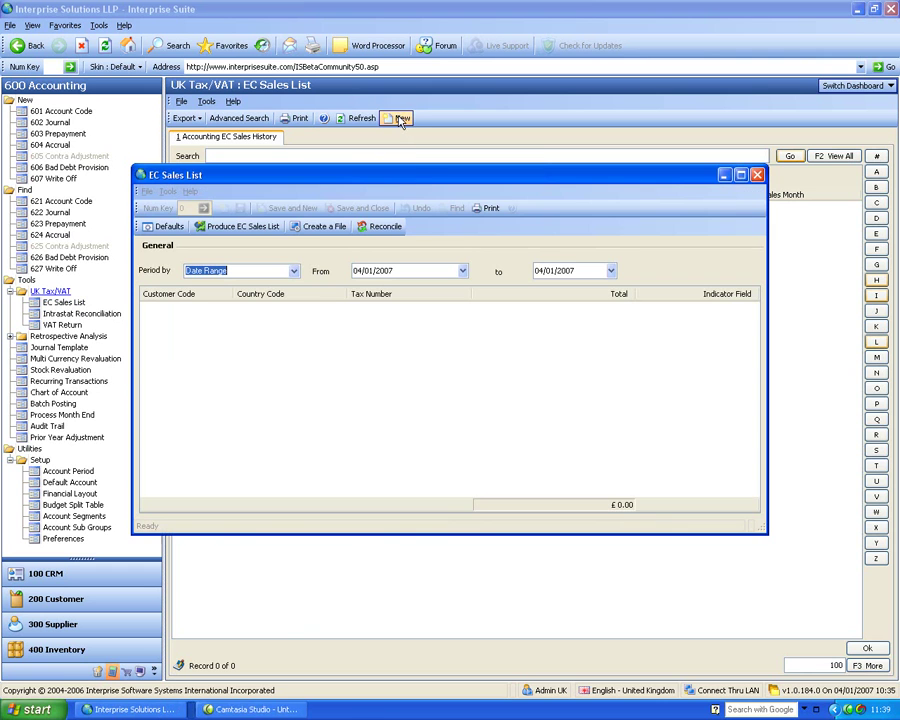
left_click_drag(430, 180, 490, 228)
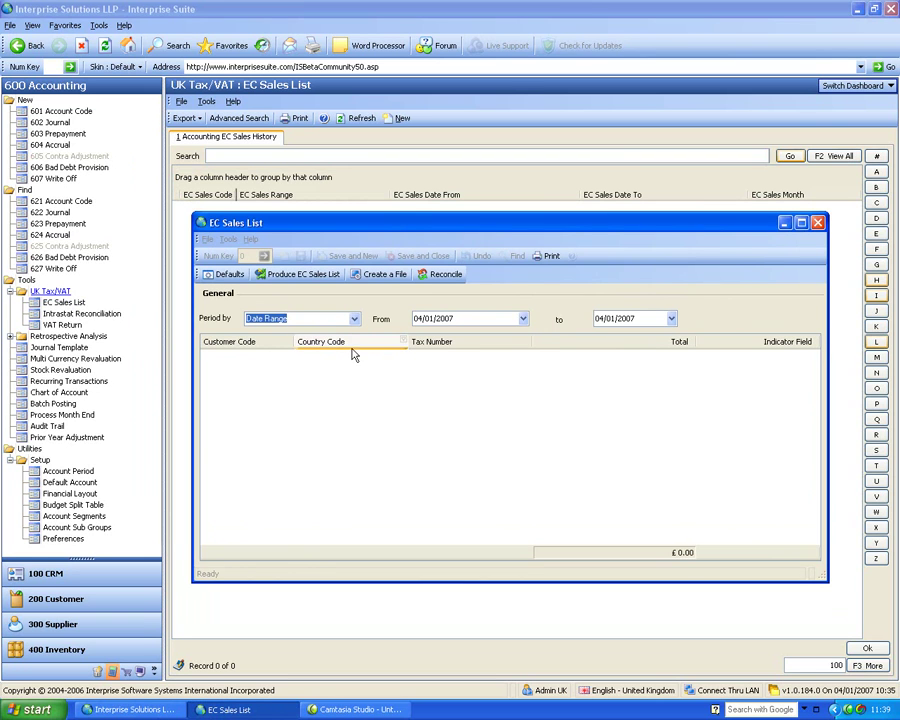
Set the EC Sales List start date to 01/11/2006 and produce the list.
left_click(523, 318)
left_click(420, 335)
left_click(420, 335)
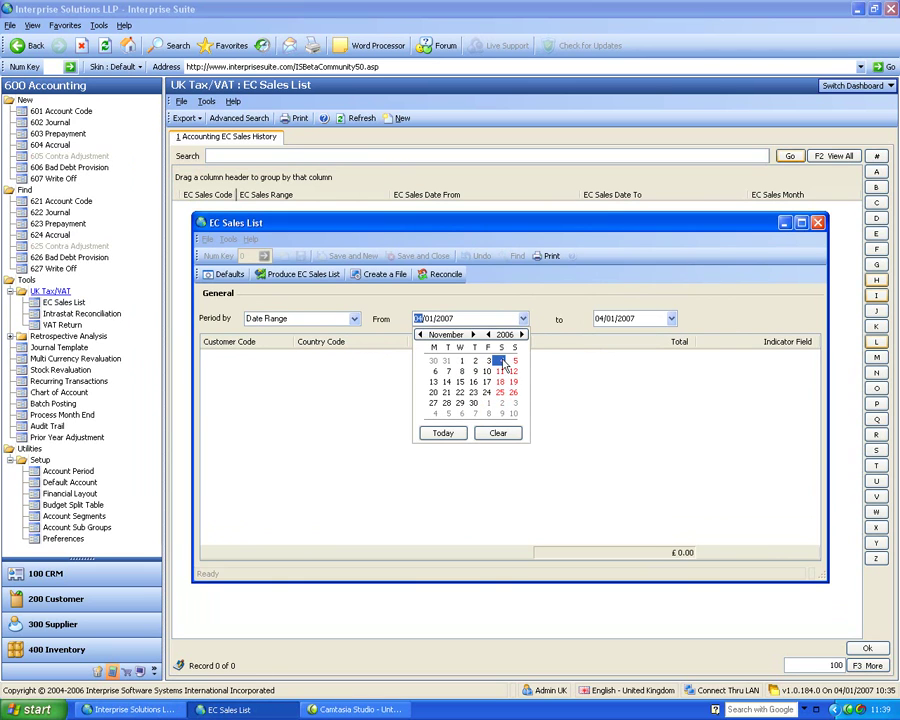
left_click(462, 360)
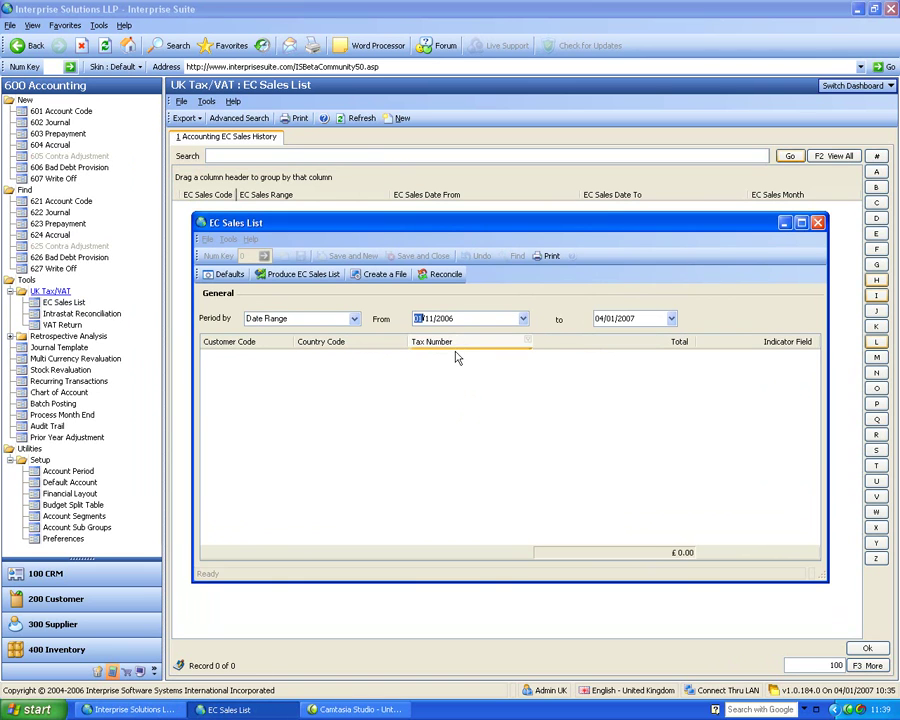
left_click(302, 276)
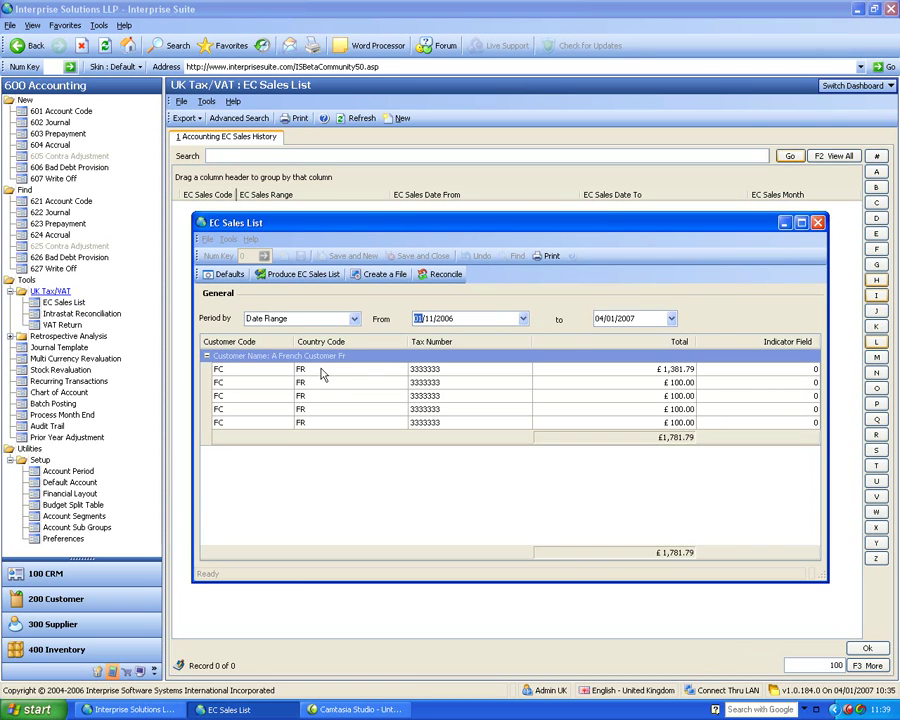
left_click(320, 372)
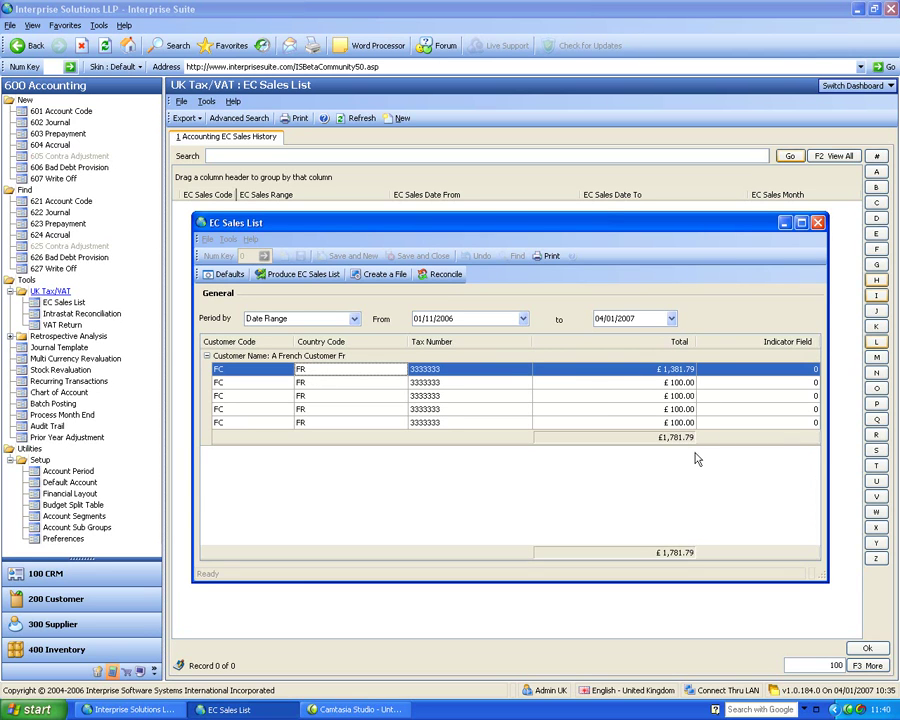
Create the EC sales submission file to view it in Excel, and close the workbook without saving.
left_click(386, 278)
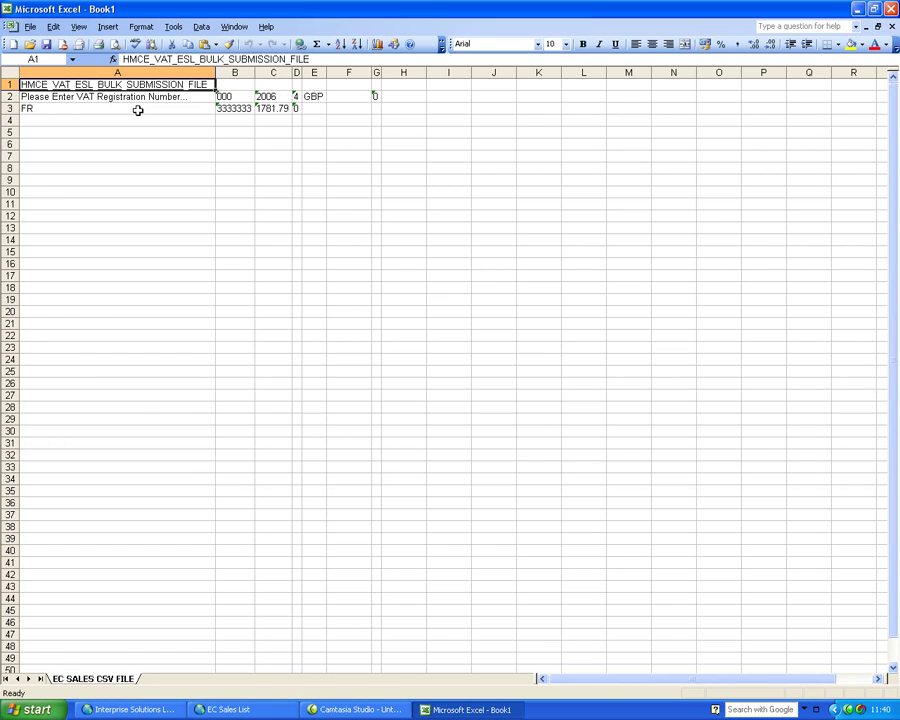
left_click(138, 110)
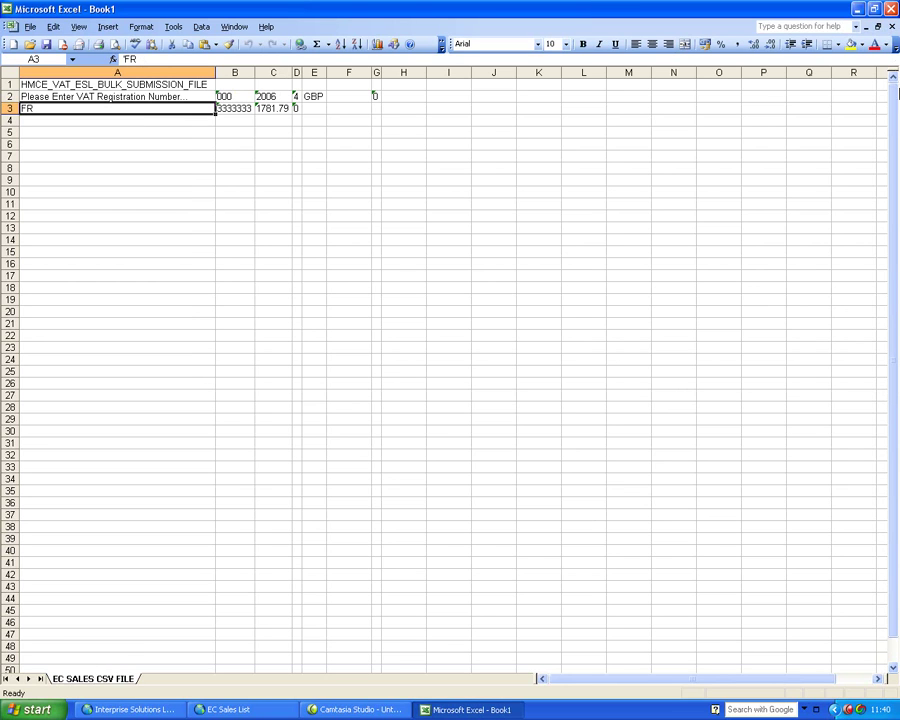
left_click(891, 9)
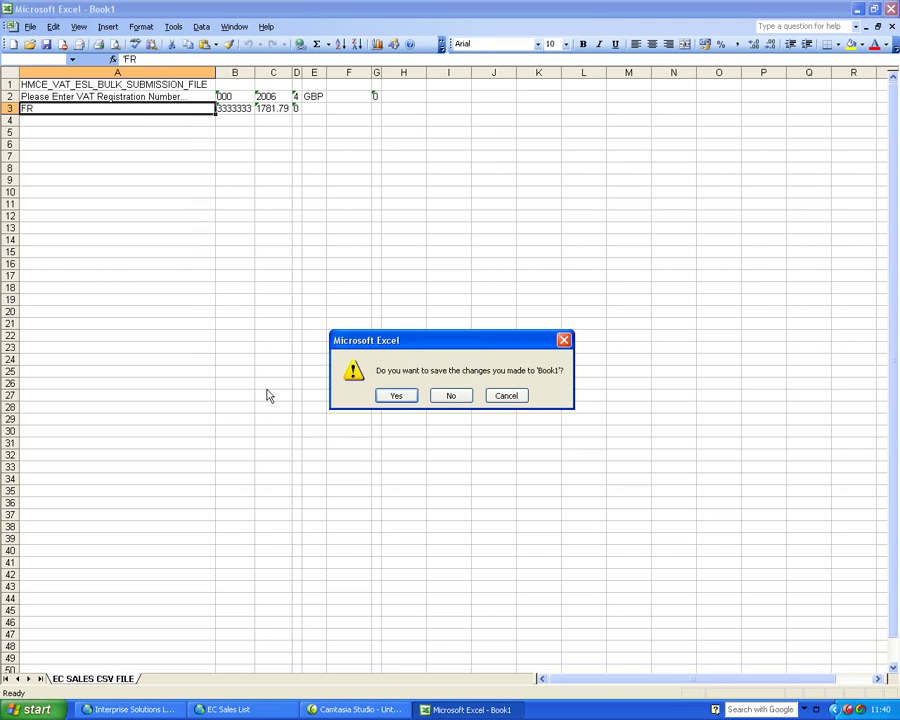
left_click(455, 397)
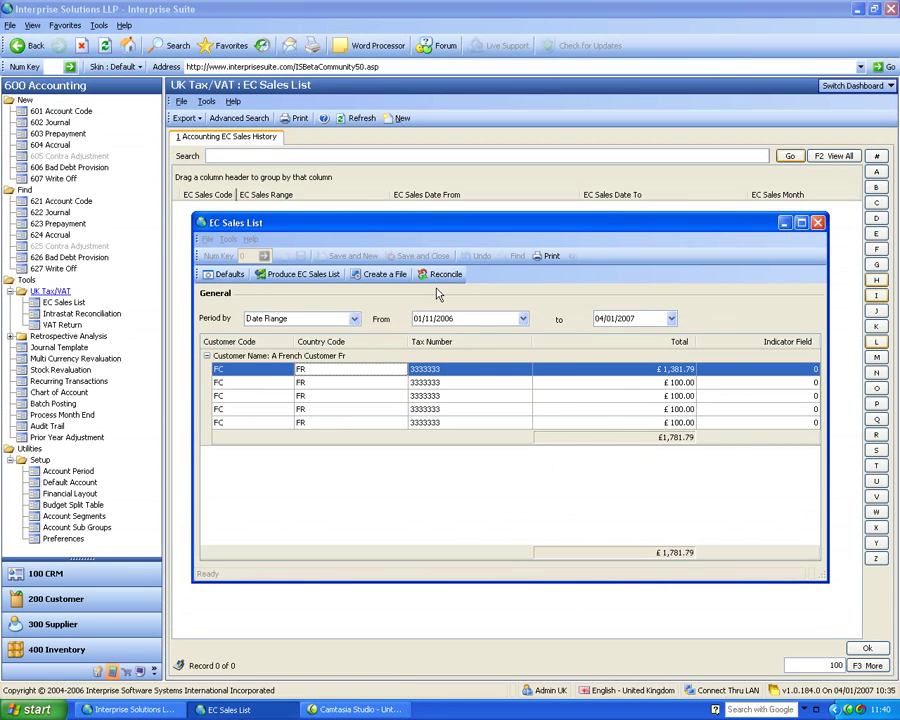
Preview the printed EEC Sales List at 70% zoom, and close the preview and the EC Sales List form.
left_click(550, 257)
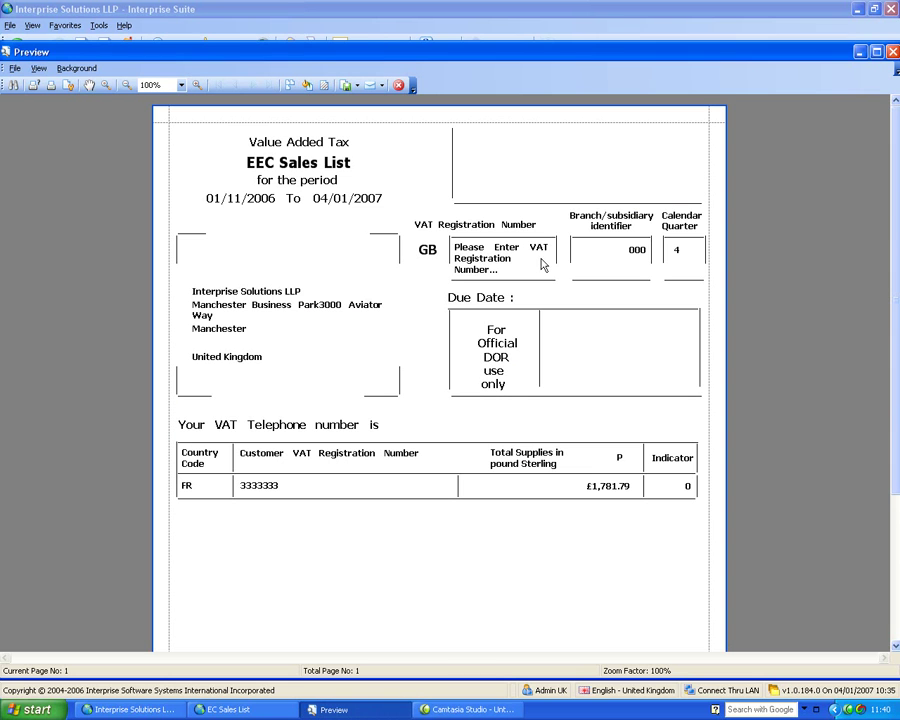
left_click(127, 86)
left_click(127, 86)
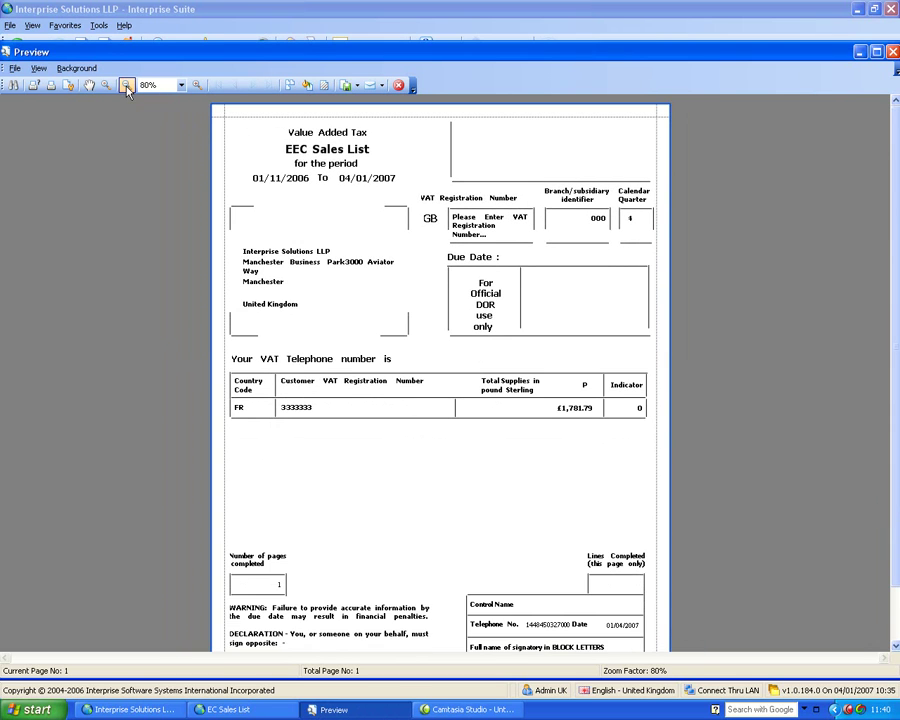
left_click(127, 86)
left_click(127, 86)
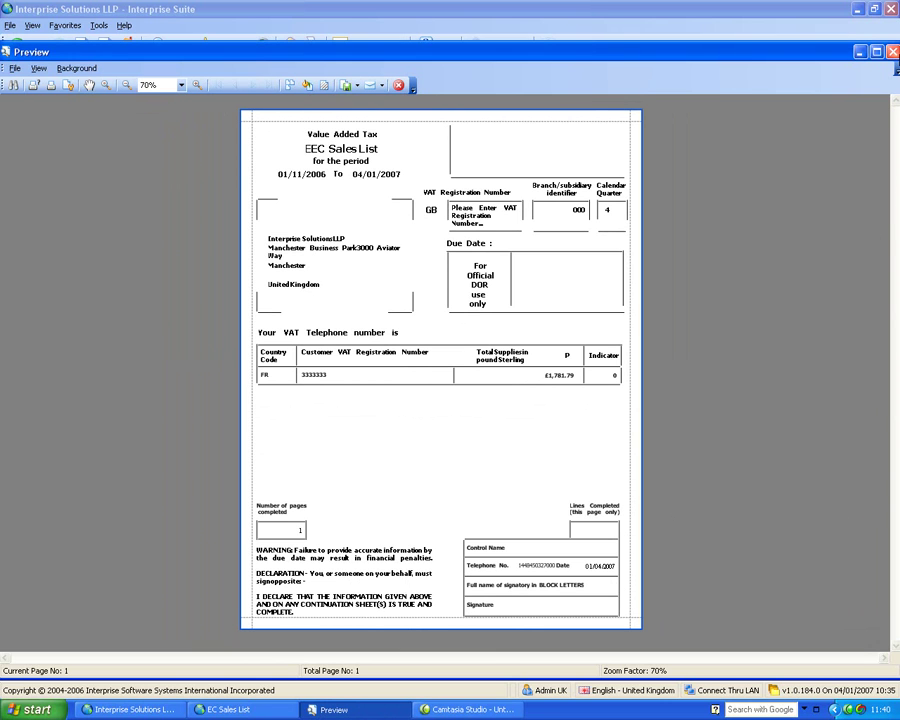
left_click(893, 53)
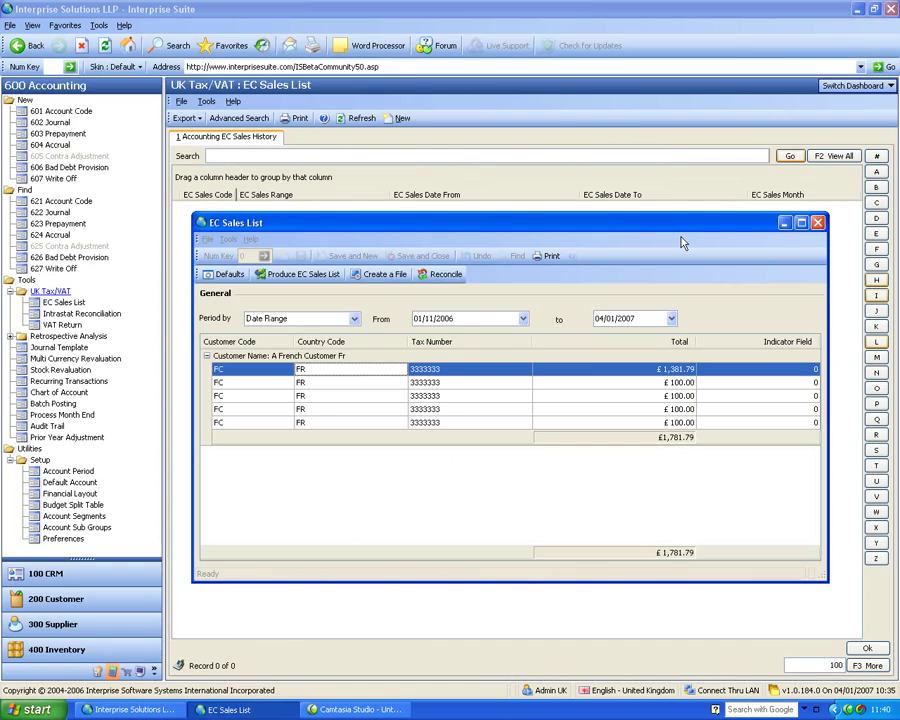
left_click(818, 223)
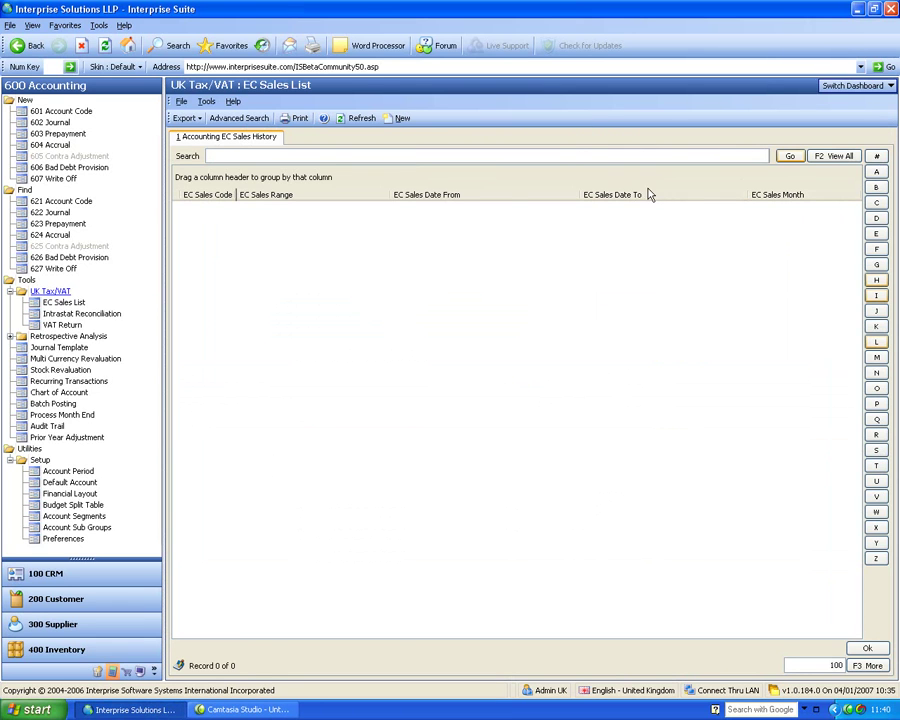
Start a new Intrastat analysis from Intrastat Reconciliation with its period defined by Date Range.
left_click(110, 314)
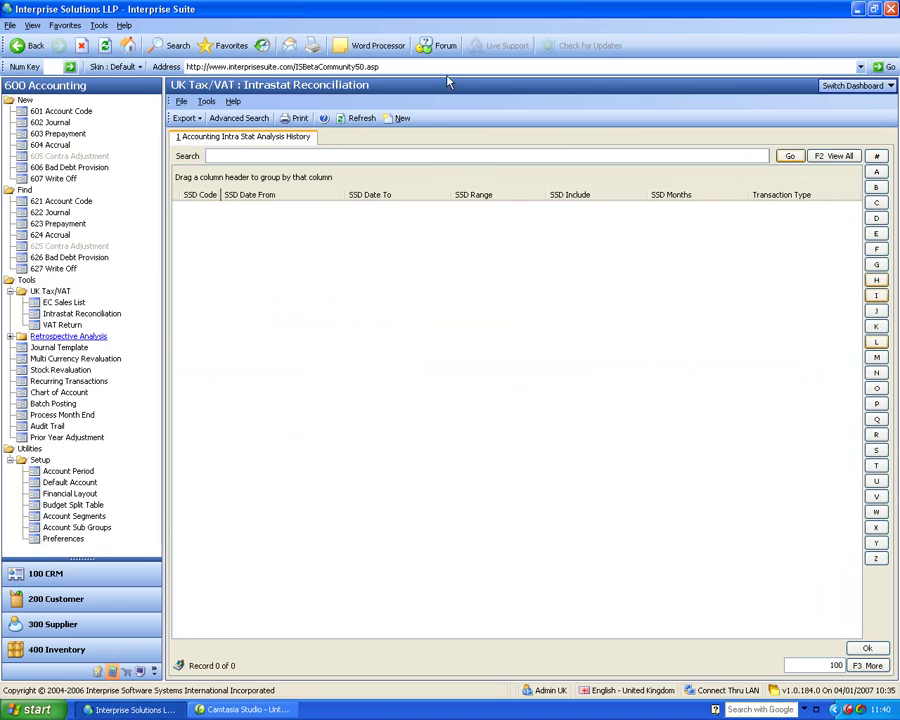
left_click(400, 118)
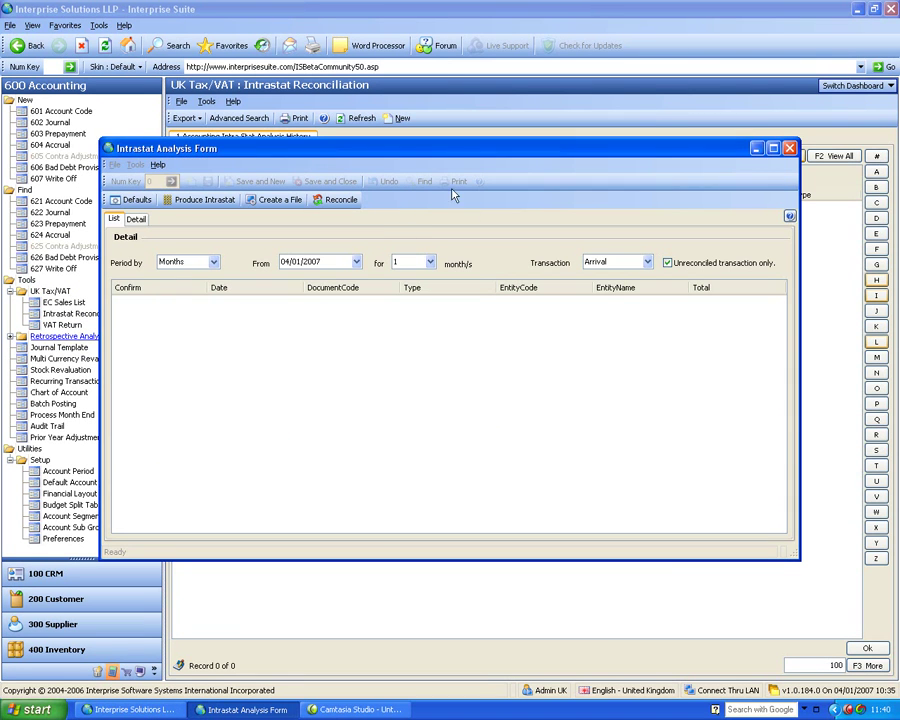
left_click_drag(437, 148, 517, 163)
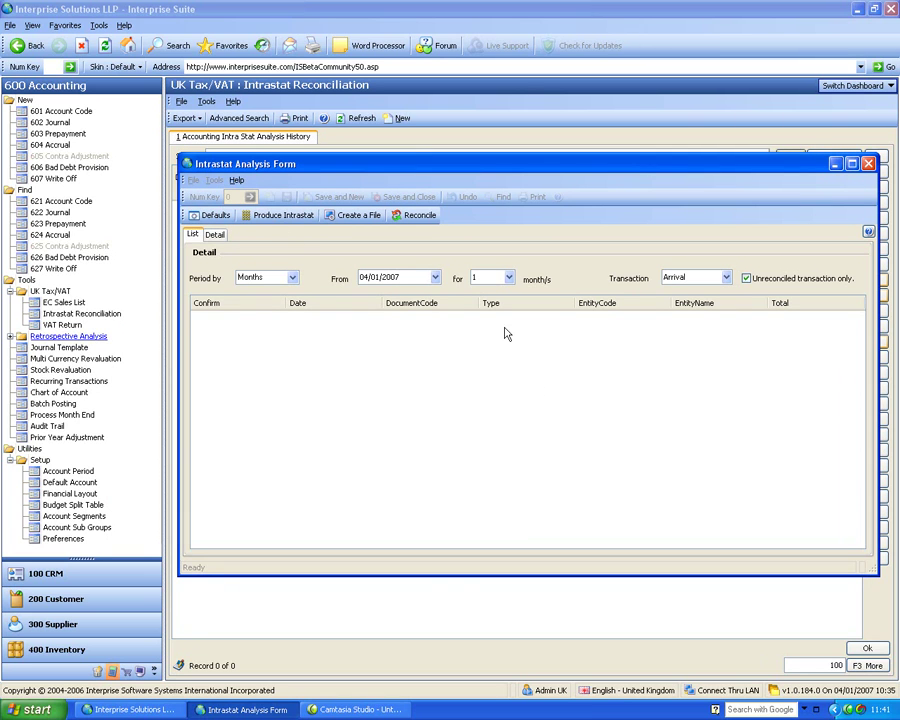
left_click(292, 277)
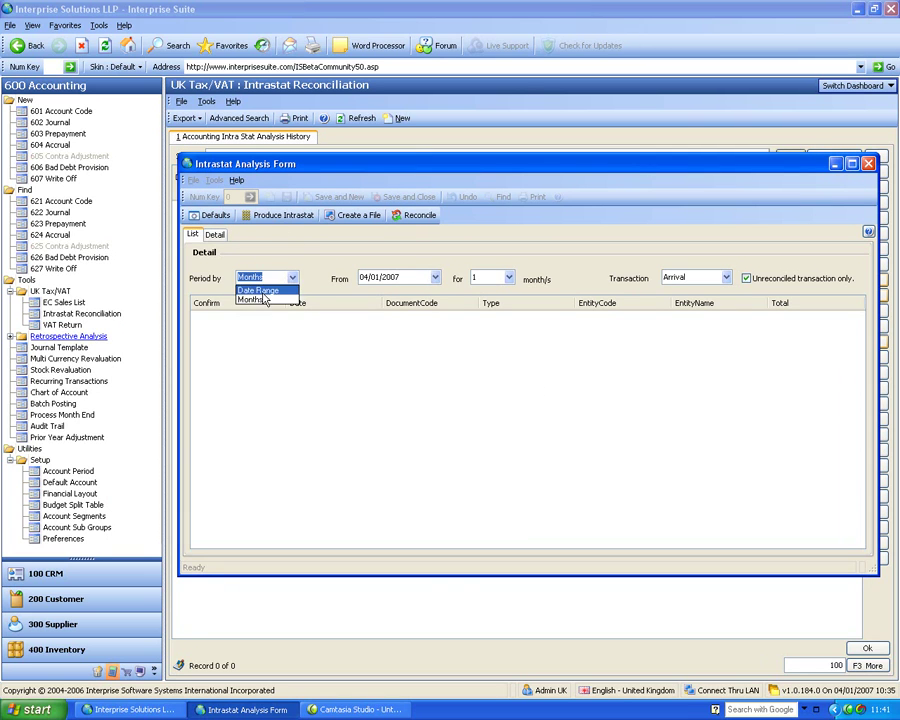
left_click(262, 287)
Set the Intrastat start date to 01/12/2006 and the transaction type to Dispatch.
left_click(435, 278)
left_click(366, 293)
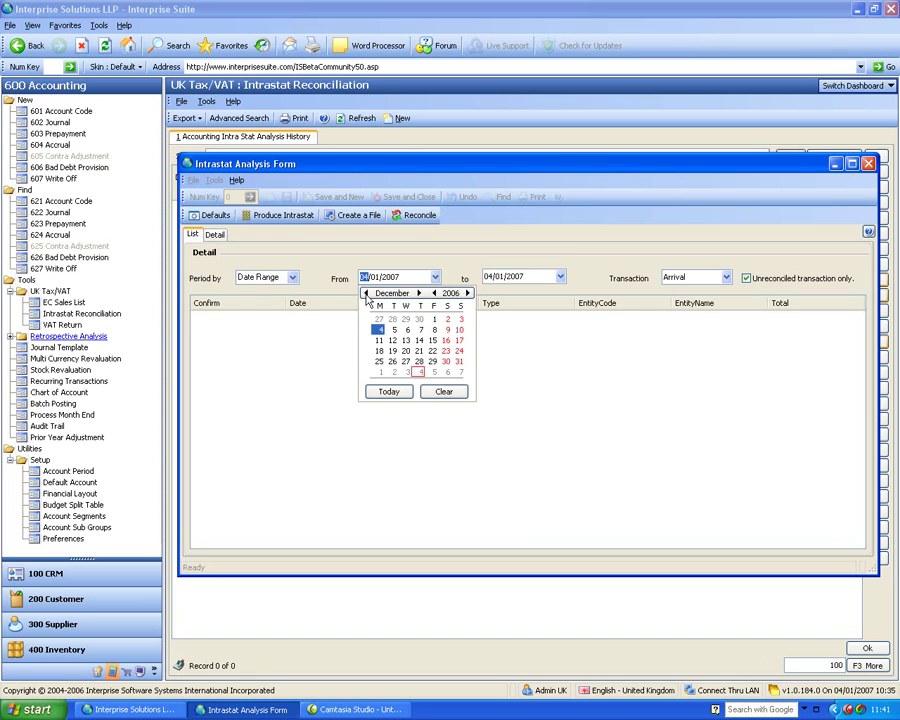
left_click(434, 318)
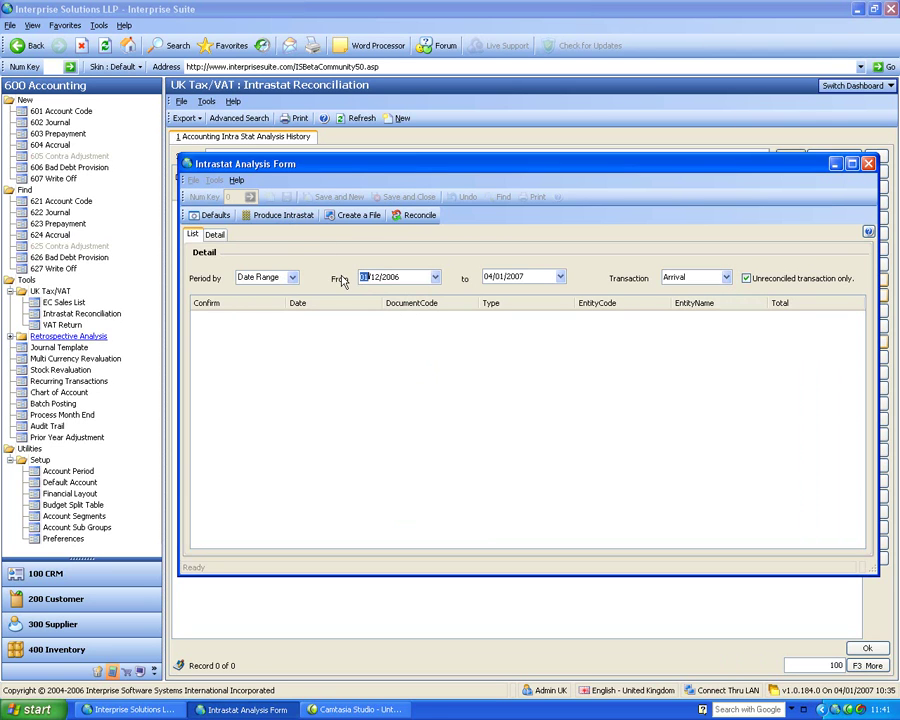
left_click(726, 277)
left_click(700, 305)
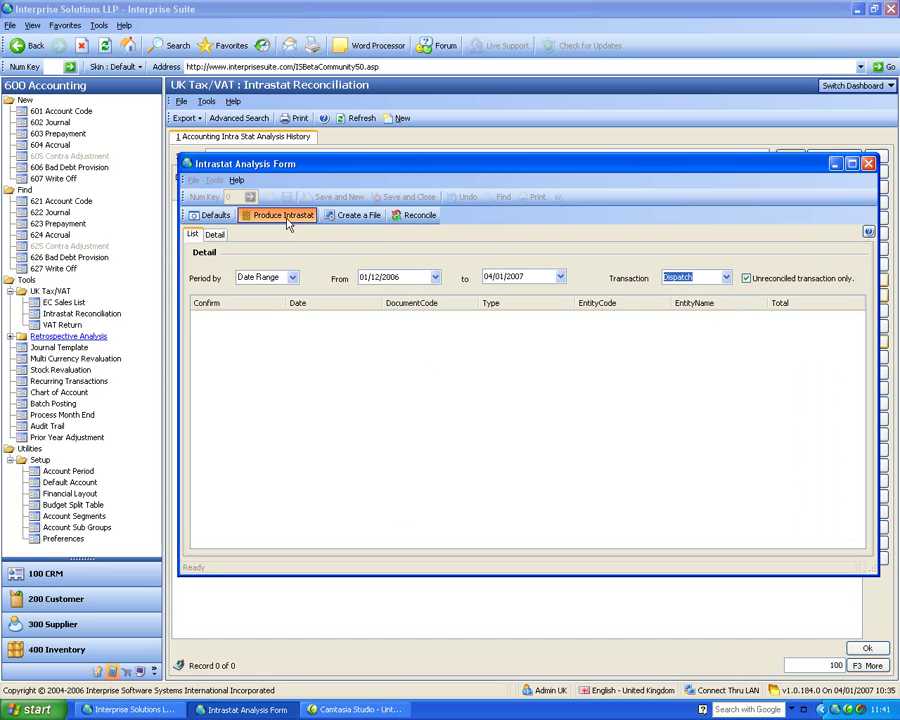
Produce the Intrastat list for Arrival transactions with a start date of 01/10/2006.
left_click(436, 277)
left_click(366, 293)
left_click(366, 293)
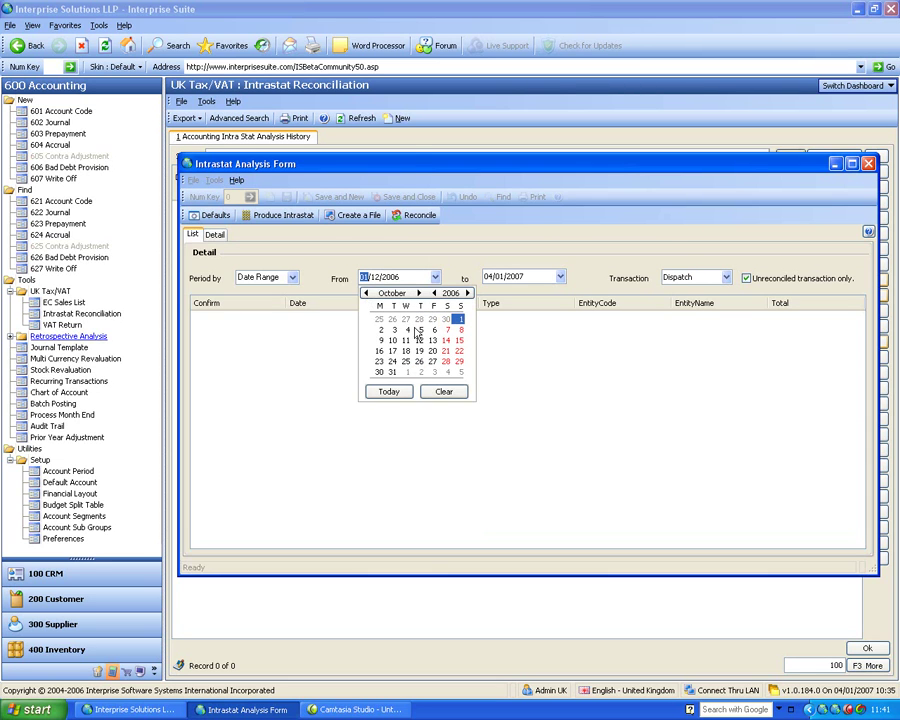
left_click(460, 318)
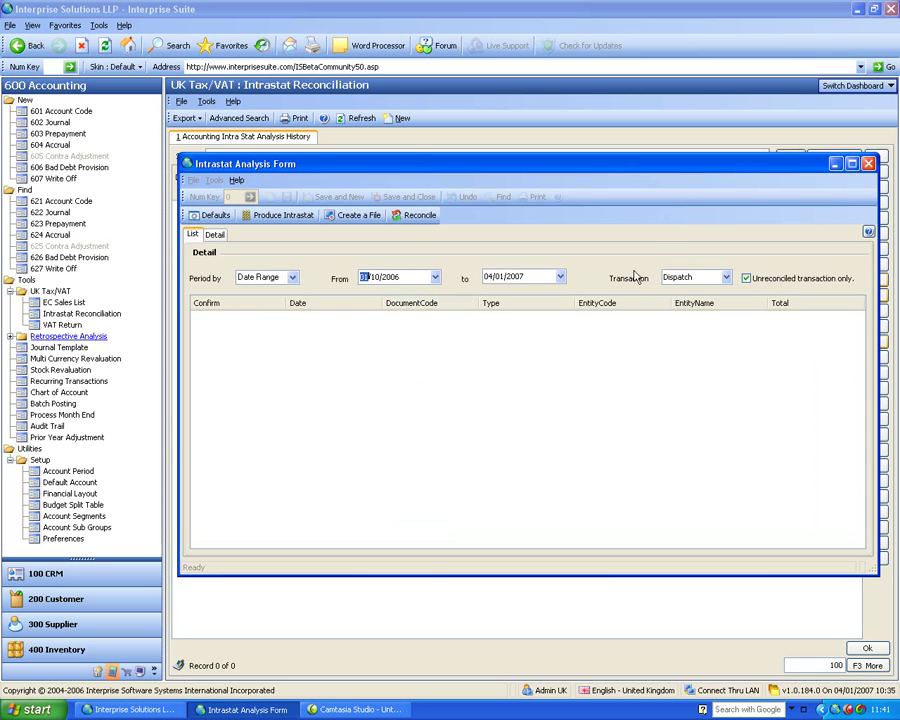
left_click(728, 278)
left_click(676, 292)
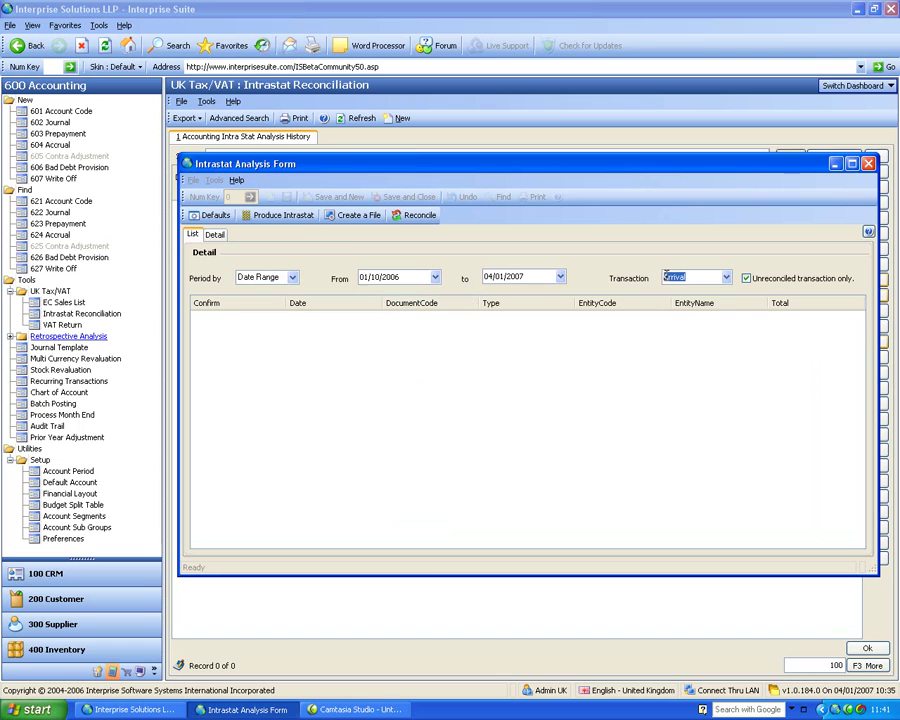
left_click(300, 216)
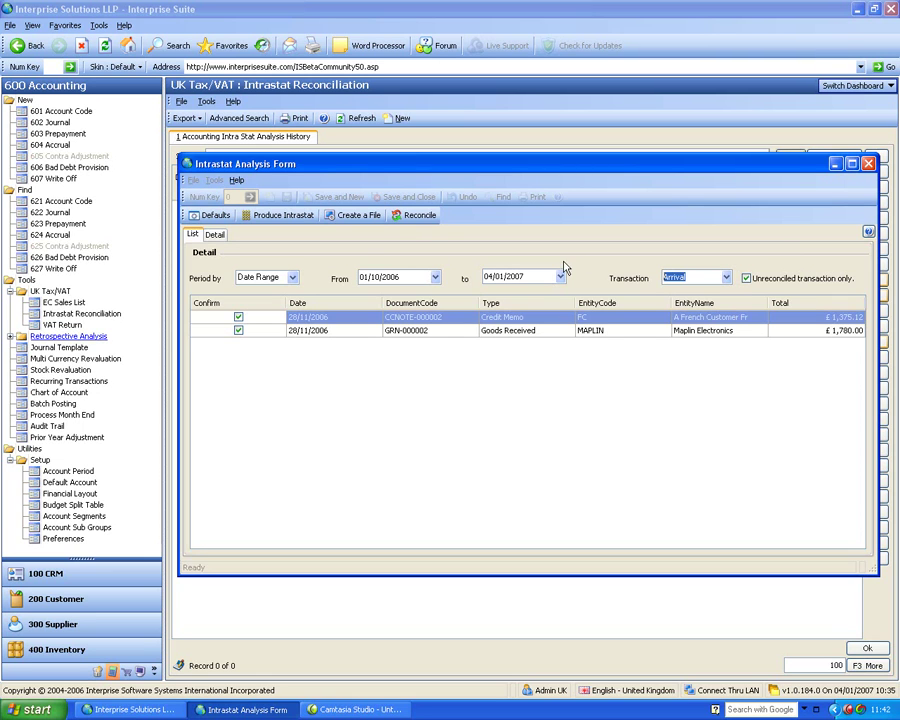
Examine the item details of the Maplin Electronics goods received entry, including the NOTC and Terms Of Delivery options and the remaining columns.
left_click(410, 332)
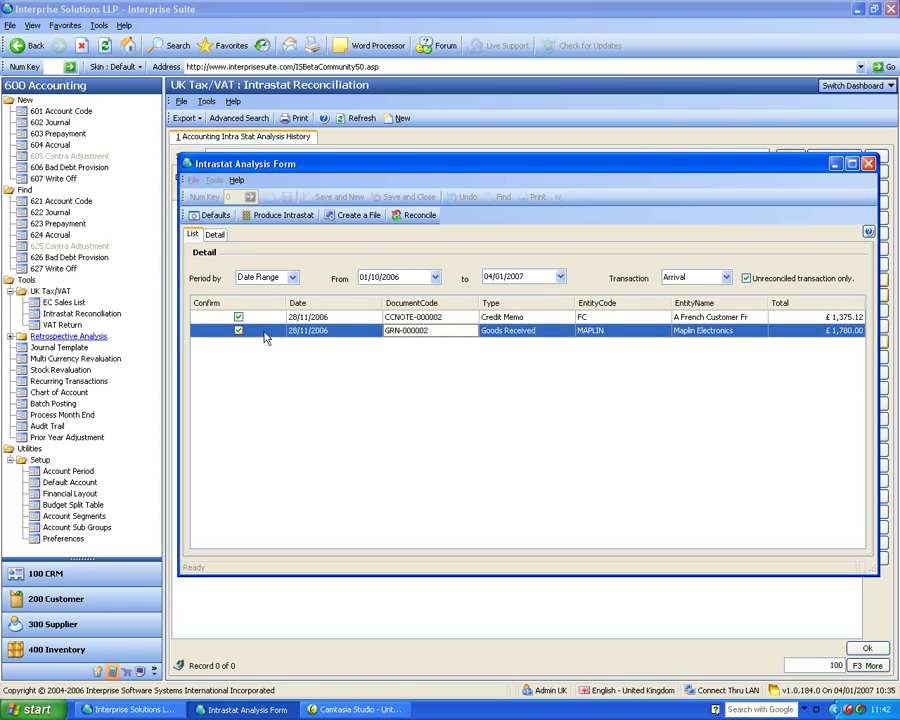
left_click(215, 236)
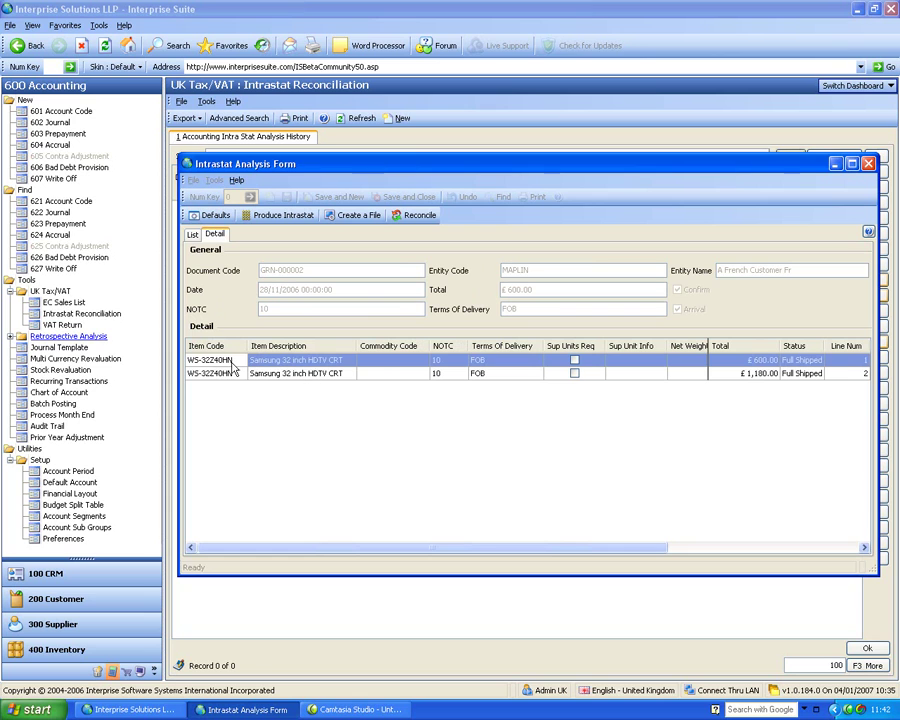
left_click(380, 360)
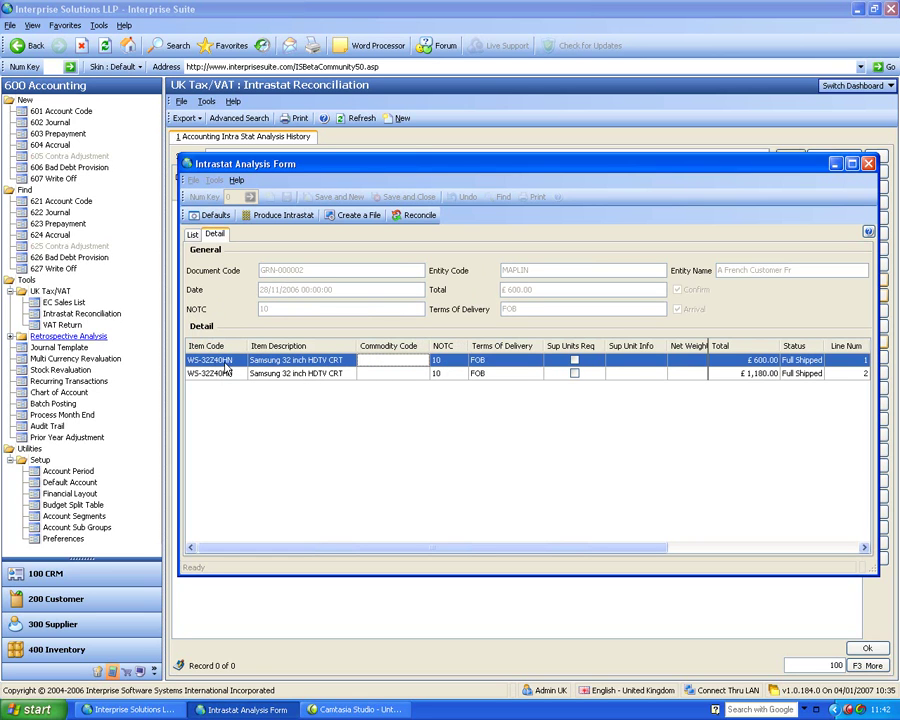
left_click(463, 361)
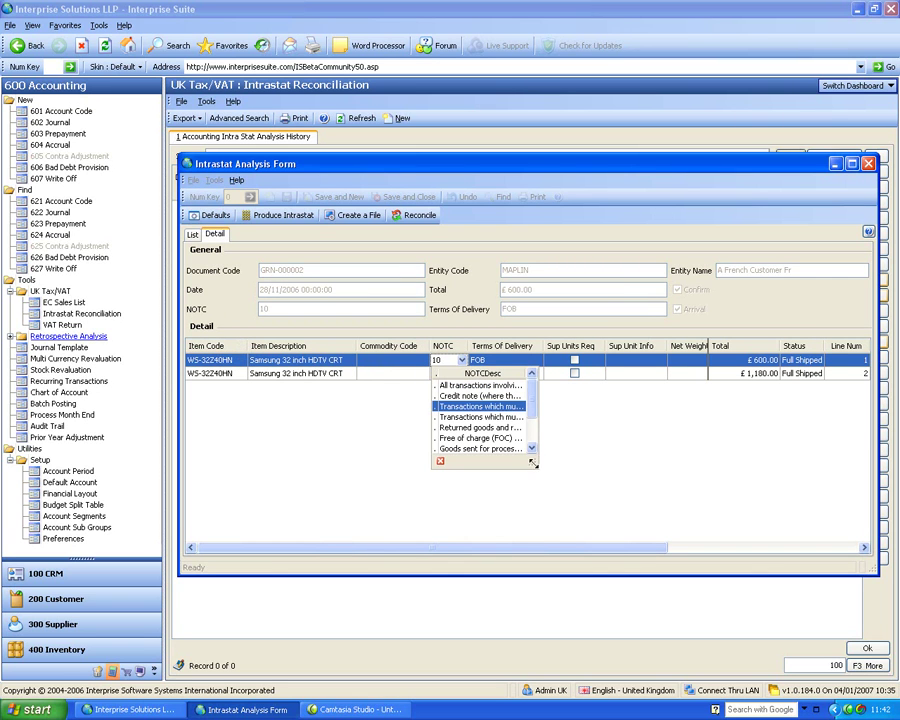
left_click(577, 426)
left_click(538, 361)
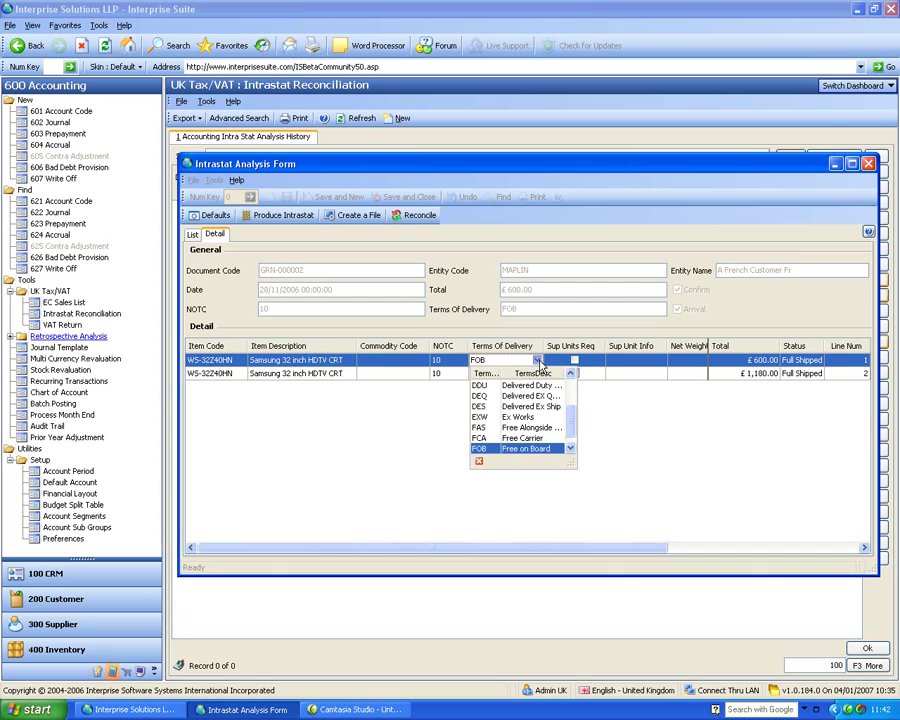
left_click(638, 428)
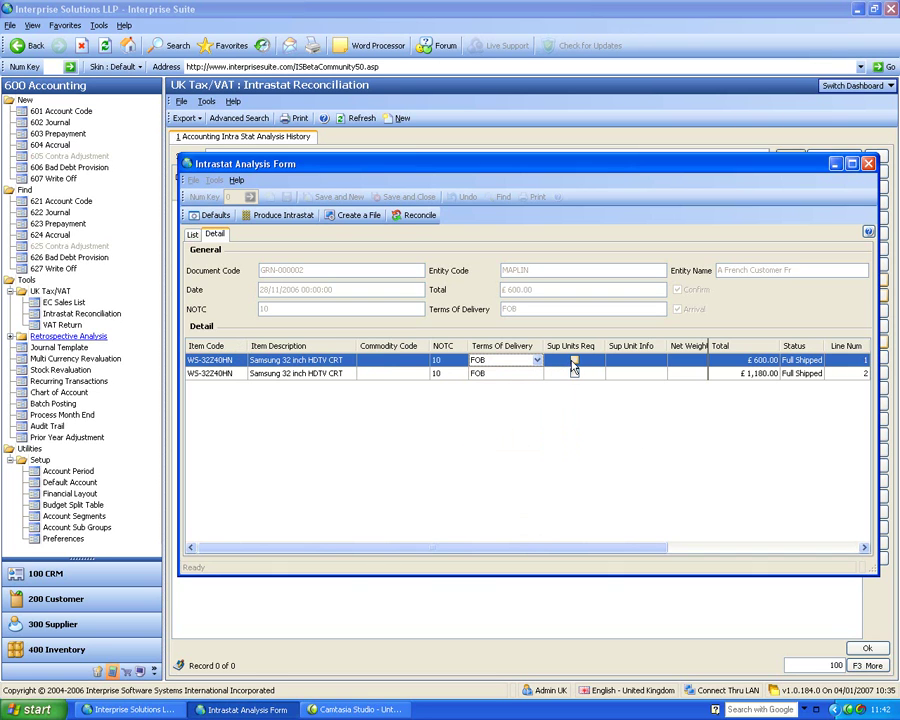
left_click_drag(644, 546, 830, 557)
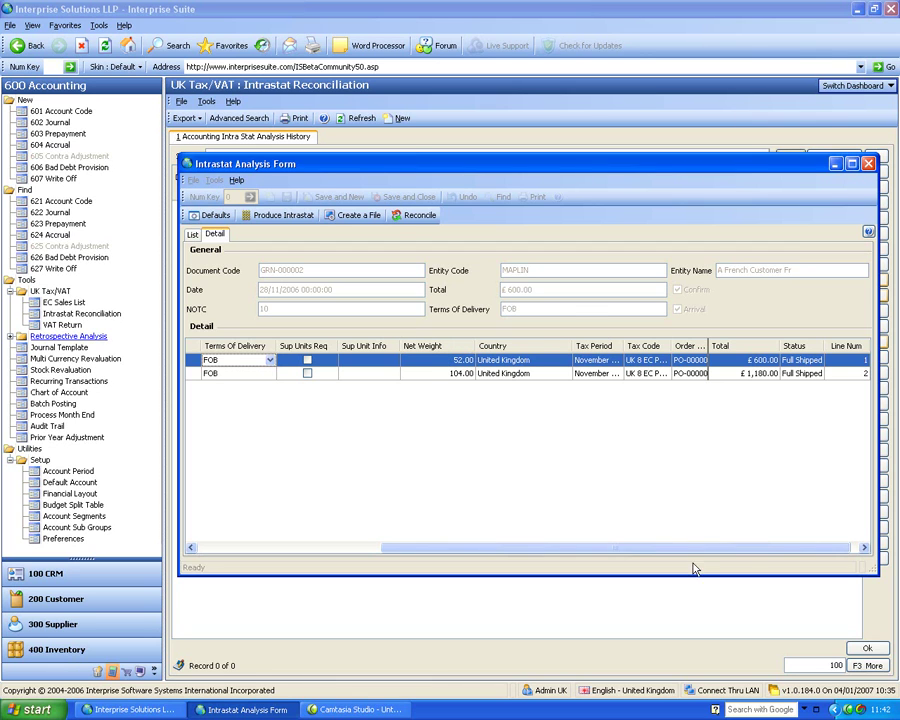
Create a file from the Arrival Intrastat list, review its exported rows in Excel, and close the workbook without saving.
left_click_drag(698, 549, 745, 548)
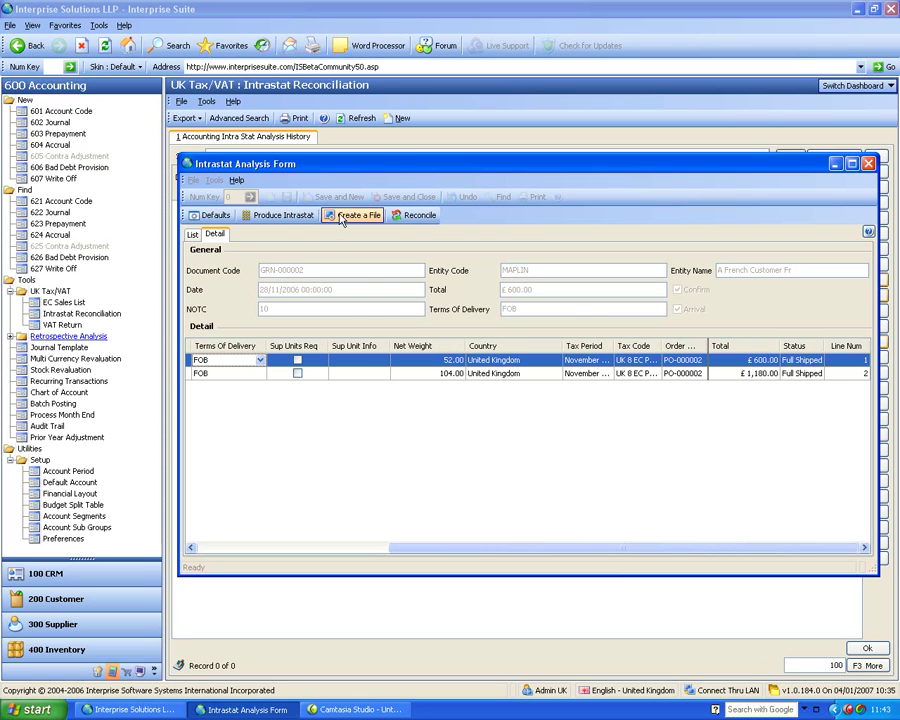
left_click(192, 234)
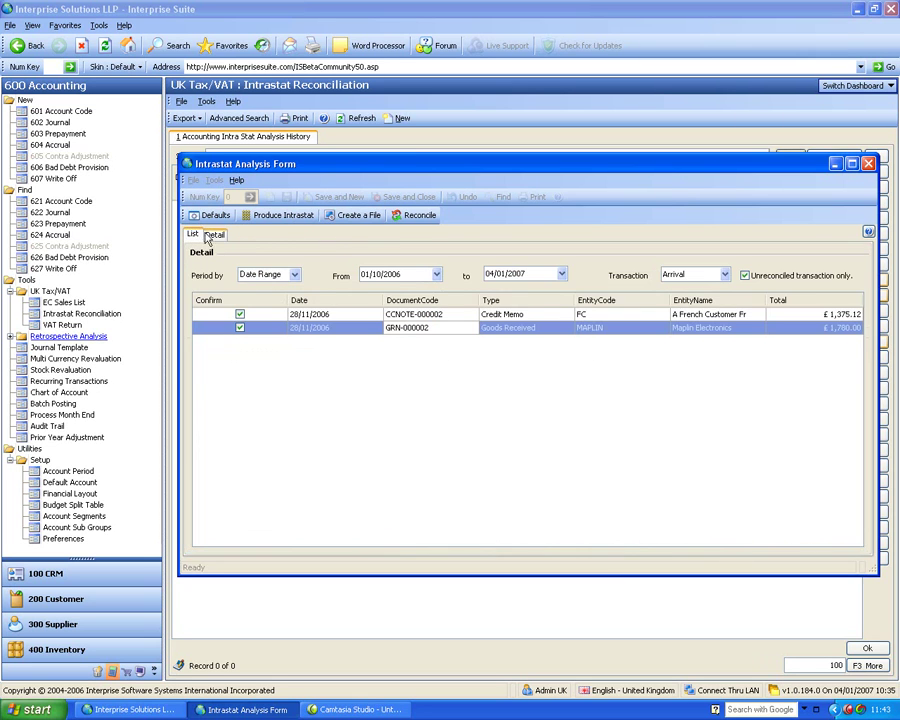
left_click(343, 220)
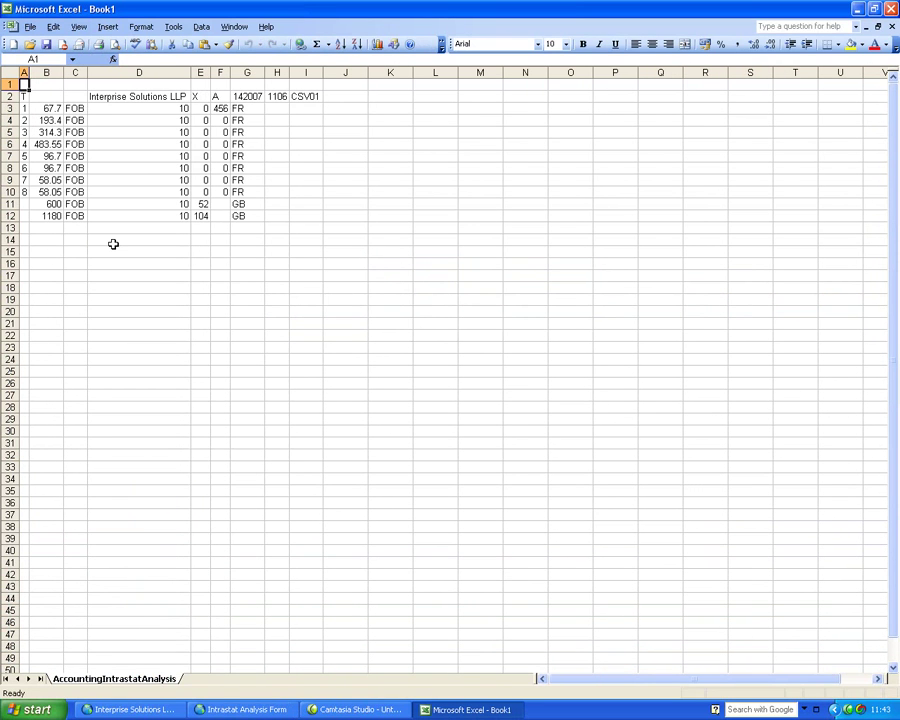
left_click(52, 110)
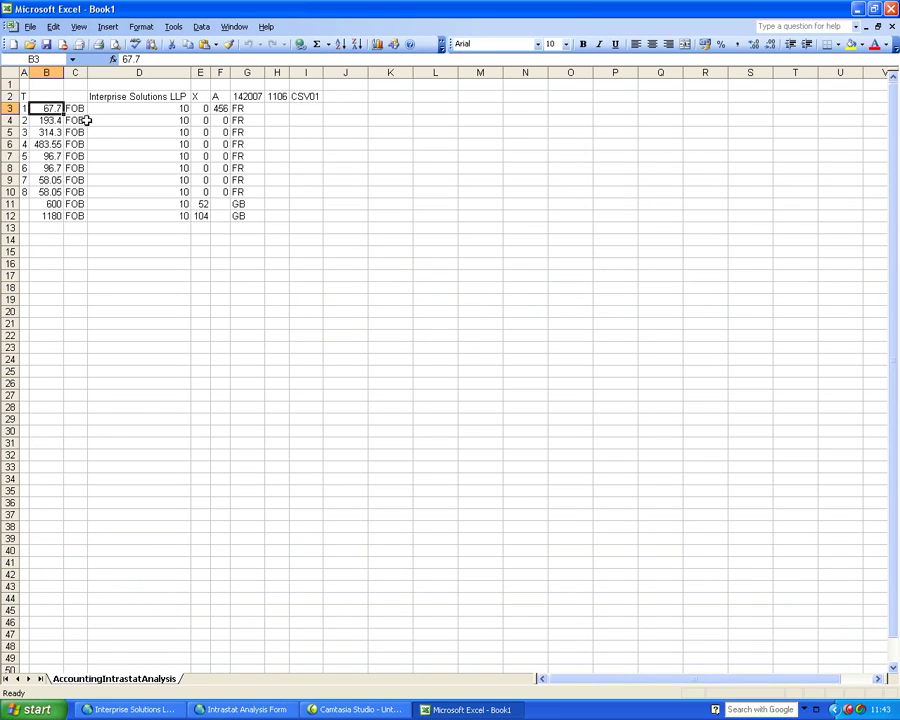
left_click(70, 108)
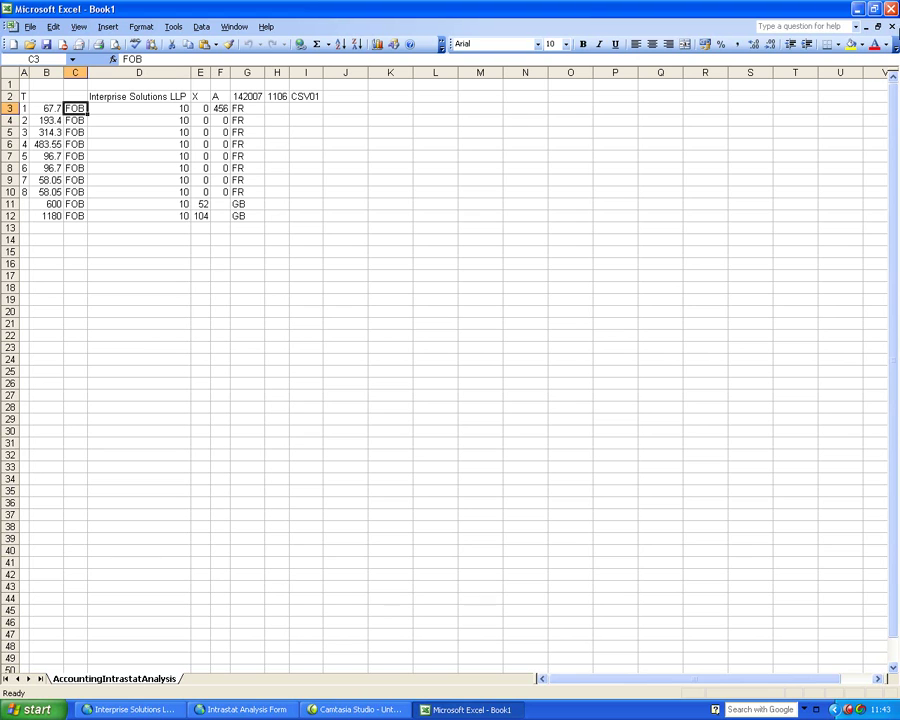
left_click(894, 8)
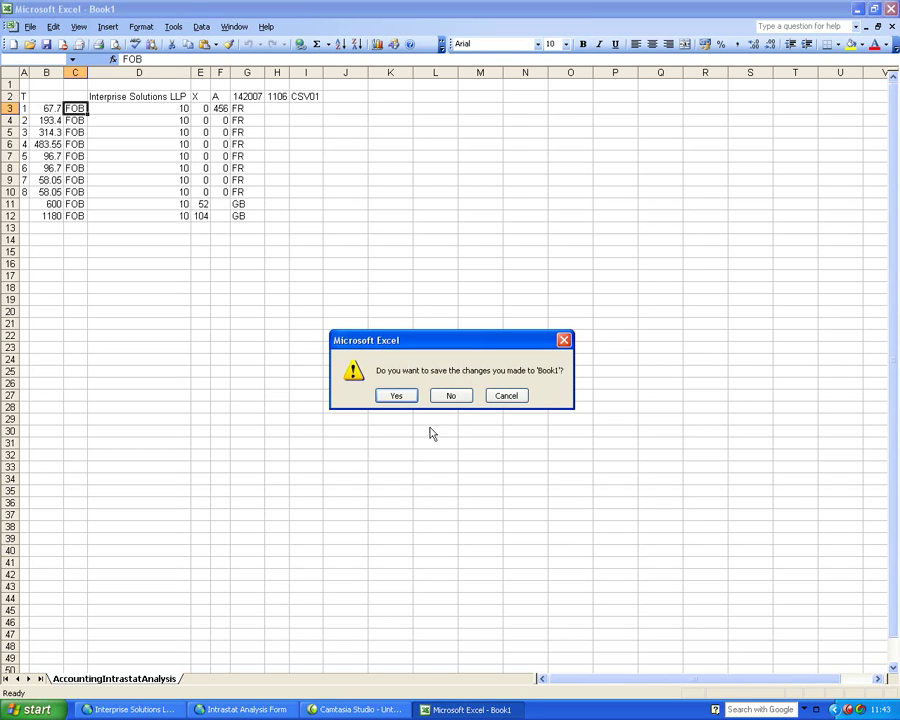
left_click(452, 397)
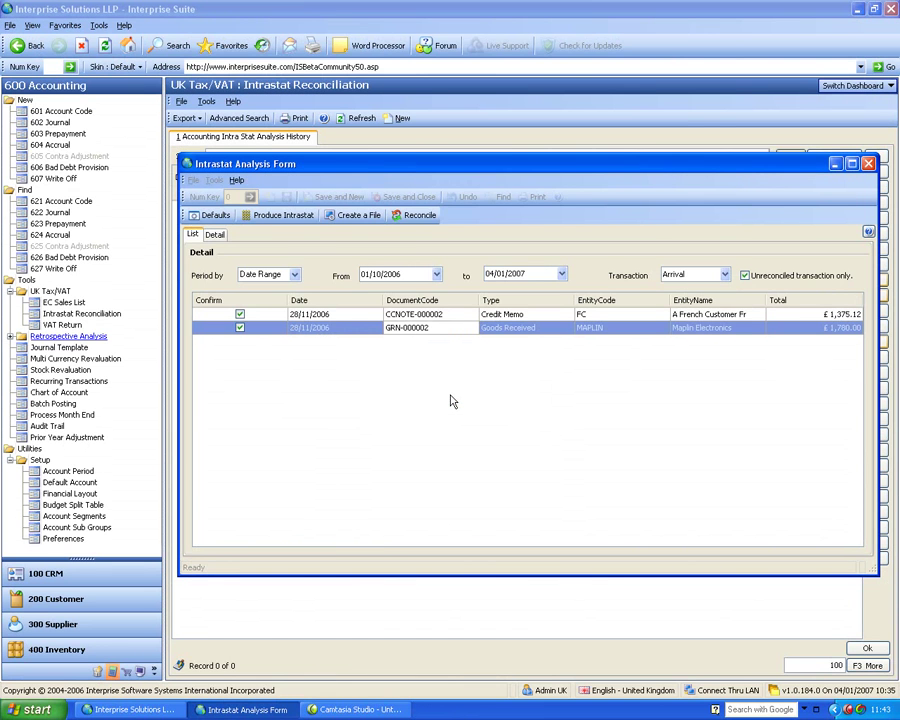
Reconcile the Arrival Intrastat analysis, close it, and refresh the Intrastat analysis history.
left_click(421, 222)
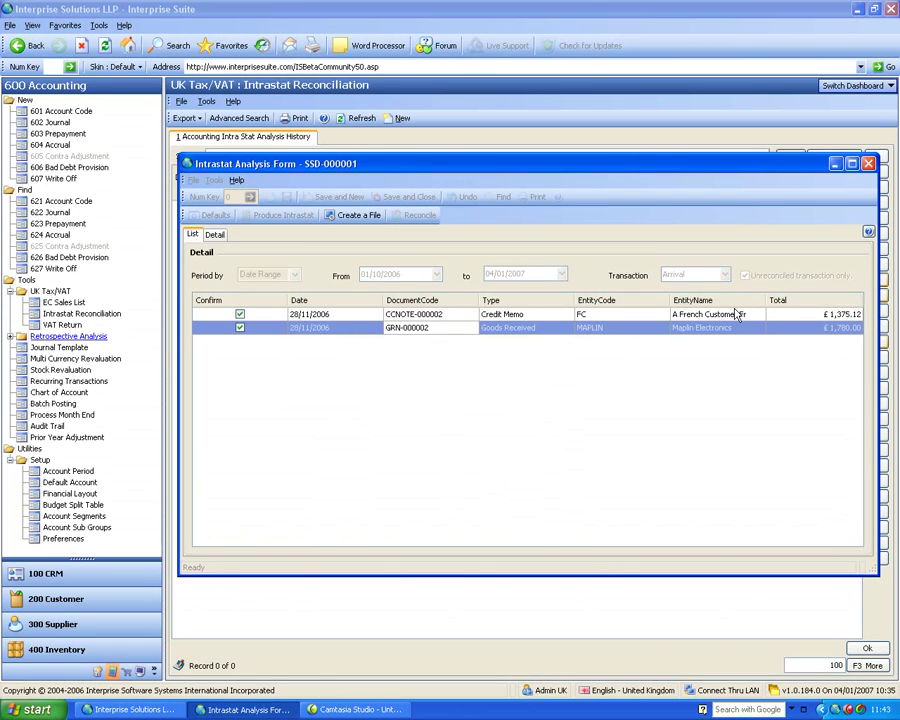
left_click(869, 163)
left_click(359, 119)
Reopen the reconciled Intrastat analysis from the history, create its file again, and close everything without saving.
double_click(665, 210)
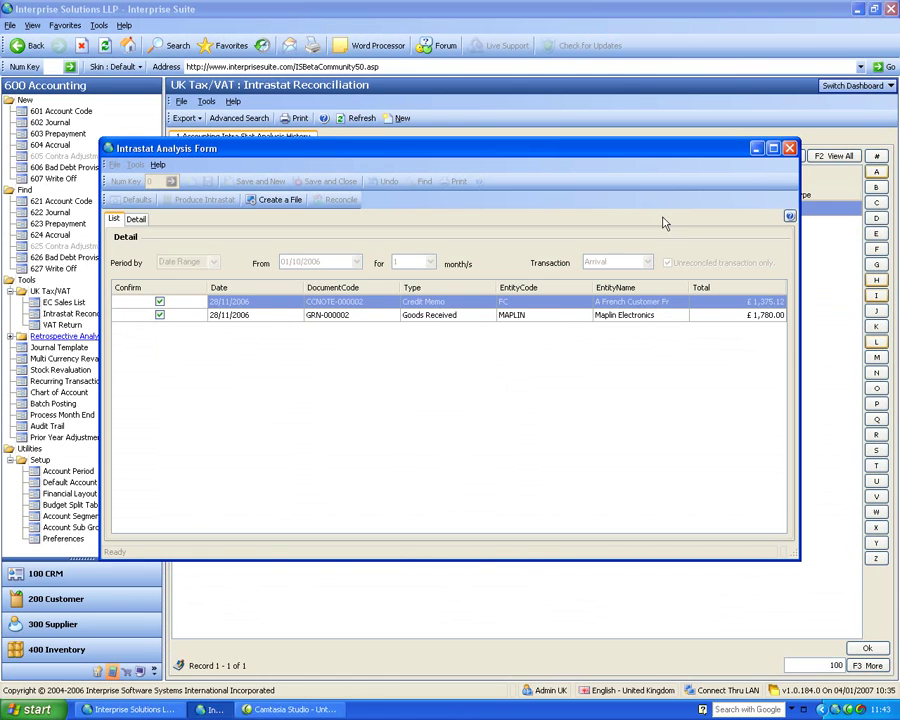
left_click(786, 149)
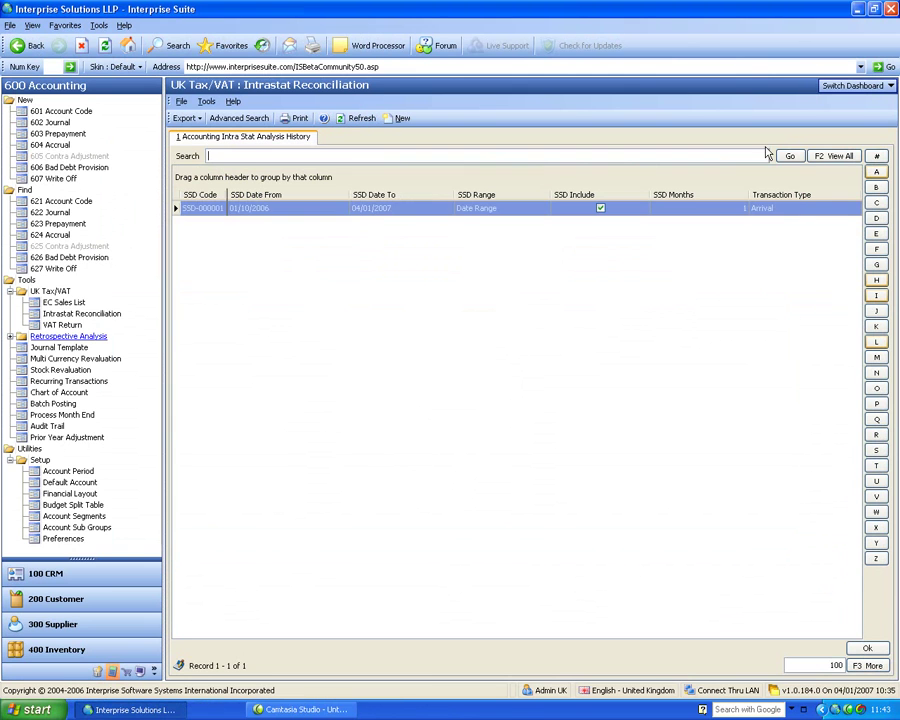
double_click(266, 210)
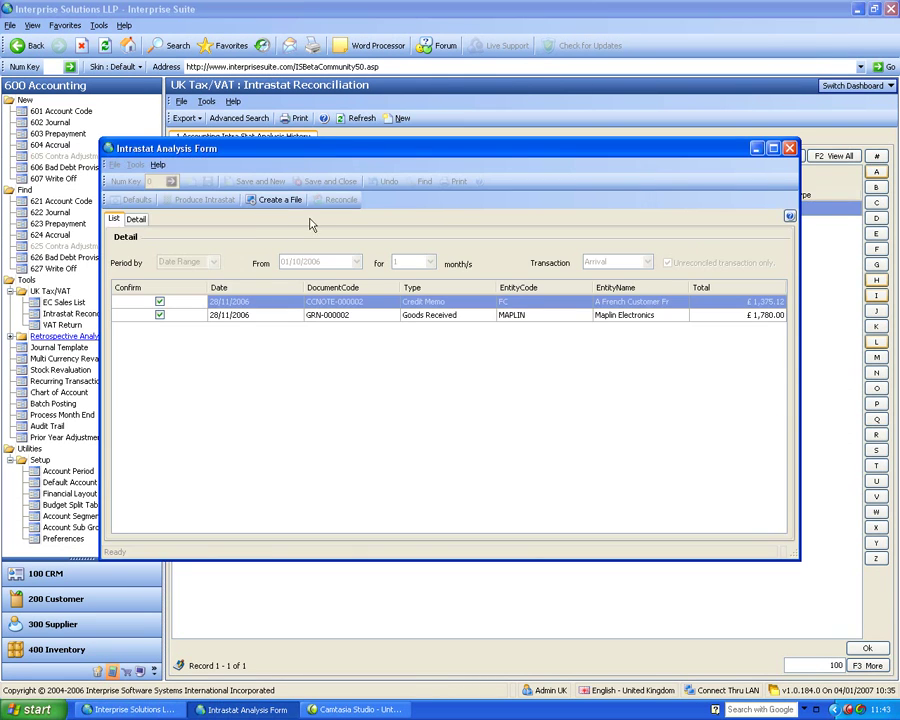
left_click(279, 200)
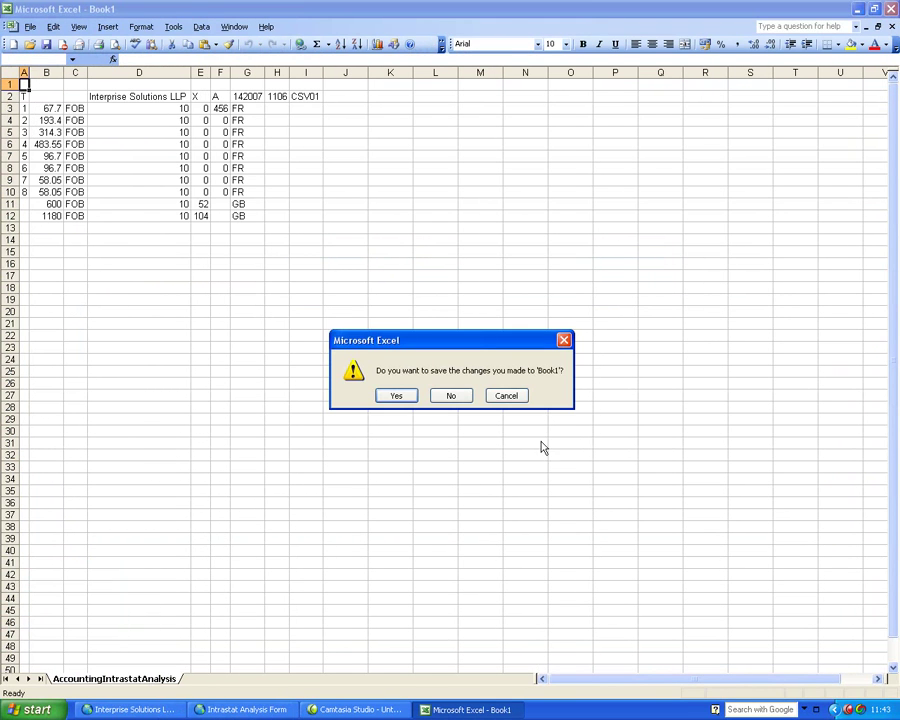
left_click(452, 398)
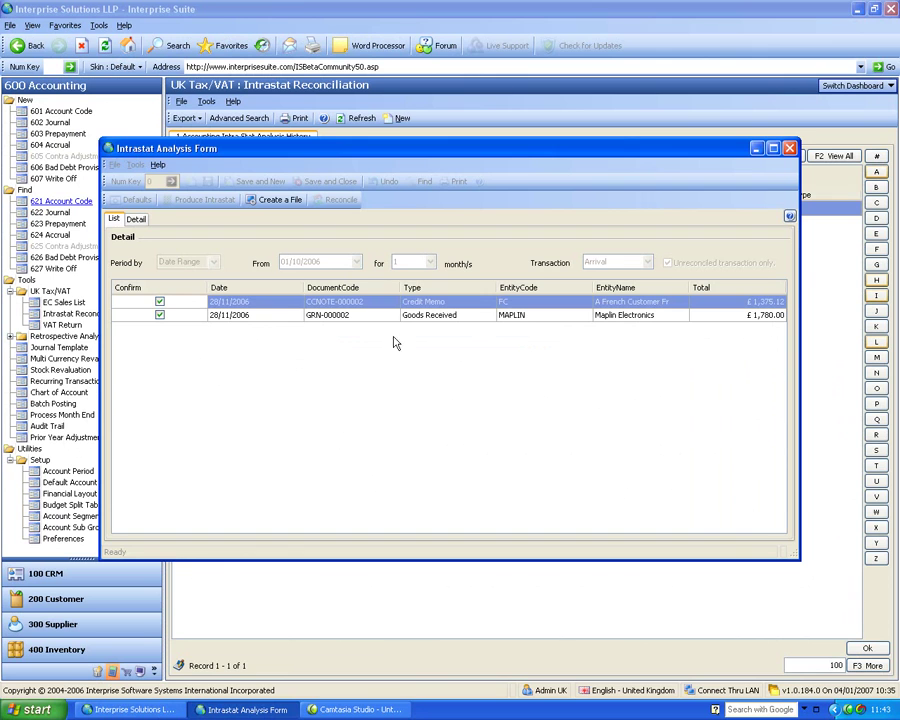
left_click(789, 150)
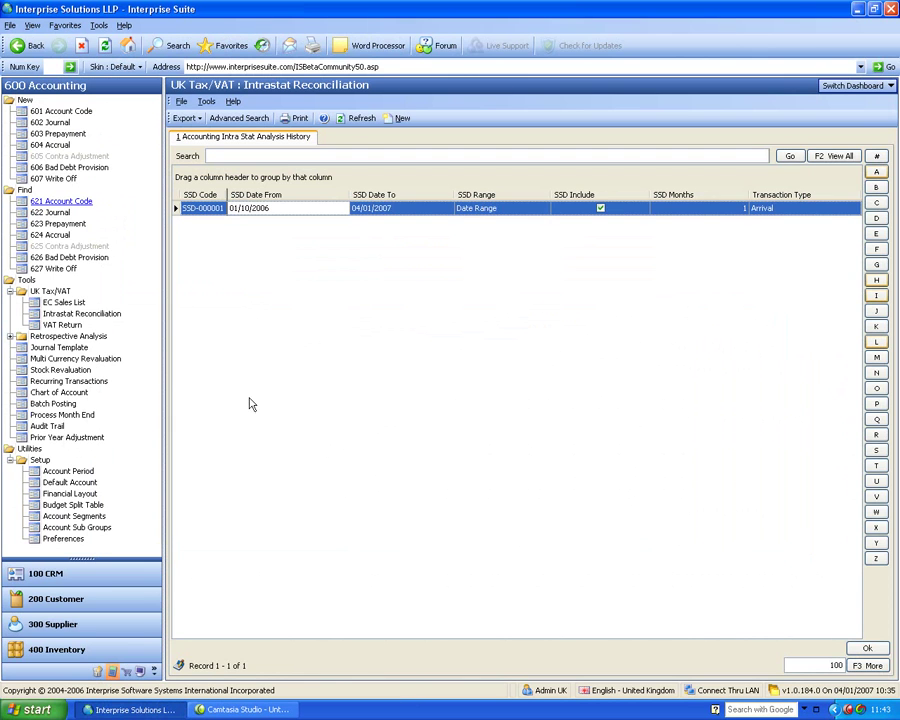
Start a new UK VAT return with its period set by Date Range.
left_click(62, 325)
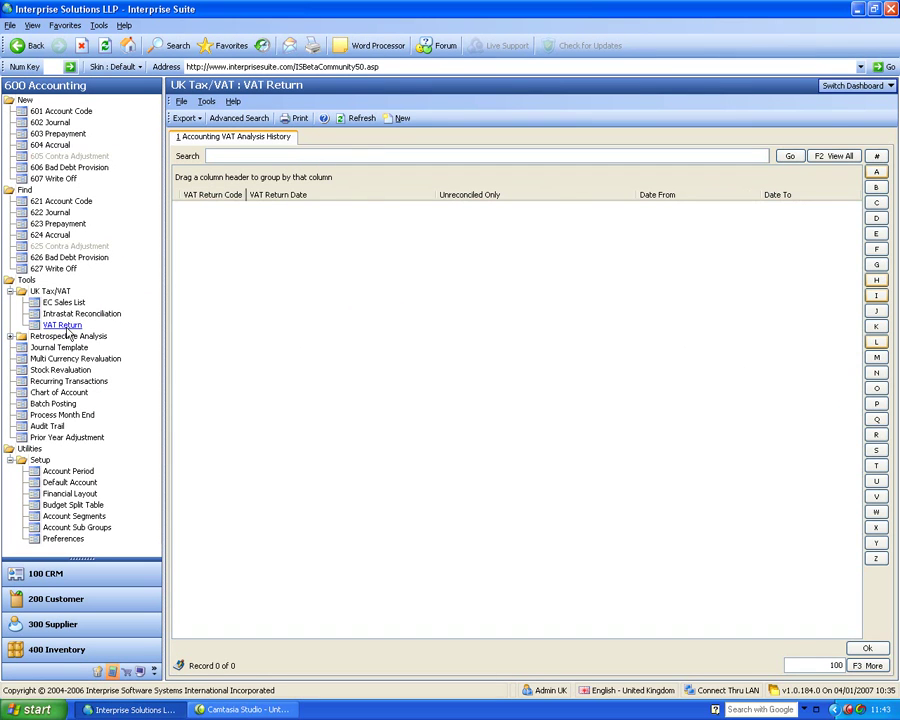
left_click(398, 118)
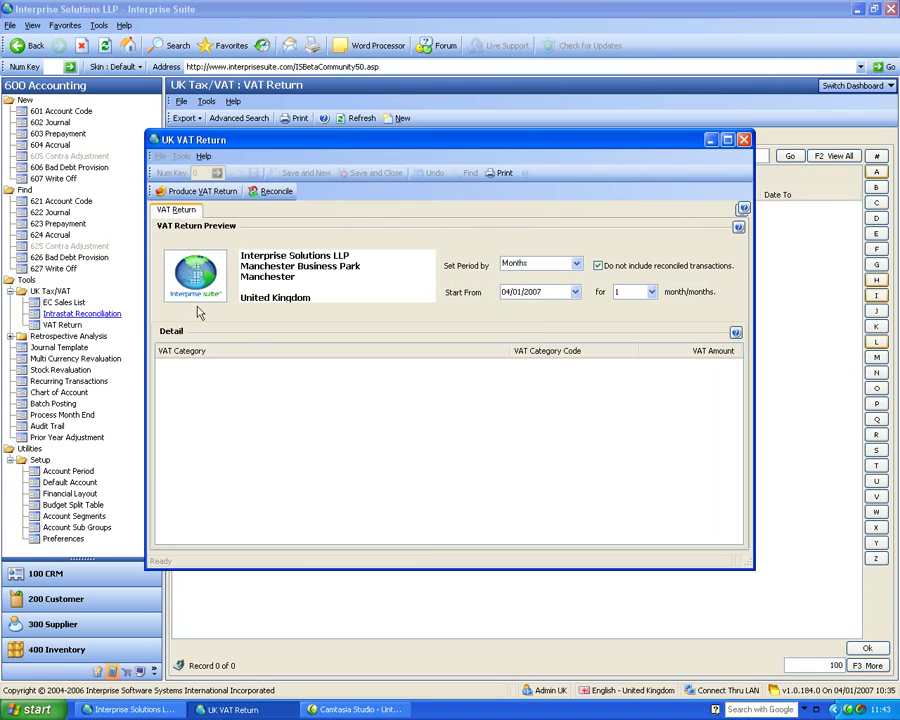
left_click(576, 263)
left_click(560, 280)
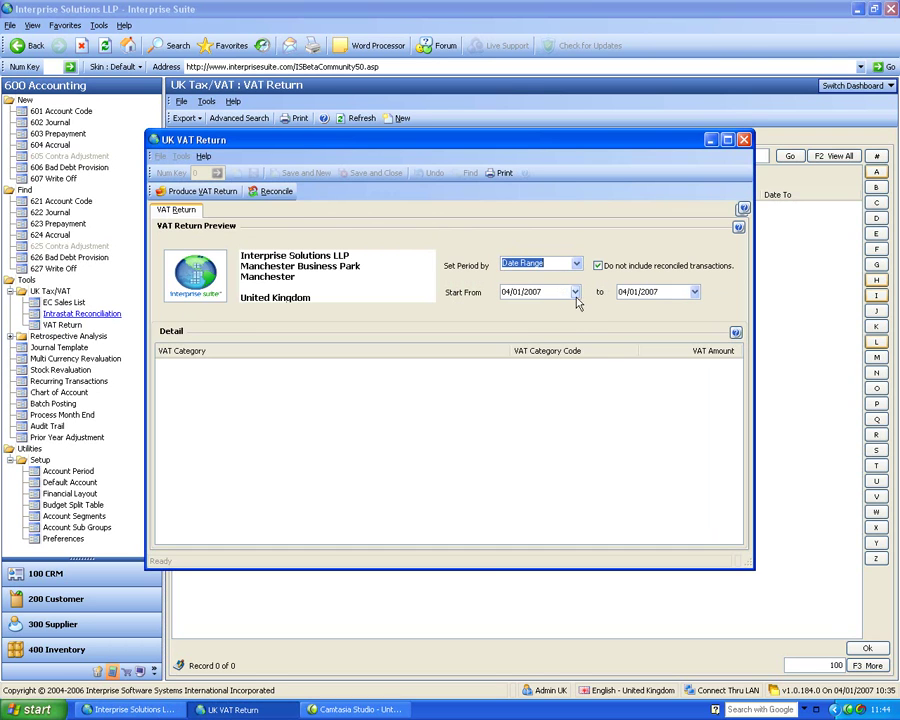
Produce the VAT return with a start date of 01/10/2006.
left_click(575, 292)
left_click(508, 307)
left_click(508, 307)
left_click(508, 307)
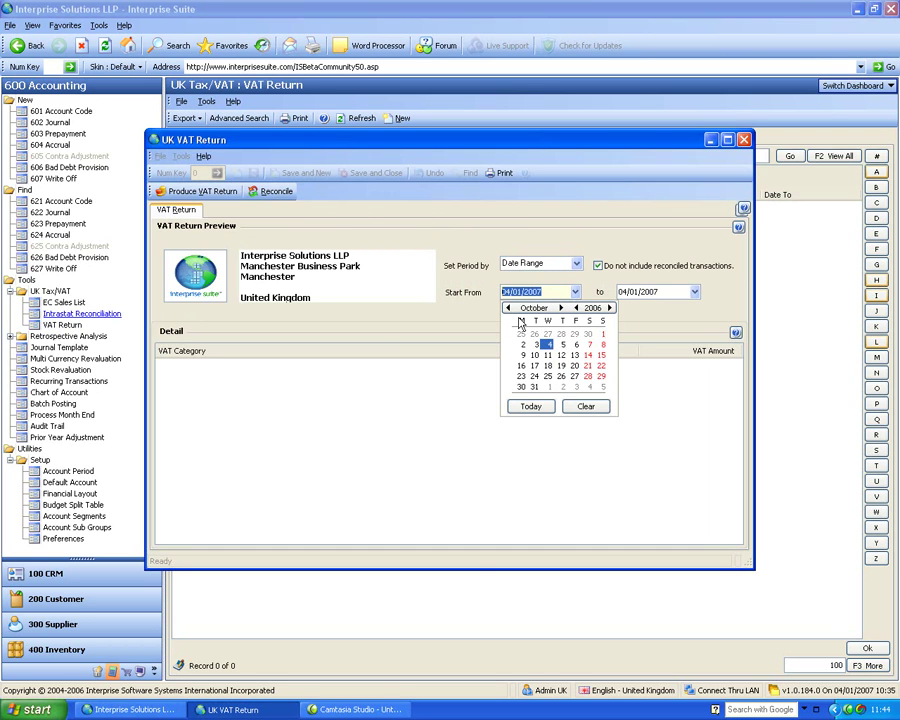
left_click(603, 336)
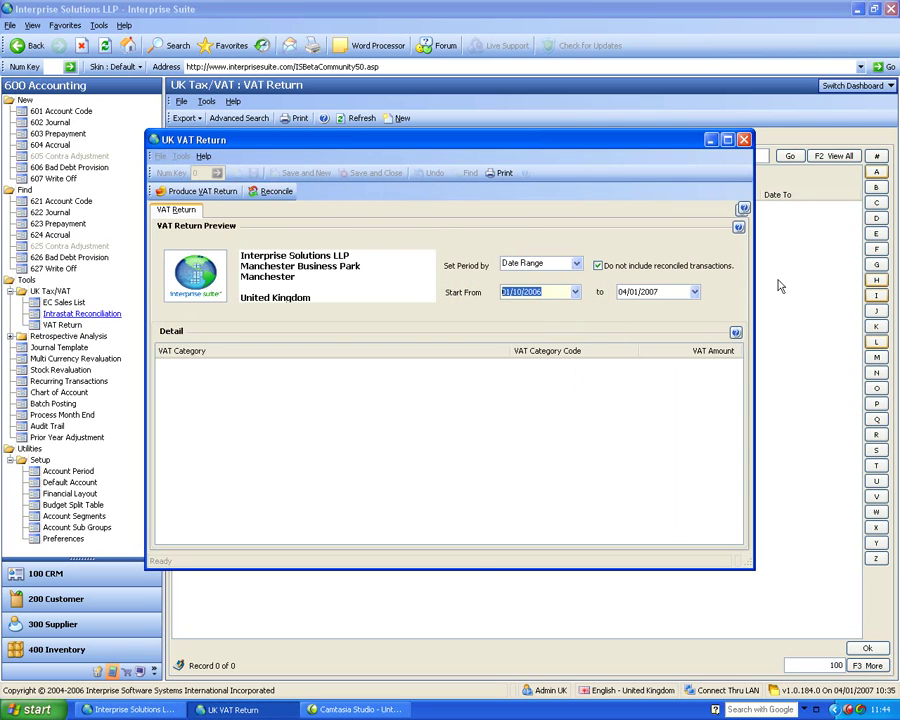
left_click(212, 193)
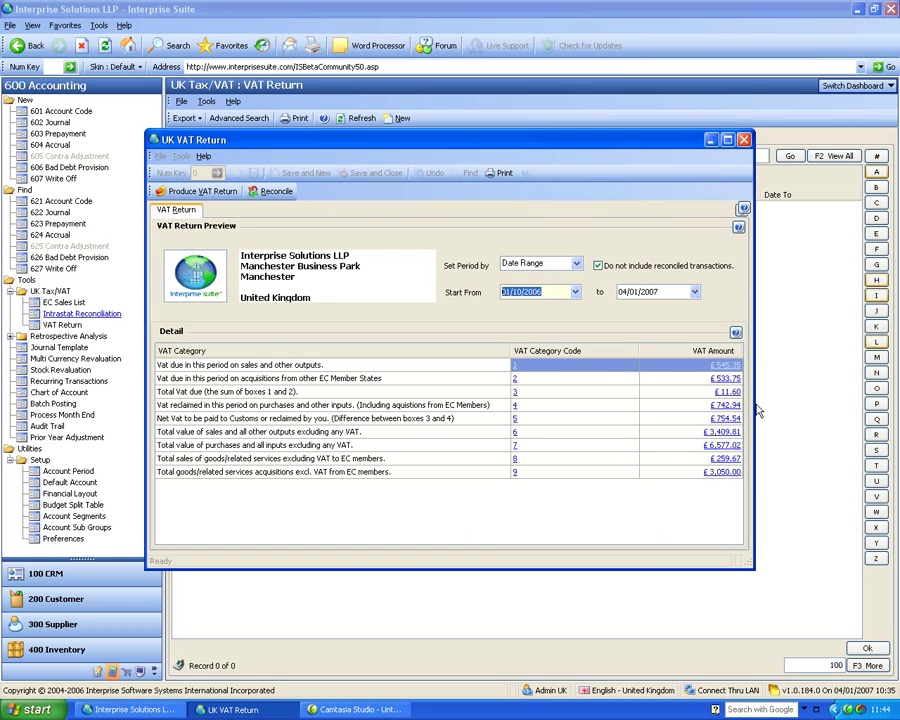
Examine the box 1 VAT amount's detail, comparing transactions for UK 4 EC Sales and UK 1 Std Rate Sales.
left_click(719, 367)
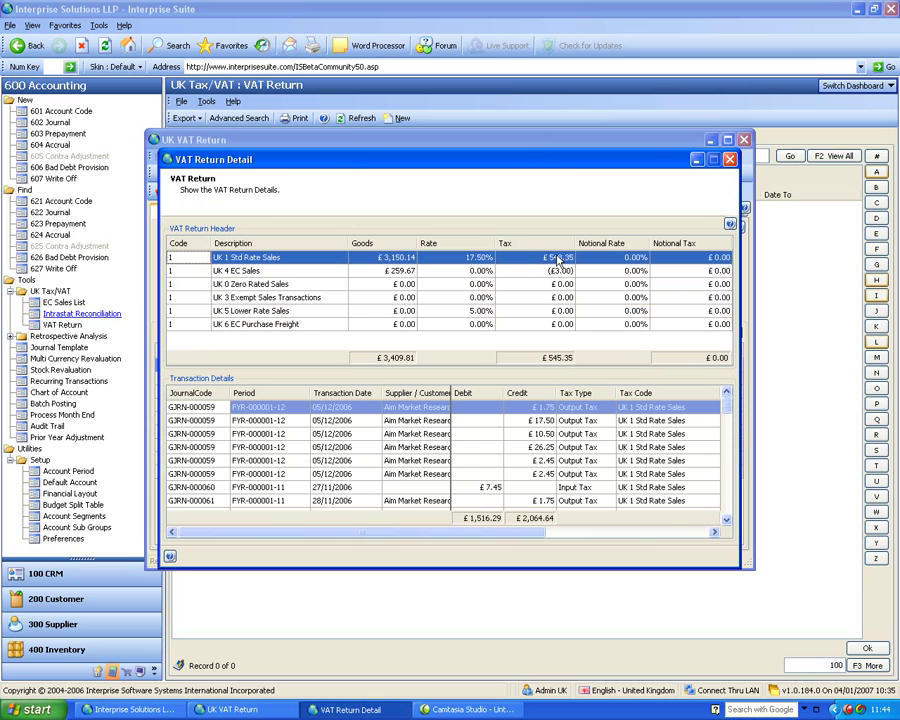
left_click(370, 274)
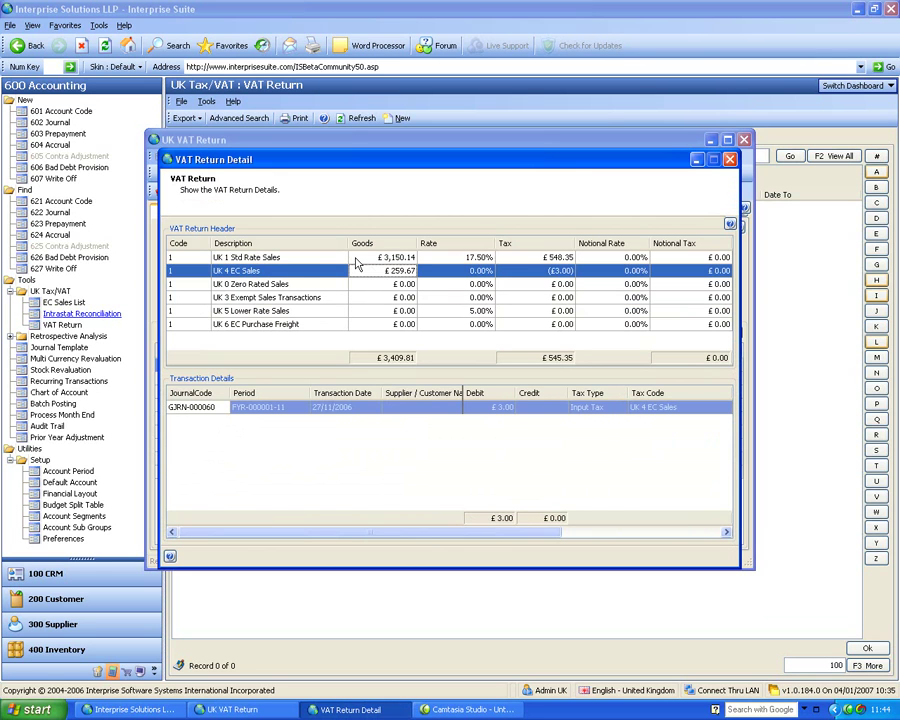
left_click(355, 261)
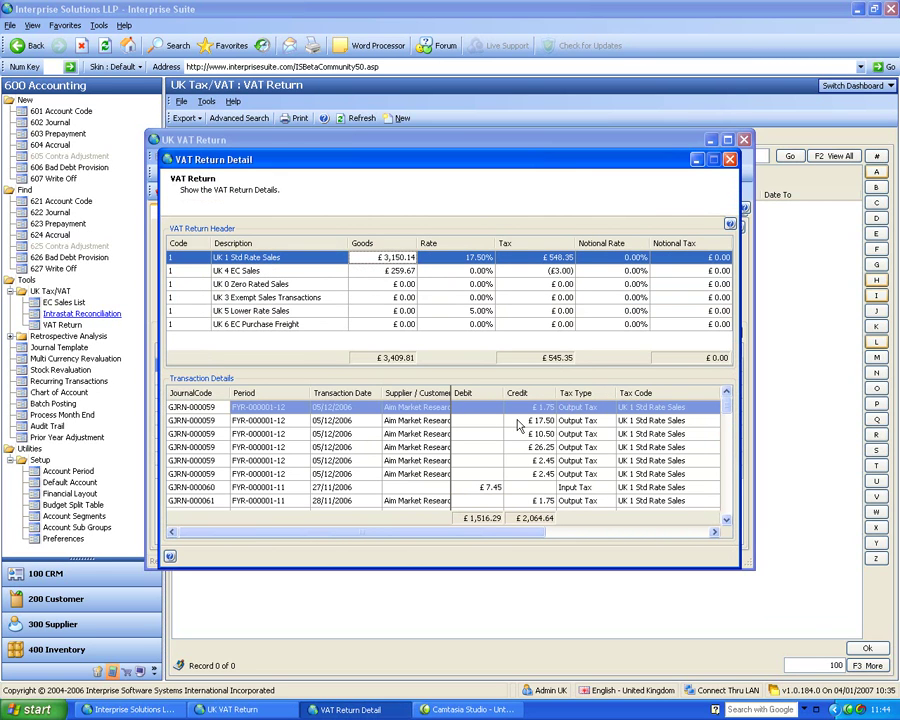
left_click_drag(740, 568, 878, 635)
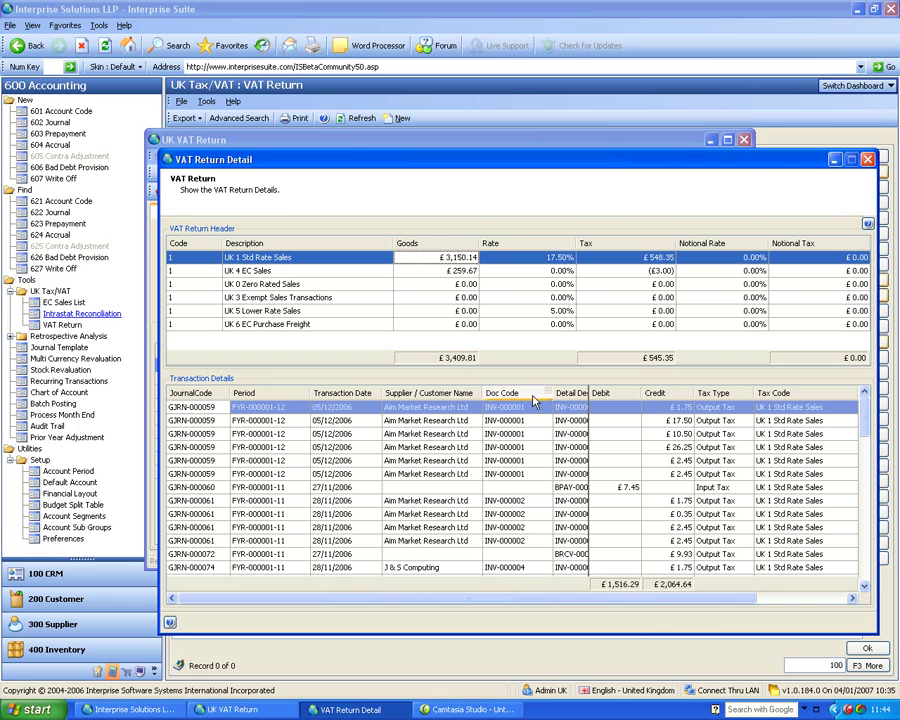
left_click(867, 159)
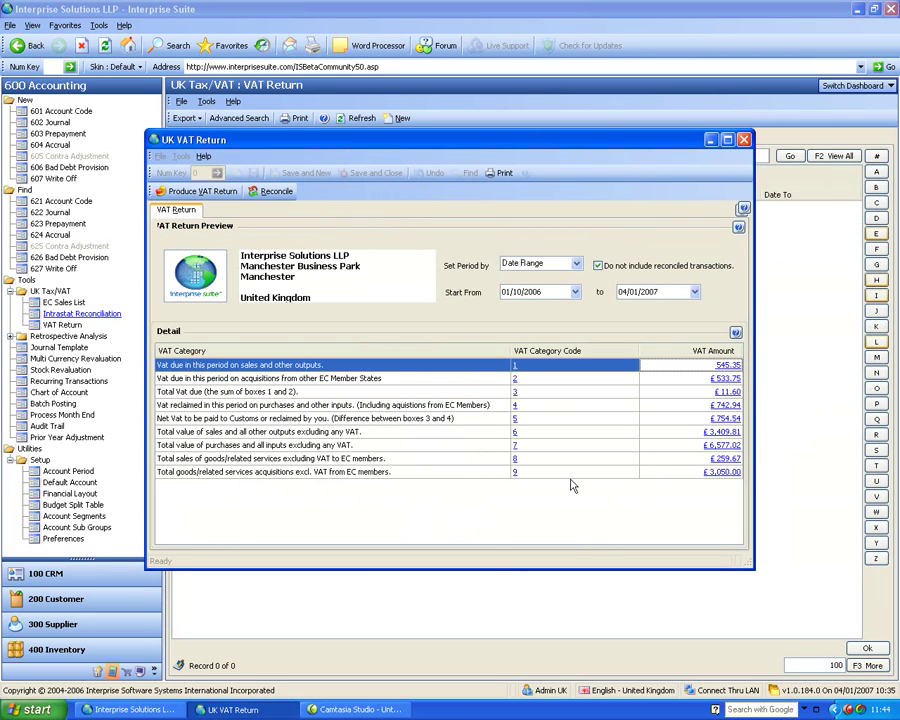
Examine the VAT amount detail for box 4, including the UK 8 EC Purchases Std Rated line and its notional tax.
left_click(725, 406)
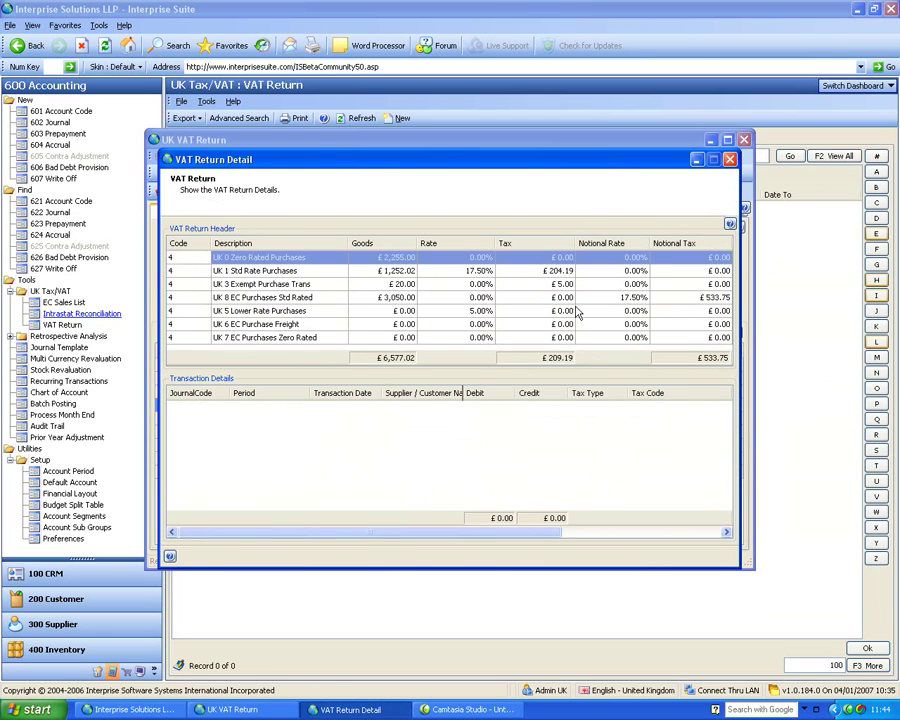
left_click(540, 297)
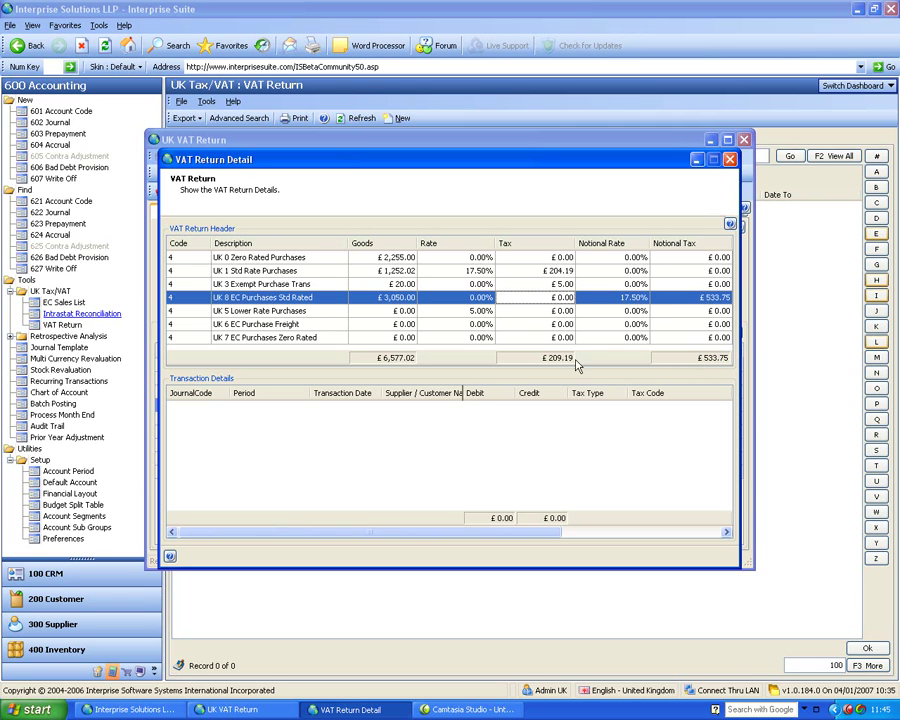
left_click_drag(532, 165, 572, 449)
left_click_drag(641, 449, 601, 221)
left_click(729, 216)
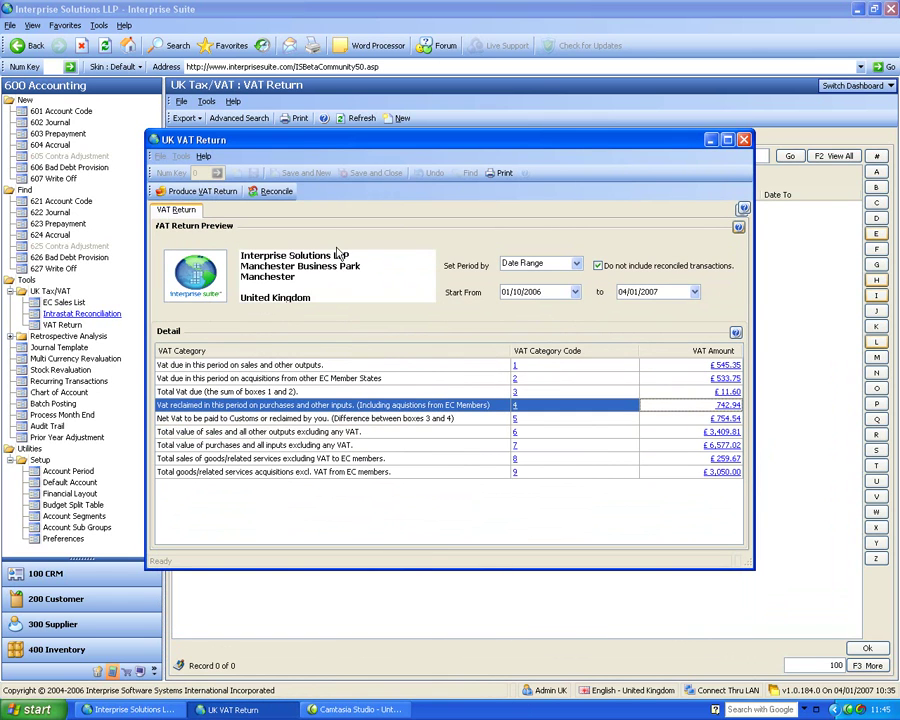
Review which tax codes are assigned to VAT category code 1 and which remain available, leaving the setup unchanged.
left_click(516, 369)
left_click(516, 368)
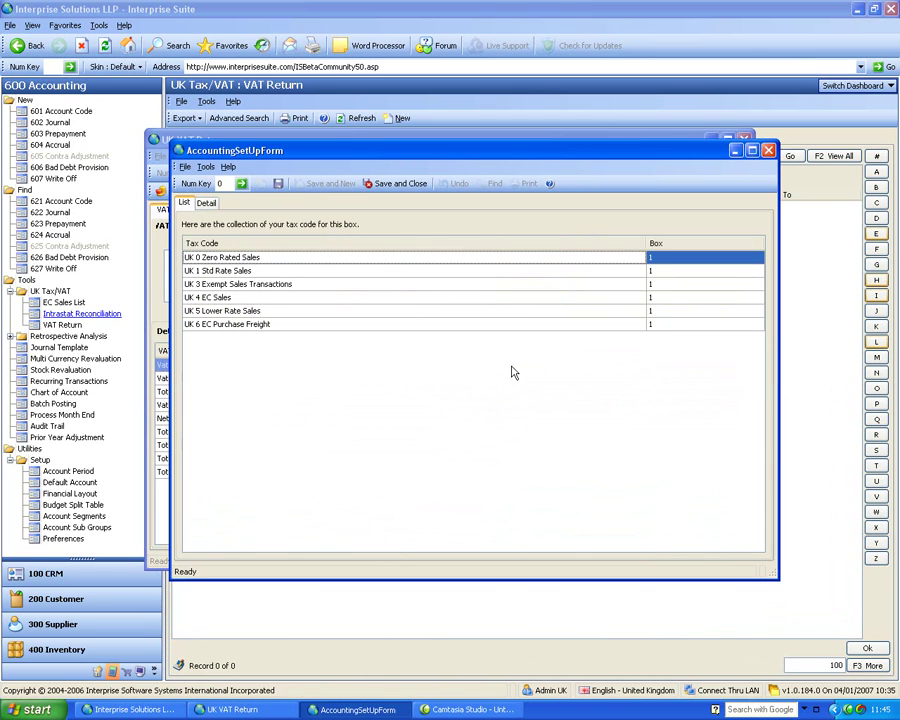
left_click(207, 204)
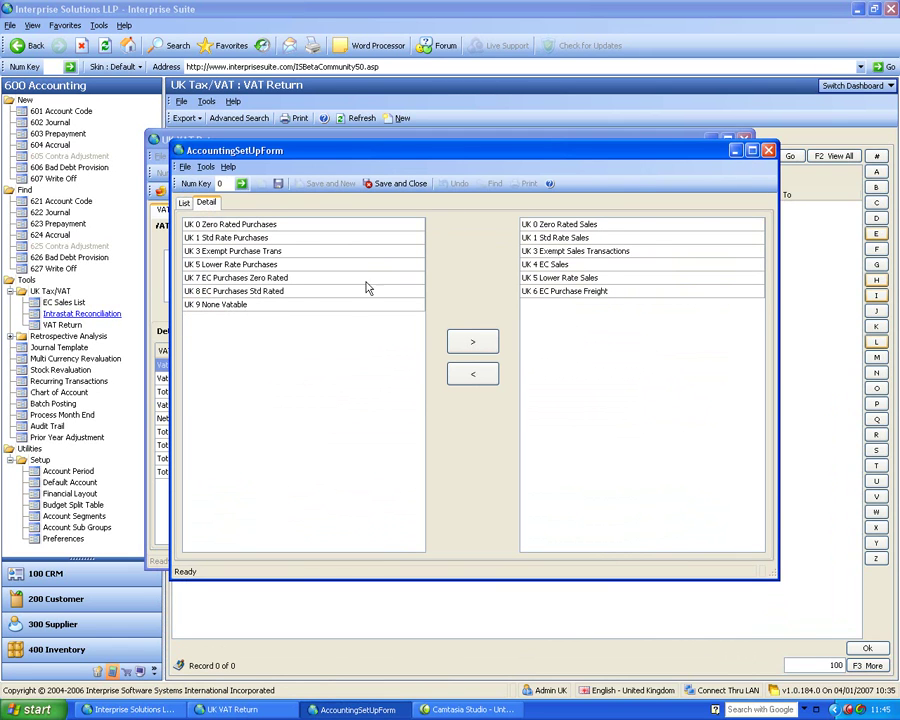
left_click(768, 150)
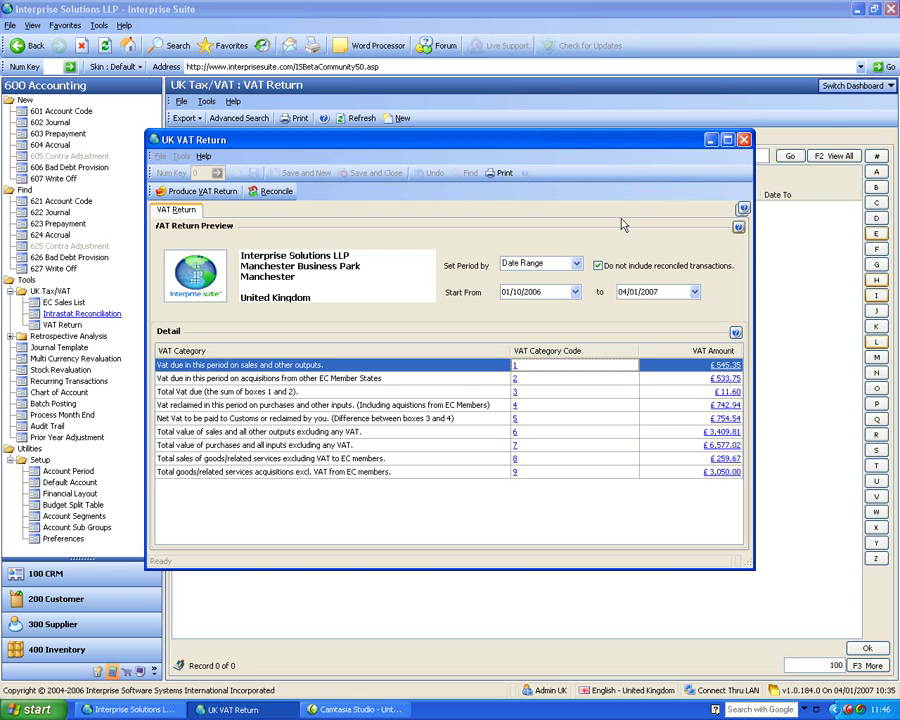
Reconcile the VAT return, confirm the prompt, and close the return.
left_click(285, 197)
left_click(580, 480)
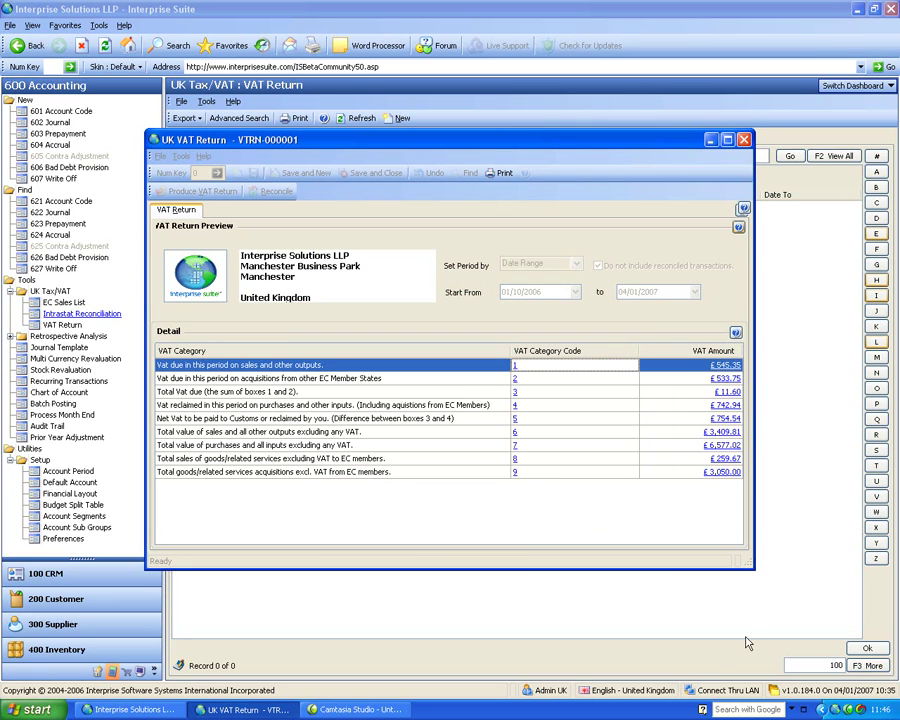
left_click(745, 140)
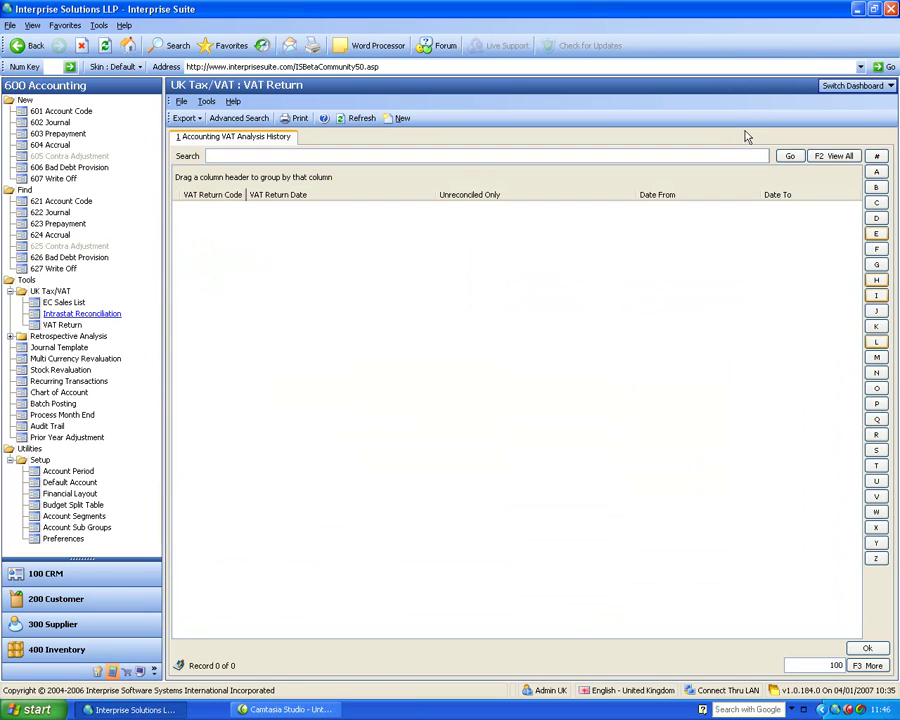
Open the saved VAT return dated 04/01/2007, preview its printed reports, and close the previews and the return.
left_click(55, 326)
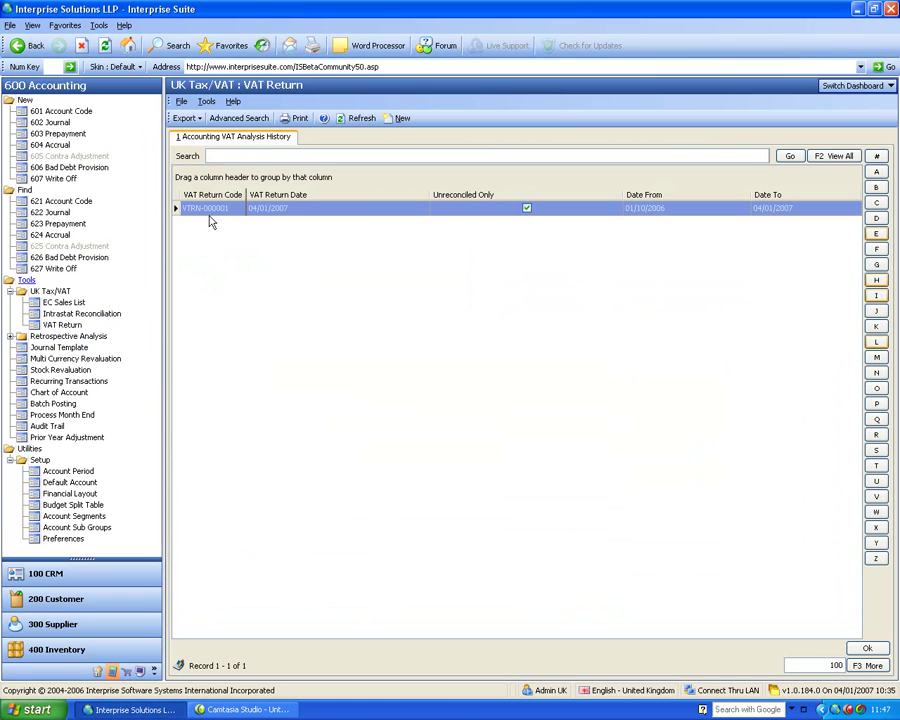
double_click(331, 212)
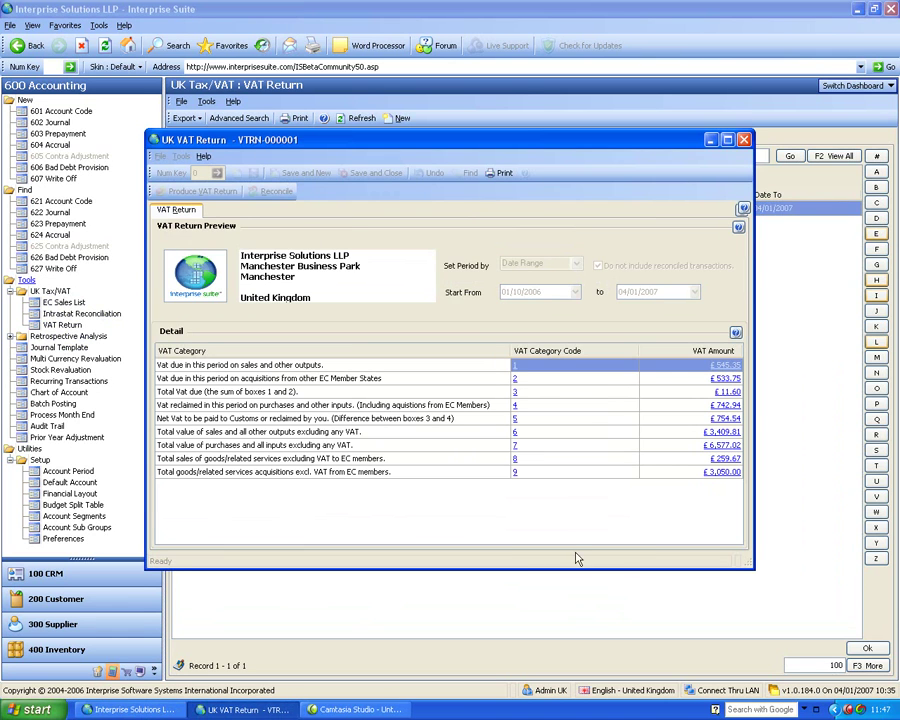
left_click(498, 174)
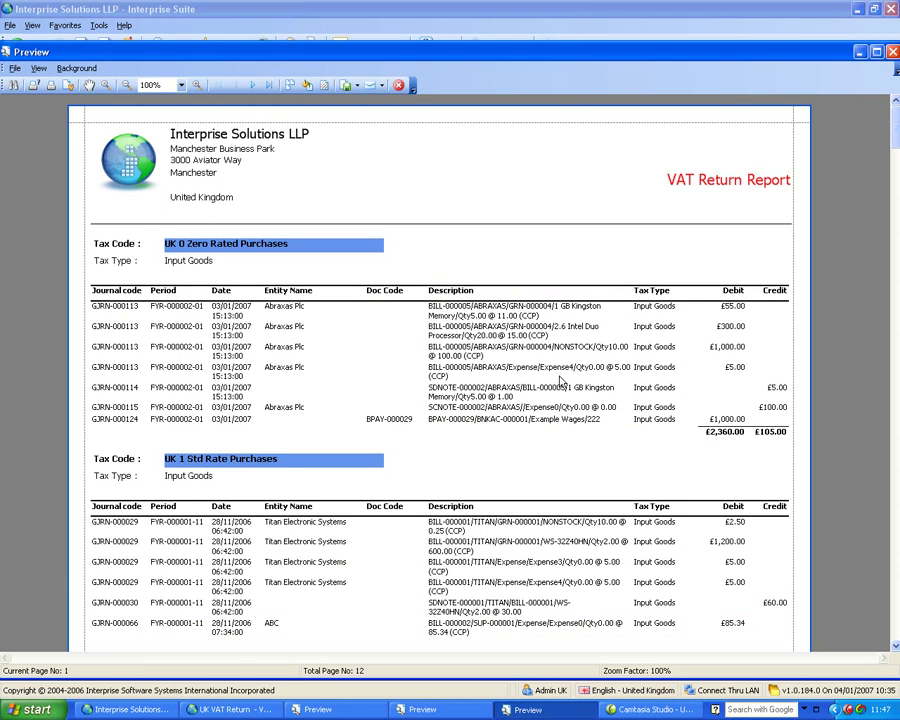
left_click(894, 53)
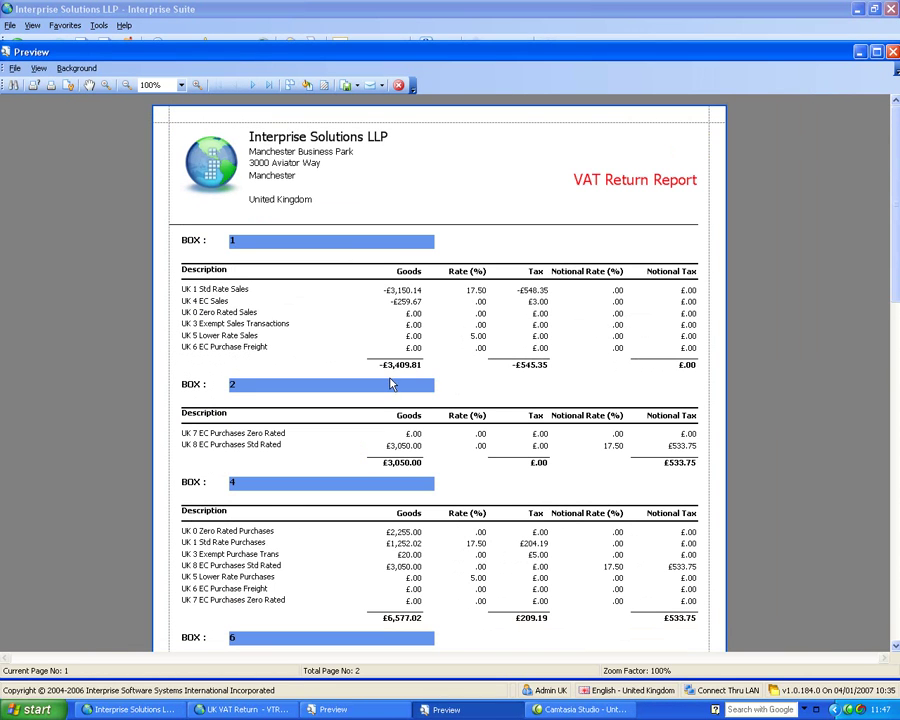
left_click(894, 53)
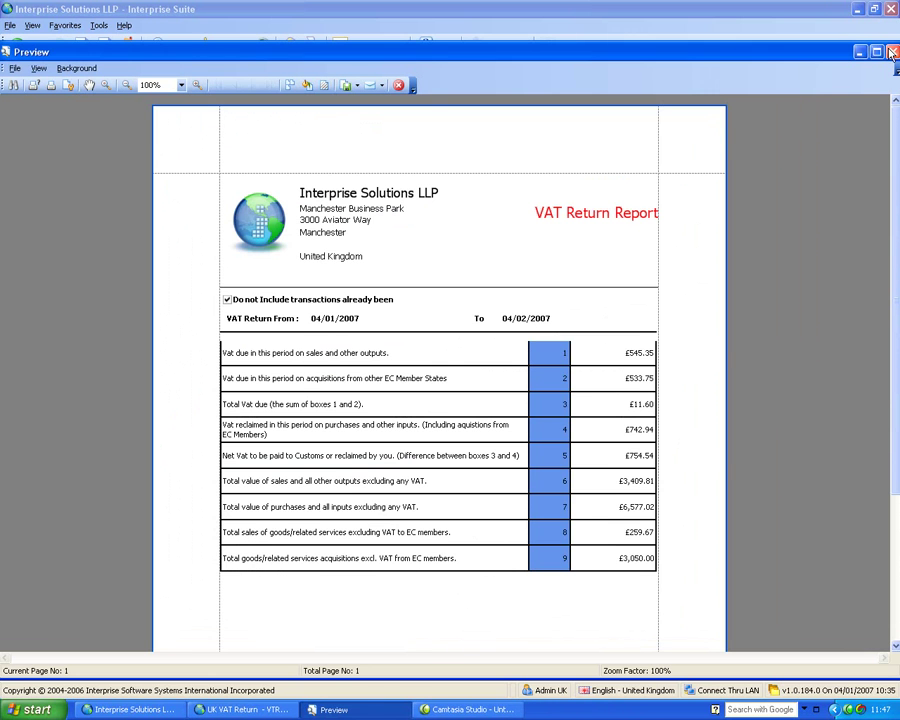
left_click(894, 53)
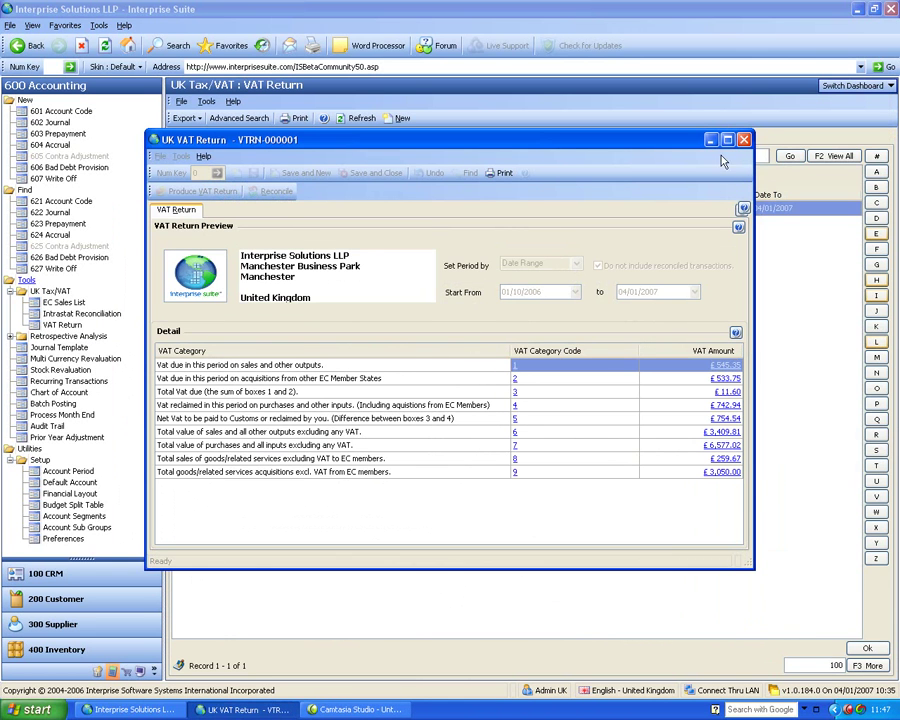
left_click(744, 140)
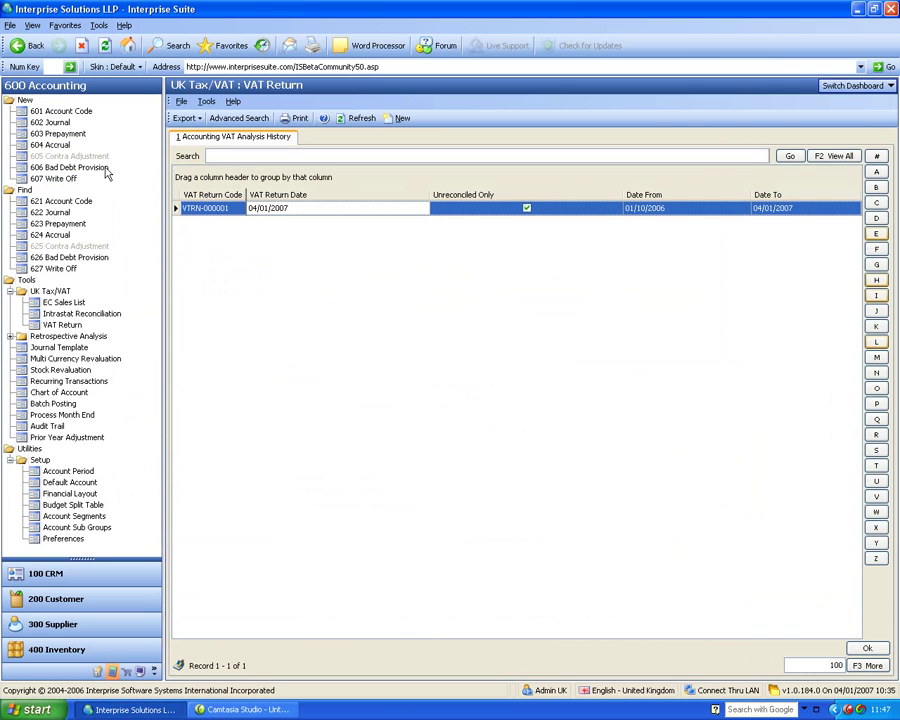
Open a blank journal to examine its tax code column, and close it without saving.
left_click(55, 123)
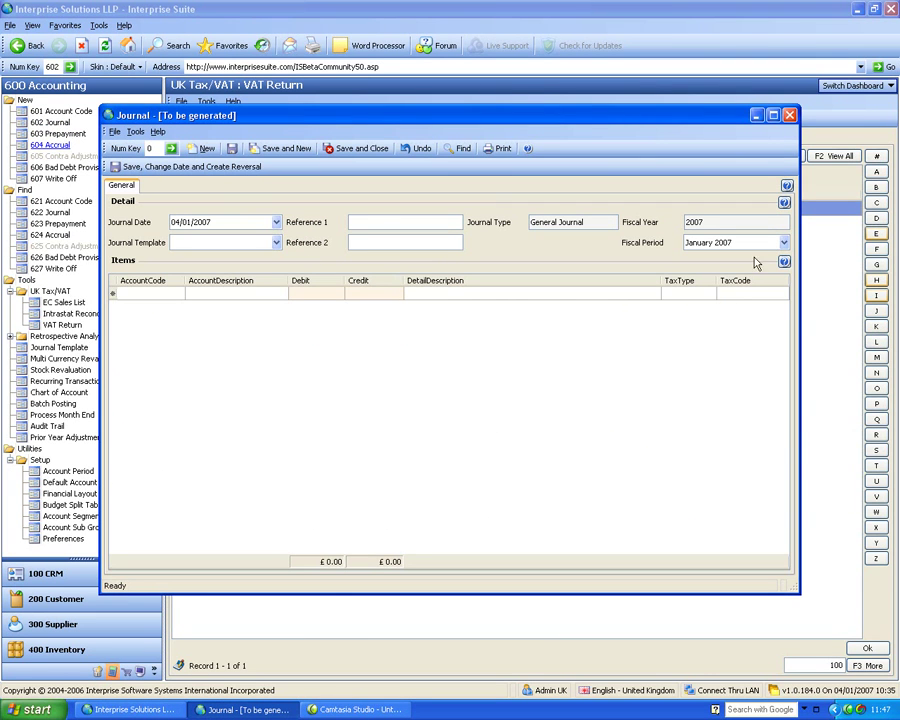
left_click(735, 295)
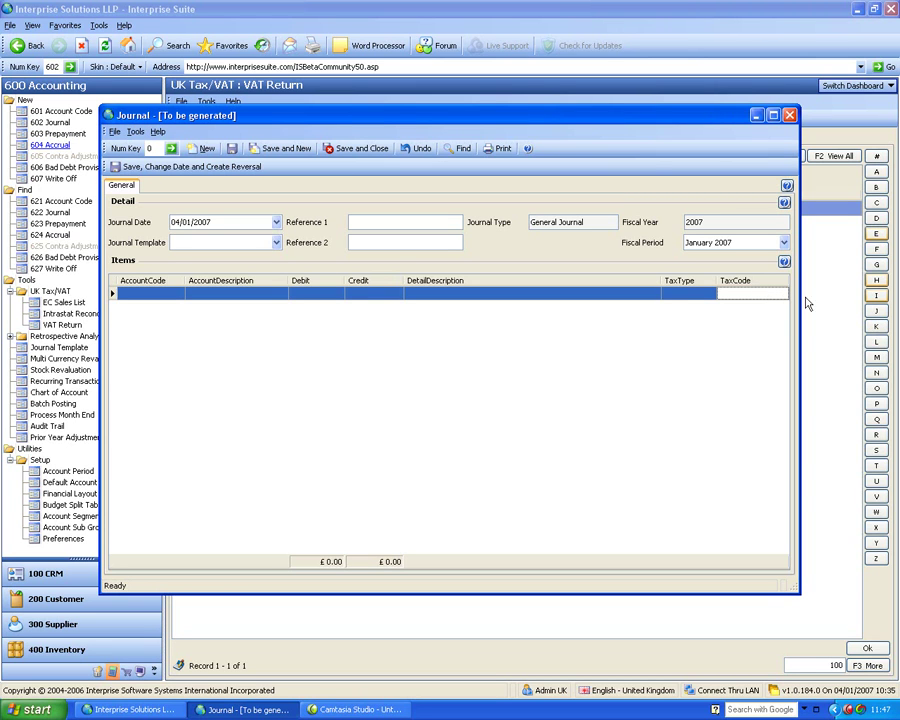
left_click(790, 116)
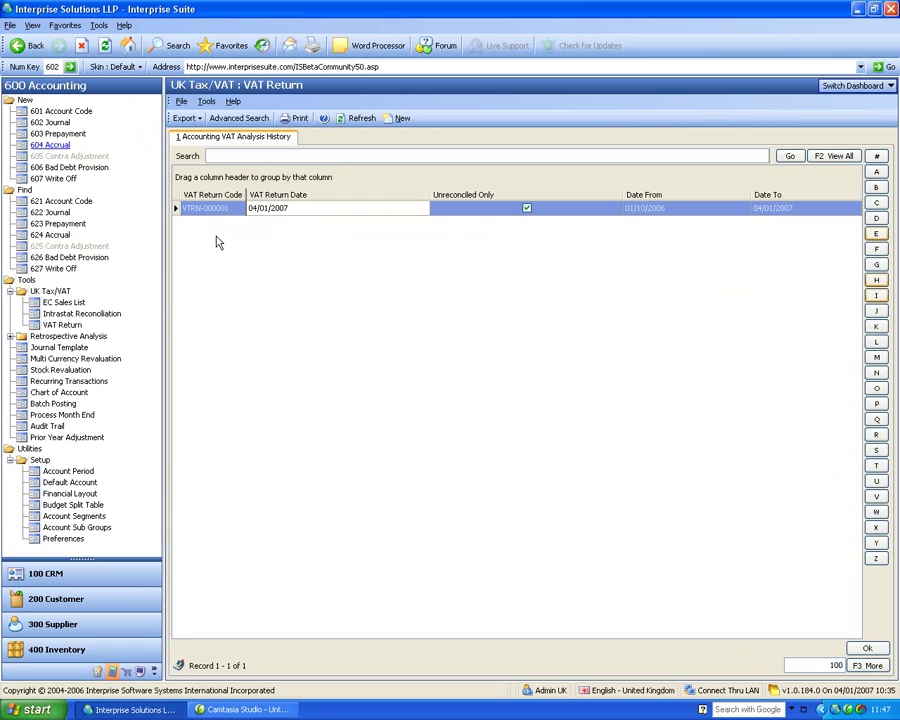
Collapse the UK Tax/VAT group and look over the tools under Retrospective Analysis.
left_click(10, 291)
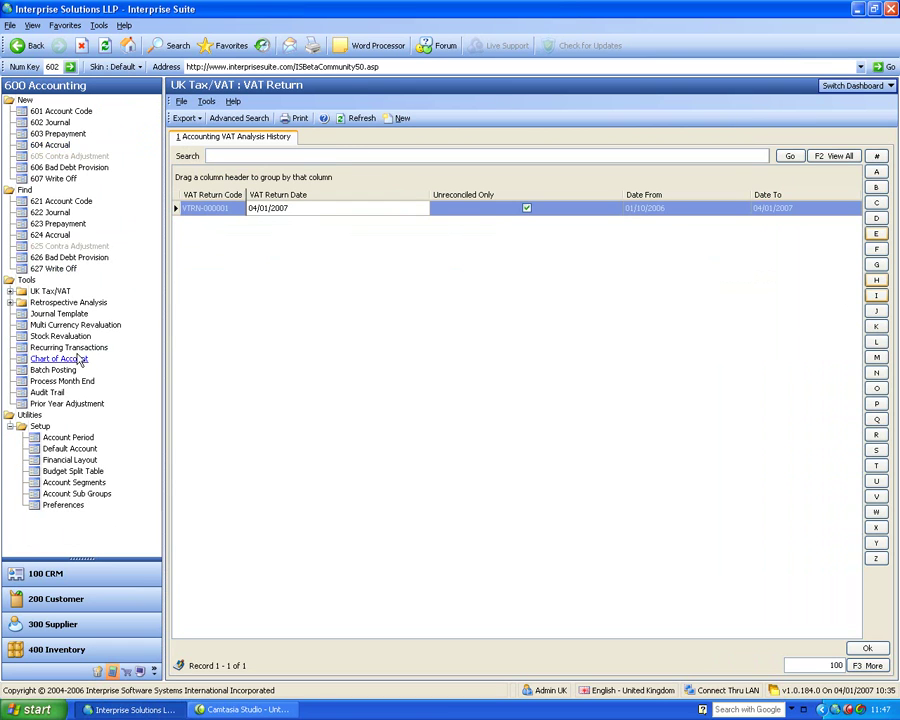
left_click(57, 305)
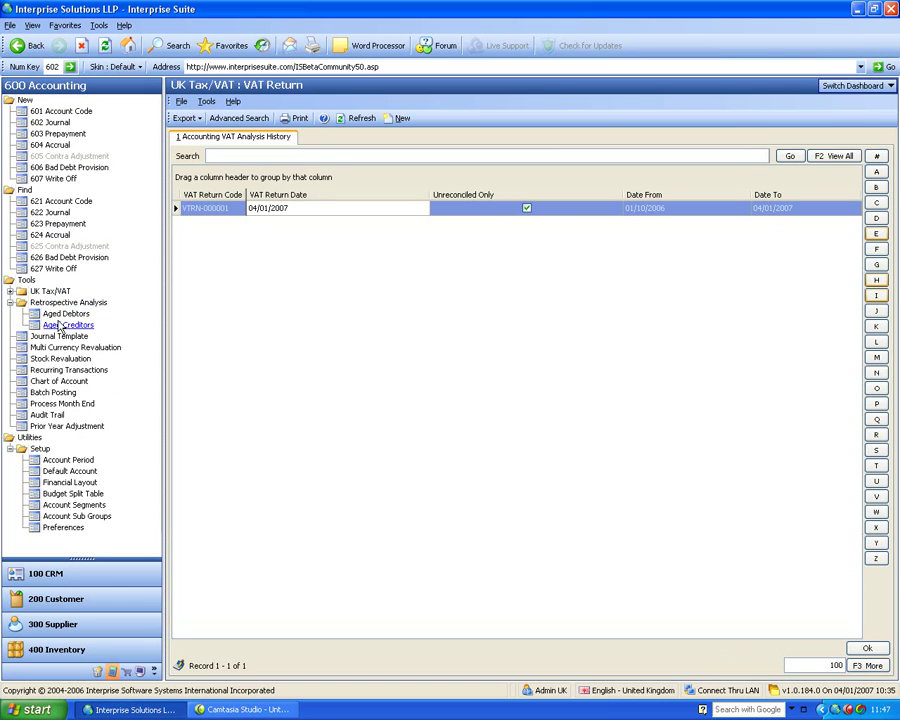
left_click(10, 302)
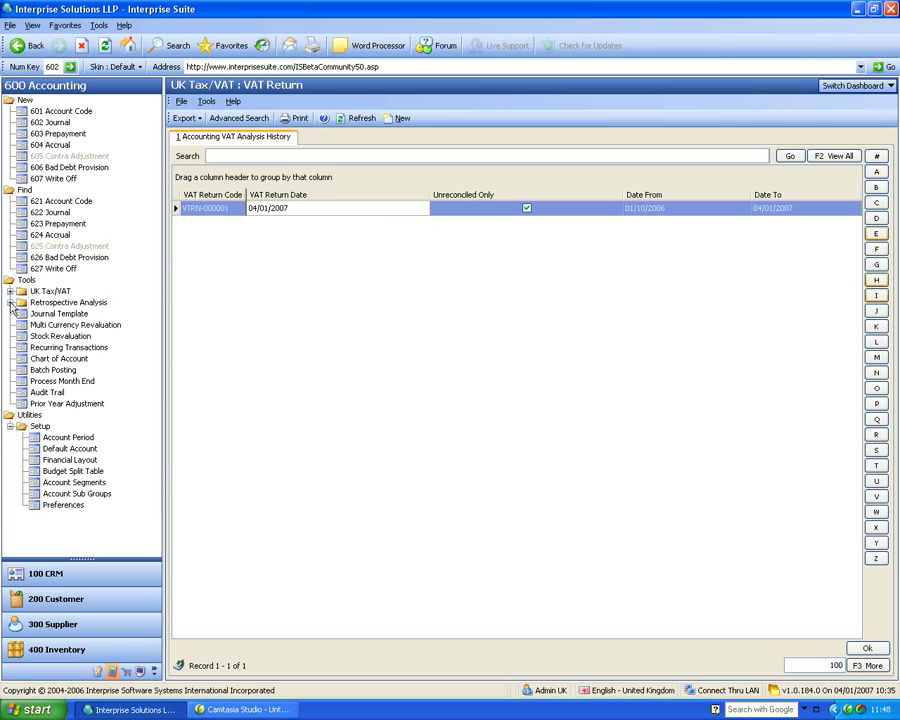
Create a new multi-currency revaluation and retrieve its transactions.
left_click(86, 326)
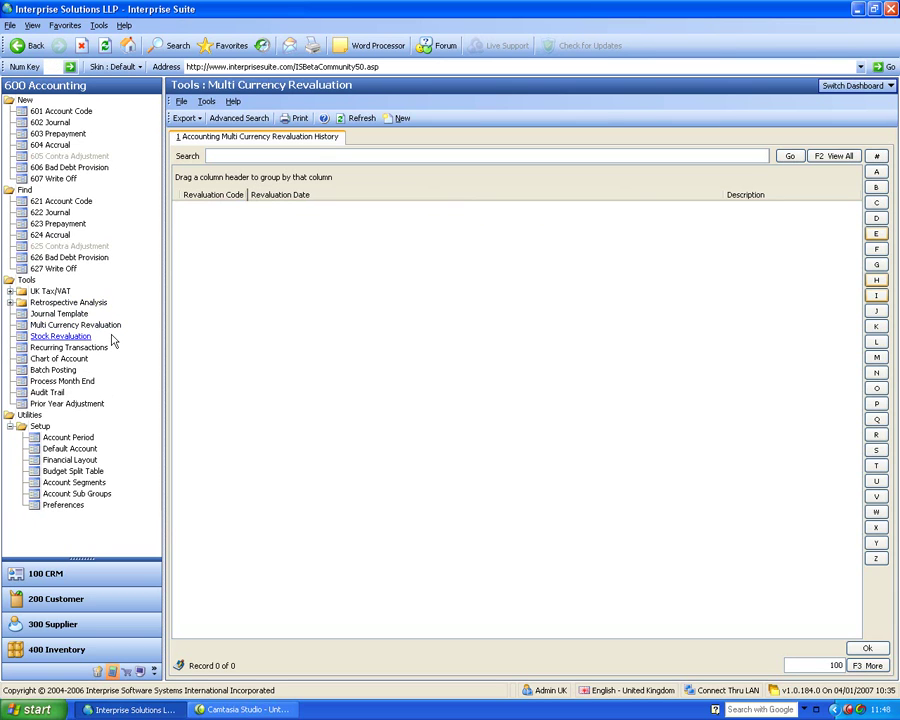
left_click(398, 118)
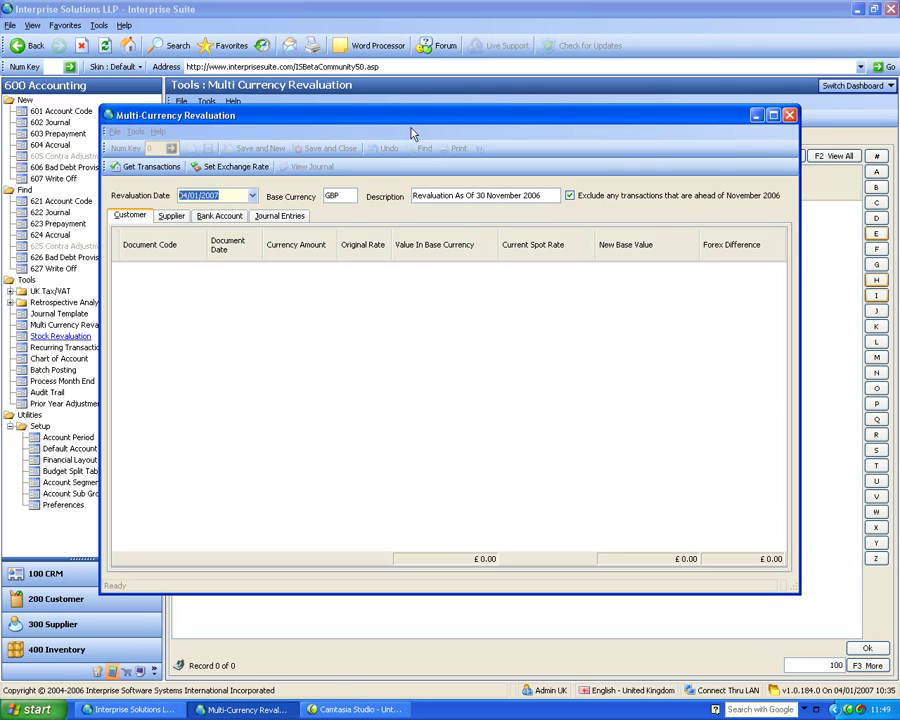
left_click_drag(414, 117, 468, 97)
left_click(217, 148)
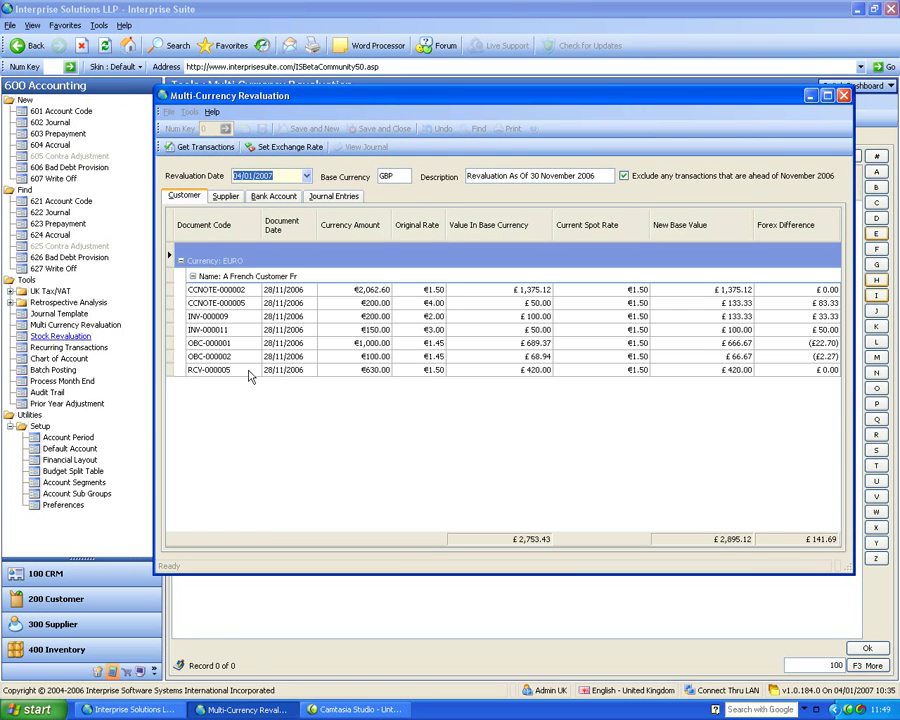
Review the revaluation's customer, supplier and bank account figures and its debit and credit journal entries.
left_click(229, 331)
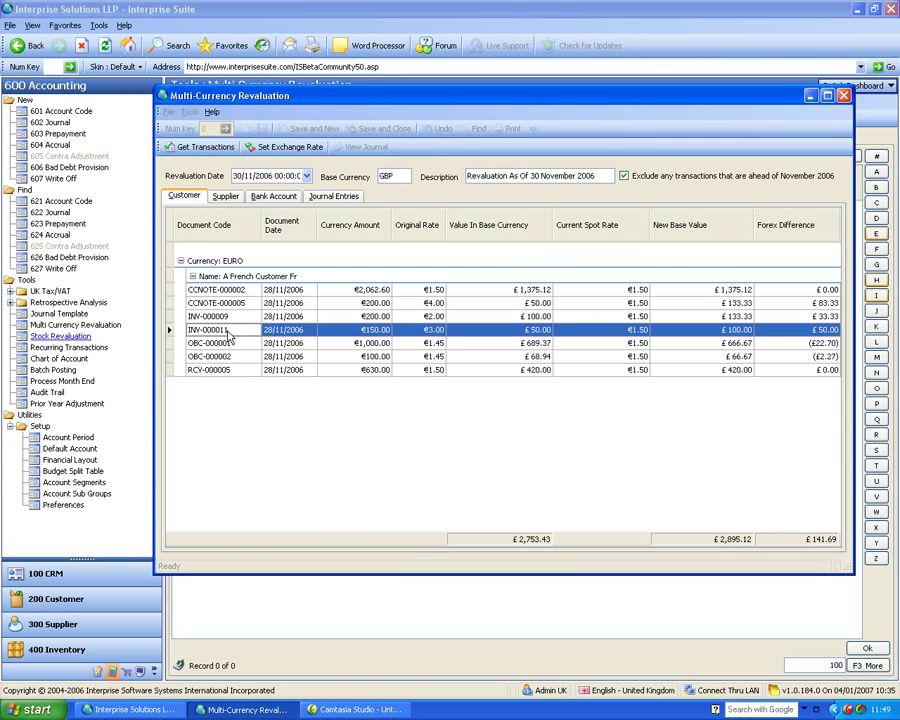
left_click(368, 331)
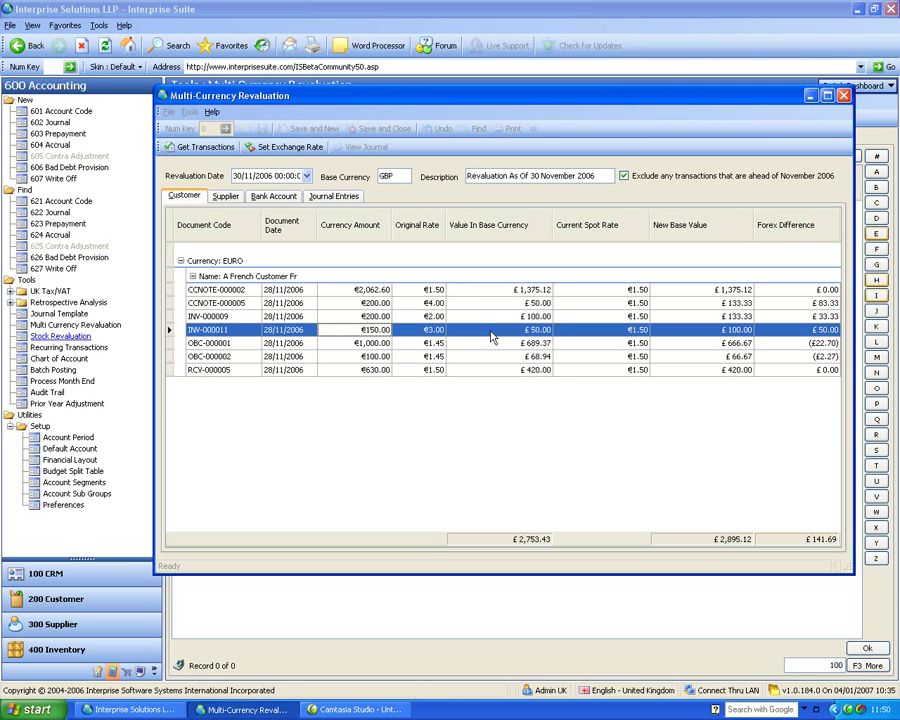
left_click(226, 196)
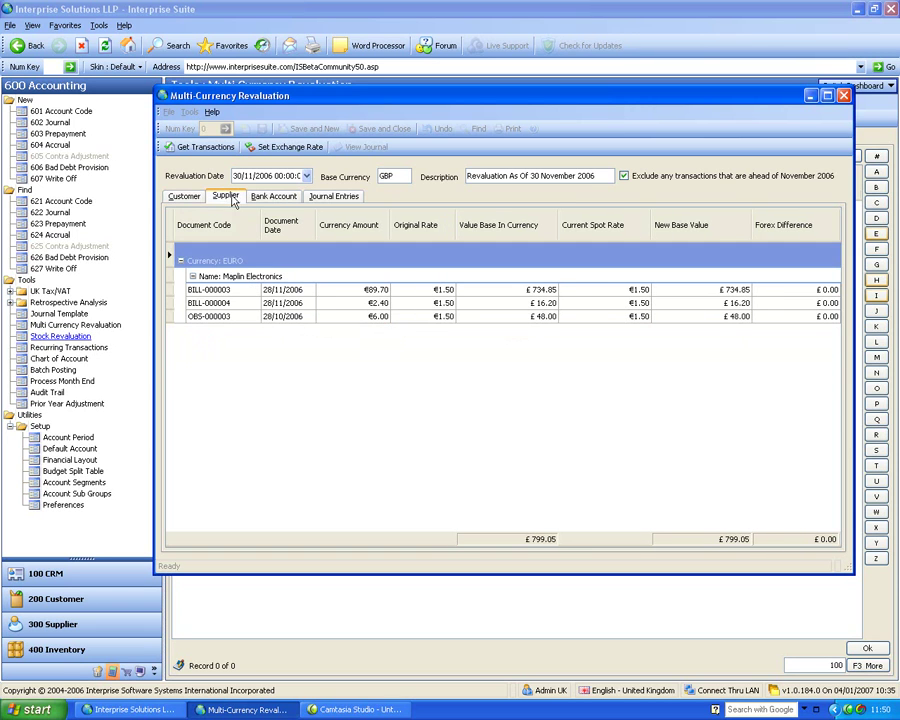
left_click(184, 196)
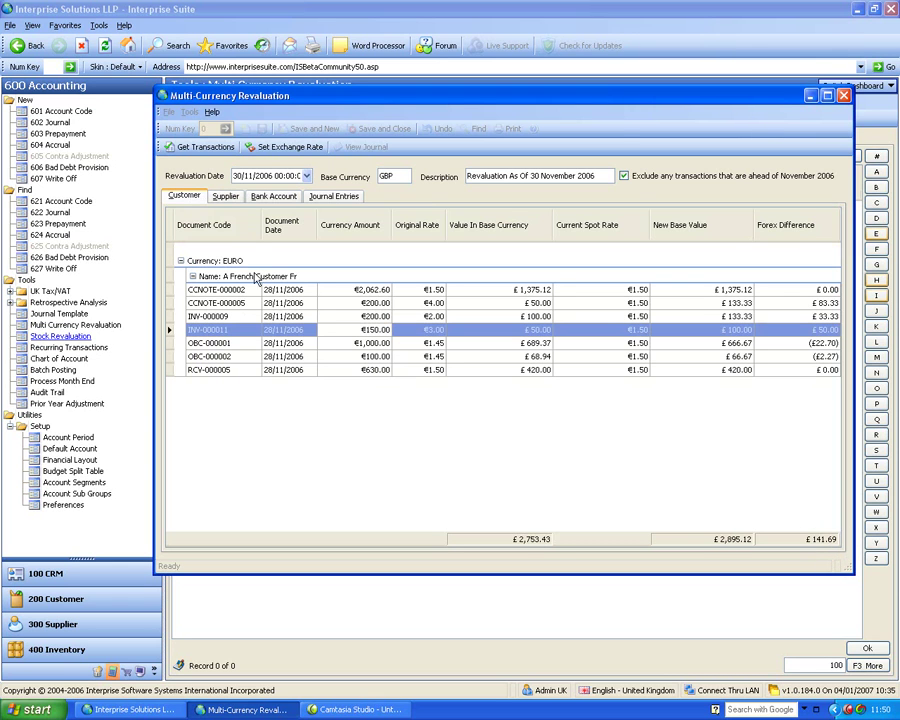
left_click(226, 196)
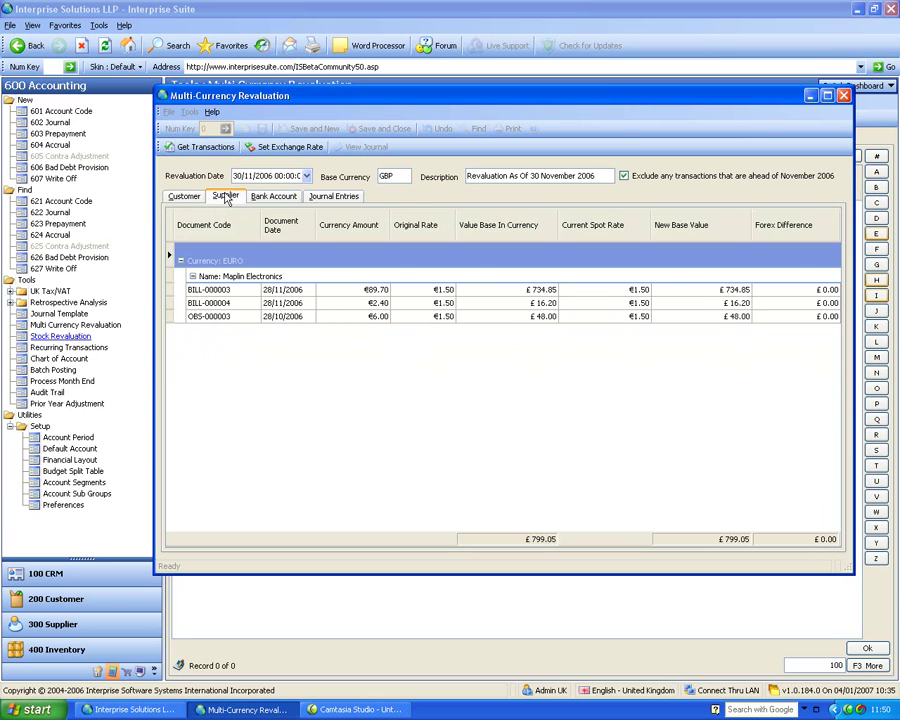
left_click(276, 197)
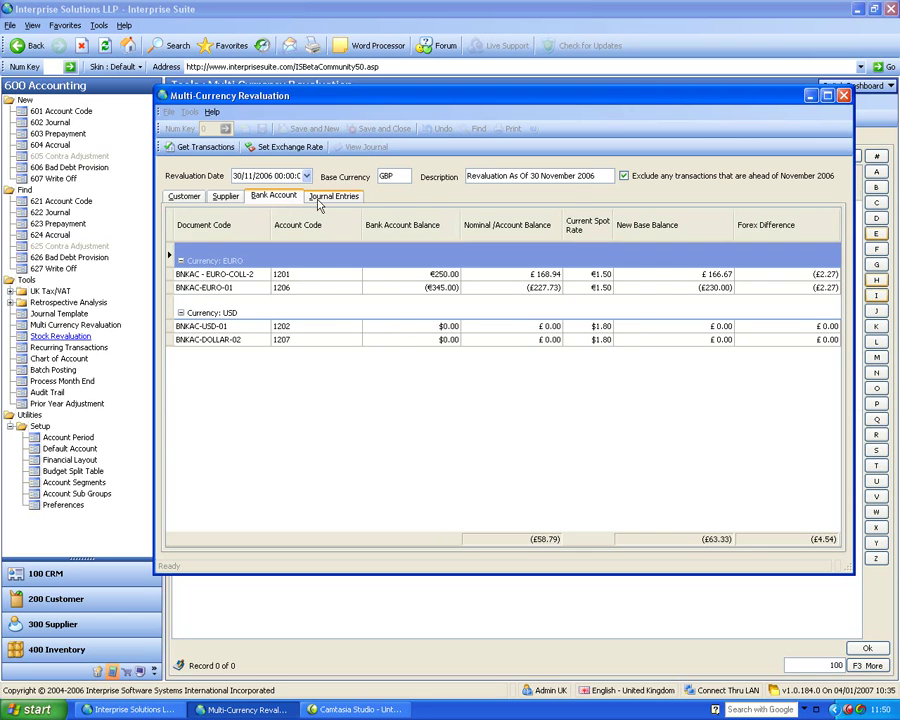
left_click(330, 196)
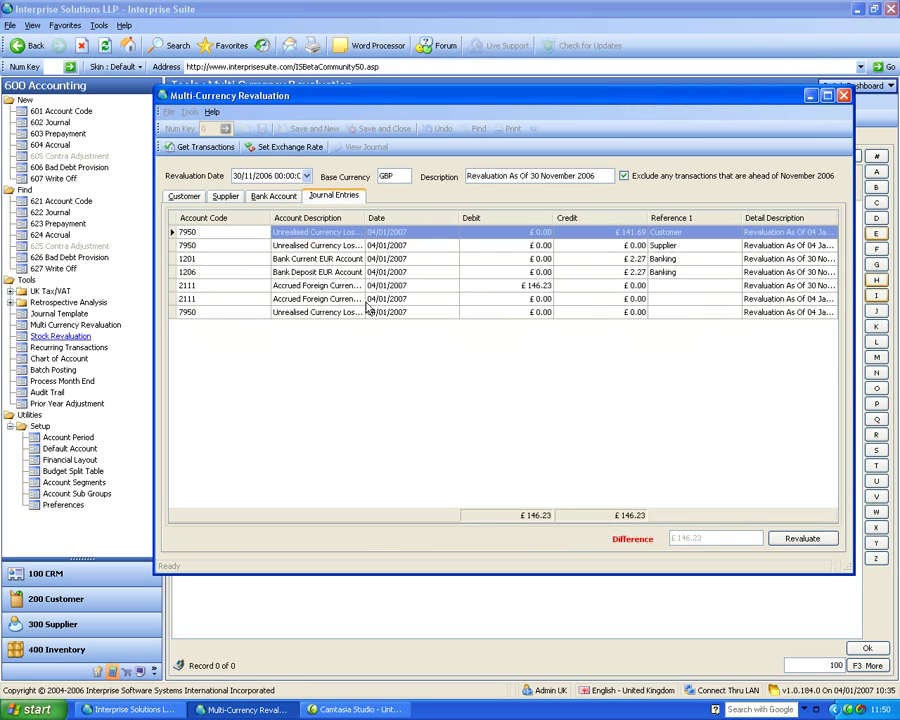
left_click(617, 238)
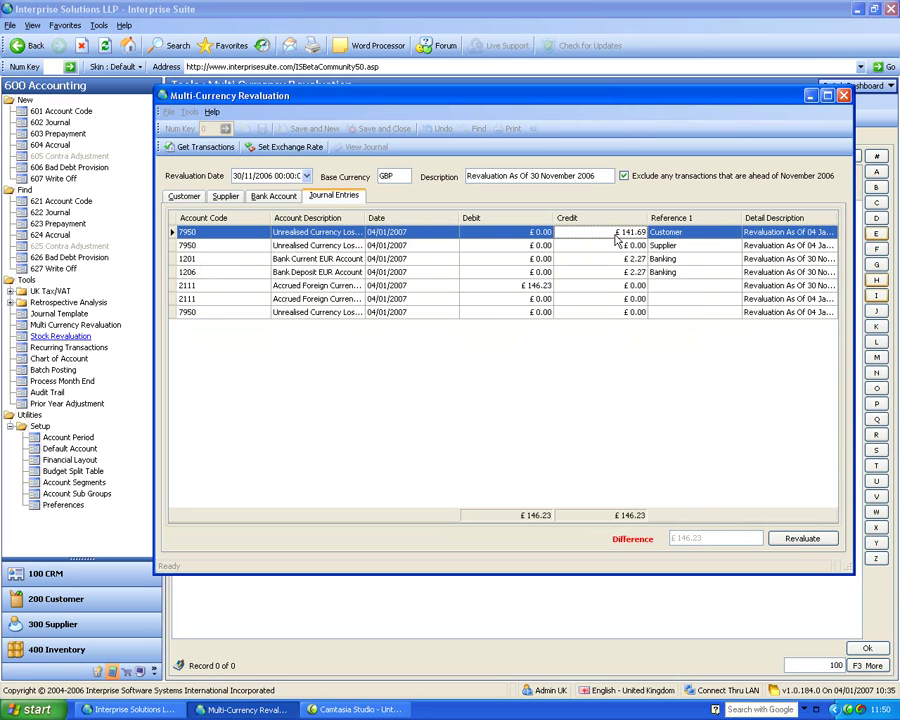
left_click(525, 286)
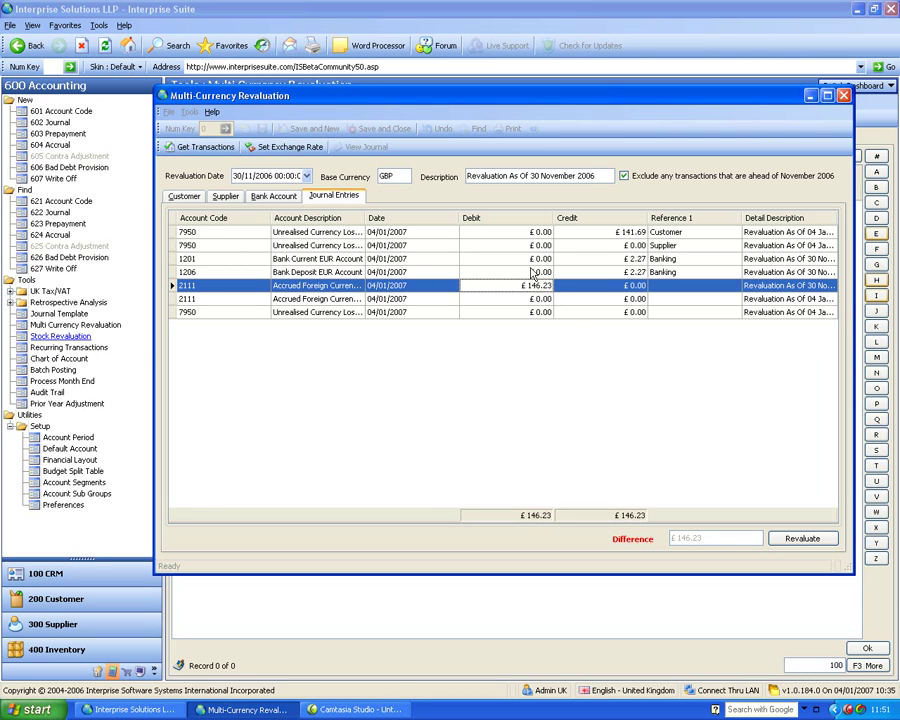
Run the revaluation, and close the resulting report previews and the revaluation window.
left_click(792, 548)
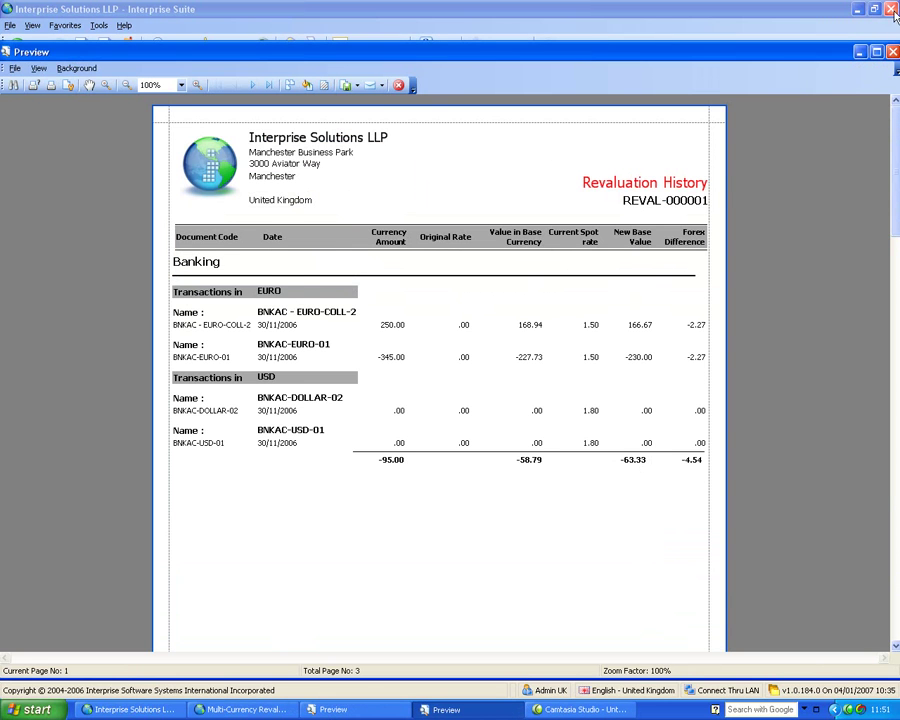
left_click(893, 51)
left_click(893, 52)
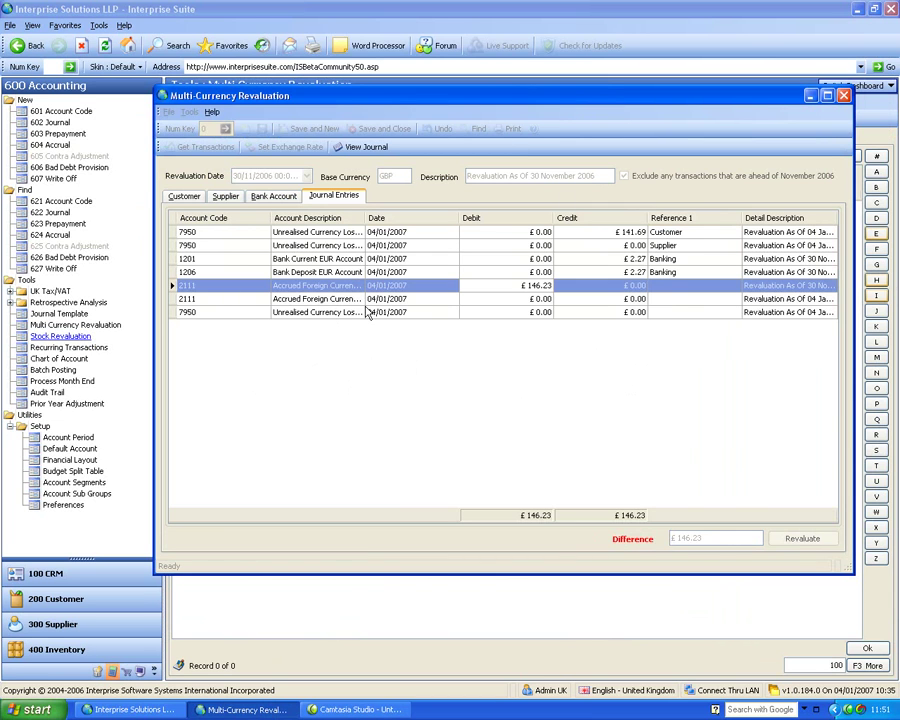
left_click(843, 95)
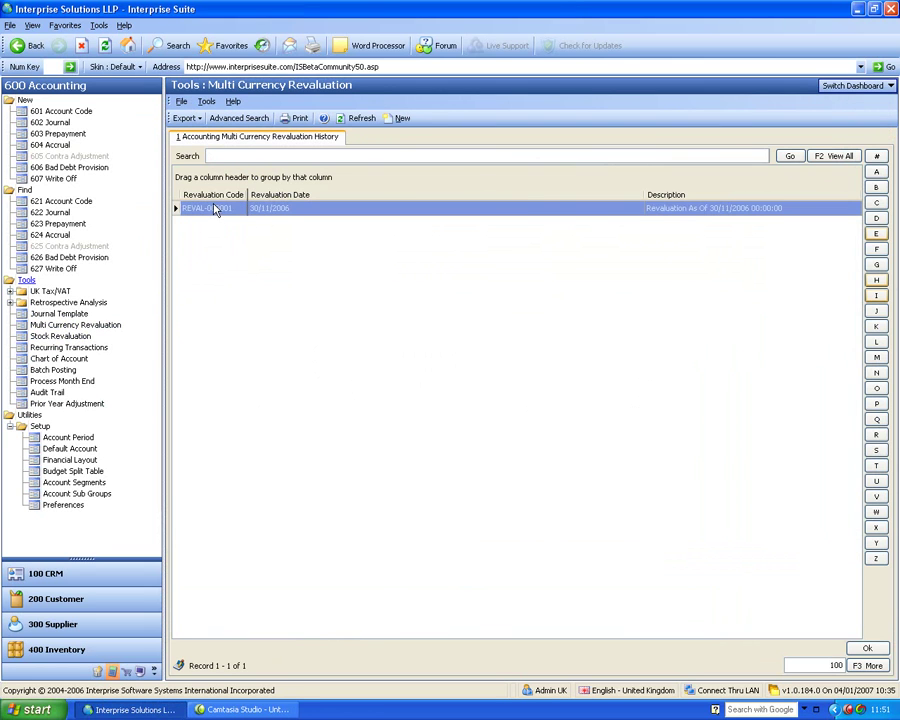
Start another multi-currency revaluation and open the euro's currency details for setting its exchange rate.
left_click(398, 119)
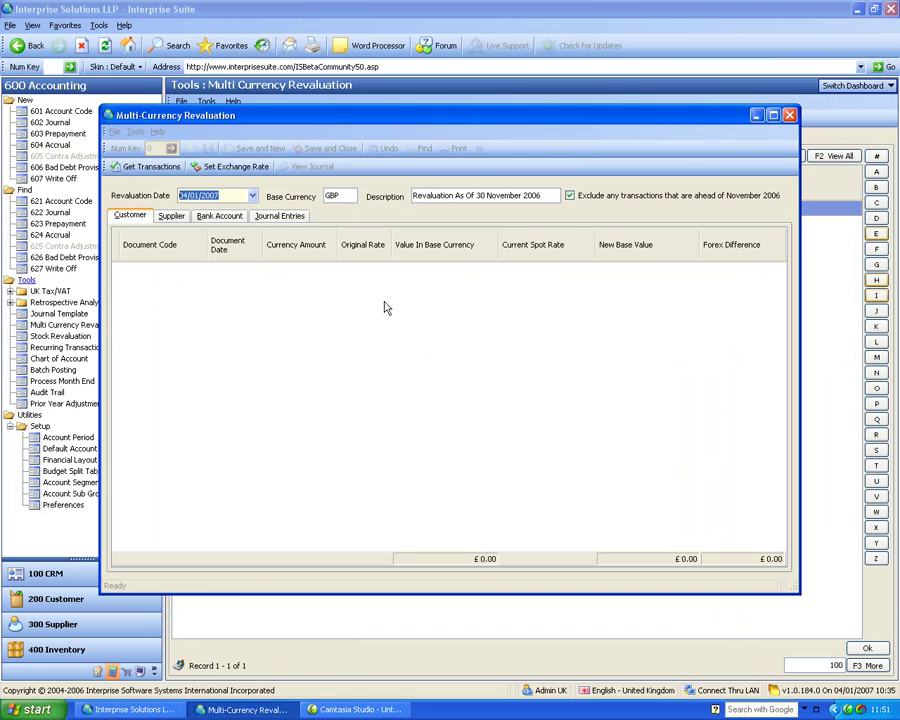
left_click(238, 168)
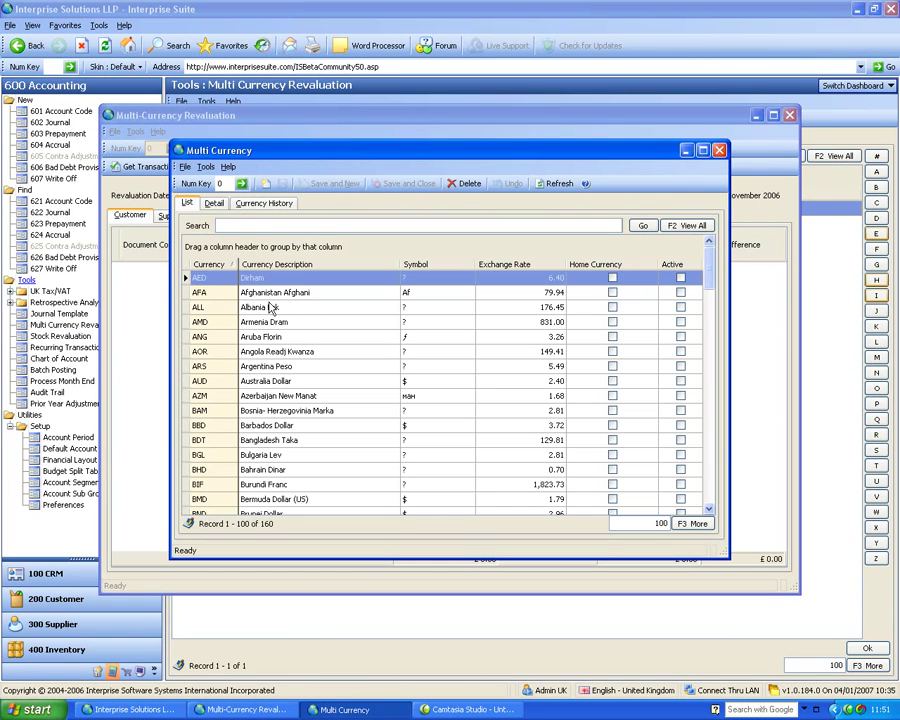
left_click(324, 226)
type("euro")
key("Return")
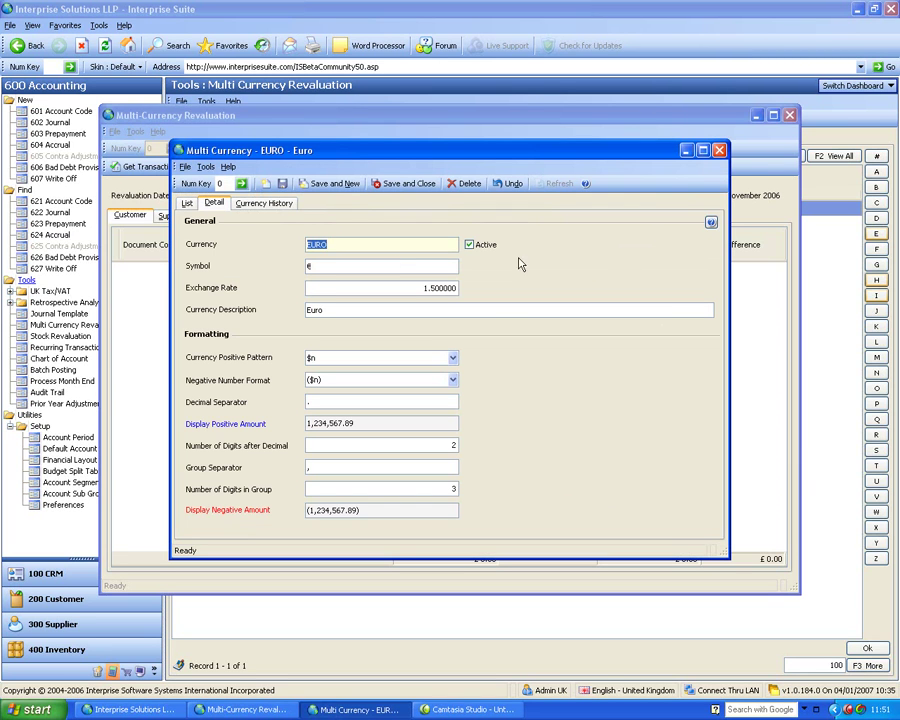
Set the euro's exchange rate to 1.7, check its currency history and return to the revaluation.
left_click(476, 287)
type("1.6")
key("BackSpace")
type("7")
key("Tab")
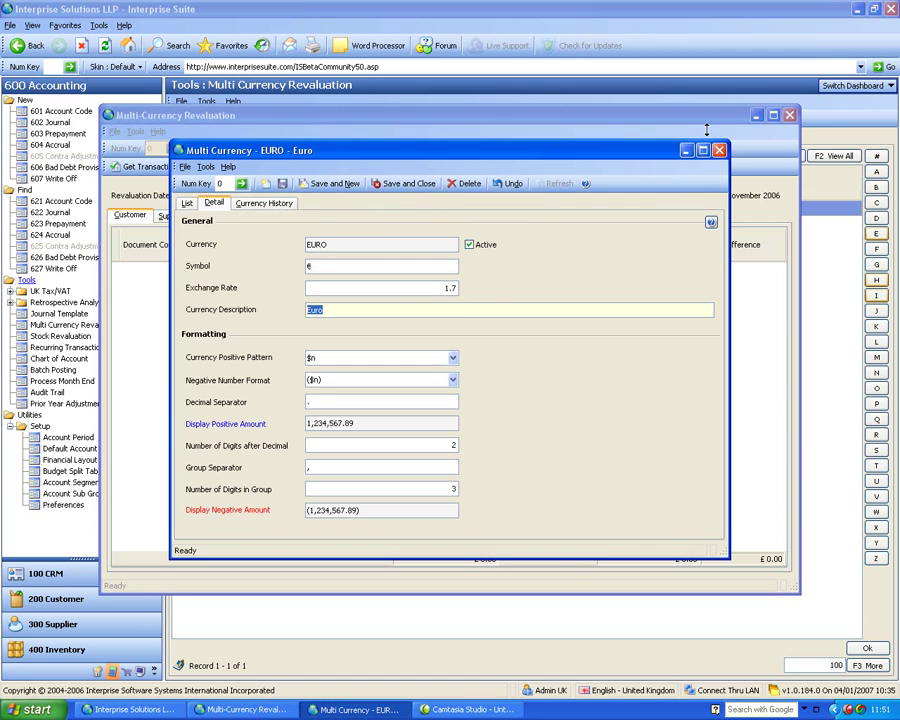
left_click(290, 204)
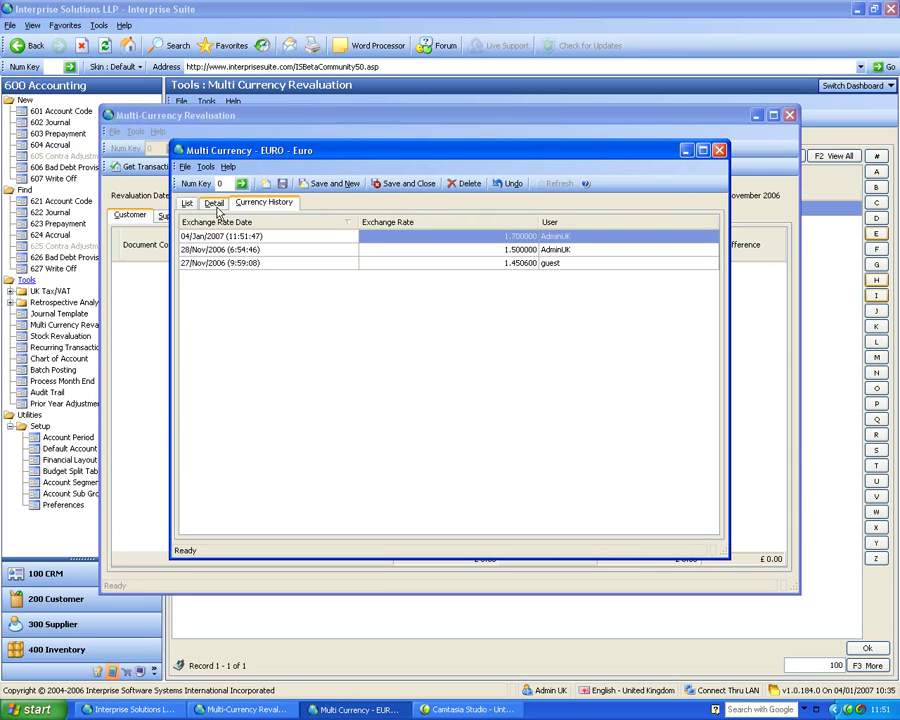
left_click(190, 206)
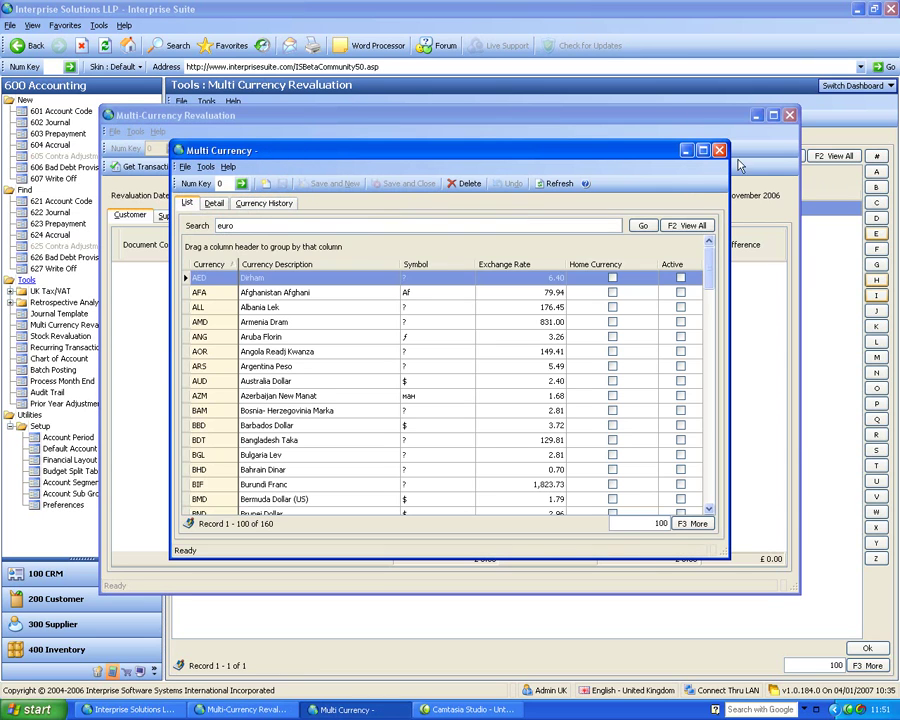
left_click(719, 150)
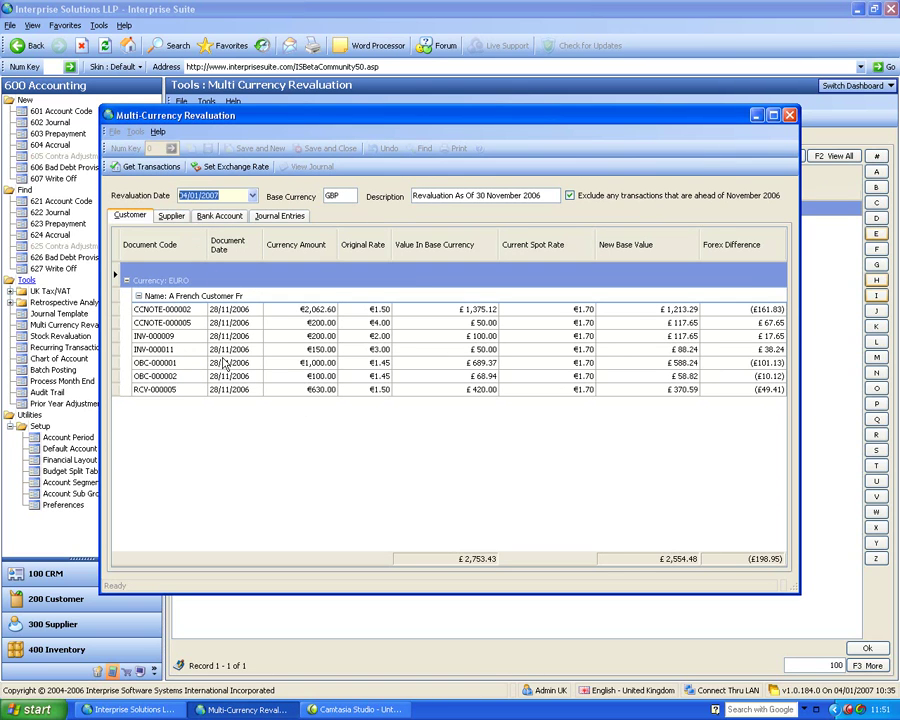
Review invoice INV-000011's revalued figures and the journal entries for account 2111, and close the revaluation without running it.
left_click(305, 350)
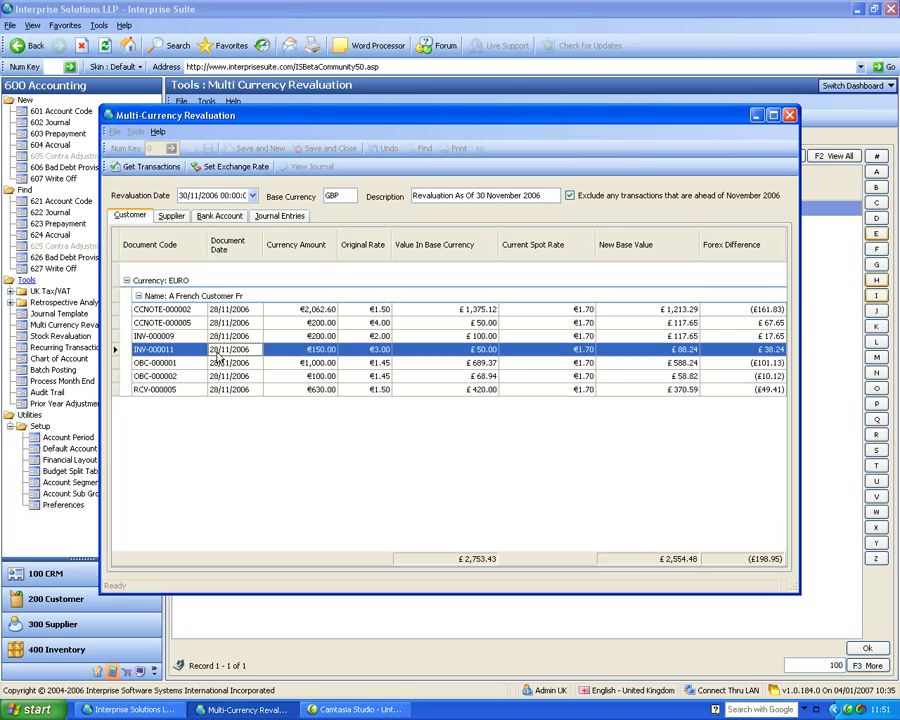
left_click(484, 350)
left_click(692, 350)
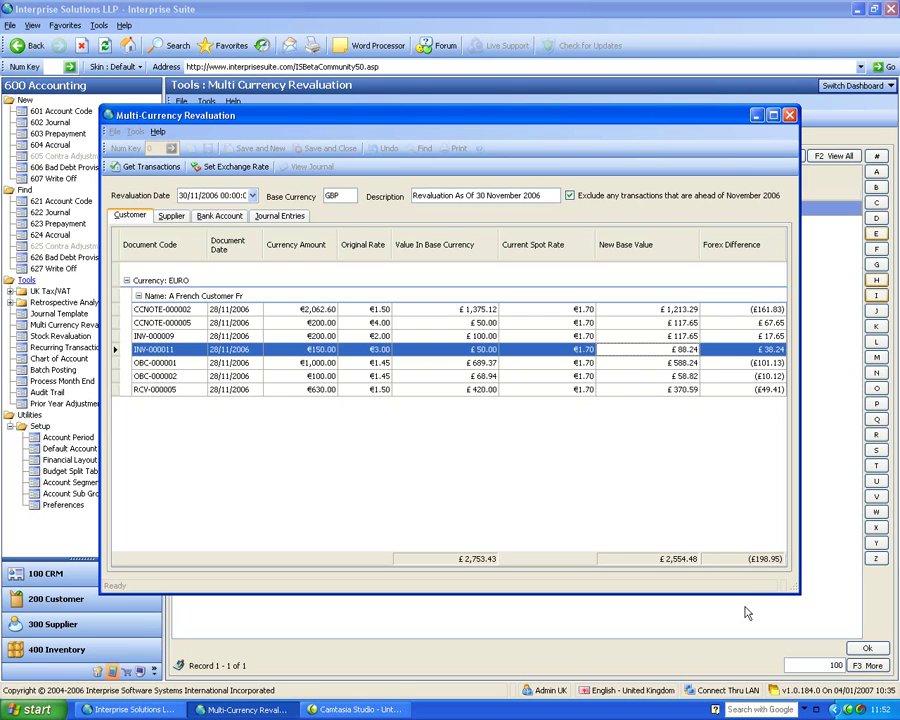
left_click(280, 216)
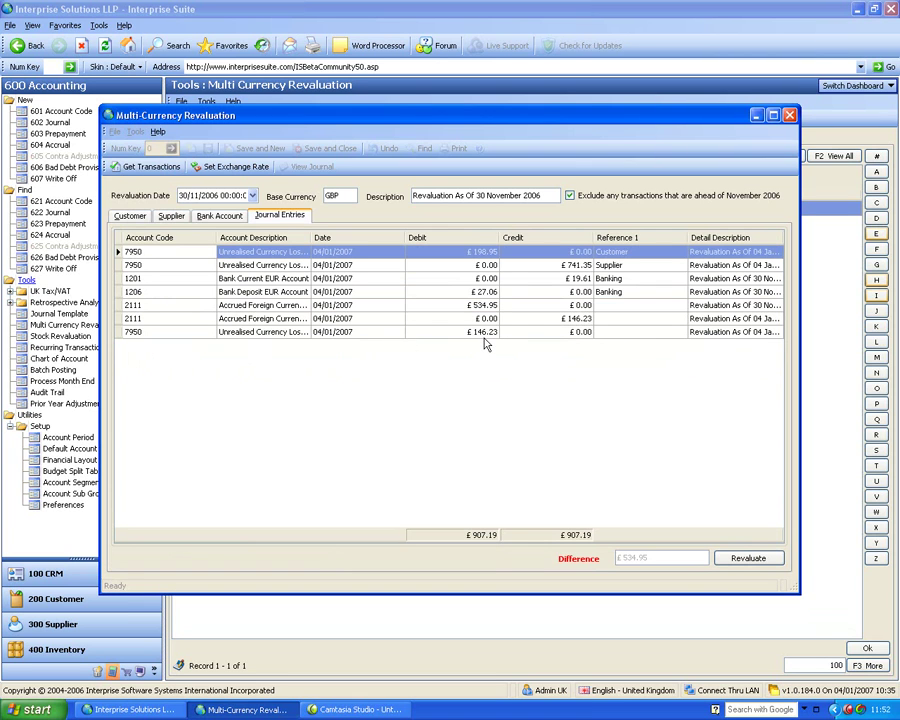
left_click(292, 319)
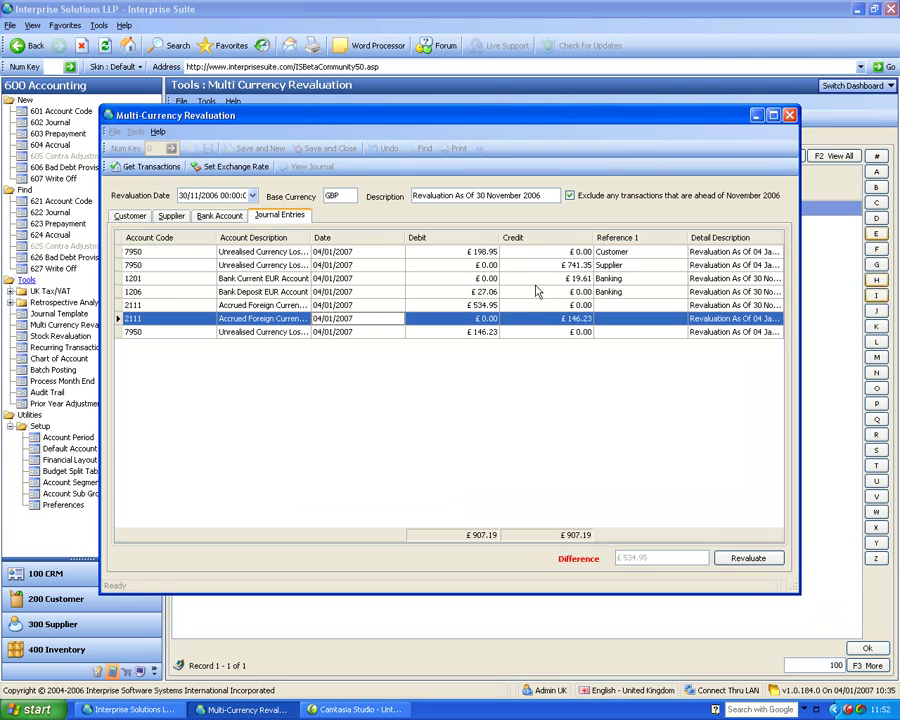
left_click(480, 306)
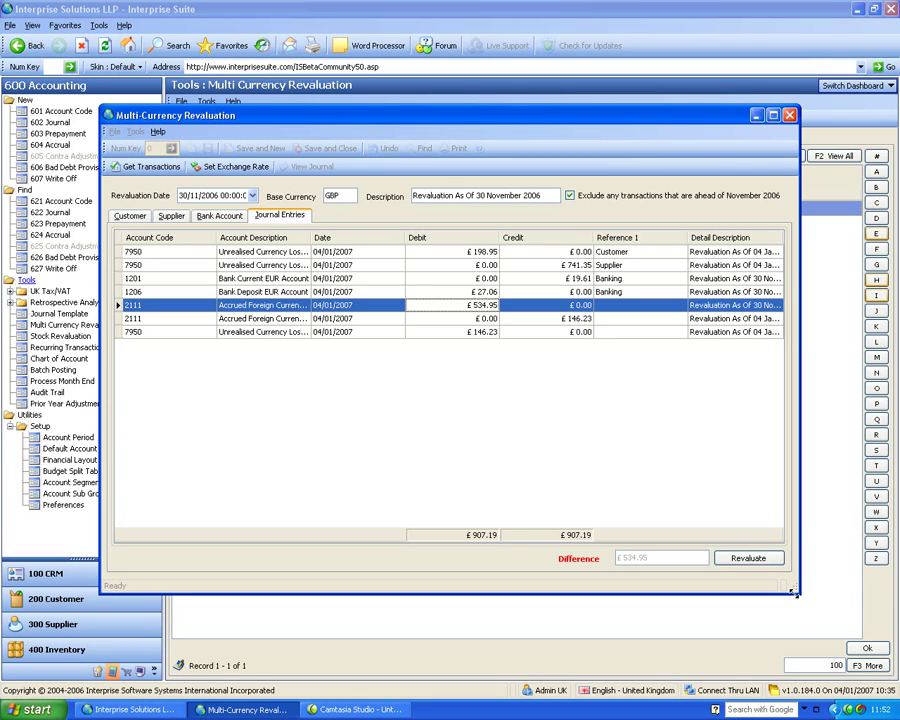
left_click(790, 117)
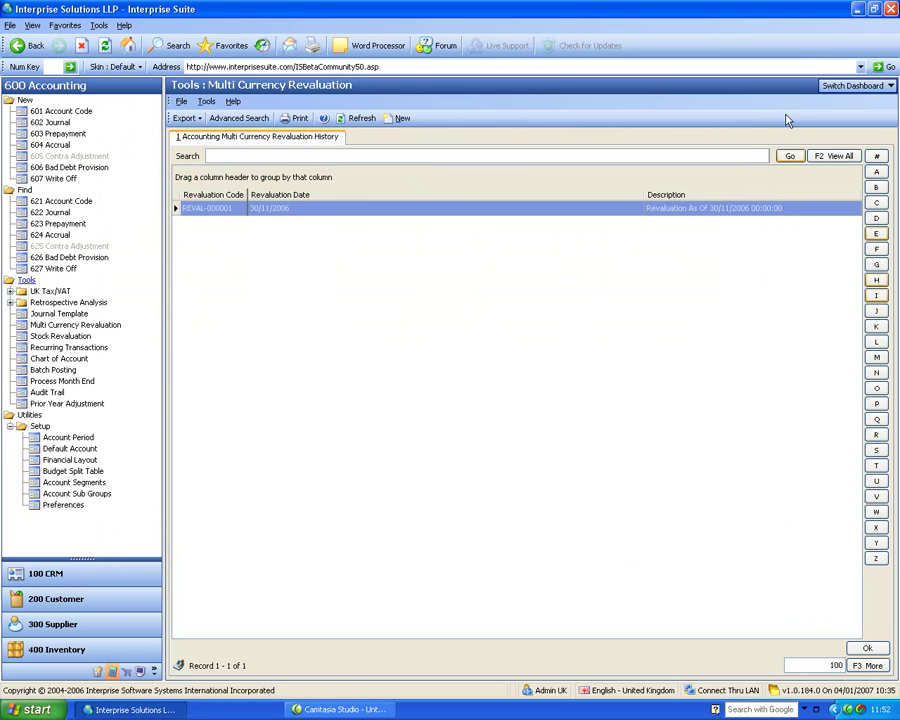
Start a new stock revaluation and enlarge its window to show more of the stock items.
left_click(62, 338)
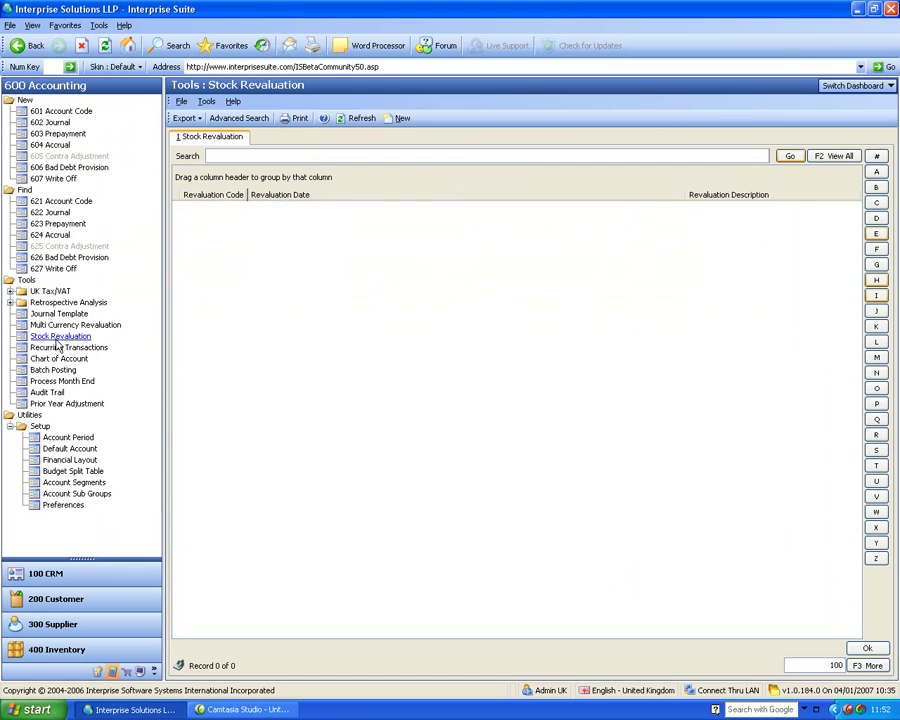
left_click(400, 118)
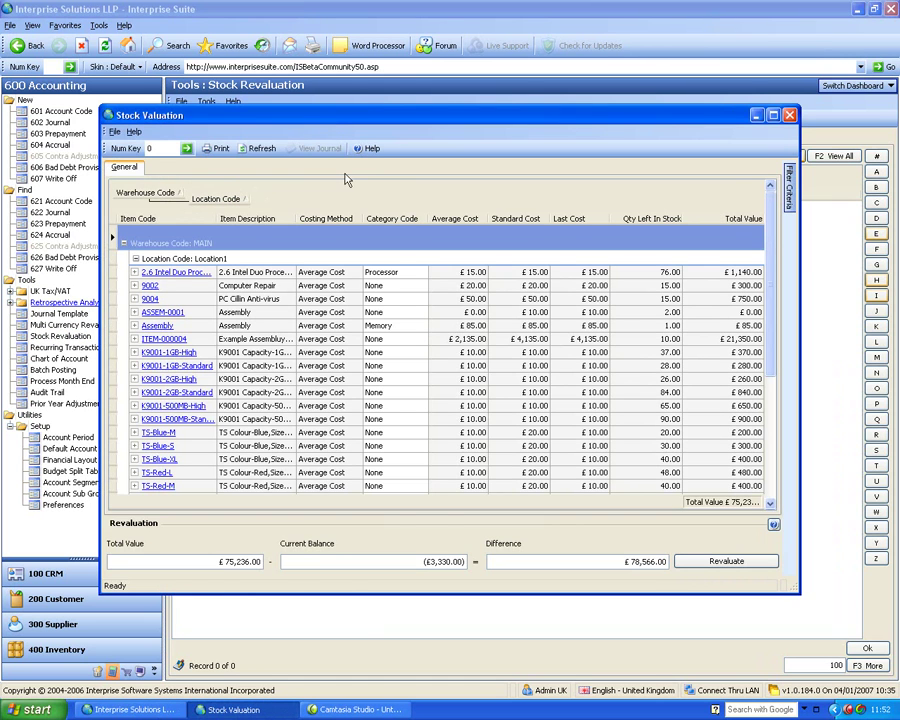
left_click_drag(332, 125, 280, 44)
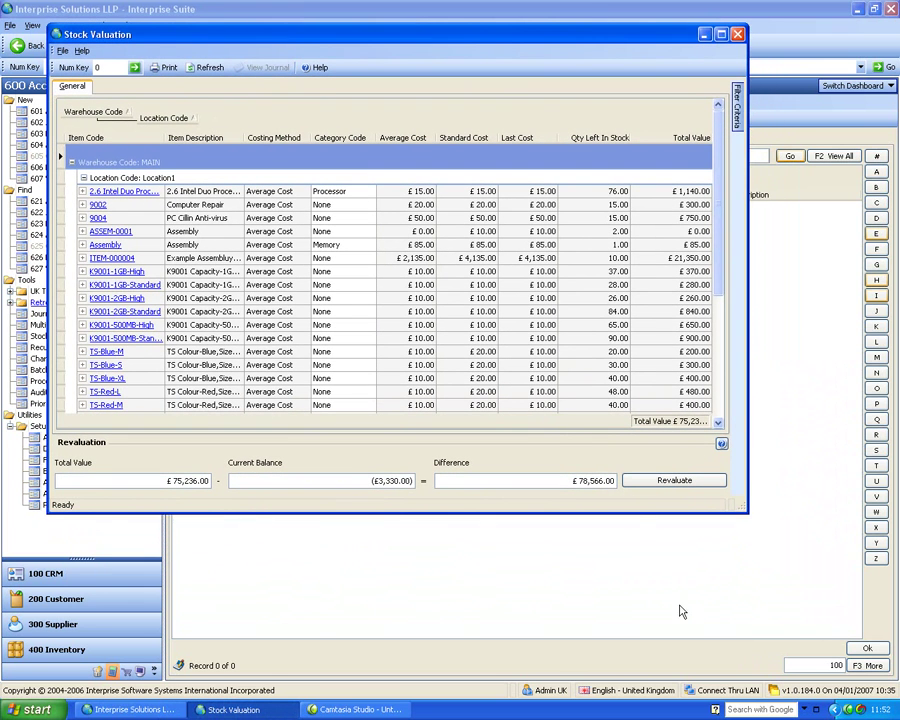
left_click_drag(746, 512, 748, 628)
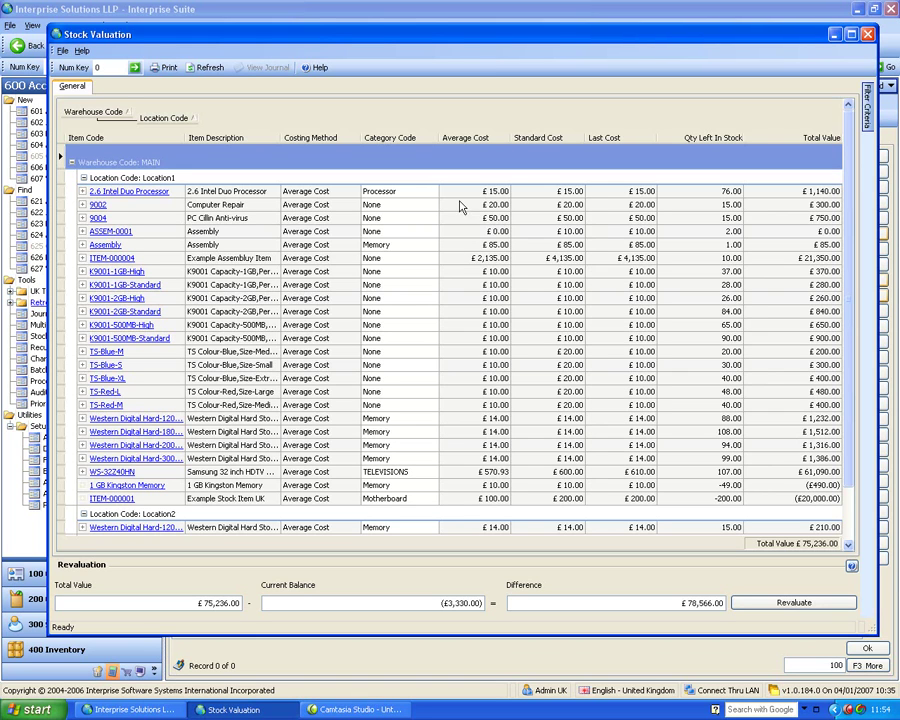
Examine the 2.6 Intel Duo Processor's average cost and the landed costs in its transaction detail, and collapse the detail again.
left_click(461, 193)
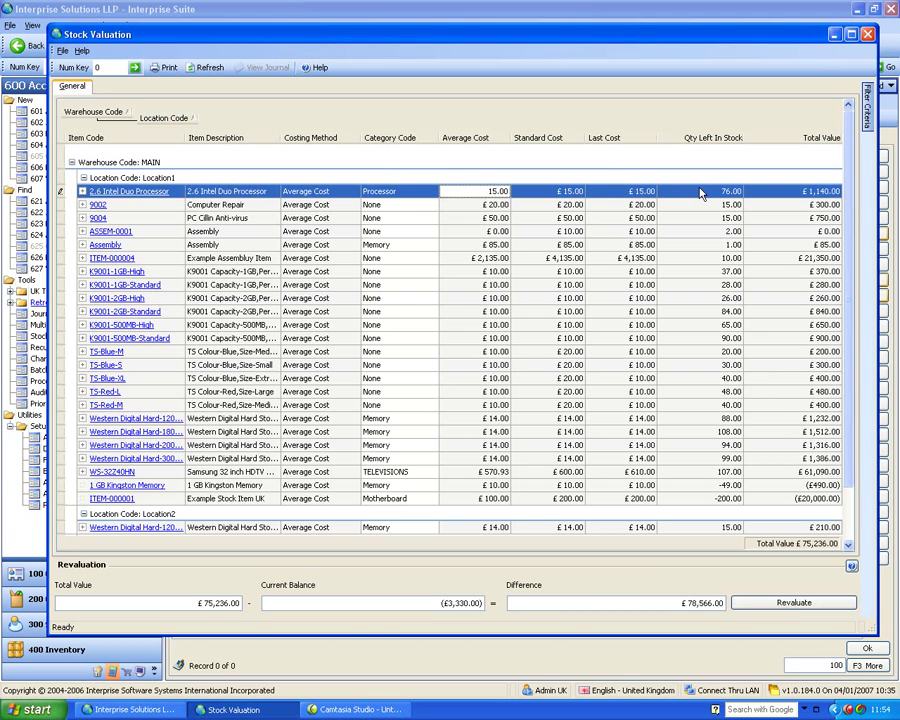
left_click(82, 191)
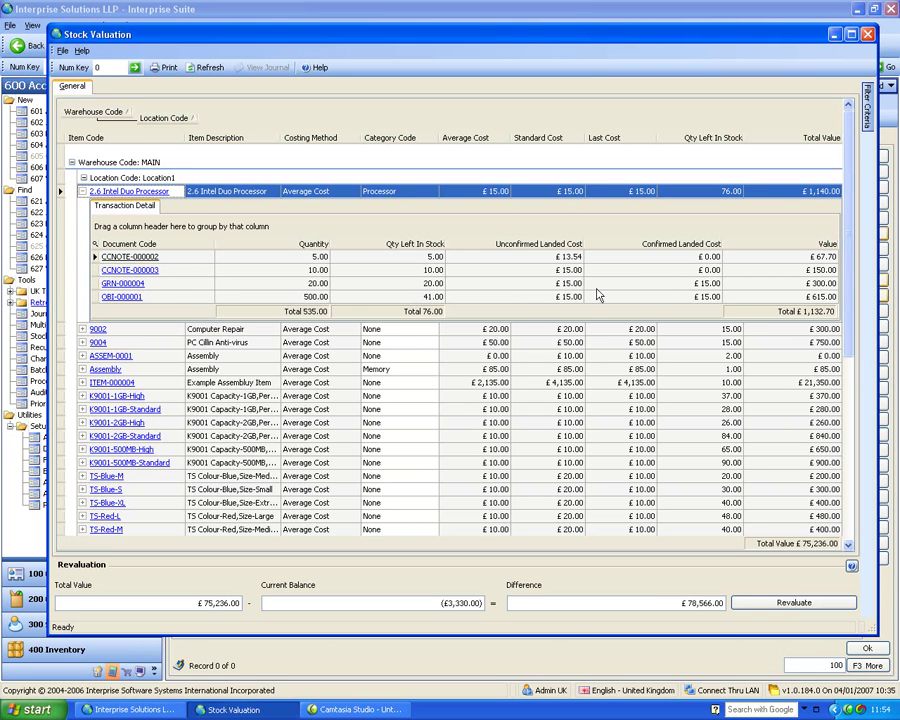
left_click(540, 258)
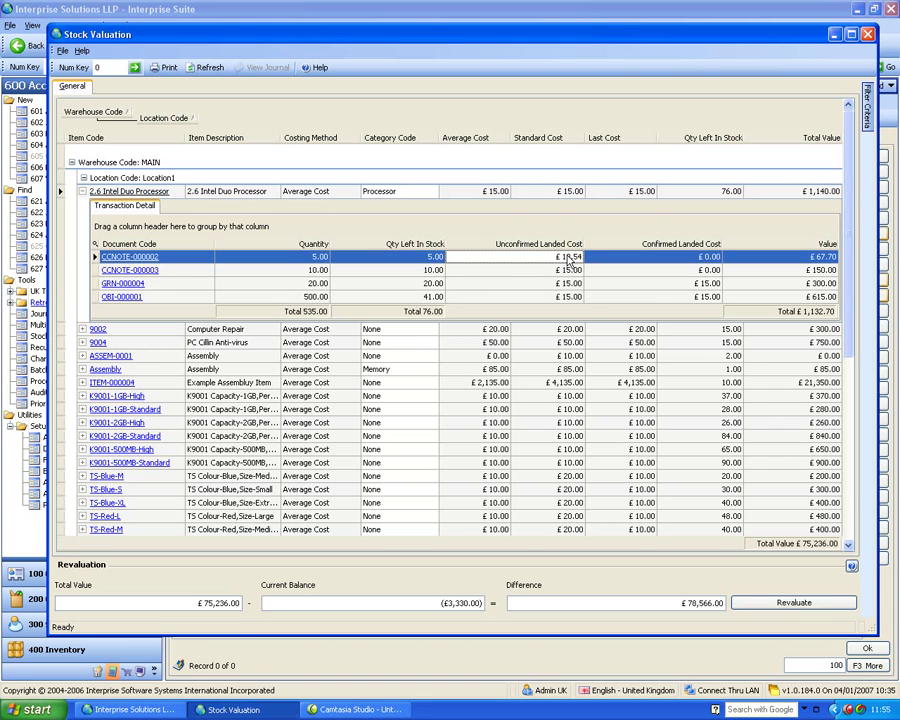
left_click(545, 284)
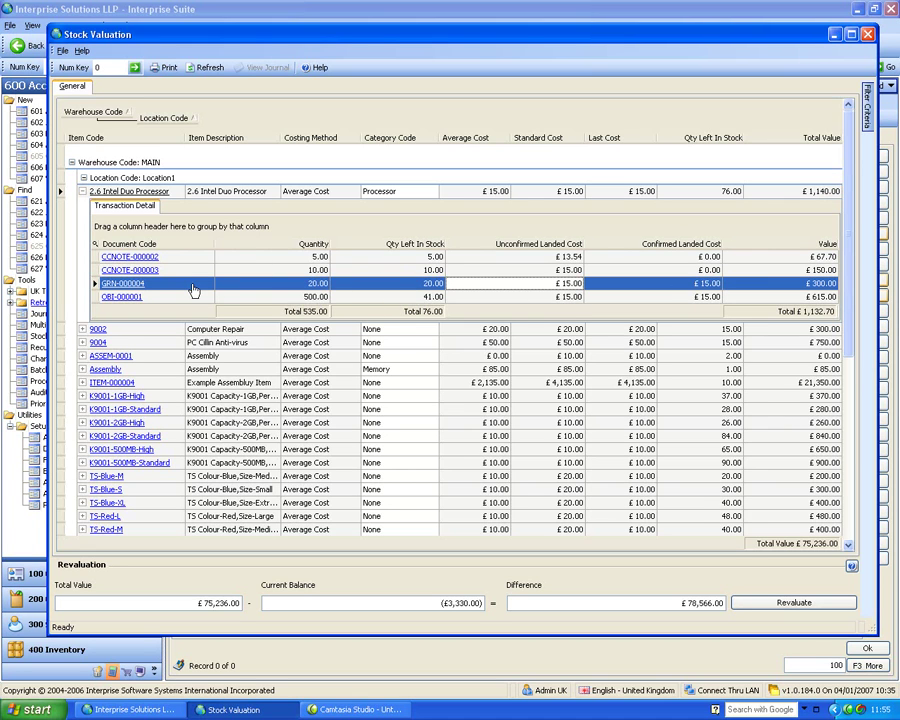
left_click(83, 192)
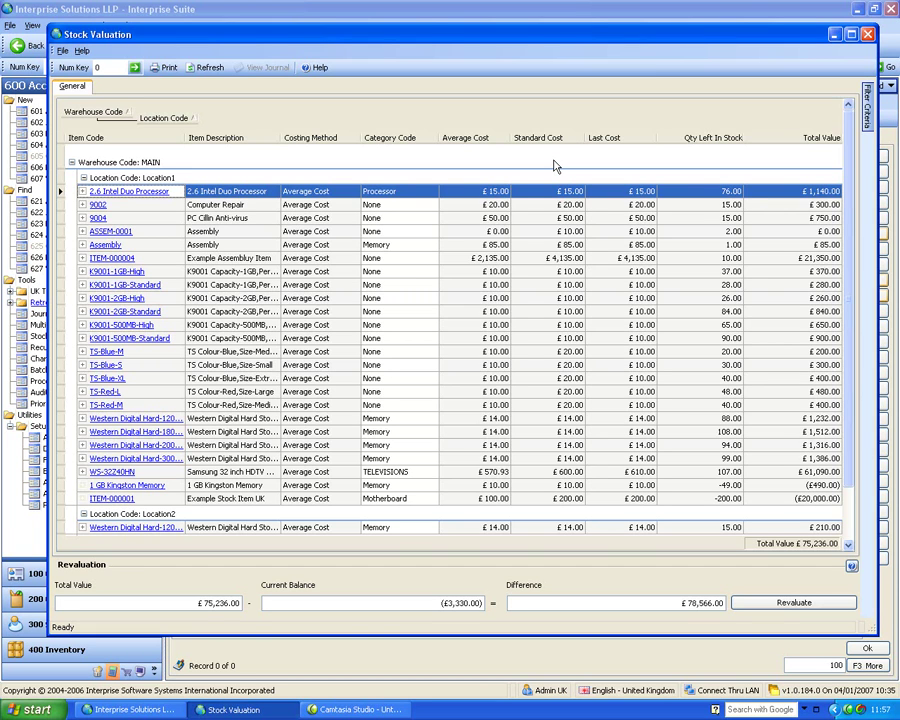
Run the stock revaluation, close its window and reload the list of stock revaluations.
left_click(828, 607)
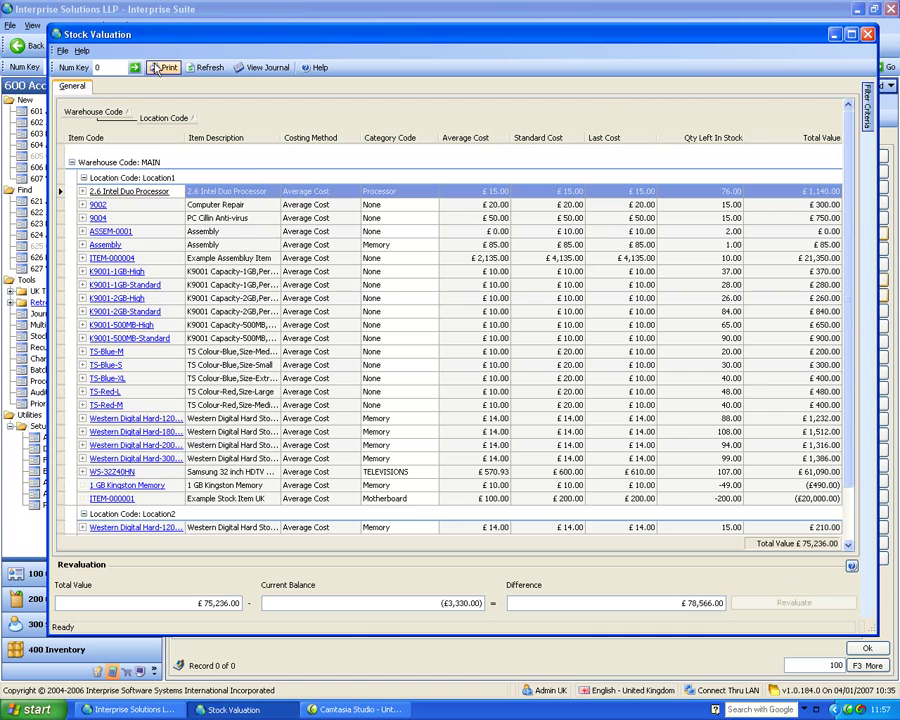
left_click(867, 35)
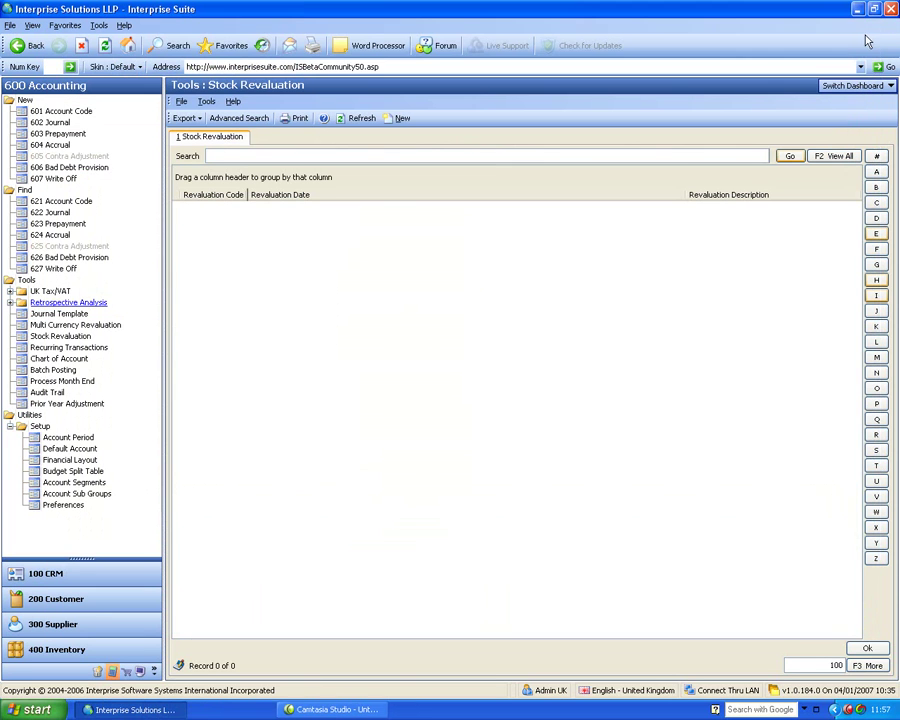
left_click(57, 340)
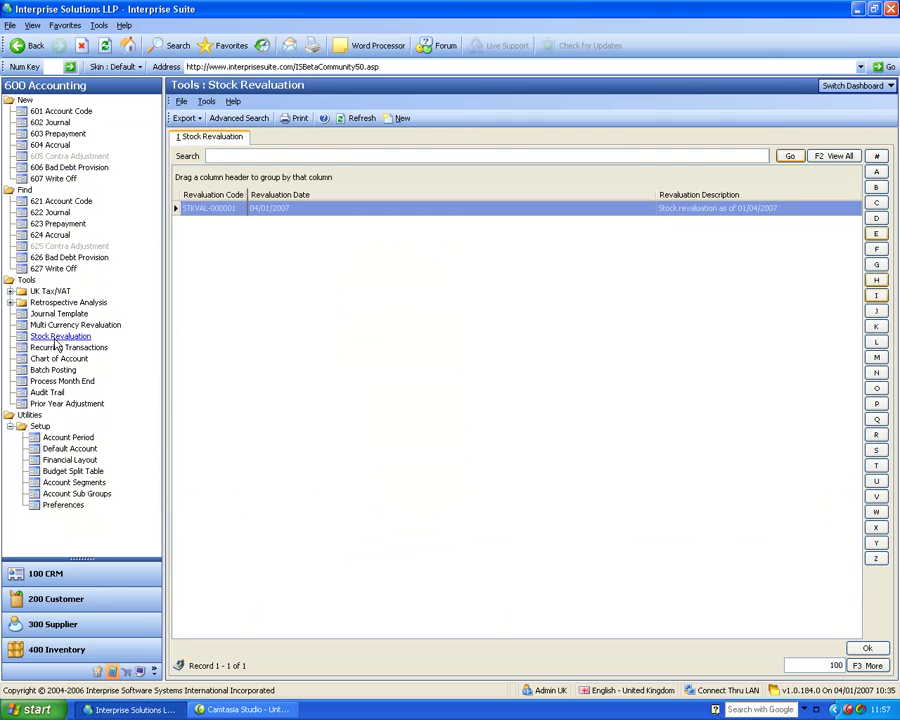
Open stock revaluation STKVAL-000001 to check its record, and close it.
double_click(230, 210)
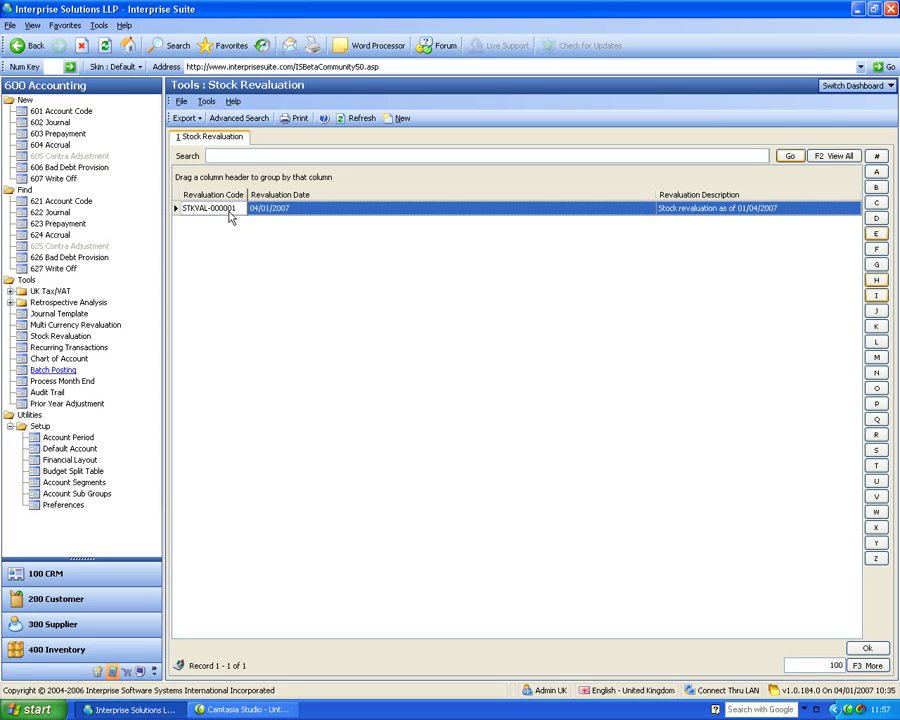
left_click_drag(771, 265, 797, 301)
left_click(790, 116)
Open the Profit & Loss Default financial statement layout and enlarge its window.
left_click(70, 462)
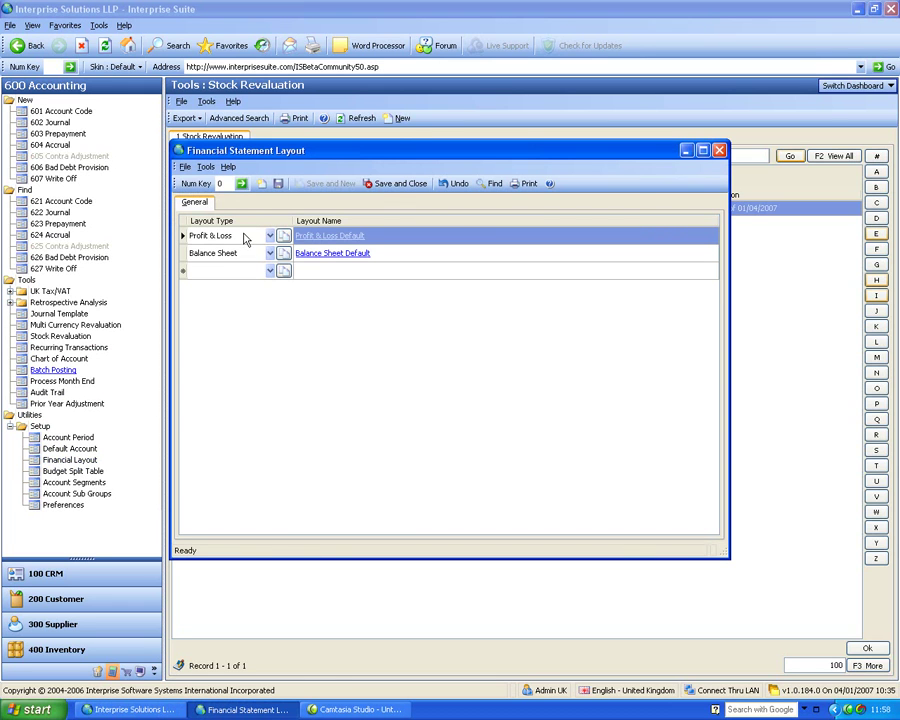
left_click(333, 238)
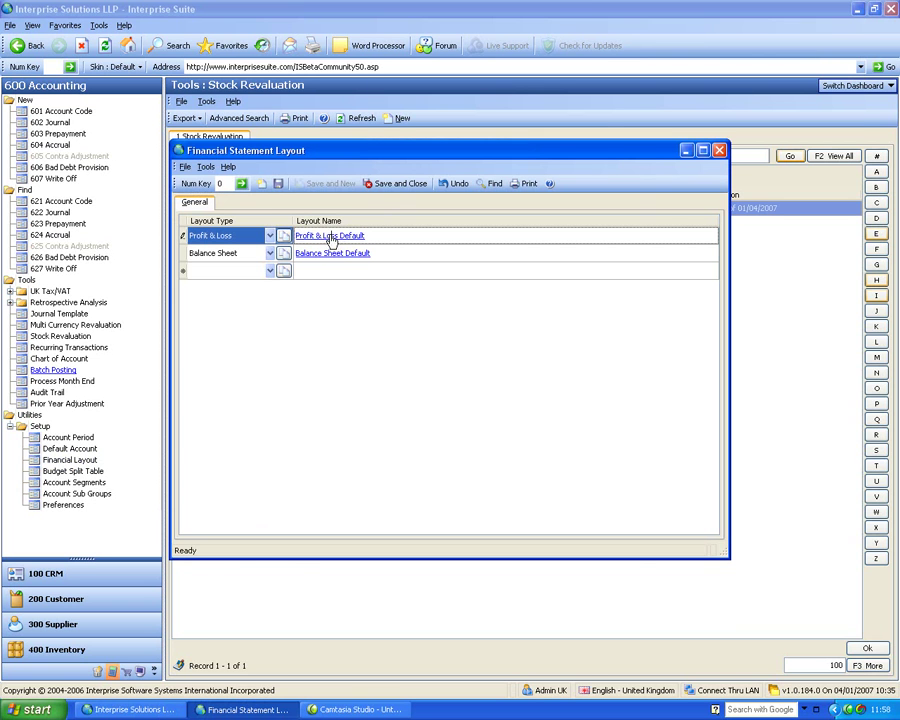
left_click(333, 238)
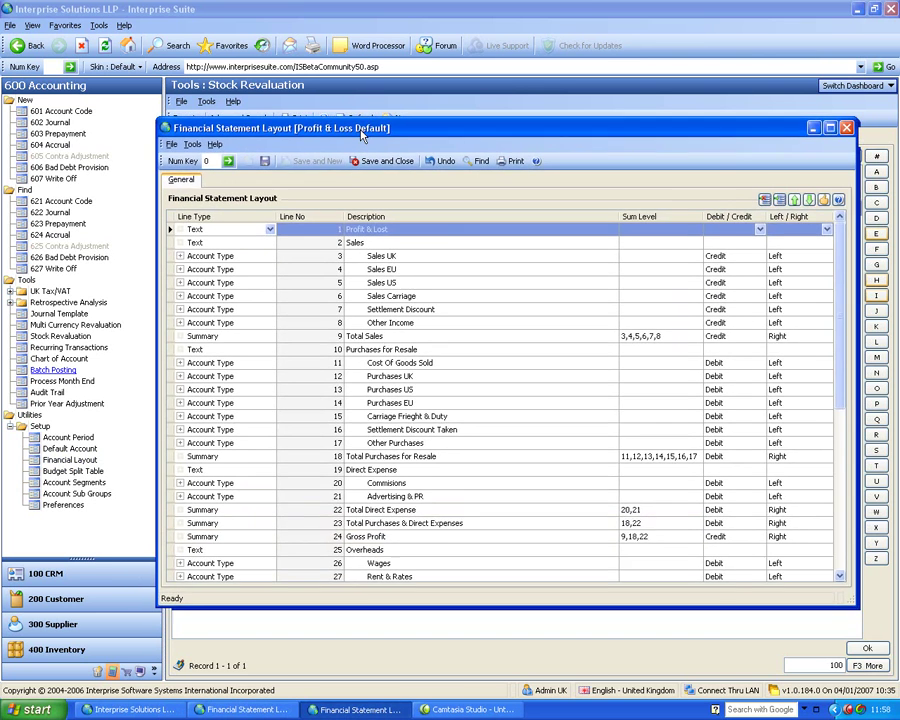
left_click_drag(361, 131, 346, 117)
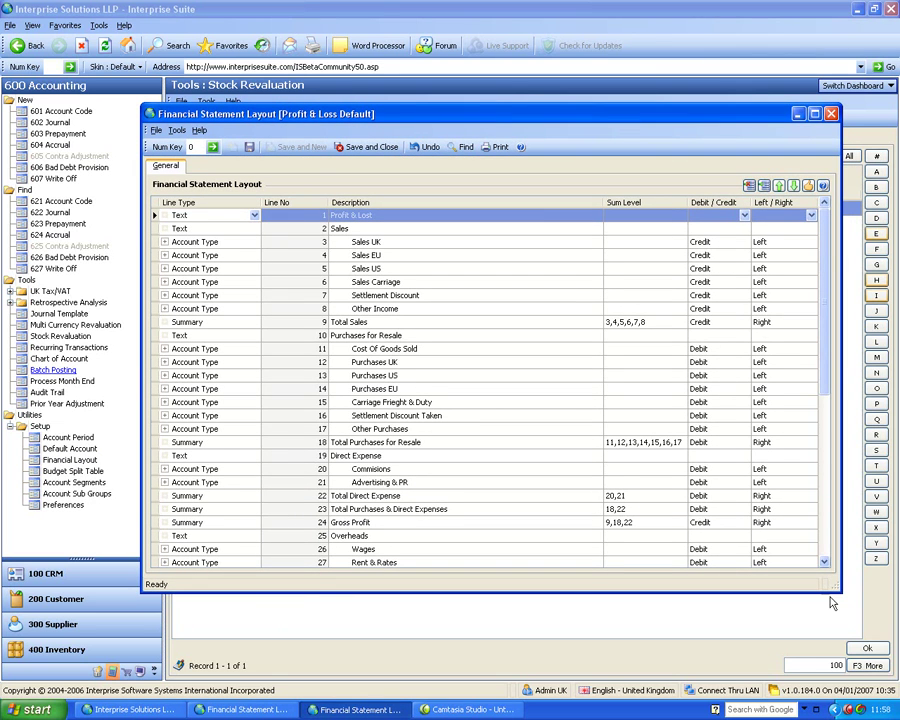
left_click_drag(838, 592, 874, 664)
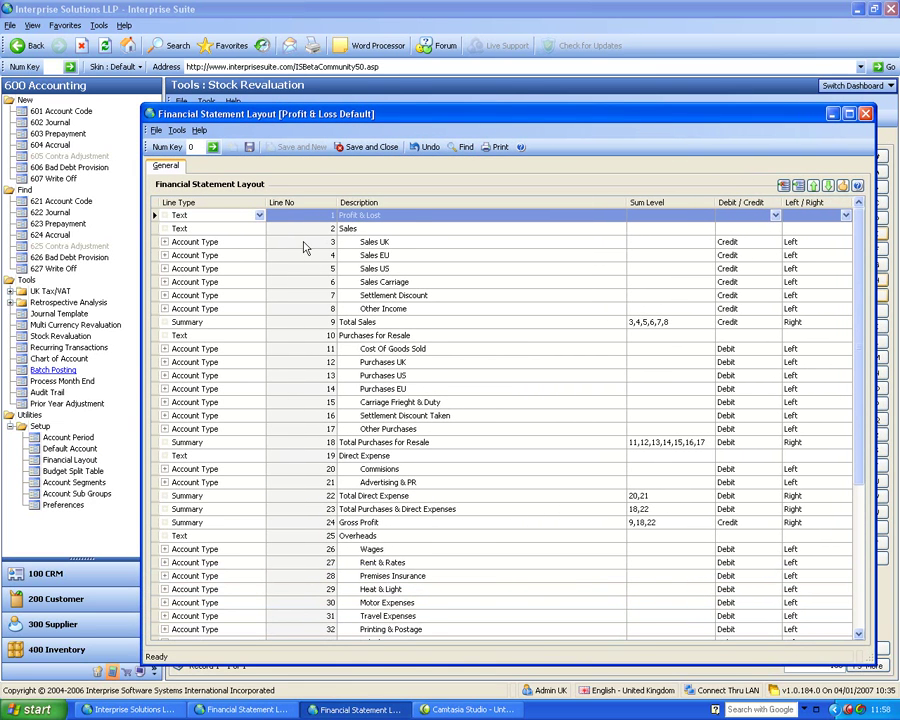
Add account code 4200 (Sales Type A - Europe) to the Sales UK line's account code list and collapse the list.
left_click(382, 243)
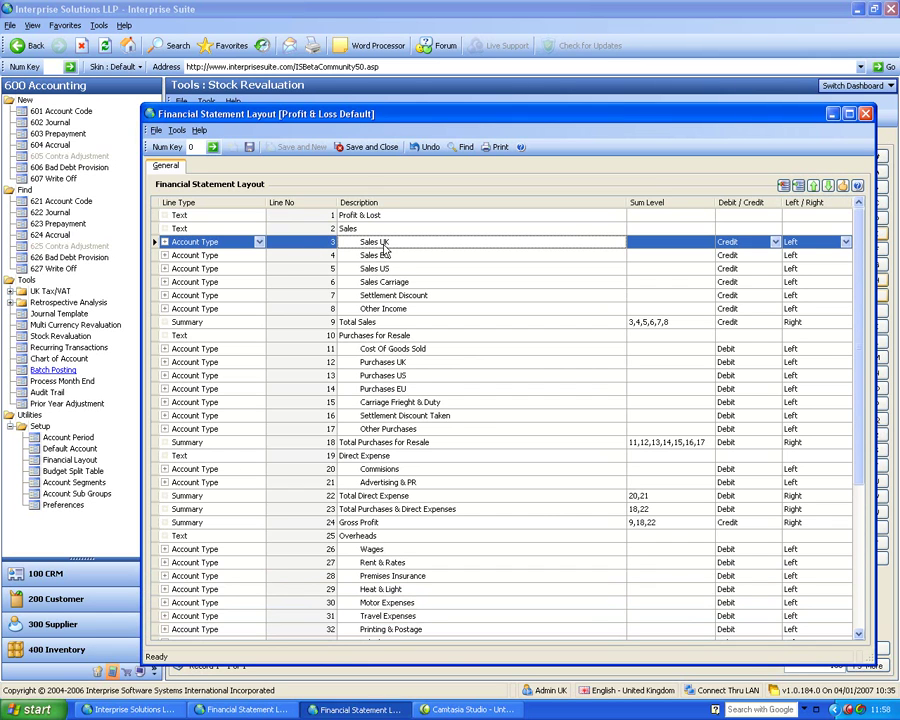
left_click(259, 242)
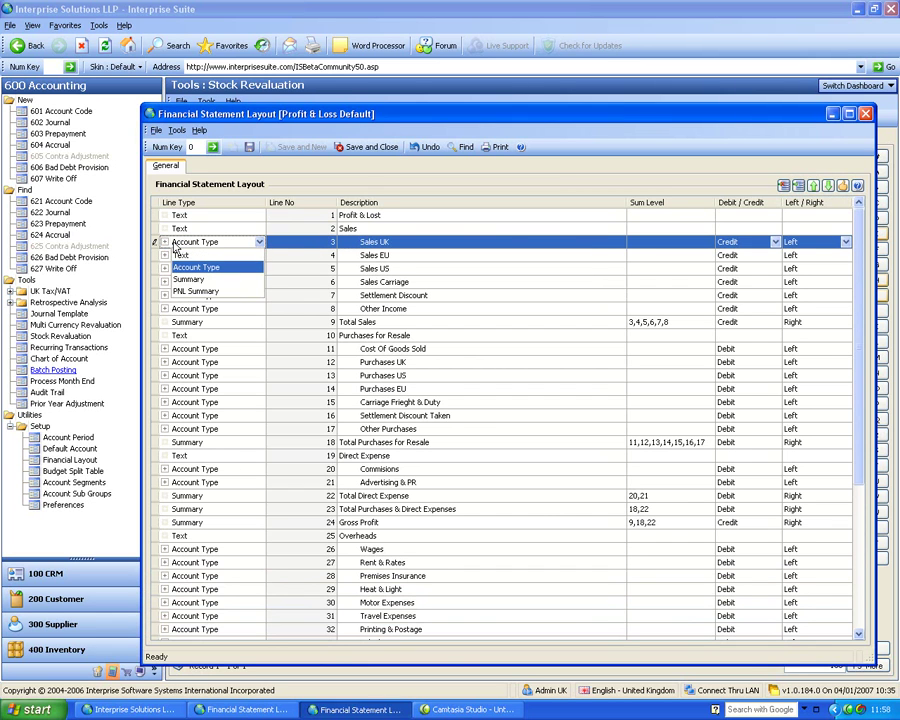
left_click(164, 242)
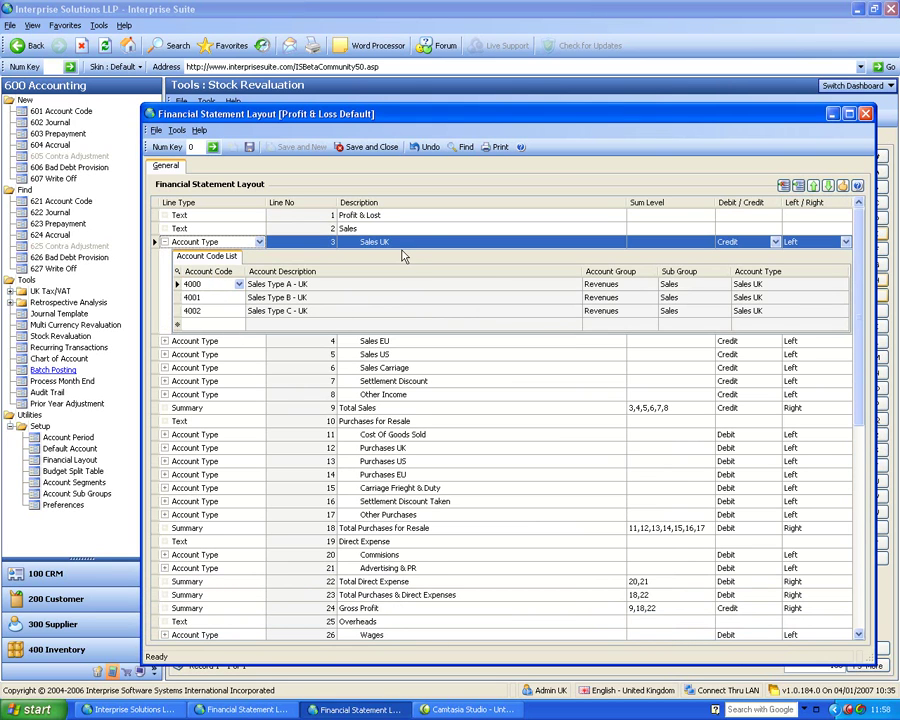
left_click(238, 326)
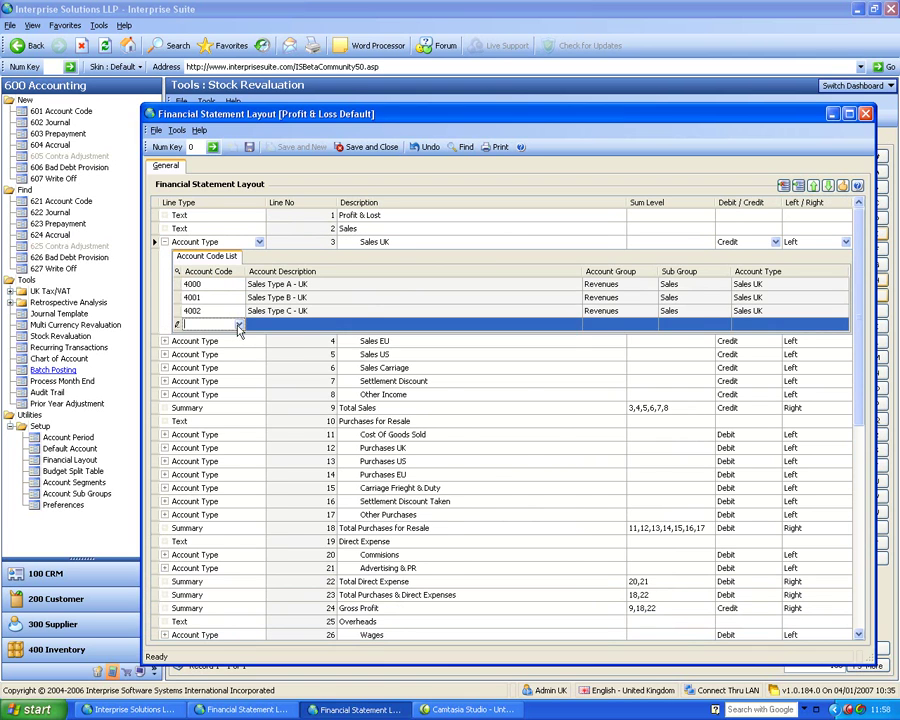
left_click(238, 326)
left_click(207, 434)
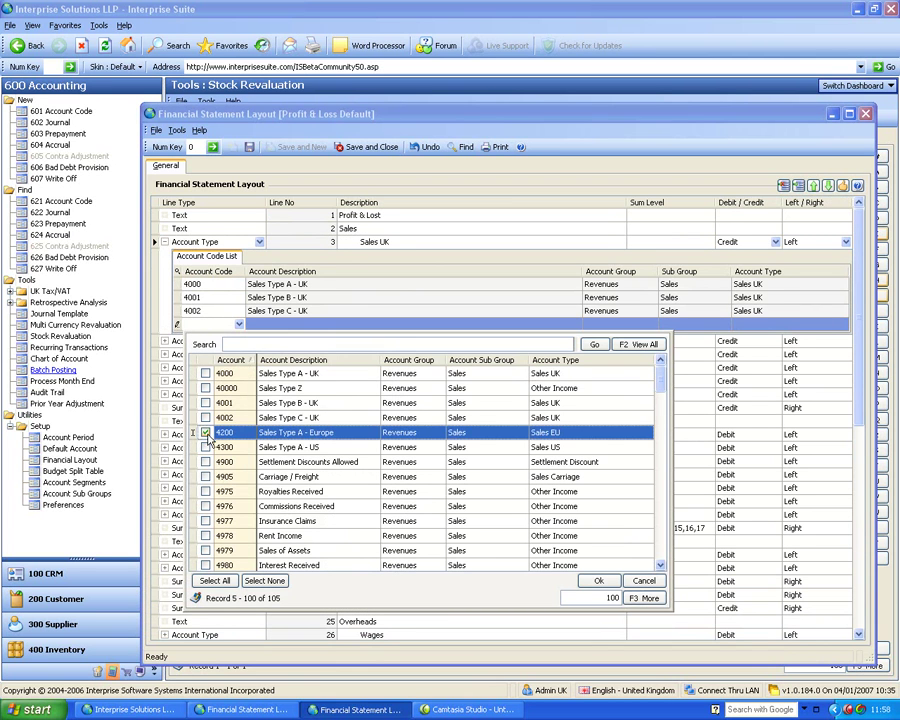
left_click(598, 581)
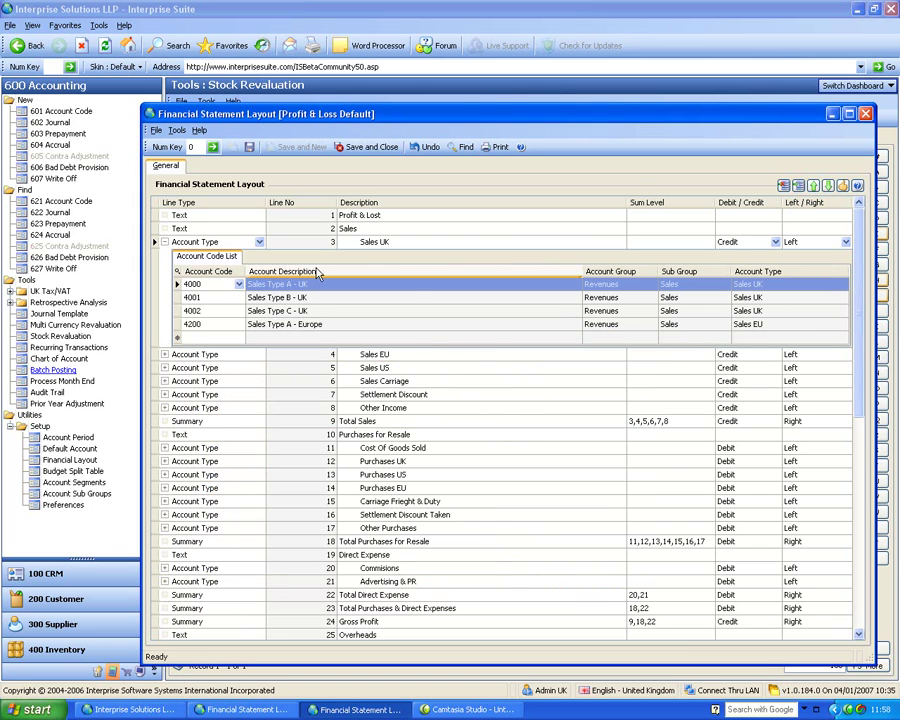
left_click(165, 242)
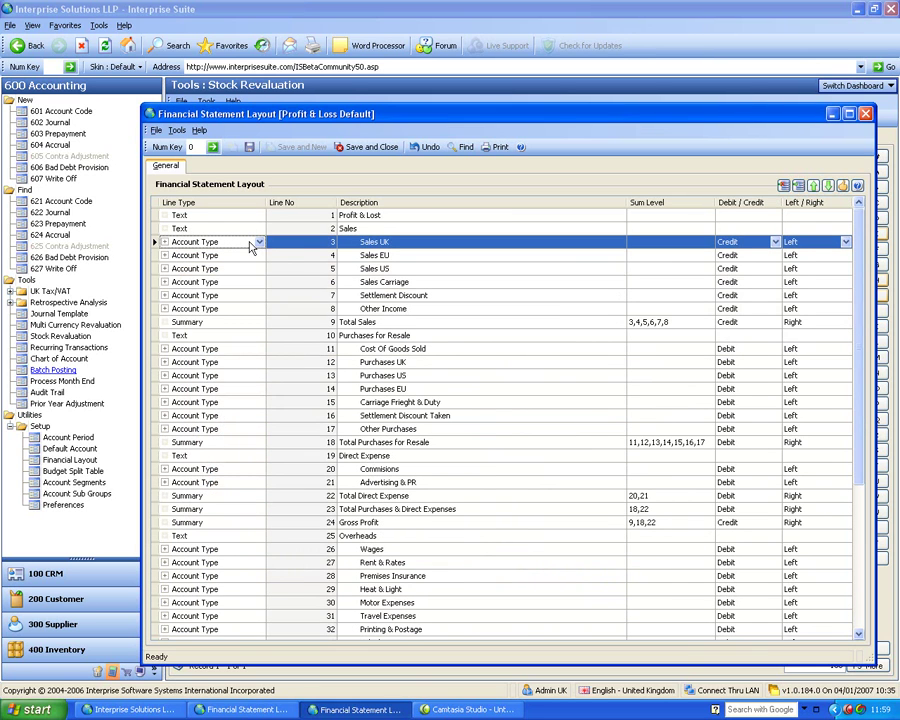
Review the Sales UK line's line type and debit/credit choices, picking Account Type and Credit.
left_click(259, 243)
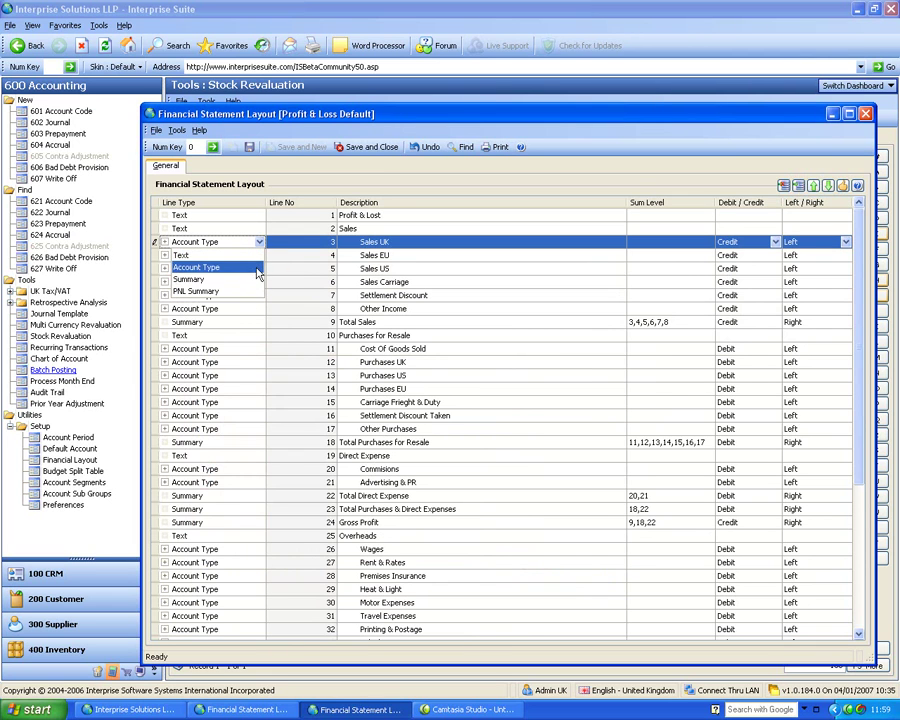
left_click(257, 268)
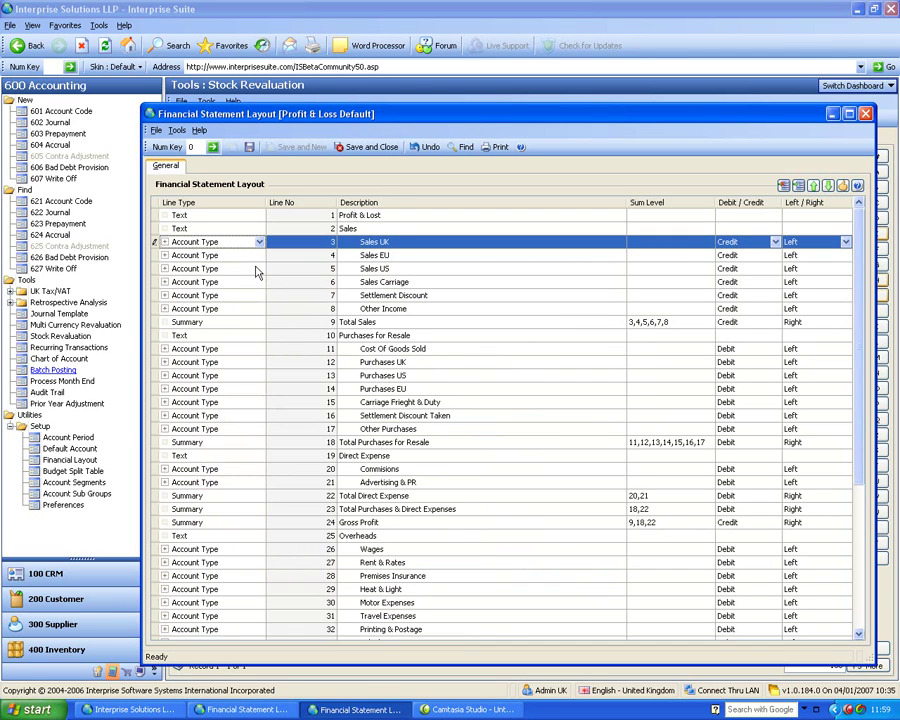
left_click(347, 247)
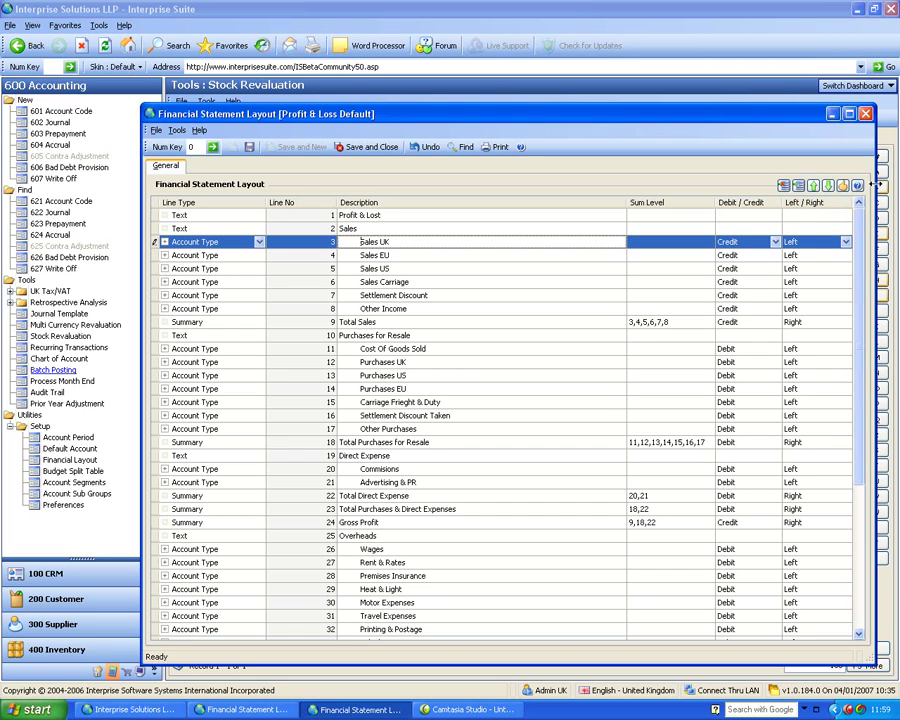
left_click(784, 187)
left_click(798, 187)
left_click(775, 242)
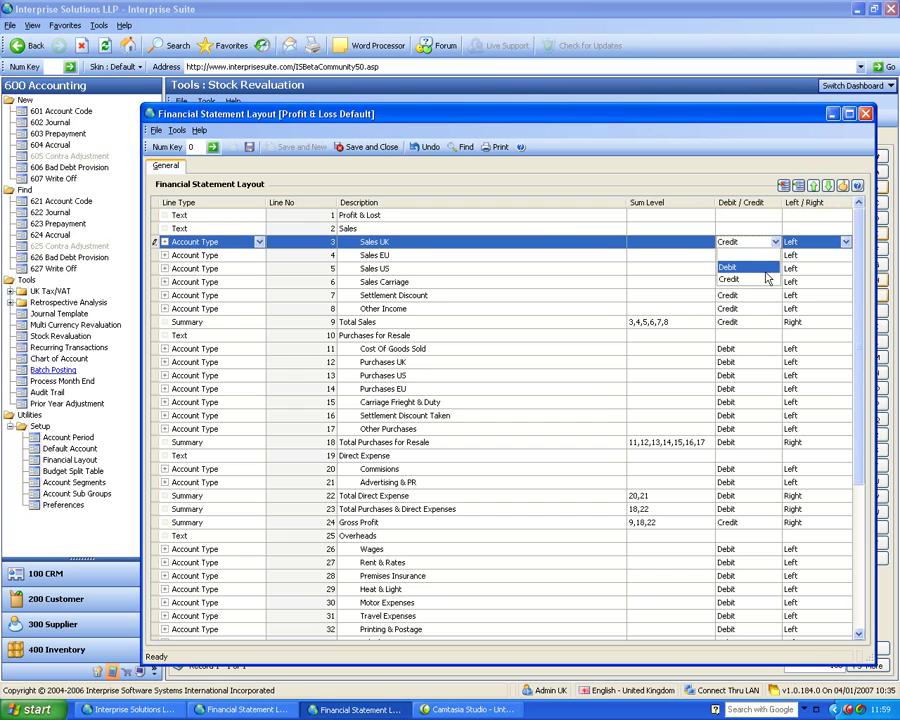
left_click(767, 280)
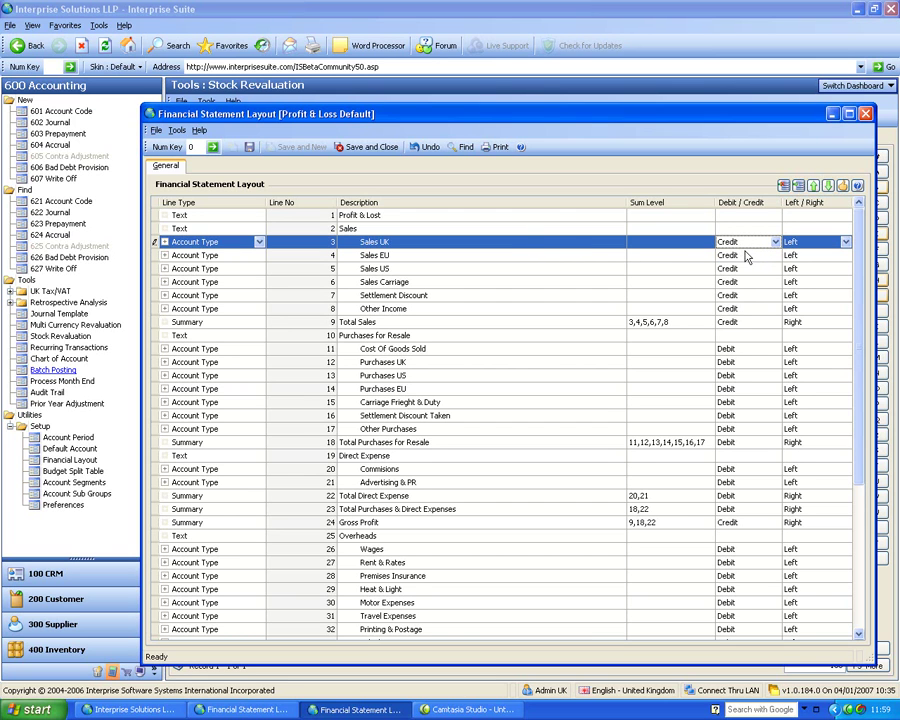
Run the account code check and examine which statement lines duplicate account 4200 (Sales Type A - Europe).
left_click(845, 187)
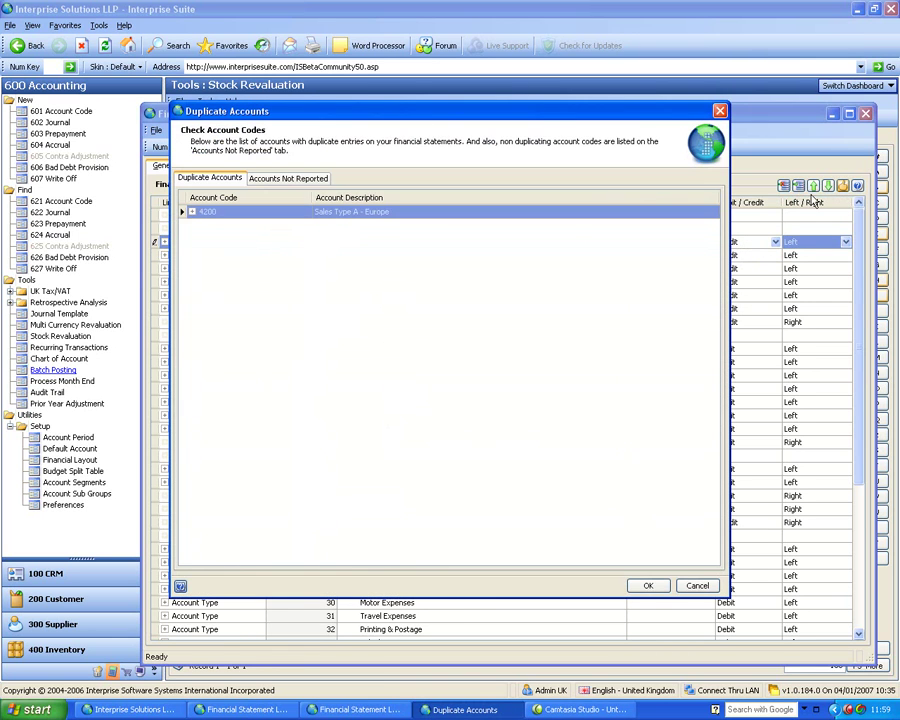
left_click_drag(489, 112, 567, 163)
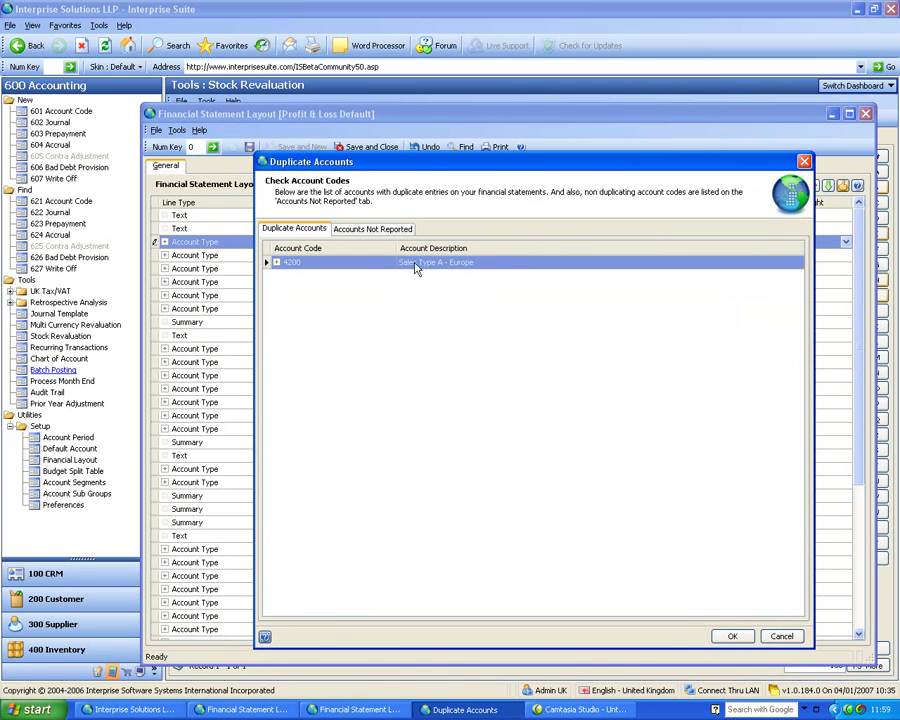
left_click(276, 262)
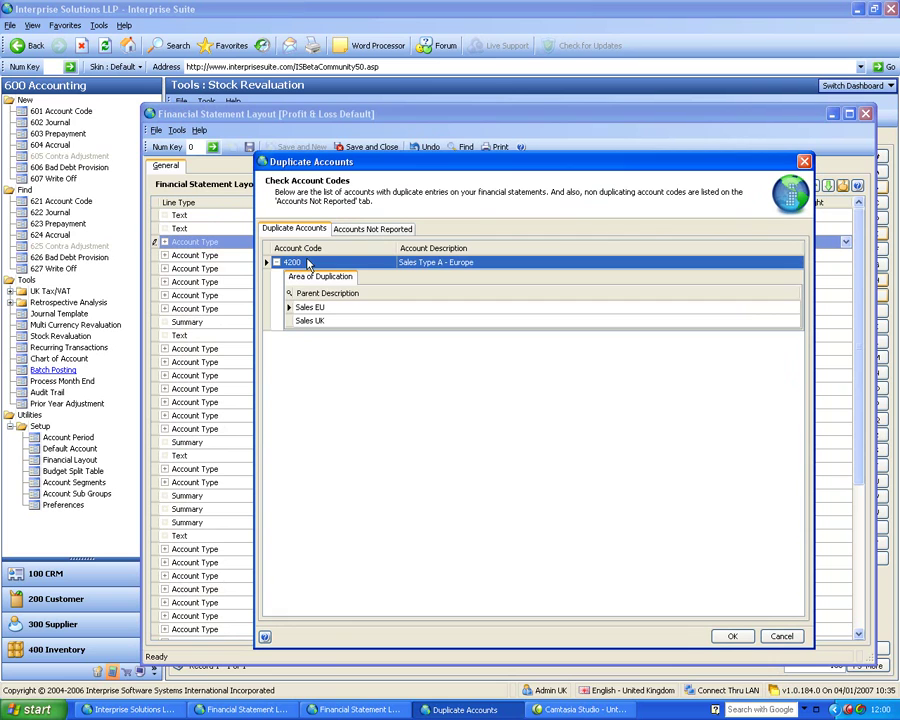
left_click(333, 321)
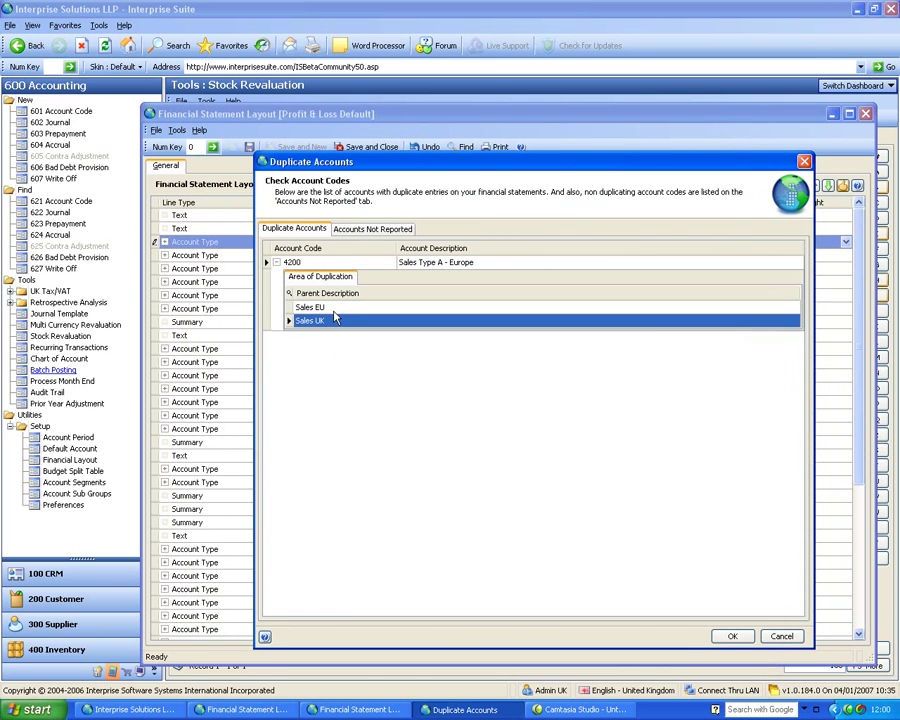
key("Up")
key("Down")
key("Up")
key("Down")
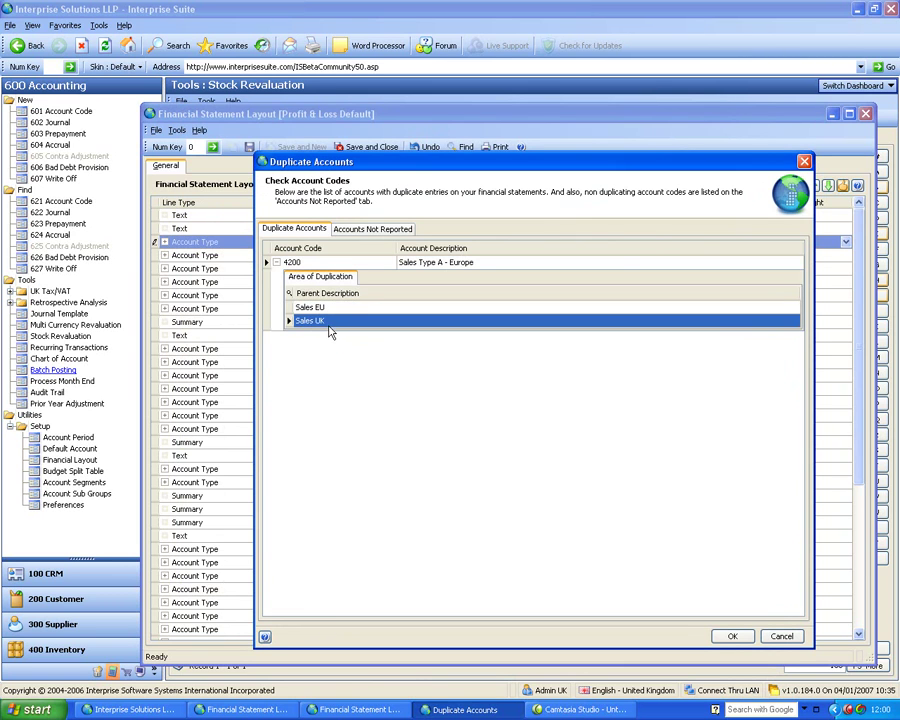
Review the accounts not reported on the financial statement and close the account code check.
left_click(342, 228)
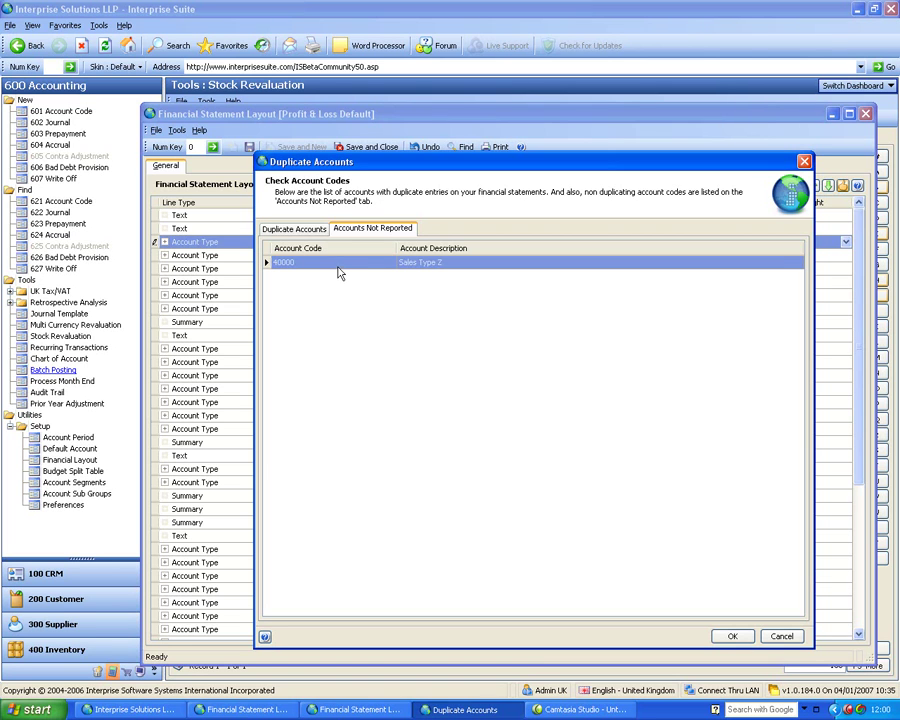
left_click(340, 264)
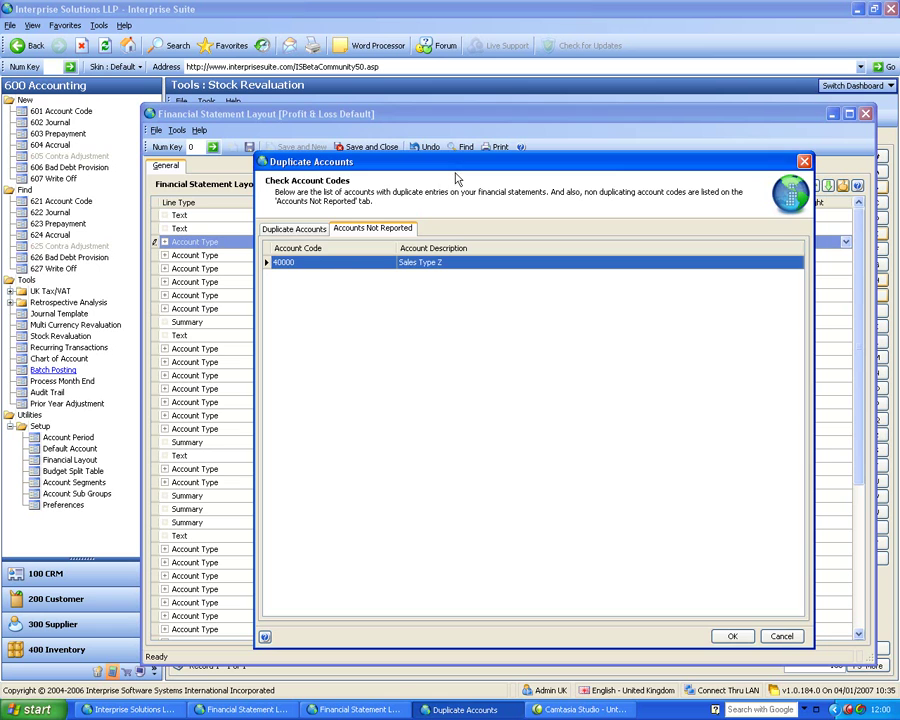
left_click_drag(446, 161, 408, 118)
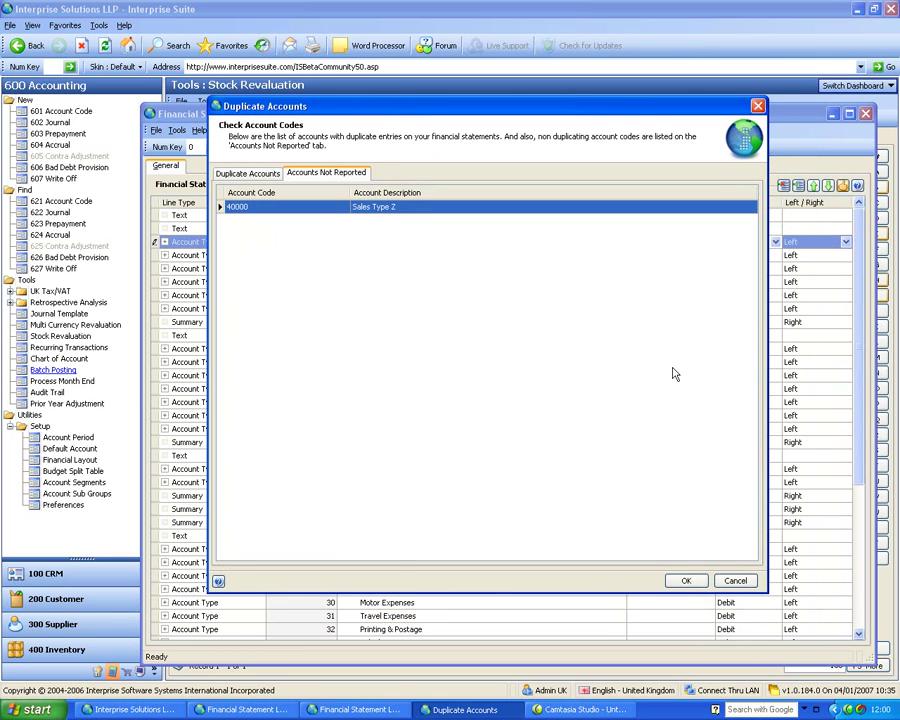
left_click(686, 580)
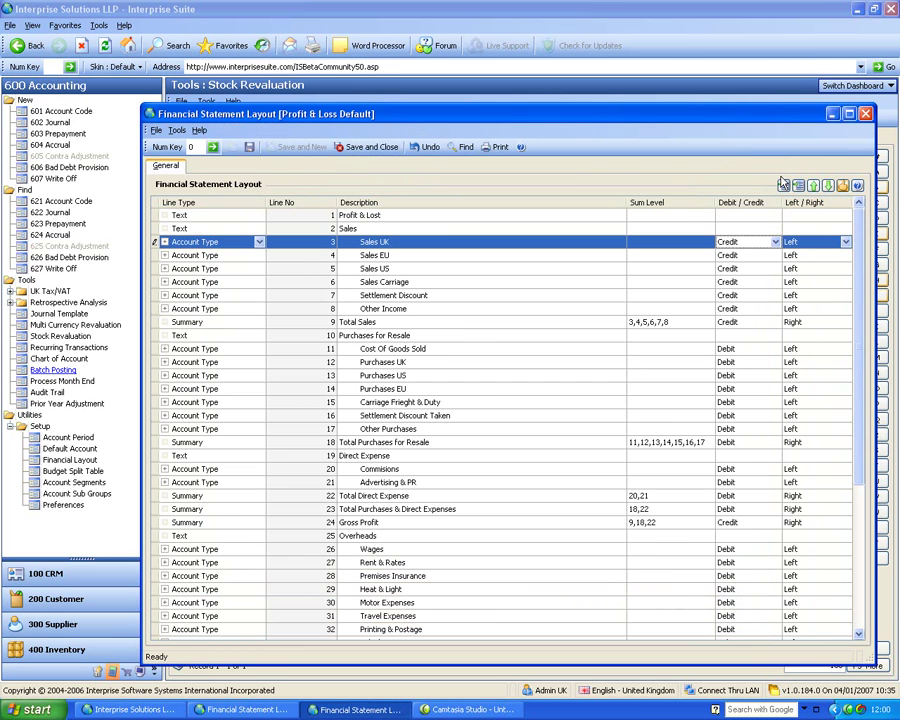
Close the Profit & Loss Default layout without saving the changes, and close the financial statement layout list.
left_click(784, 187)
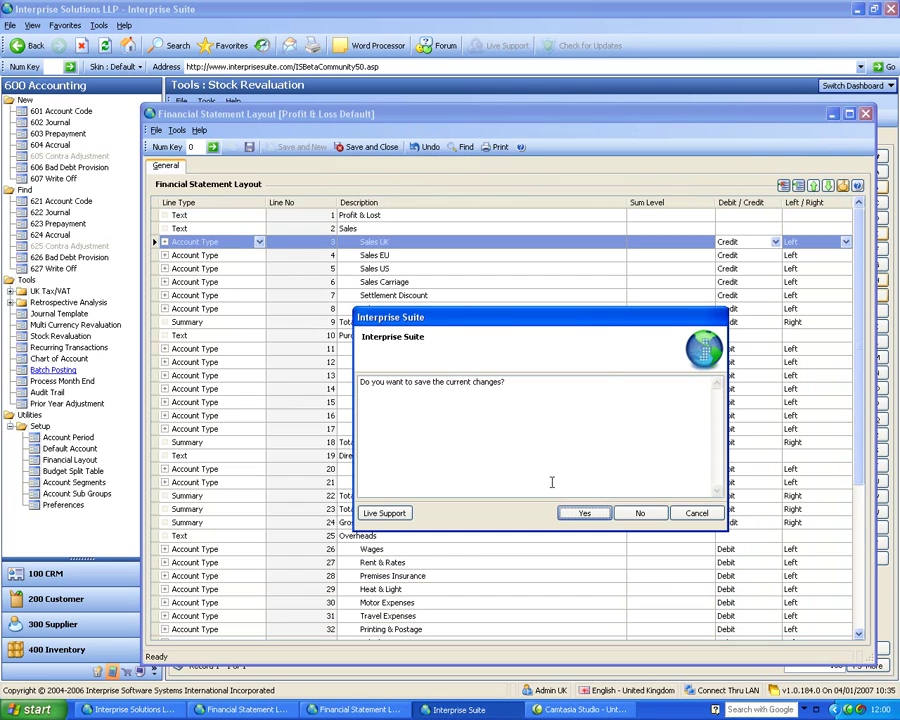
left_click(638, 513)
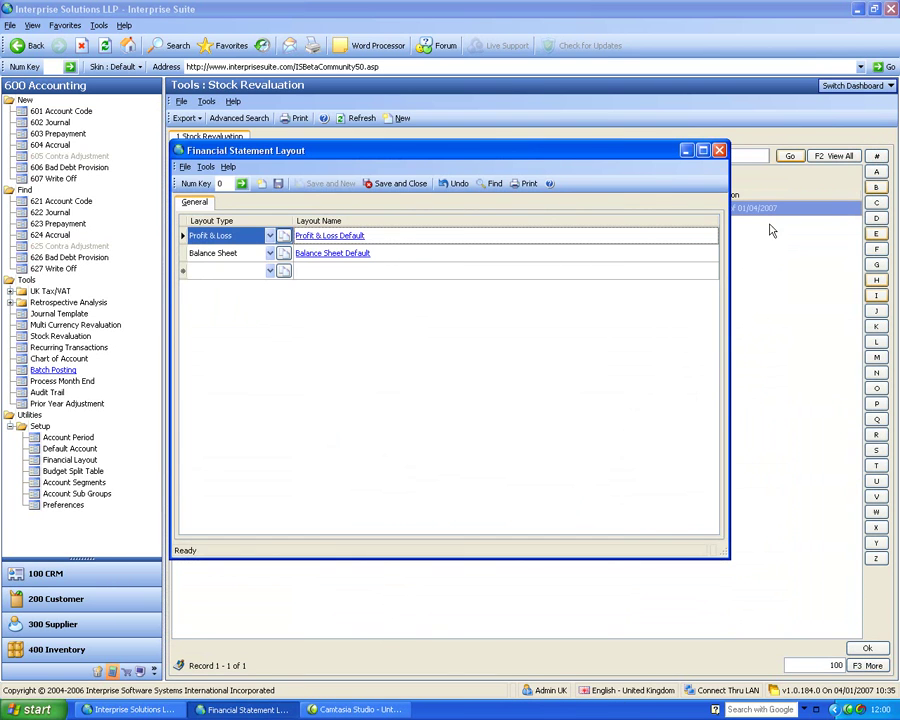
left_click(719, 150)
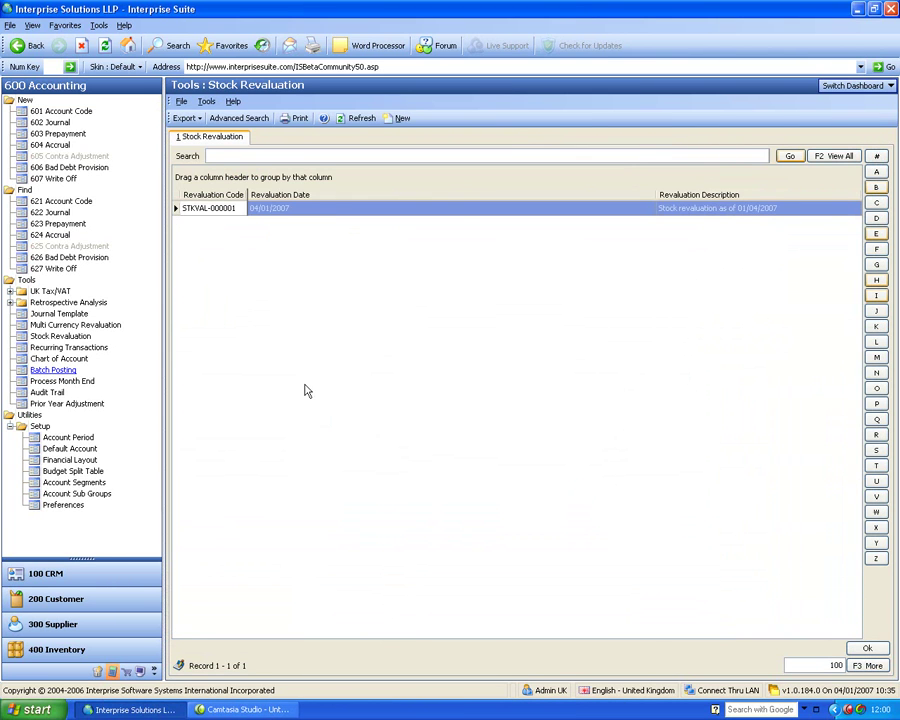
Open the Chart of Accounts, enlarge its window and move it higher.
left_click(55, 361)
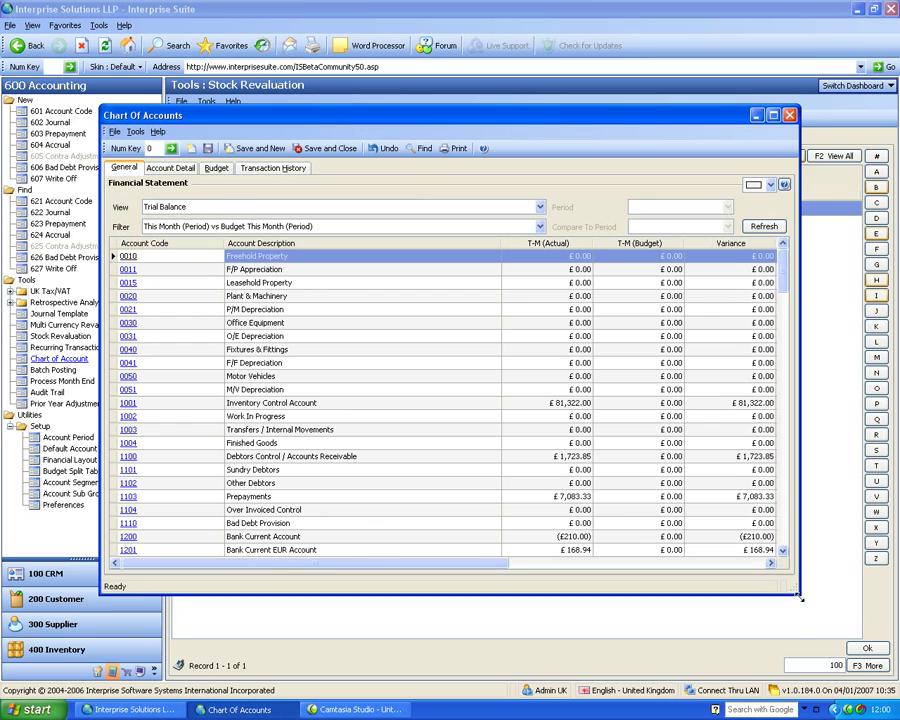
left_click_drag(796, 592, 885, 659)
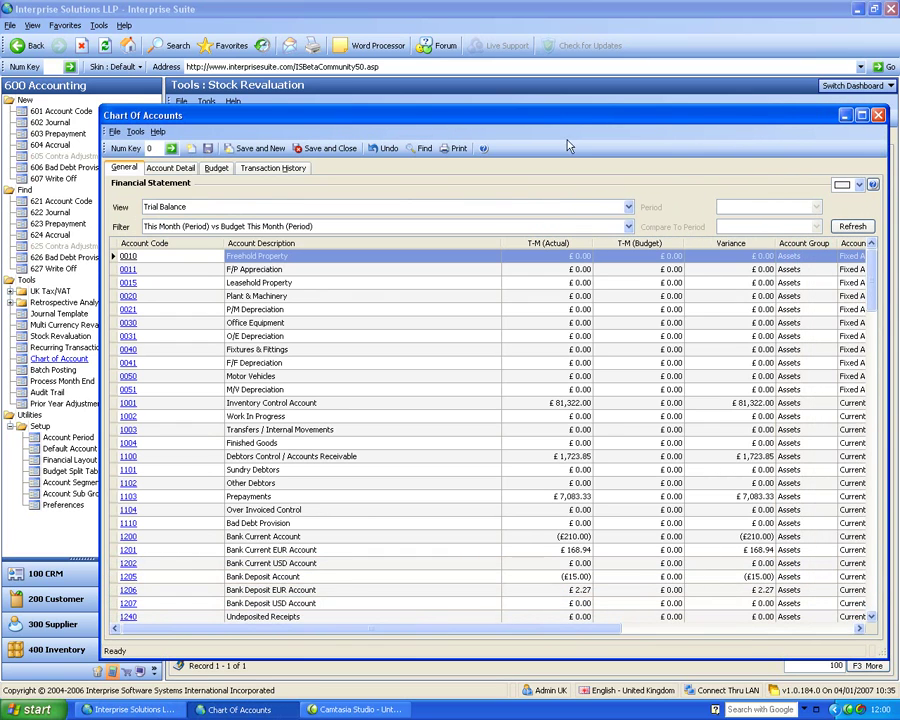
left_click_drag(553, 118, 547, 95)
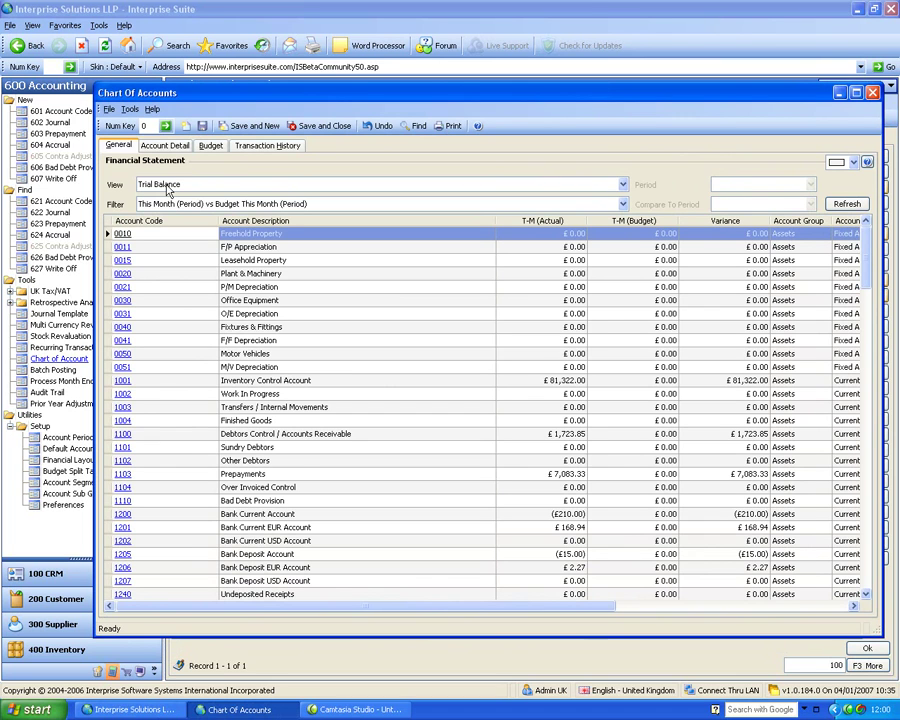
Choose the Trial Balance view and look through the available comparison filters without changing the filter.
left_click(622, 185)
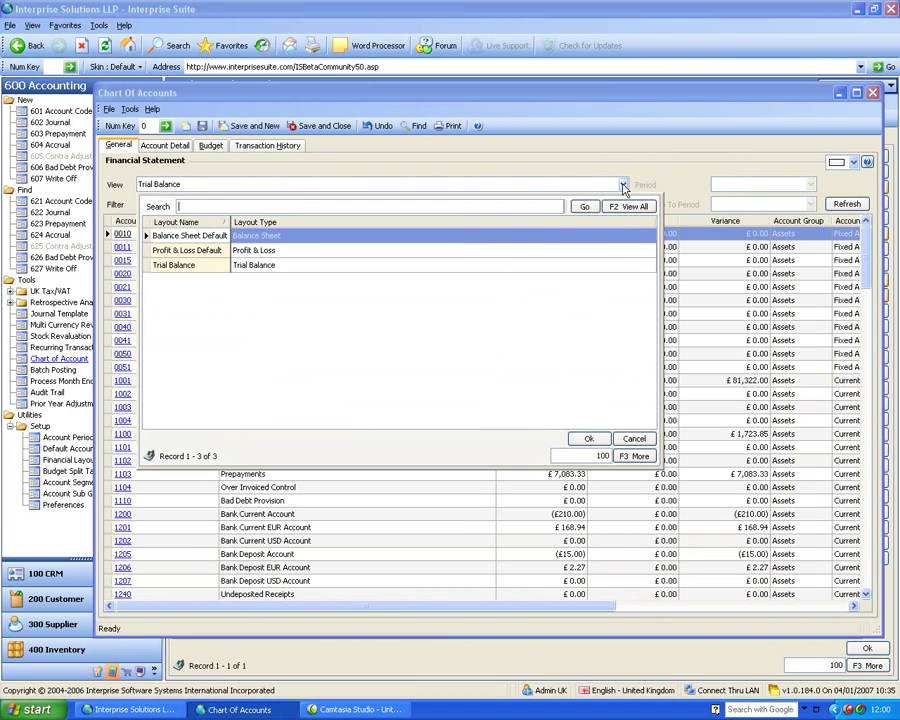
left_click(212, 270)
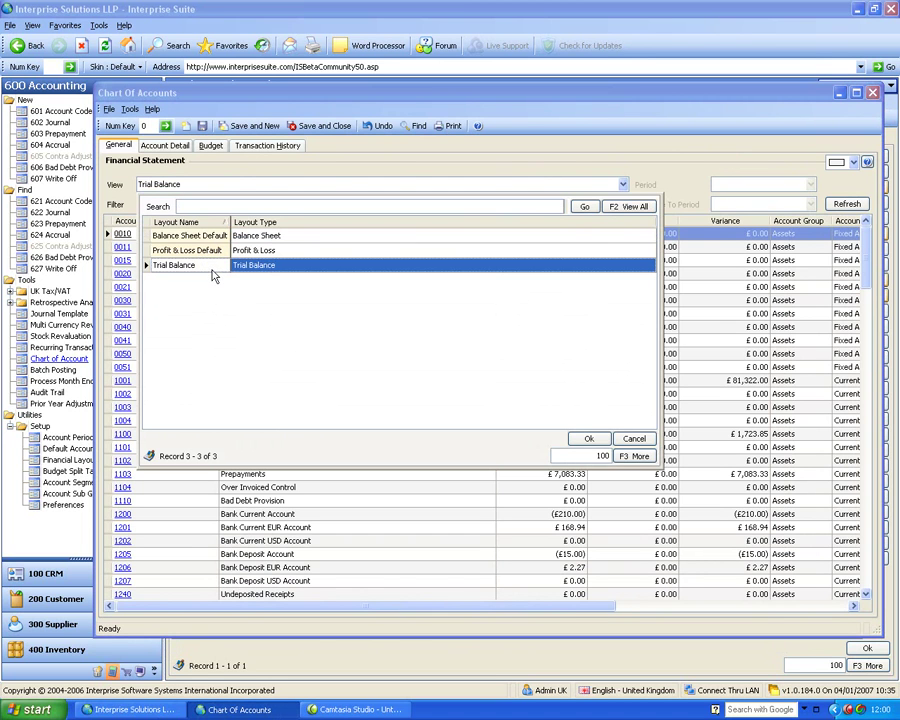
double_click(212, 270)
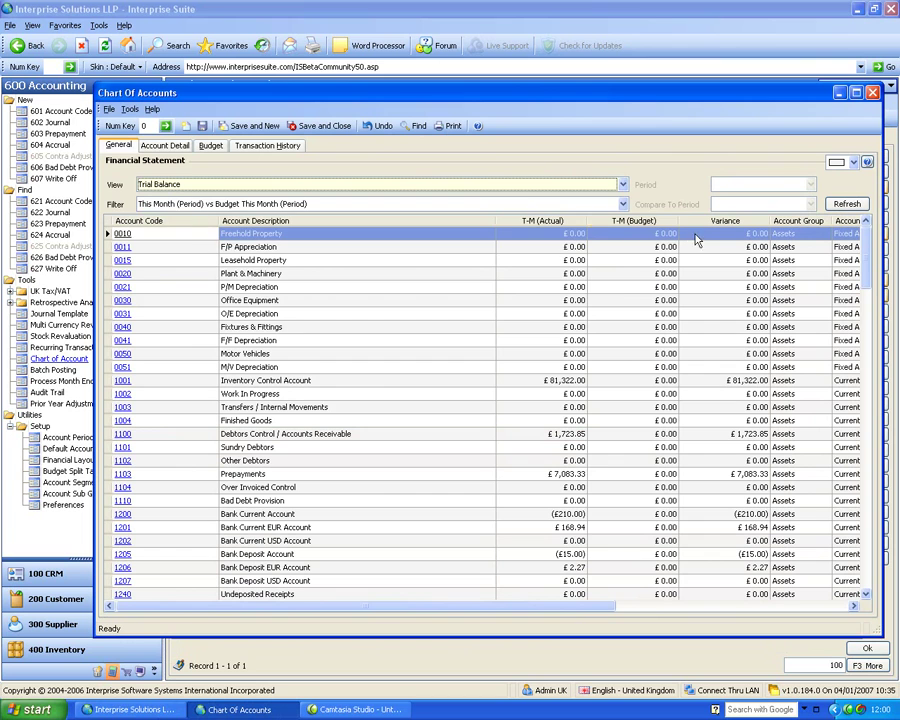
left_click(624, 205)
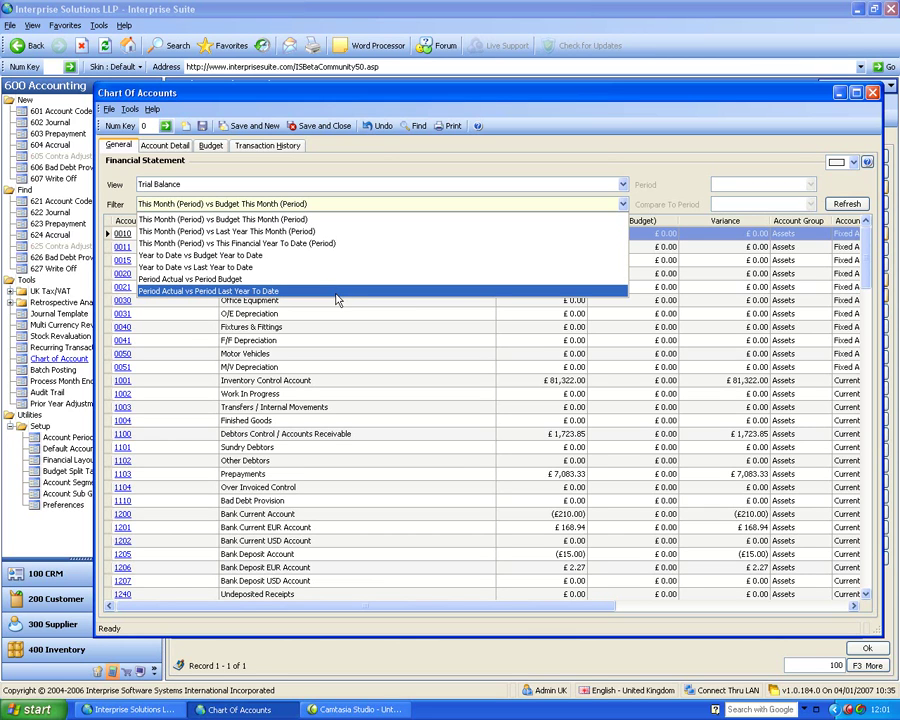
left_click(376, 160)
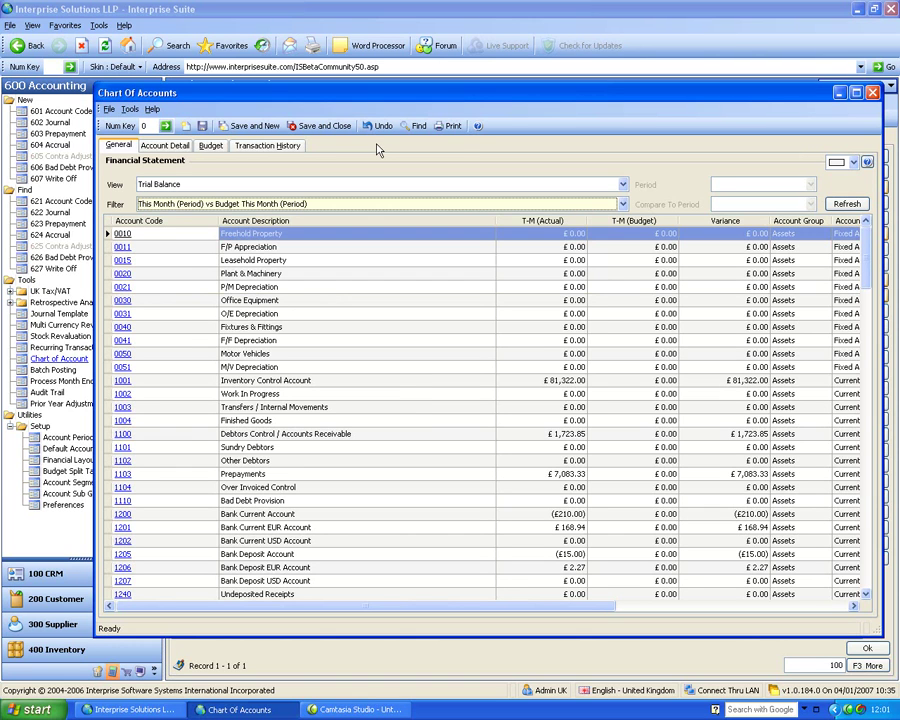
Select the Inventory Control Account (1001) and widen the Chart of Accounts window to show more columns.
left_click(354, 380)
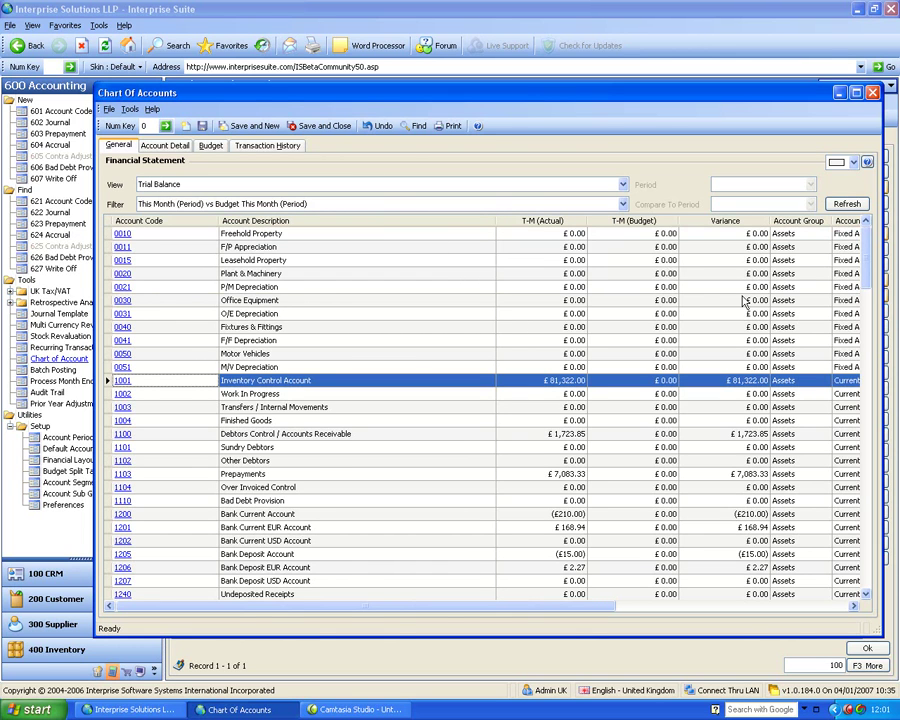
left_click(854, 607)
left_click(854, 607)
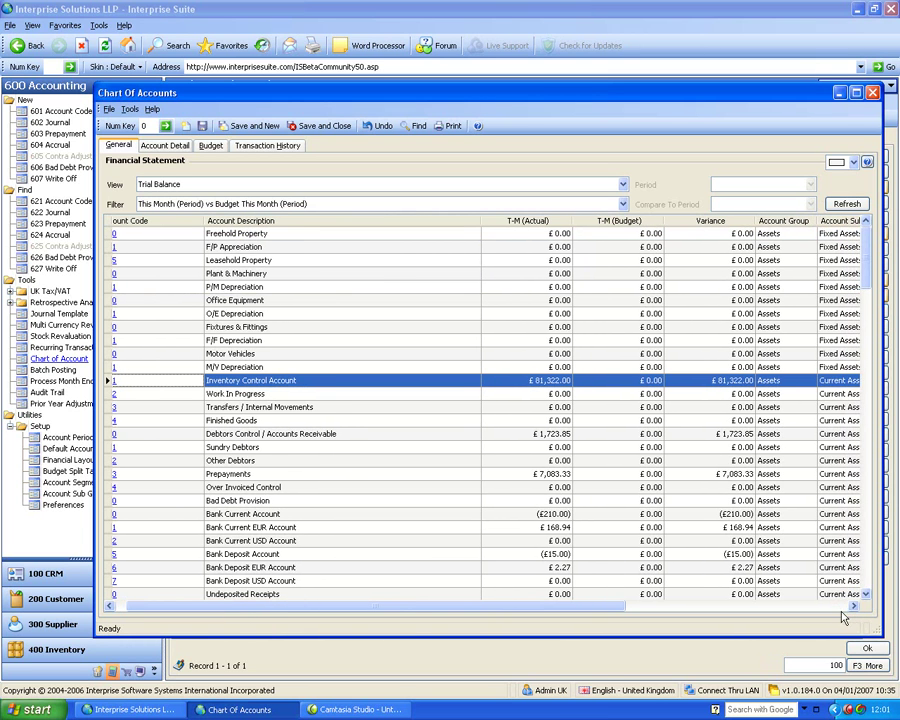
left_click_drag(96, 325, 13, 322)
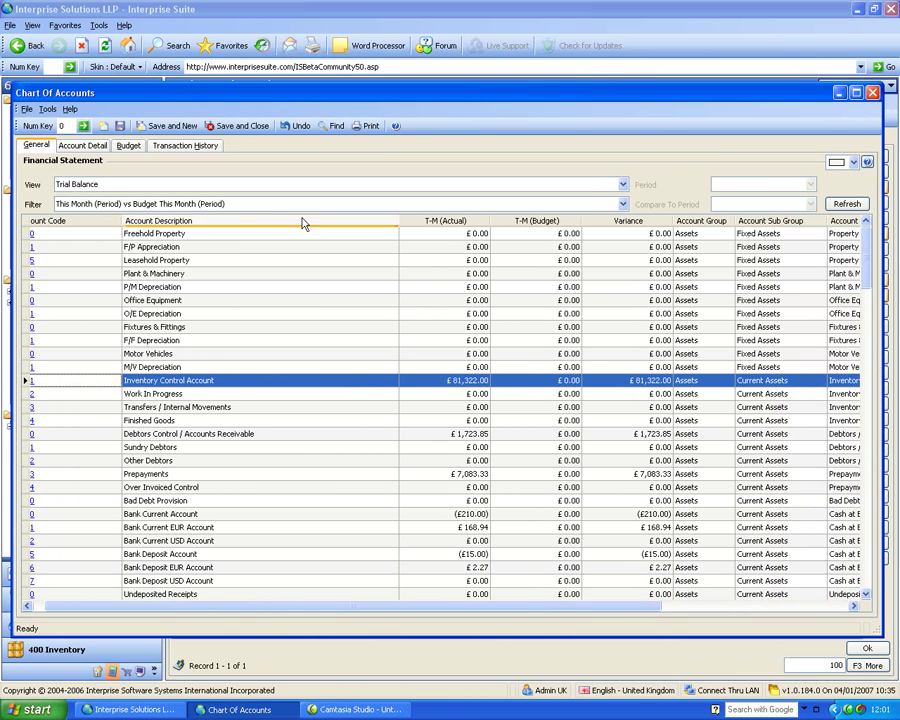
Show the group-by box, group the accounts by Account Sub Group and remove that grouping again.
right_click(279, 226)
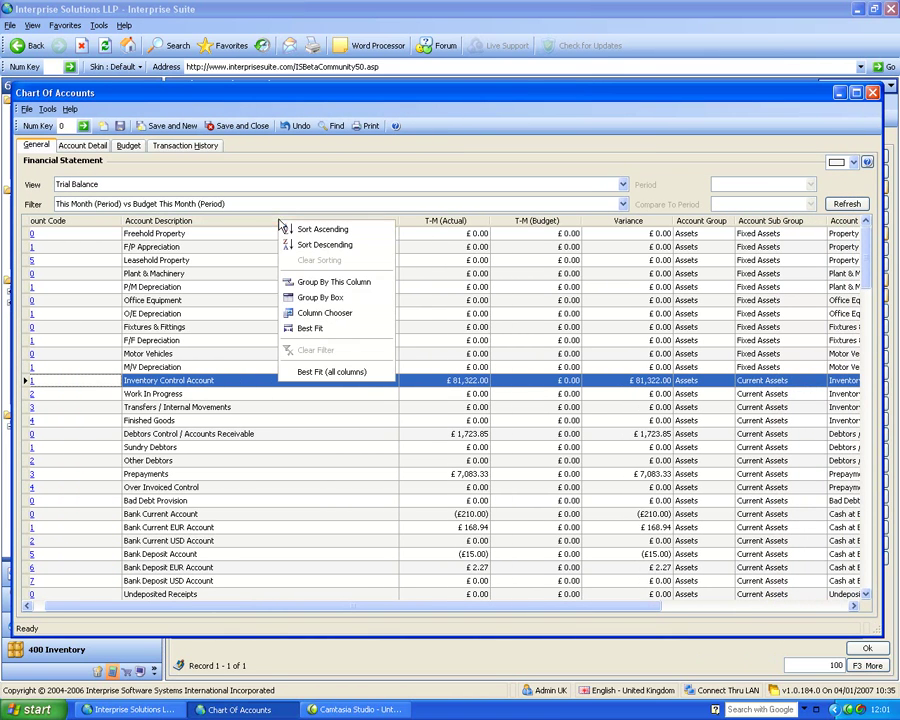
left_click(318, 295)
left_click_drag(768, 242, 700, 226)
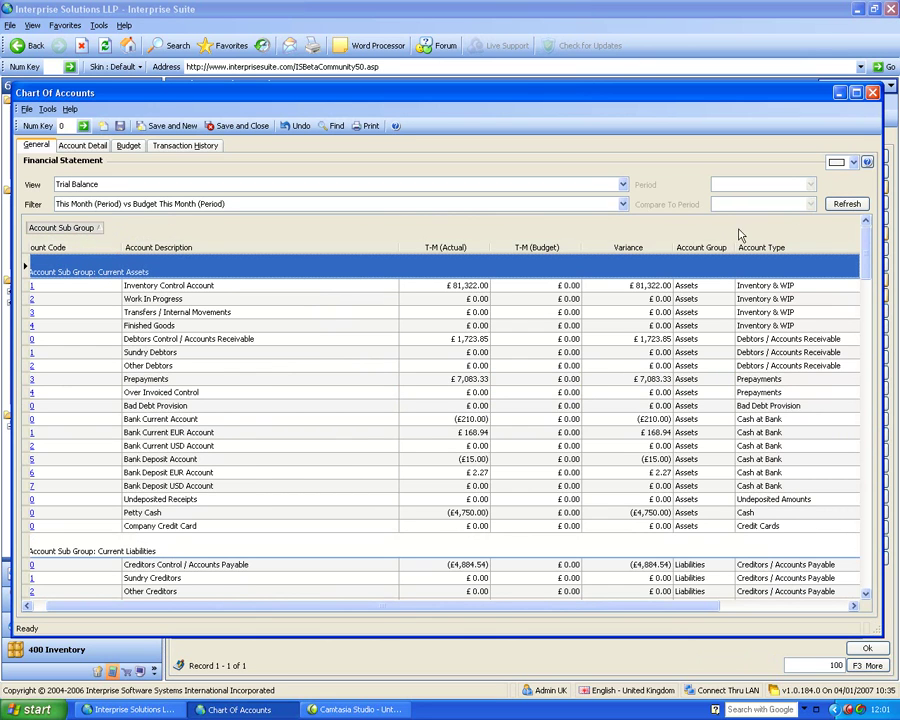
left_click_drag(745, 265, 745, 250)
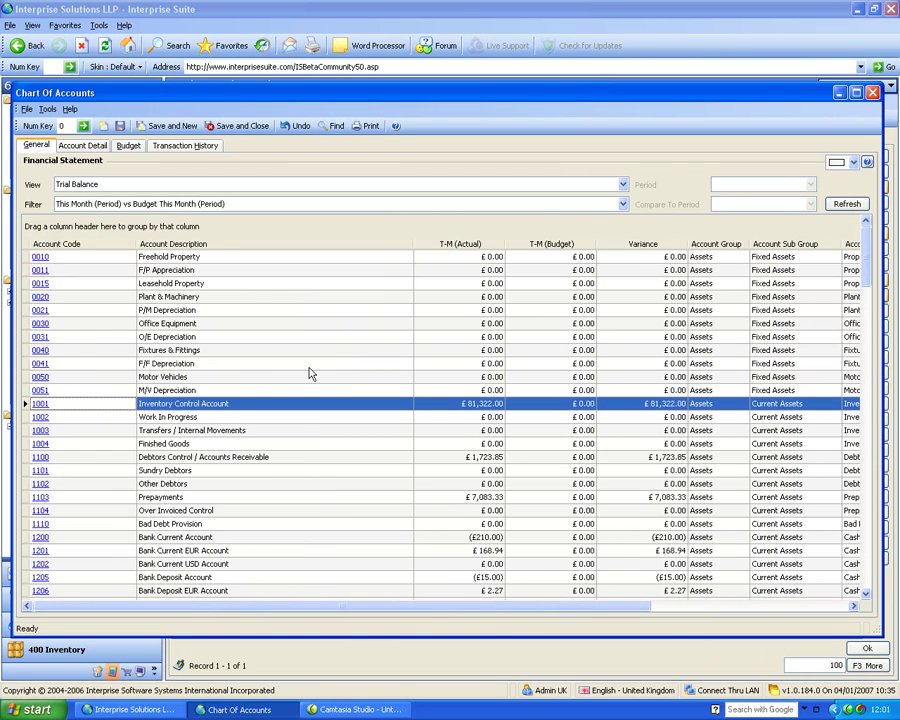
Select the Sales Type A - UK account (4000) in the Trial Balance and show its account detail.
scroll(300, 362, "down", 4)
scroll(297, 362, "down", 10)
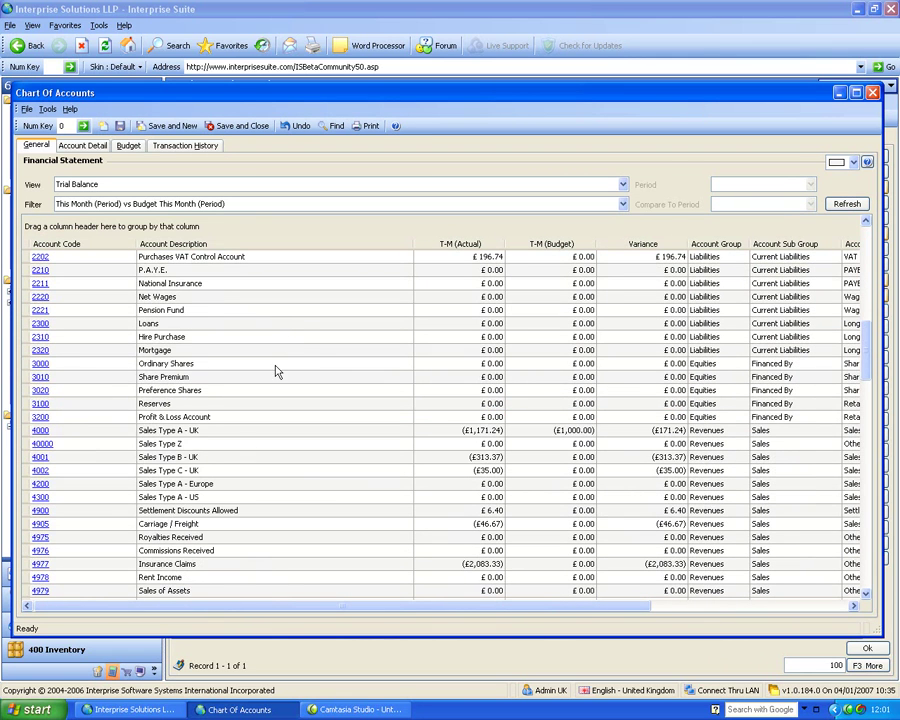
left_click(97, 434)
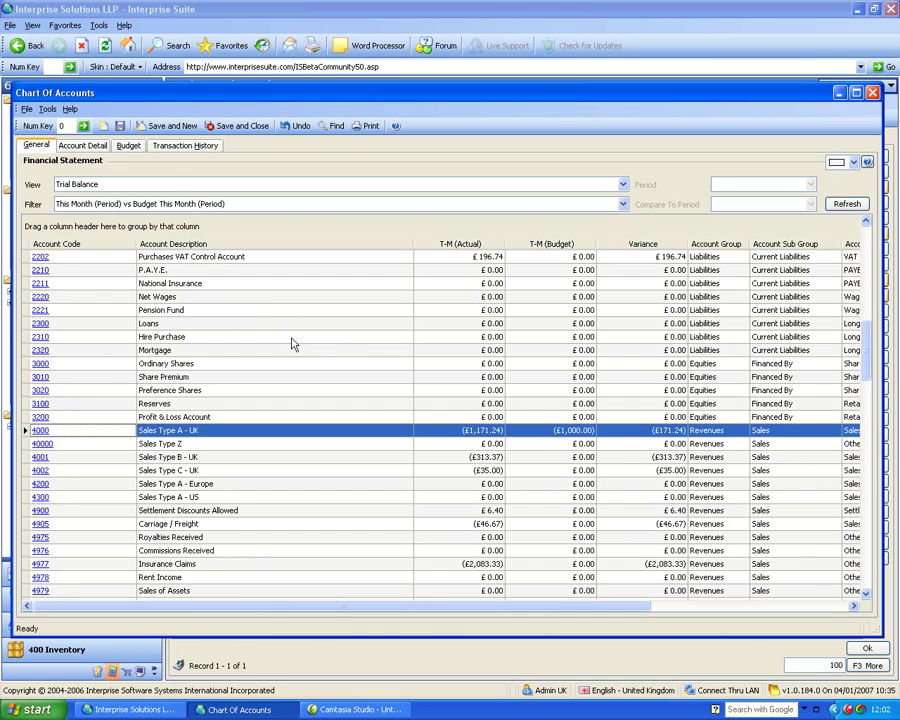
left_click(80, 146)
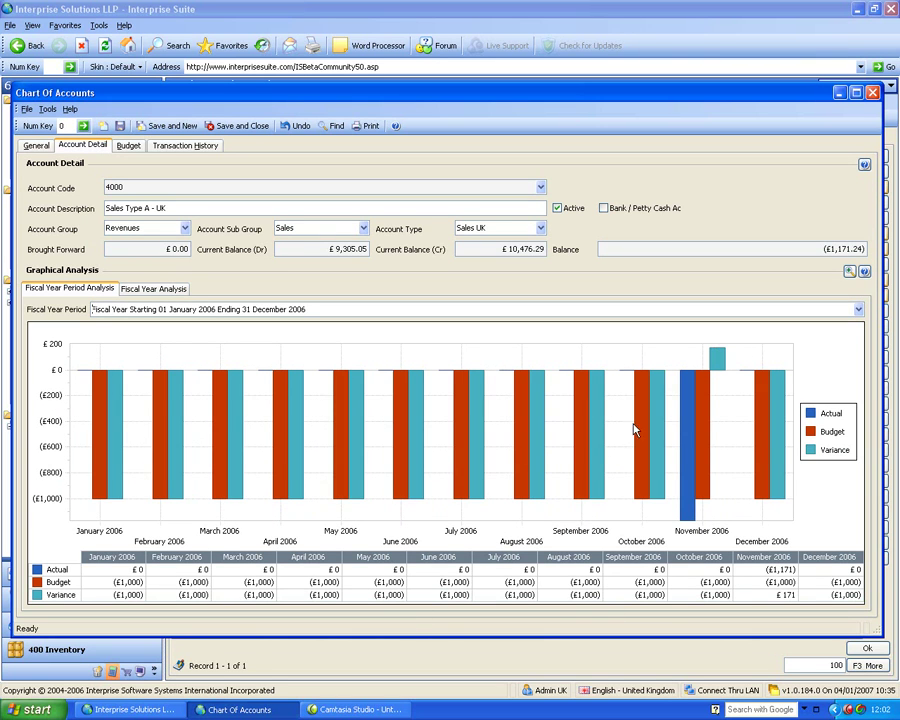
Look through the available fiscal years without changing the selection, then view the Fiscal Year Analysis chart and return to the Fiscal Year Period Analysis.
left_click(858, 310)
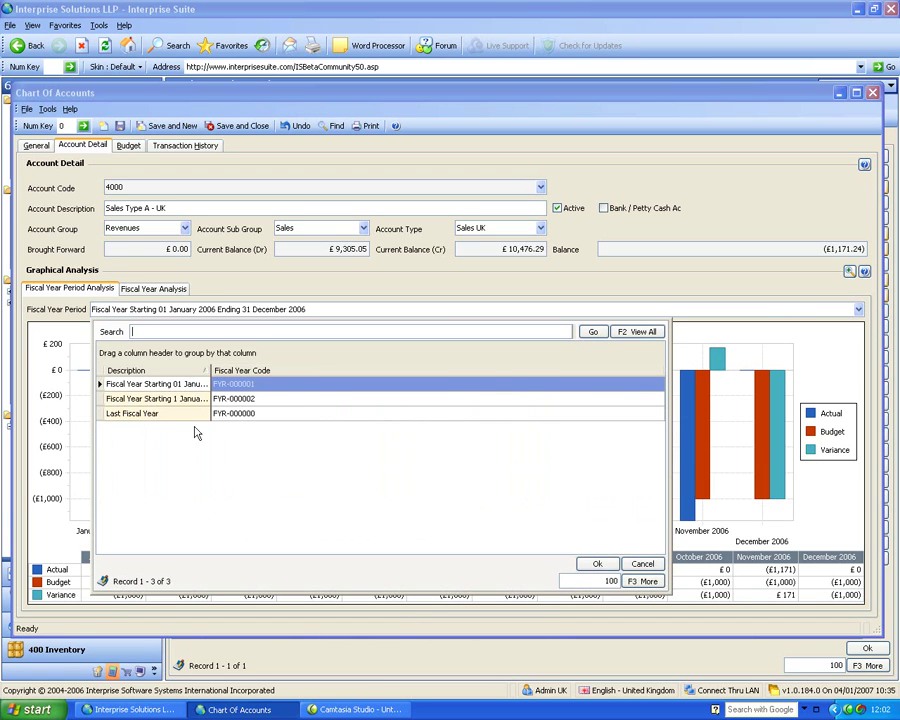
left_click(259, 282)
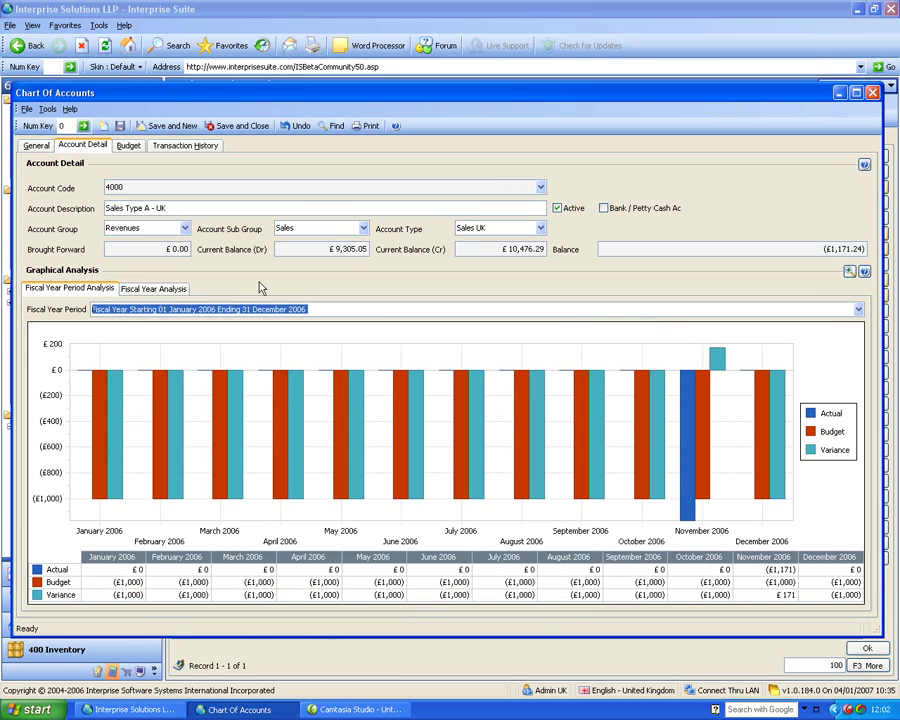
left_click(135, 289)
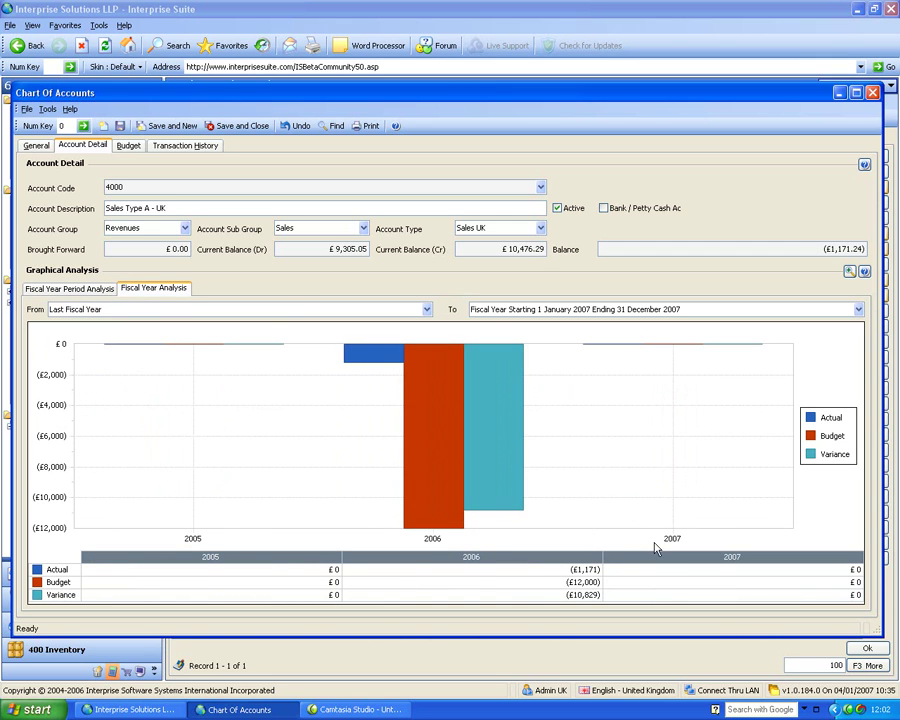
left_click(69, 288)
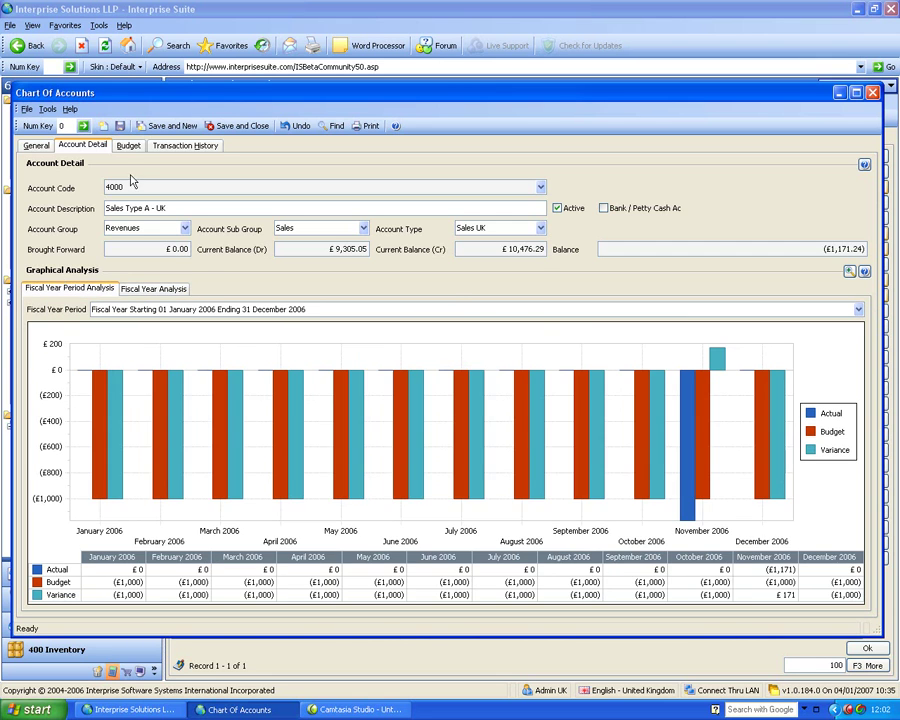
Open the account's budget, set the total budget to allocate to -24,000 and distribute it evenly over the 2006 periods.
left_click(128, 145)
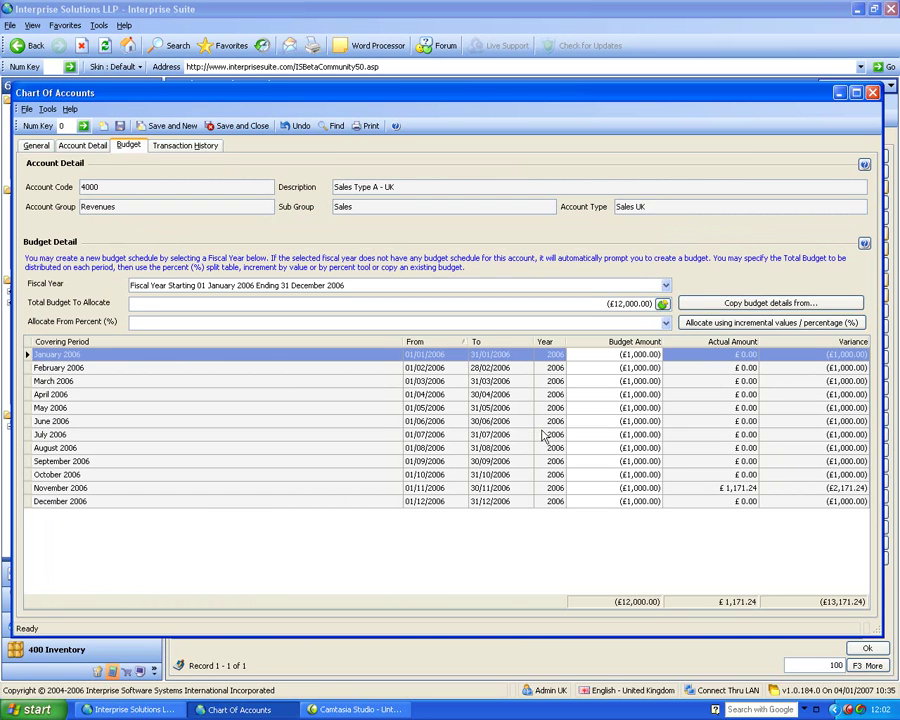
left_click(600, 303)
type("-24,000")
left_click(666, 304)
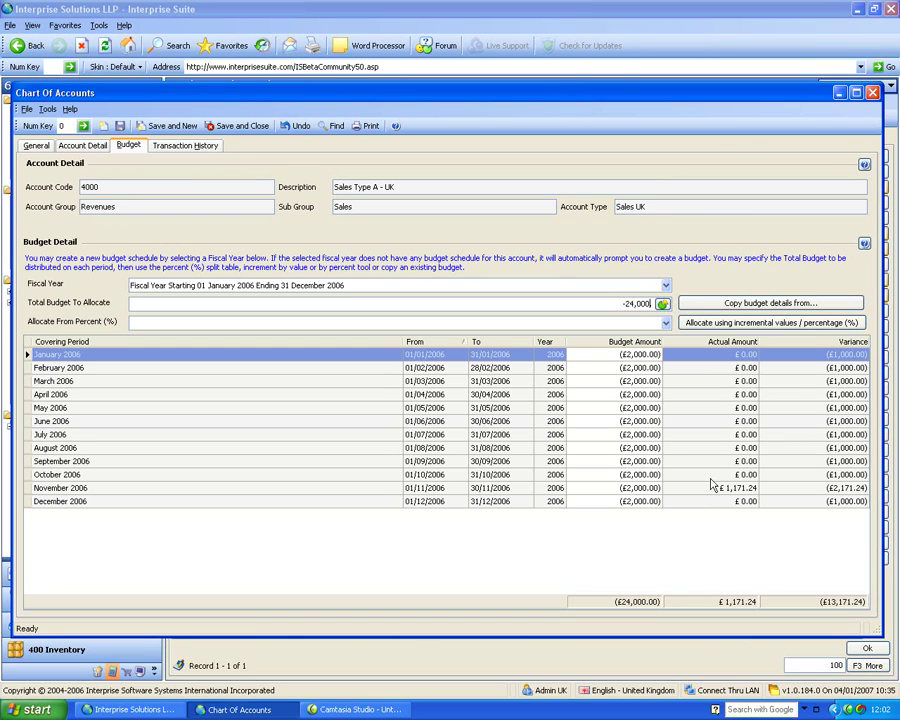
Allocate the budget using the Sample Budget Split, then start copying budget details and decline to overwrite the existing schedule.
left_click(666, 324)
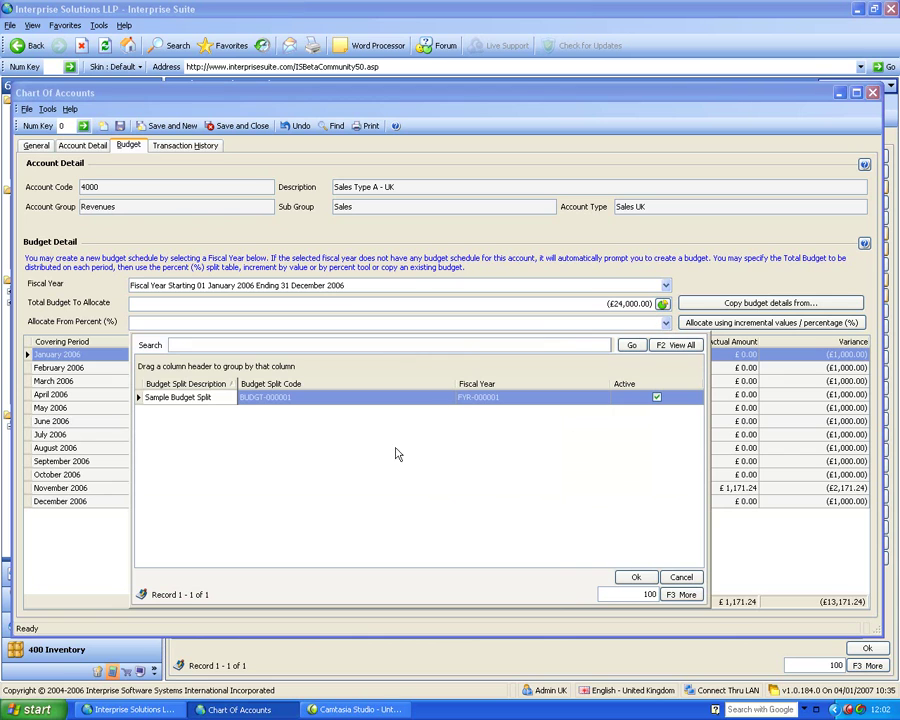
left_click(199, 400)
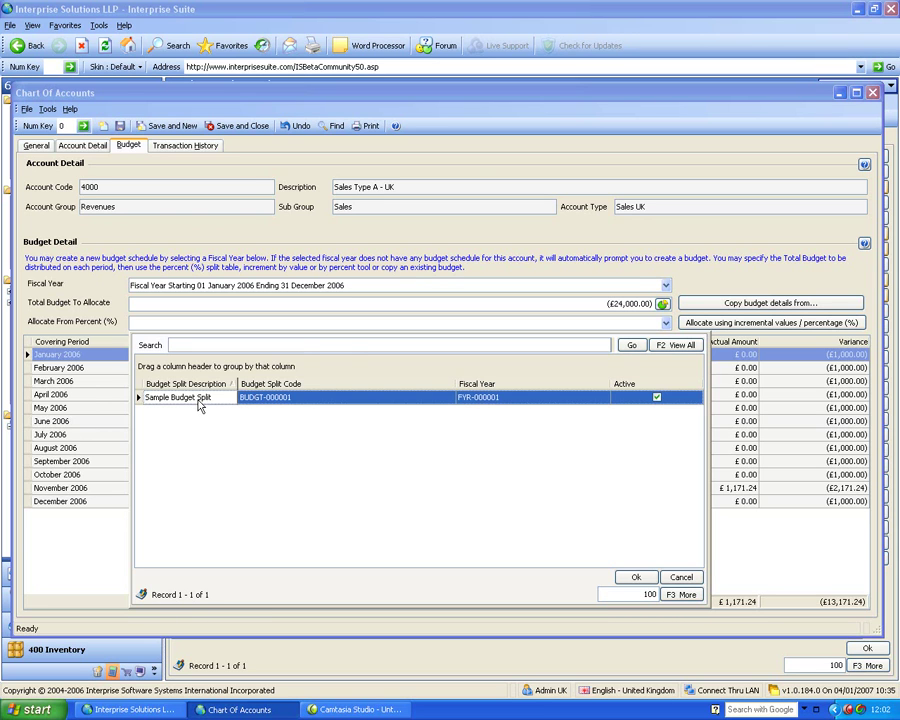
left_click(636, 577)
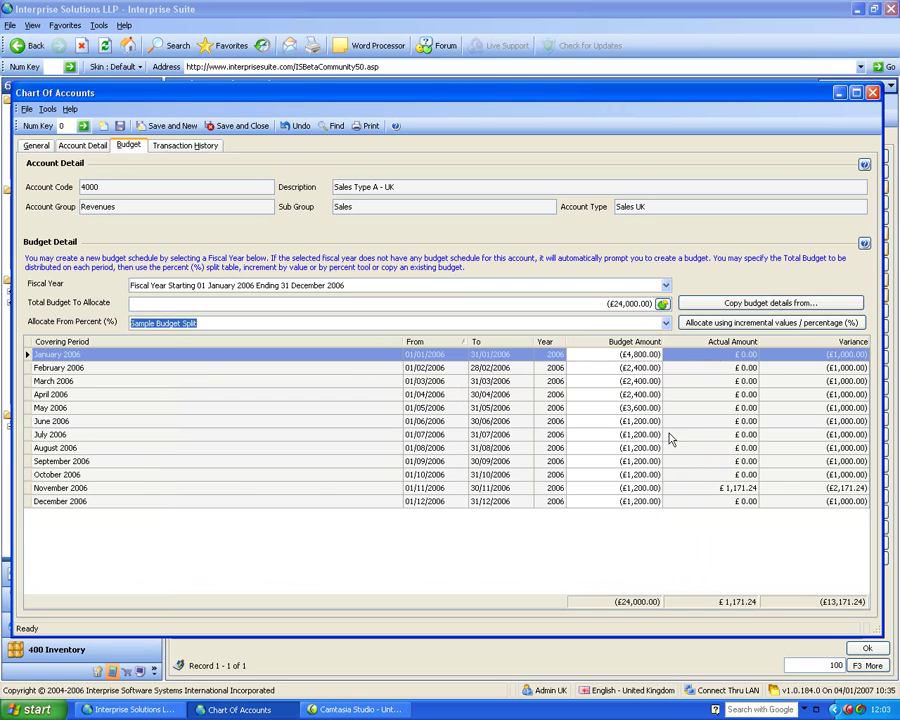
left_click(760, 310)
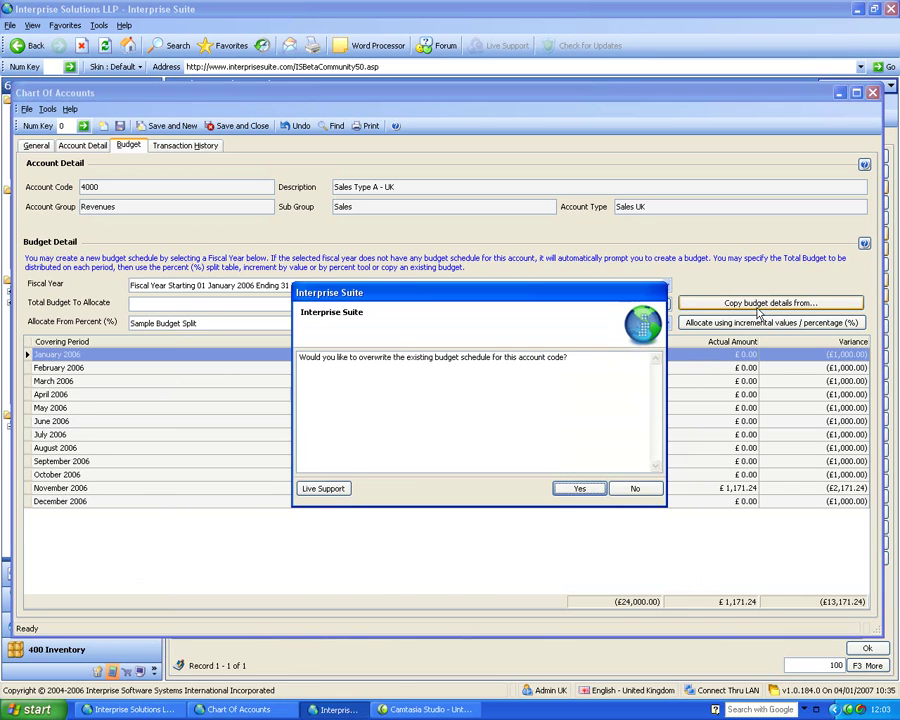
left_click(633, 489)
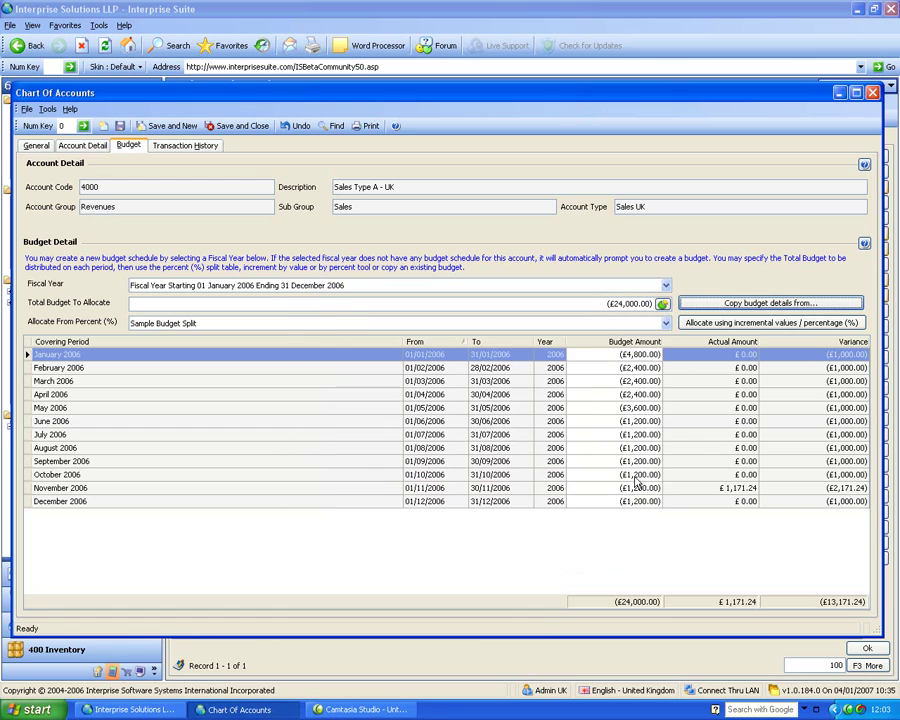
Fill down the 2006 budget with an amount per period of -24,000, increasing by 10% each period.
left_click(808, 323)
type("-2")
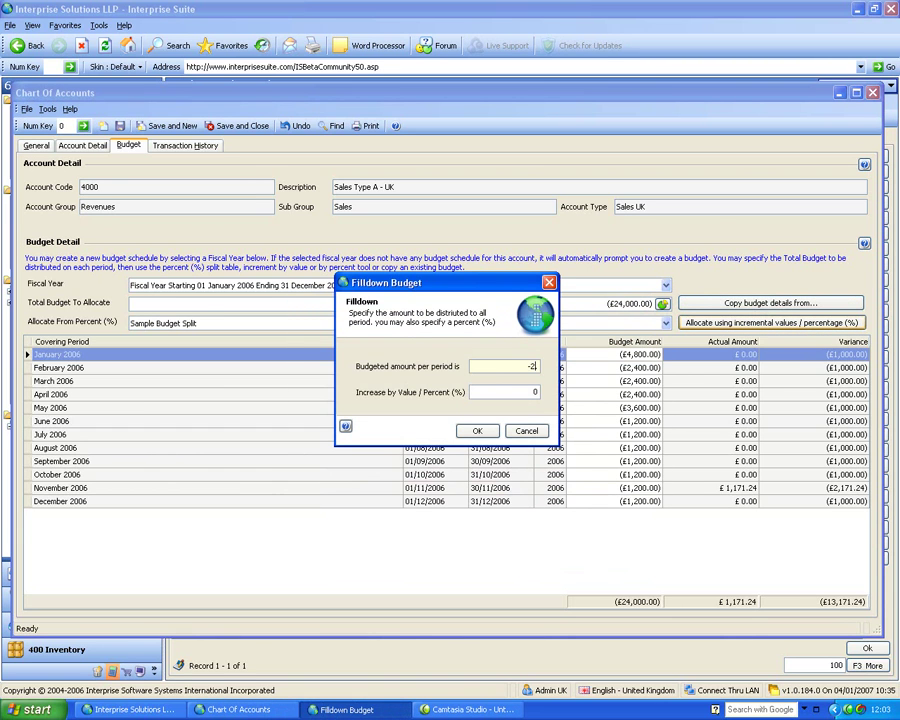
type("4000")
key("Tab")
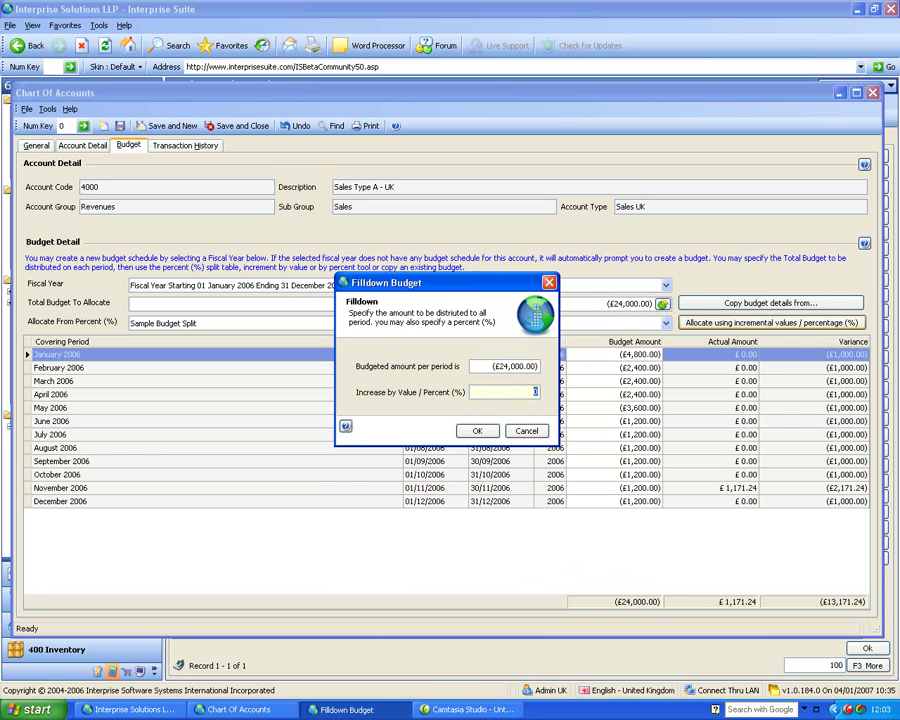
key("Return")
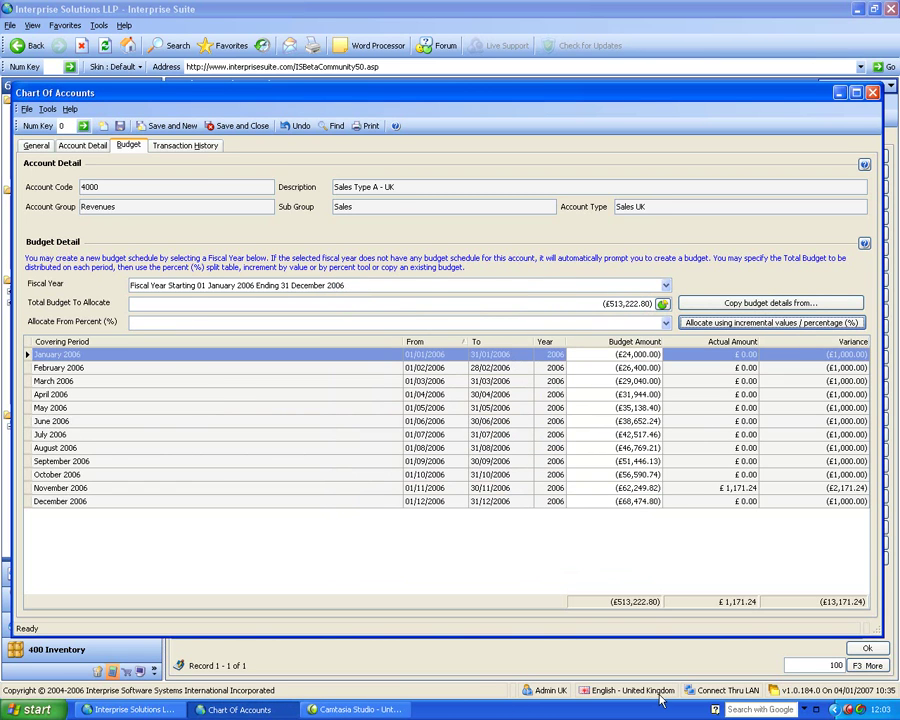
Switch to the account's transaction history, saving the budget changes, and select the first INV-000004 invoice line.
left_click(190, 147)
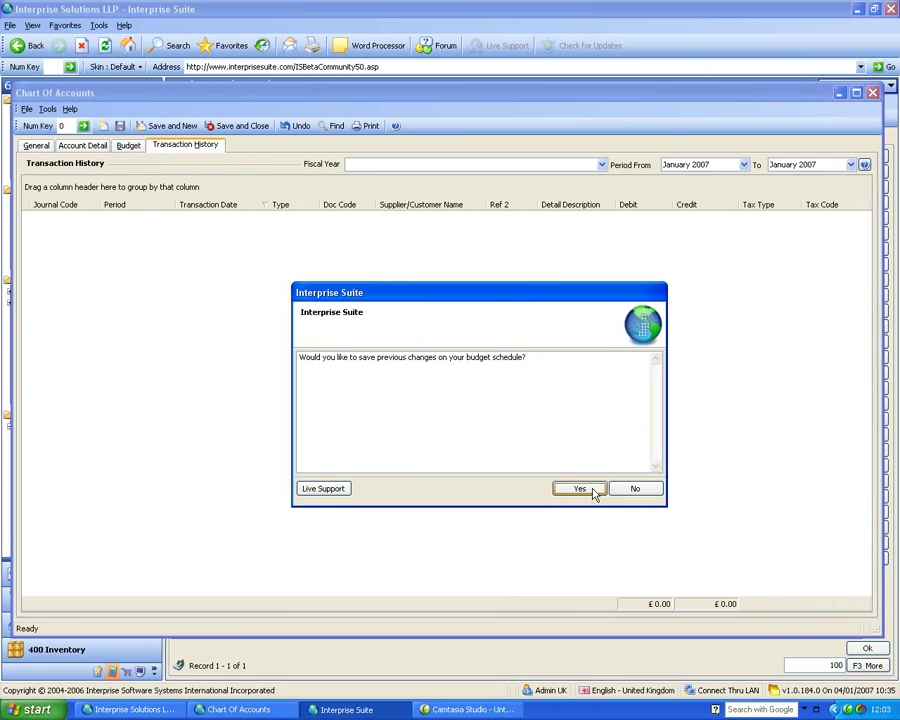
key("Return")
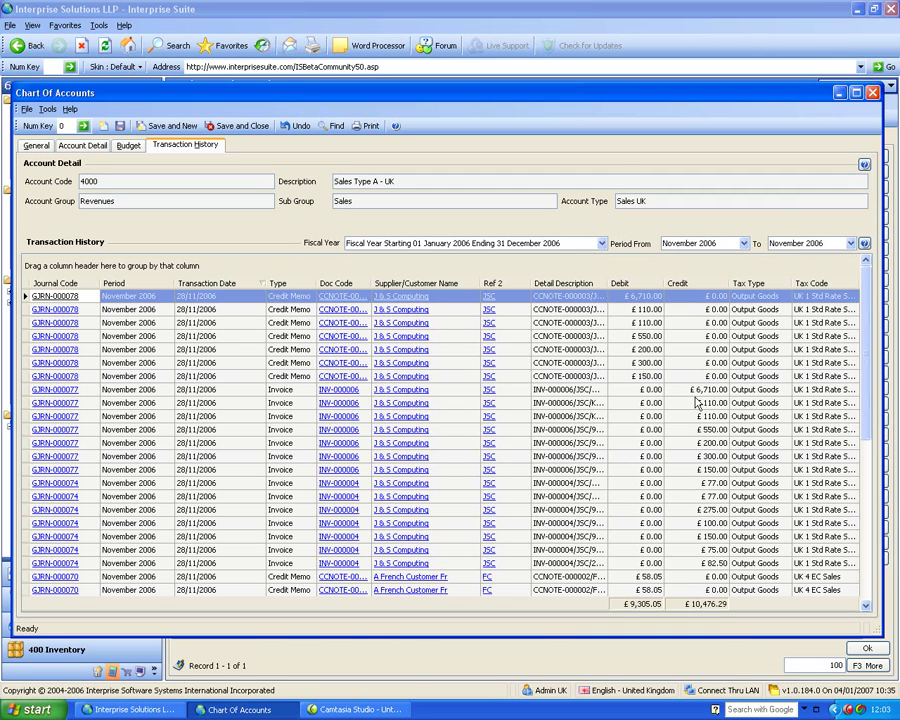
left_click(460, 363)
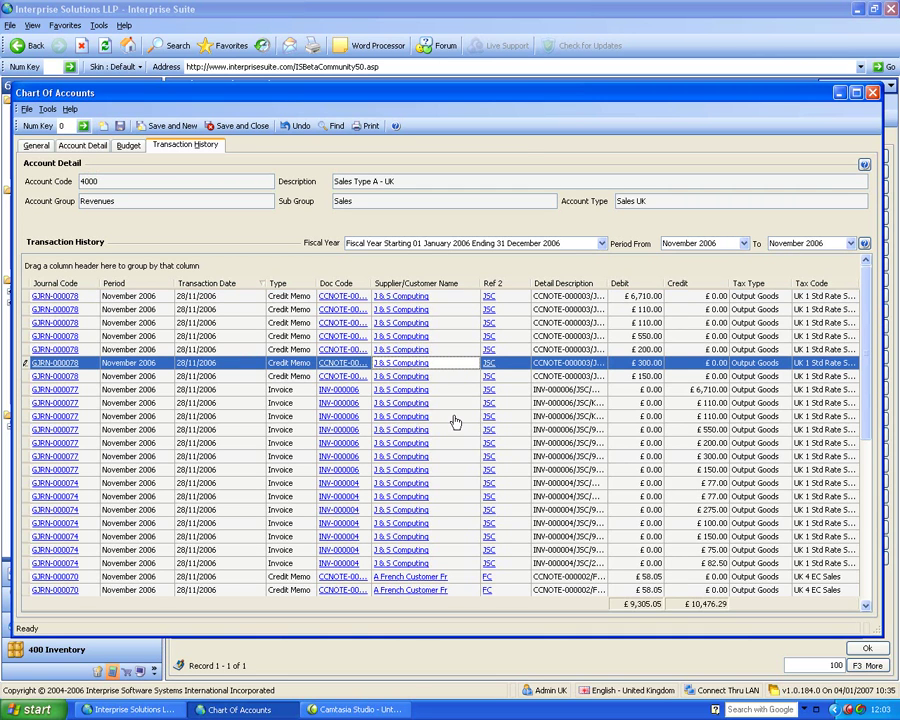
left_click(452, 483)
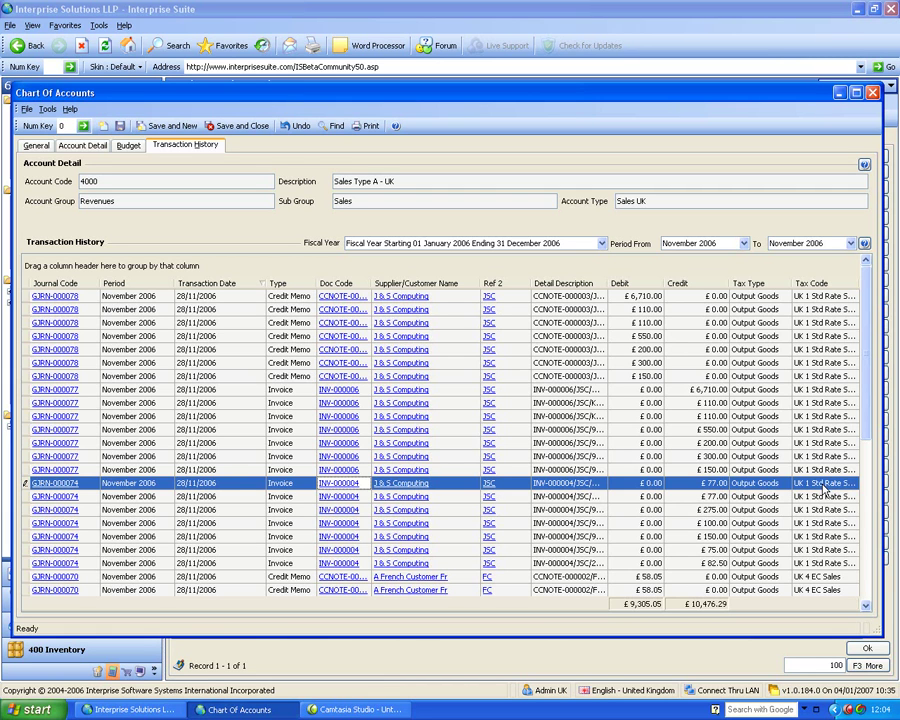
Open journal GJRN-000074 from the selected invoice line, enlarge its window and review the Carriage / Freight and Sales VAT lines.
left_click(67, 483)
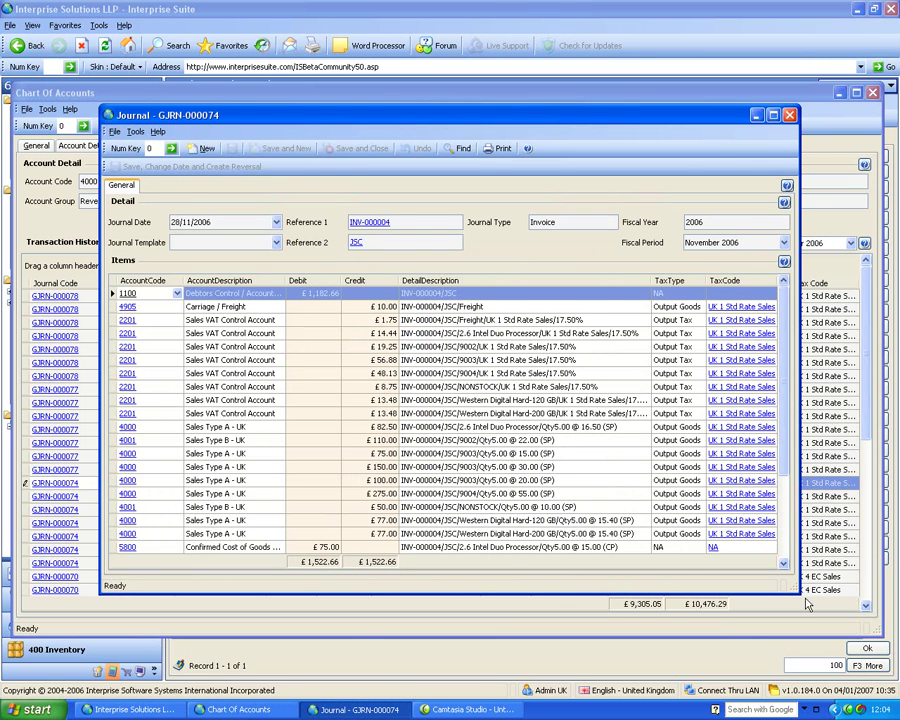
left_click_drag(797, 594, 888, 653)
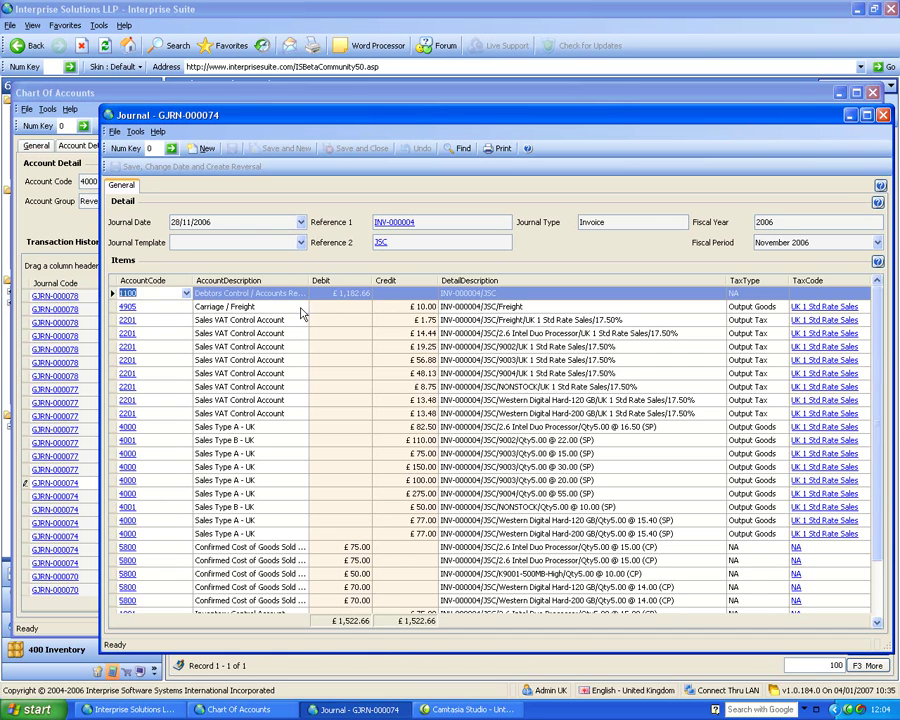
left_click(303, 310)
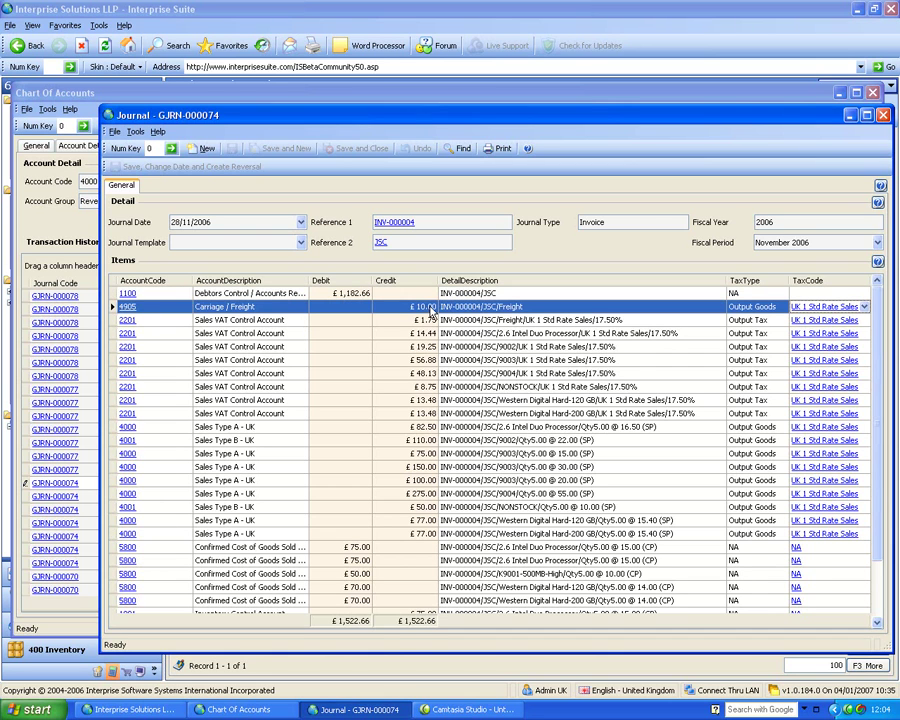
key("Down")
key("Down")
key("Down")
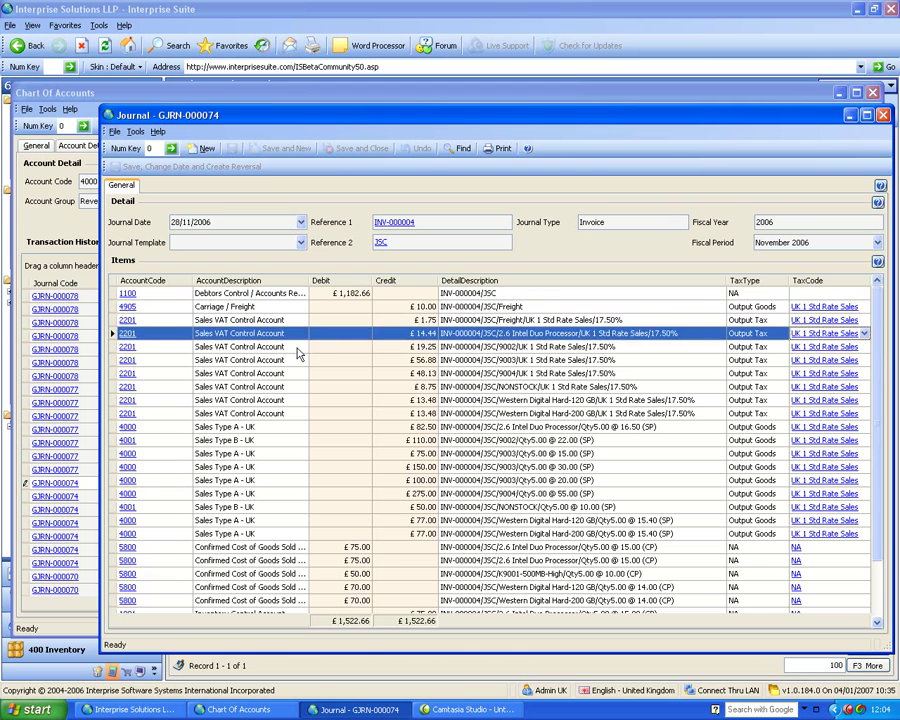
Review the journal's Sales Type A - UK and Confirmed Cost of Goods Sold lines, then close the journal.
left_click(254, 431)
scroll(465, 500, "down", 2)
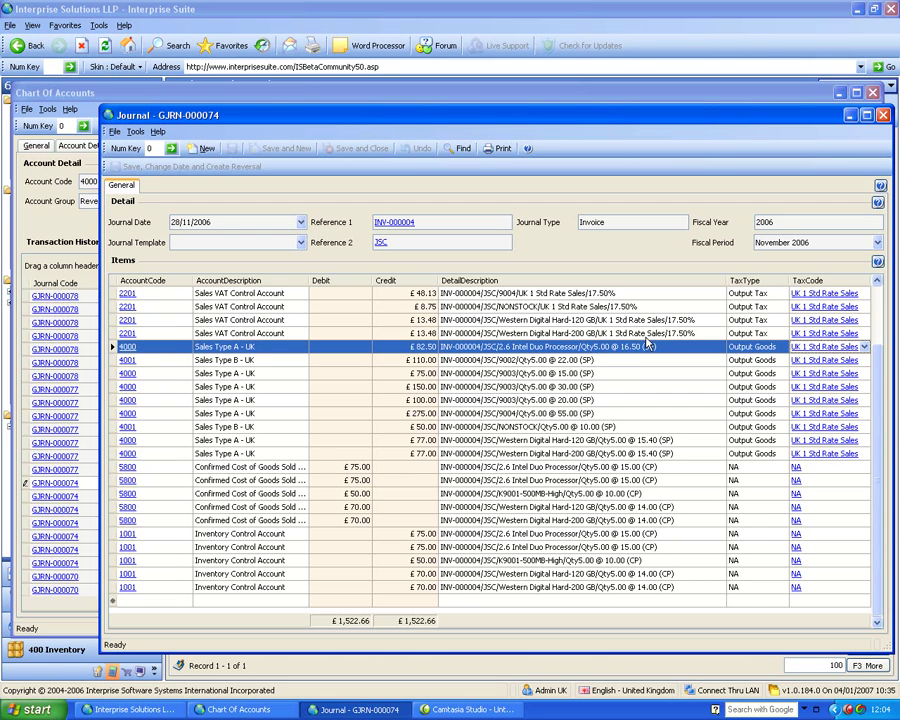
left_click(455, 466)
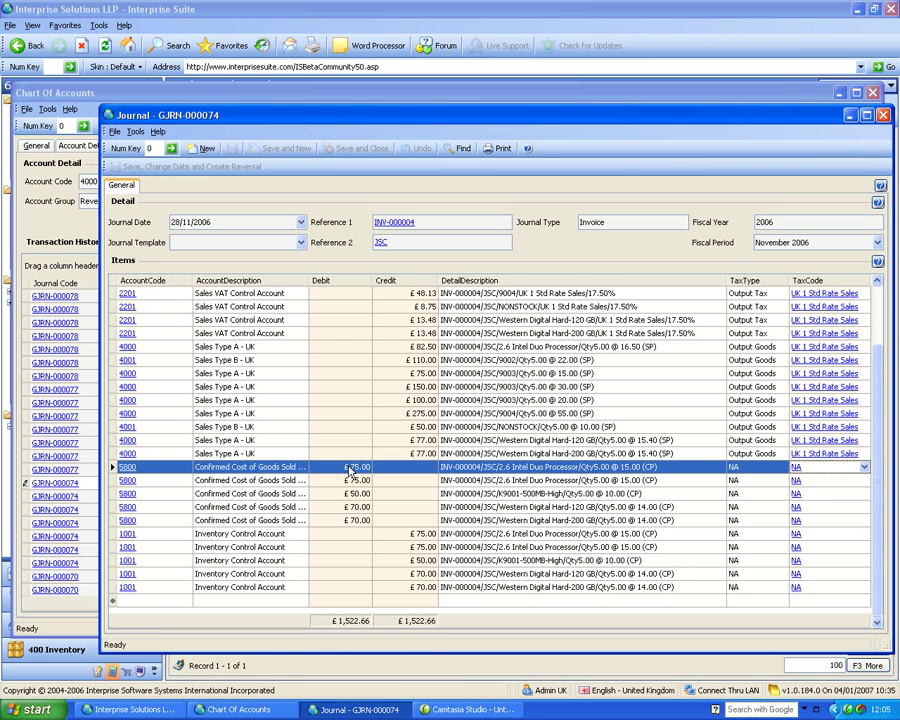
left_click(883, 115)
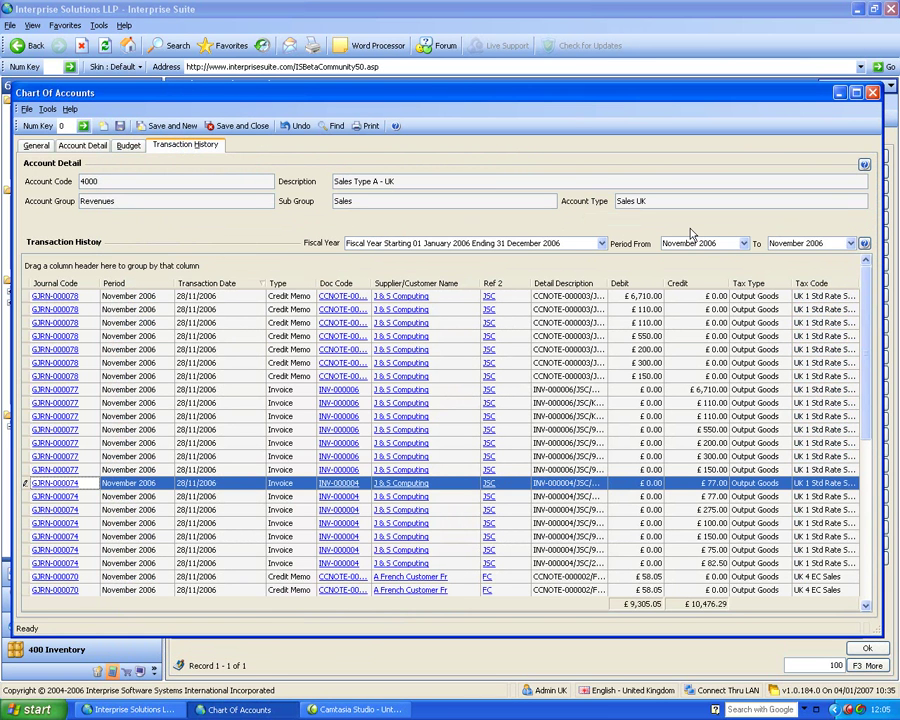
Return to the financial statement overview and change its view to Profit & Loss Default.
left_click(30, 147)
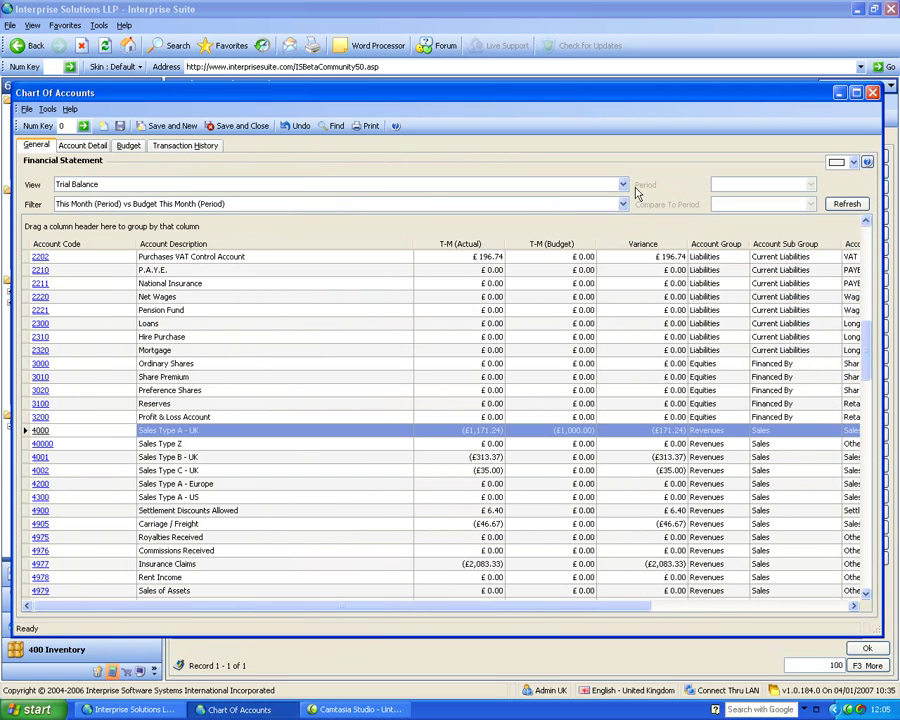
left_click(620, 182)
left_click(123, 250)
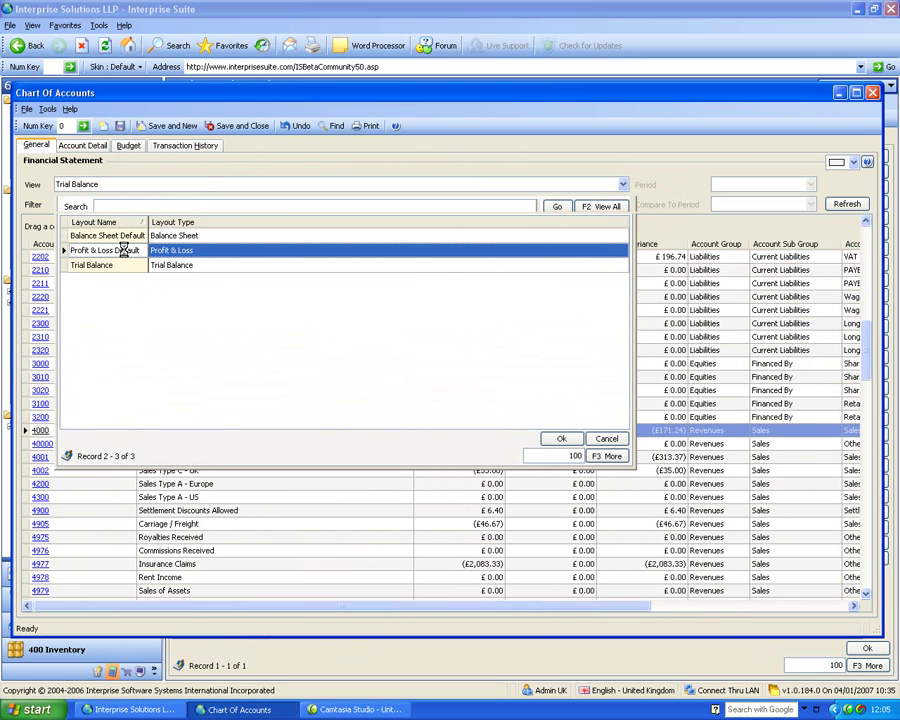
double_click(123, 250)
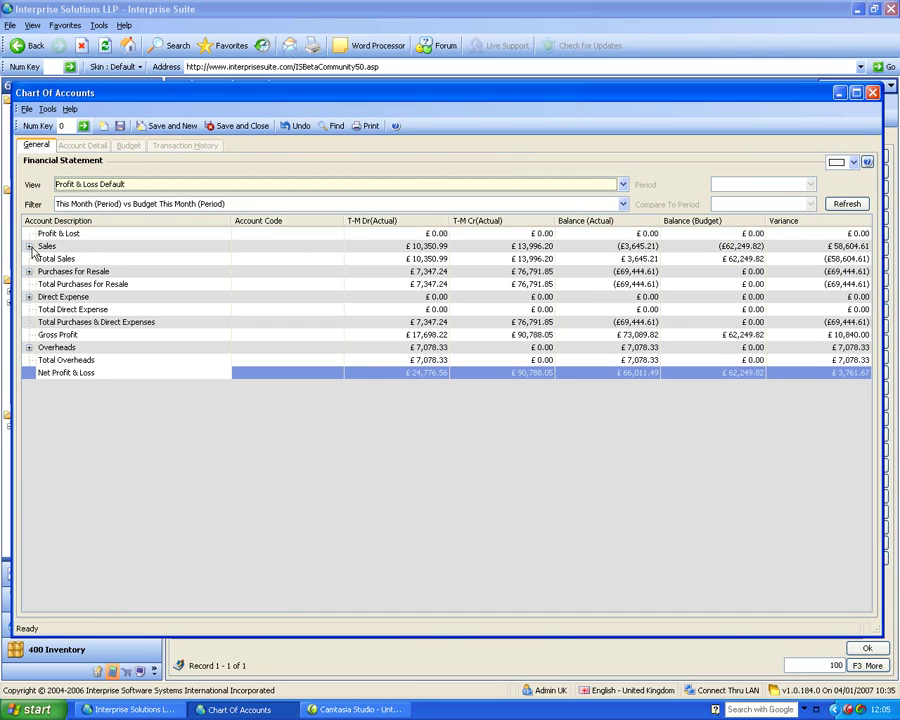
Expand Sales and Sales UK in the Profit & Loss statement and inspect the lines beneath Sales UK.
left_click(70, 247)
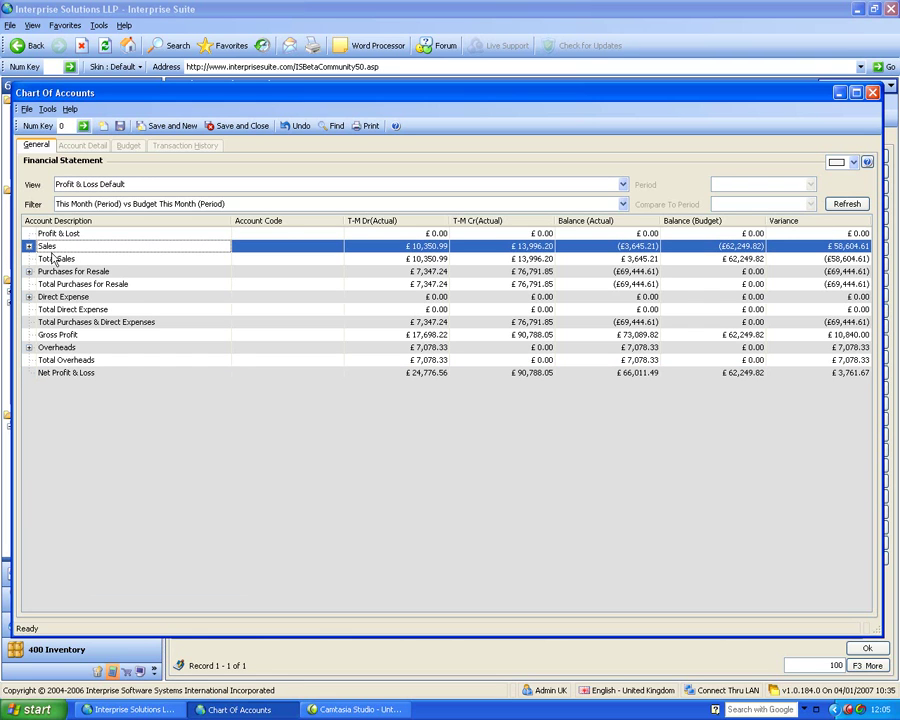
left_click(29, 246)
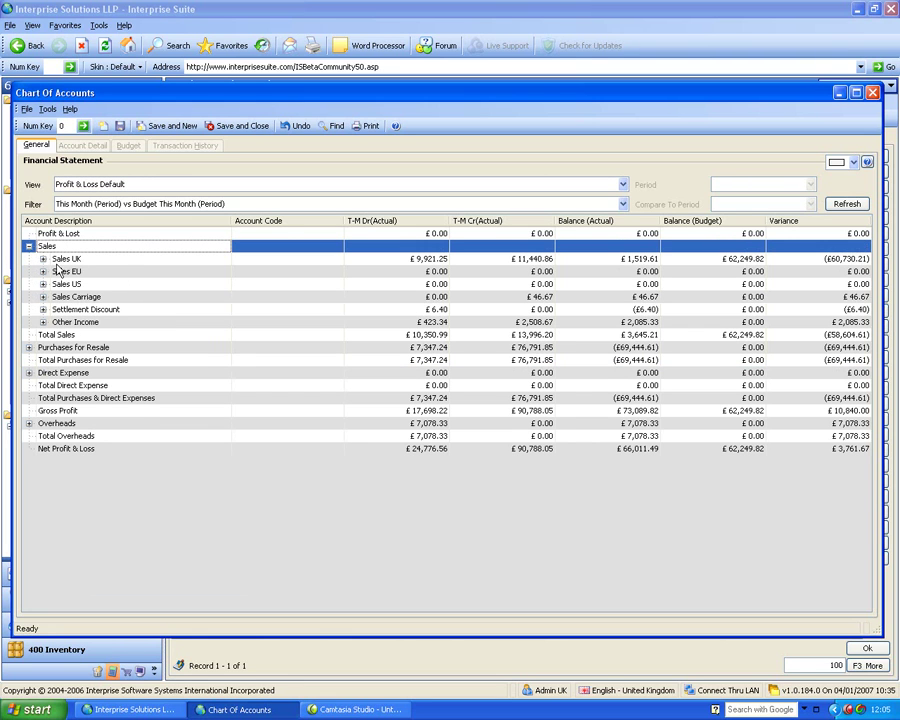
left_click(70, 259)
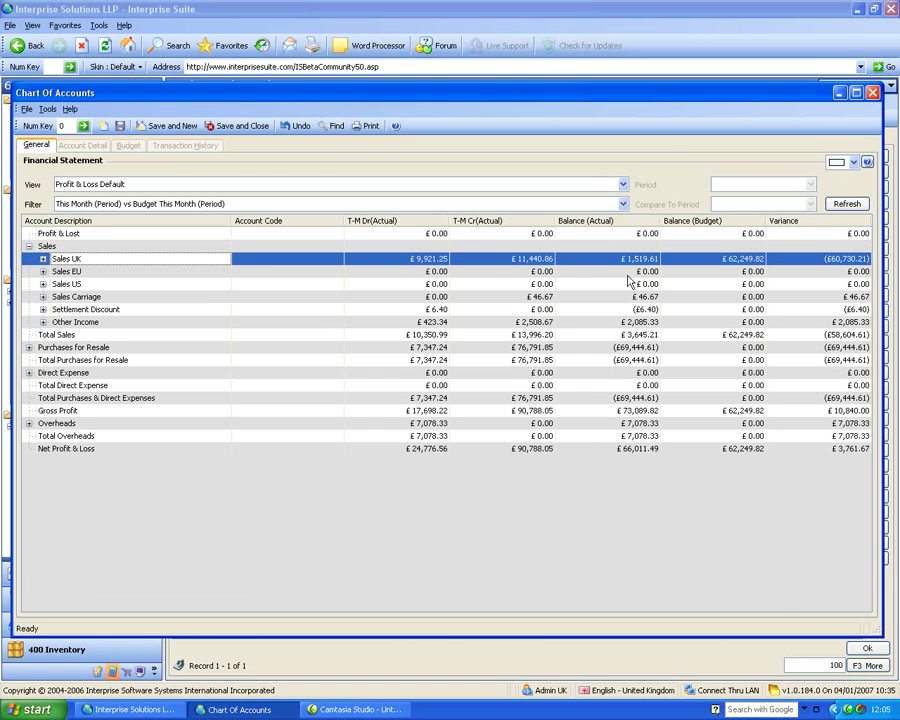
left_click(44, 260)
left_click(145, 272)
left_click(152, 285)
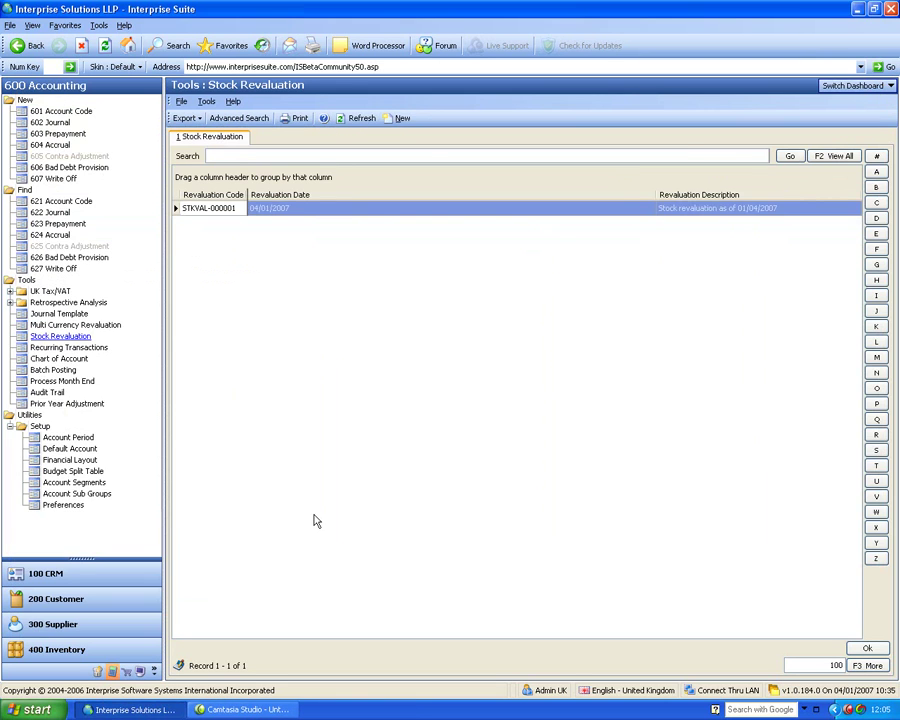
Start the Process Month End wizard and review the Customer, Supplier, Banking and Accounting recurring transactions, the unposted journals and the prepayments.
left_click(60, 382)
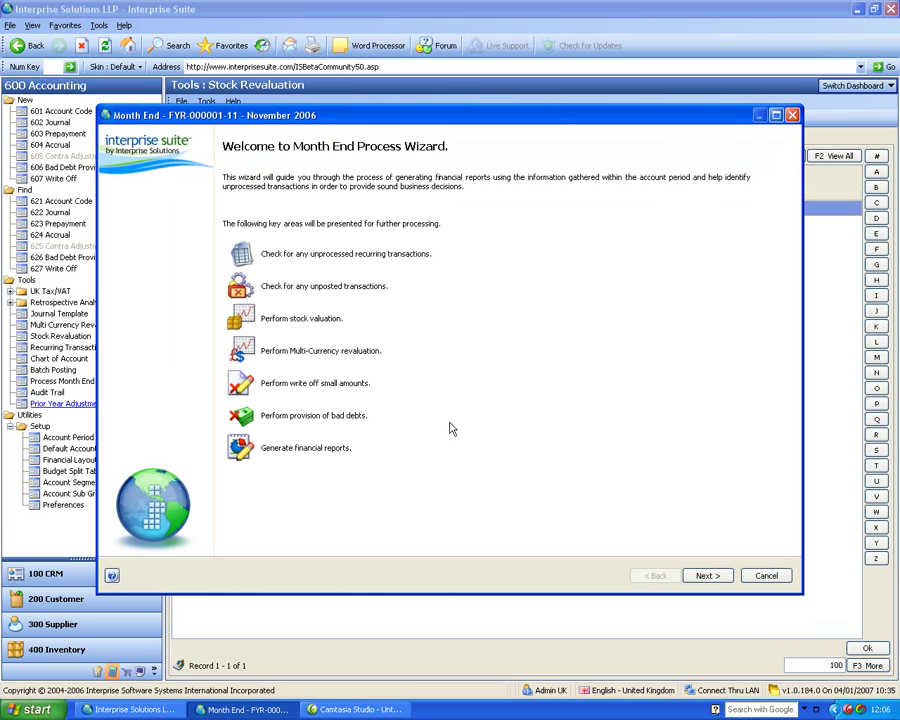
left_click(709, 578)
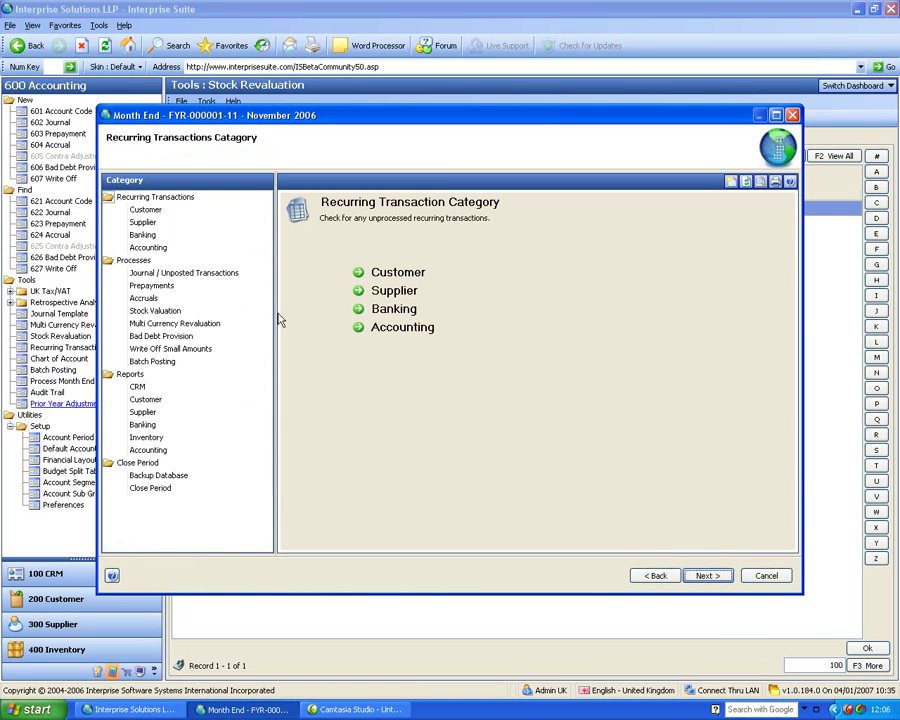
left_click(142, 211)
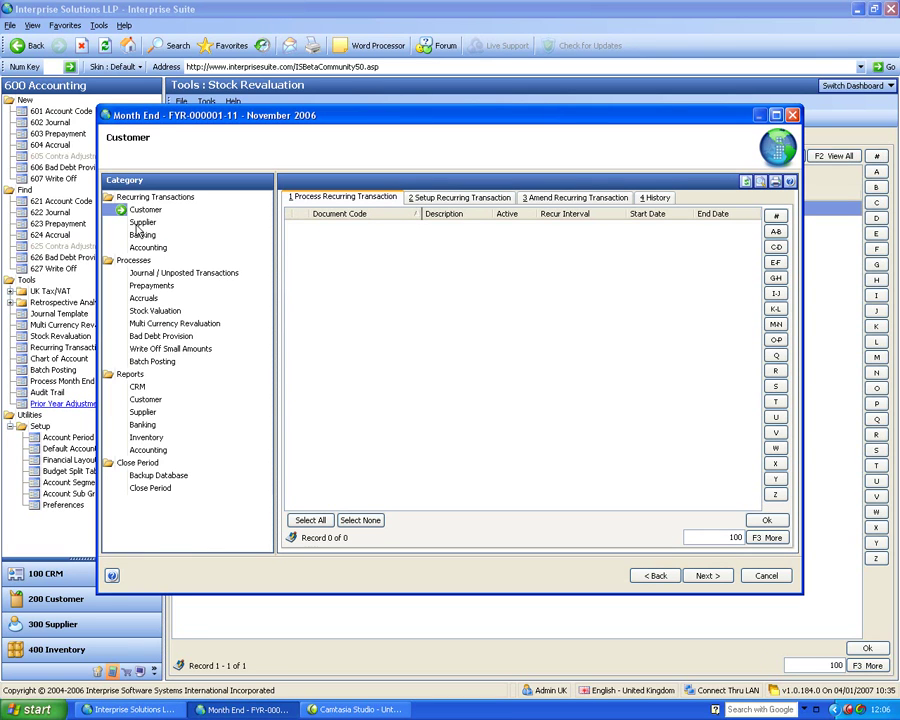
left_click(138, 224)
left_click(141, 236)
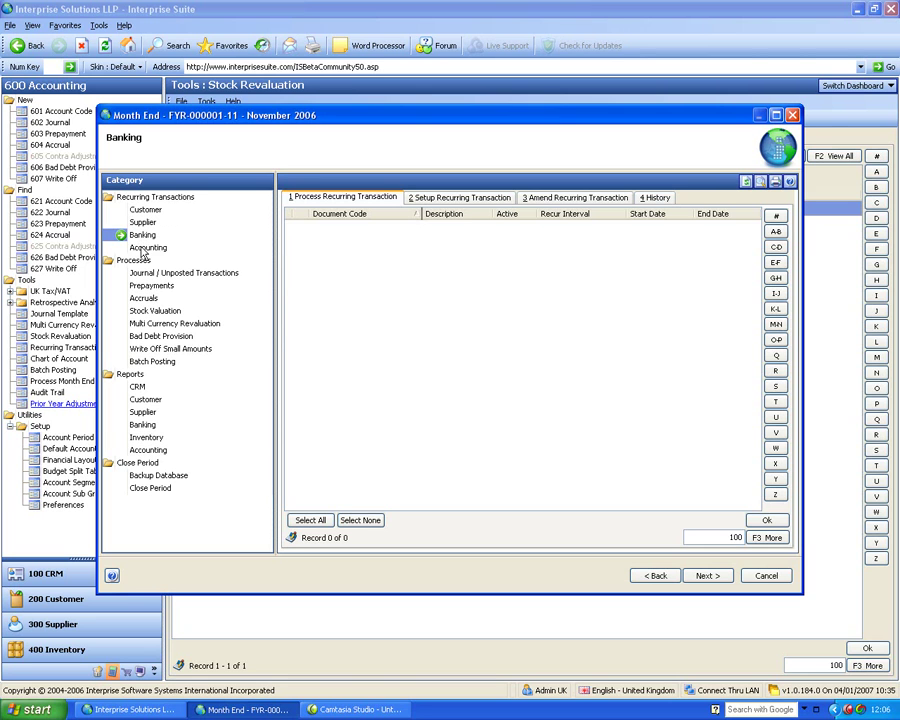
left_click(142, 249)
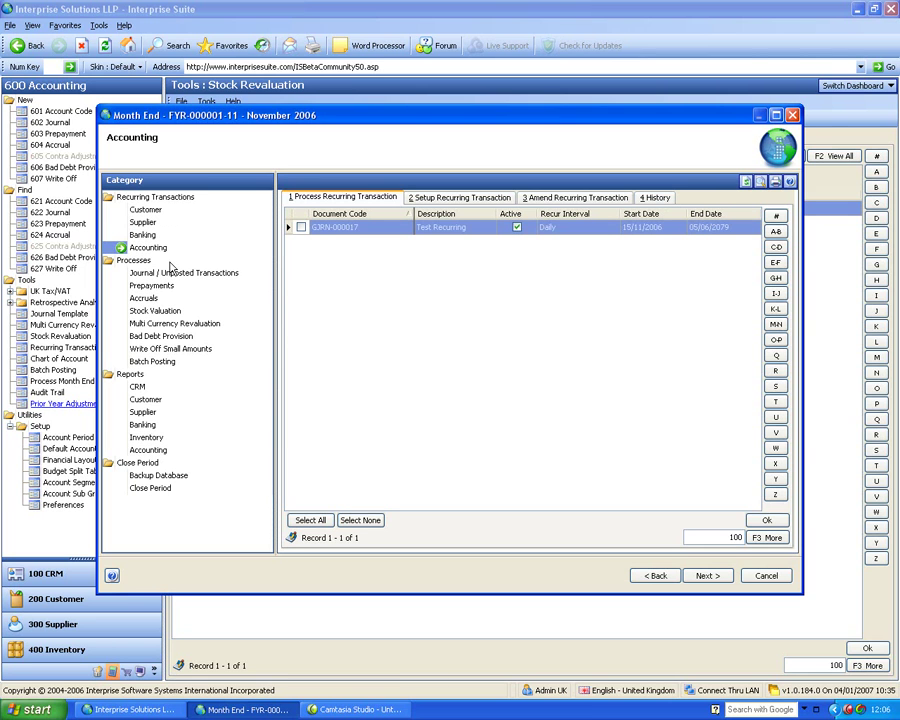
left_click(169, 276)
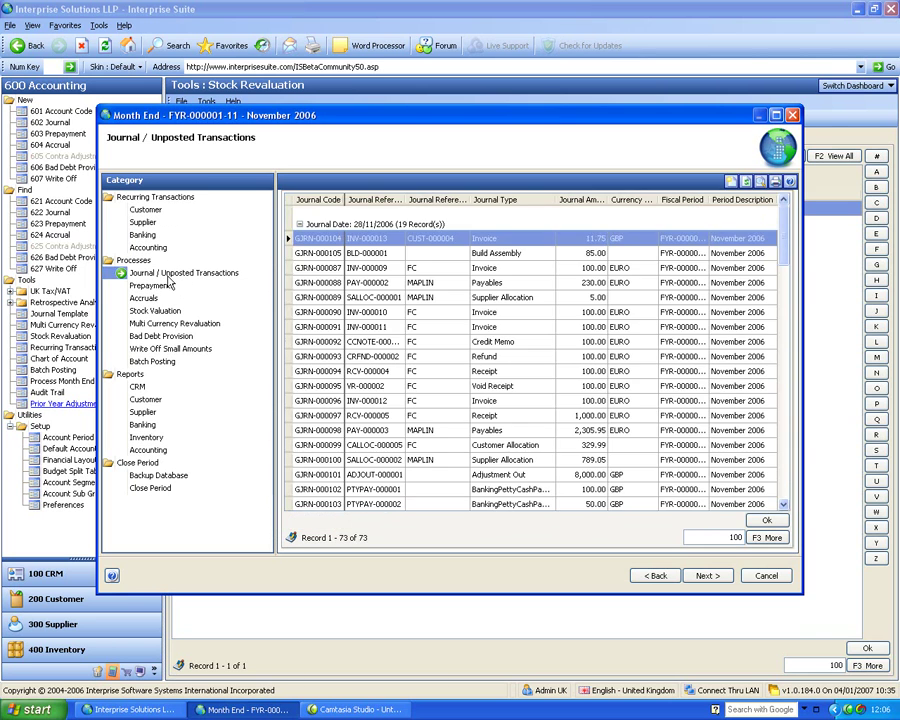
left_click(160, 286)
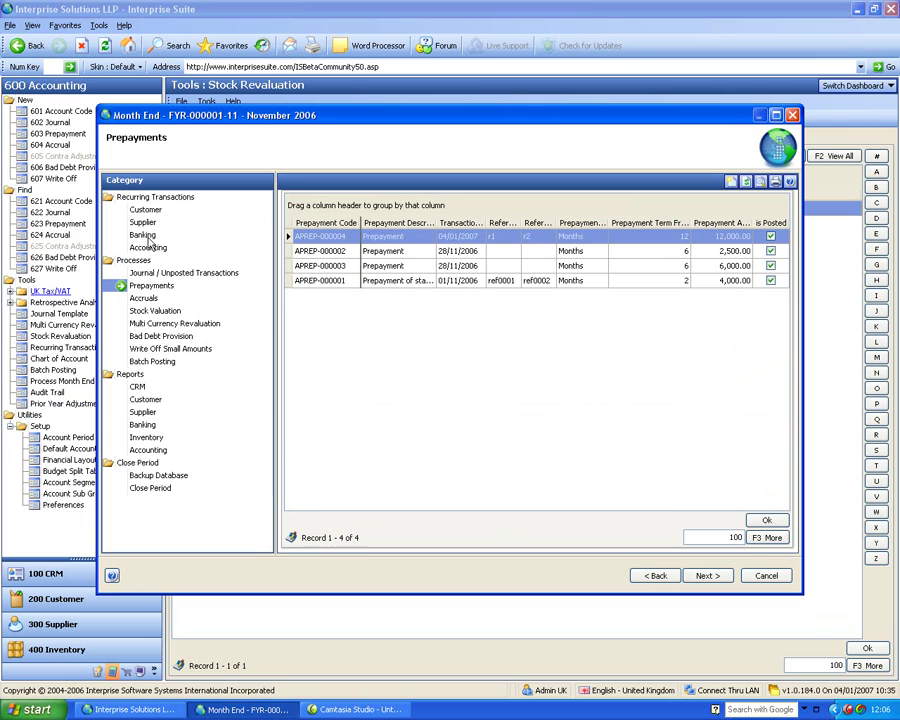
Try to close the current period from the month-end wizard, decline batch posting of the unposted transactions and close the wizard.
left_click(160, 492)
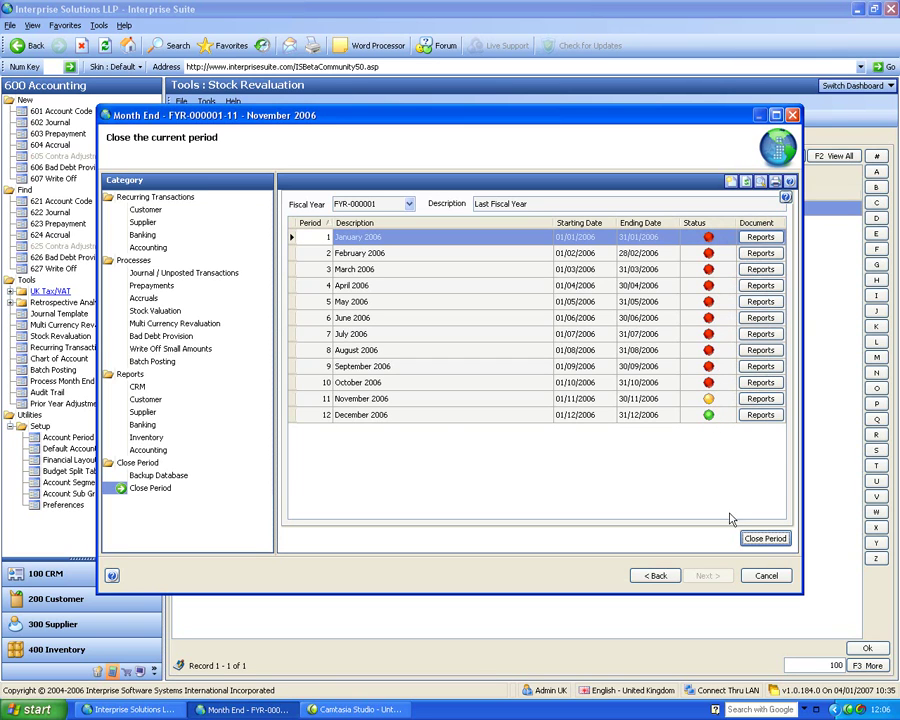
left_click(771, 545)
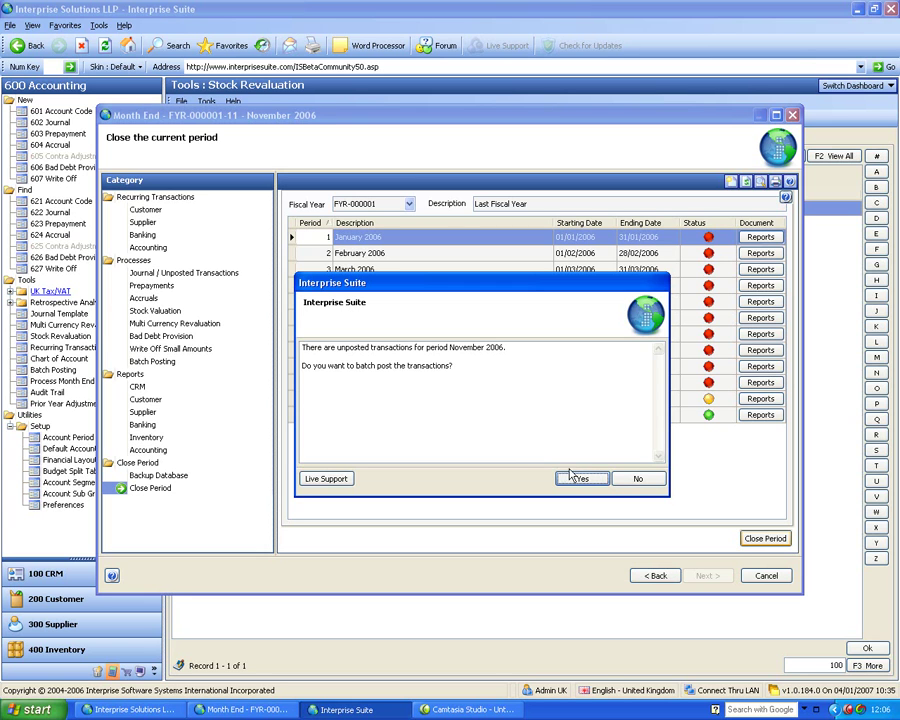
left_click(636, 479)
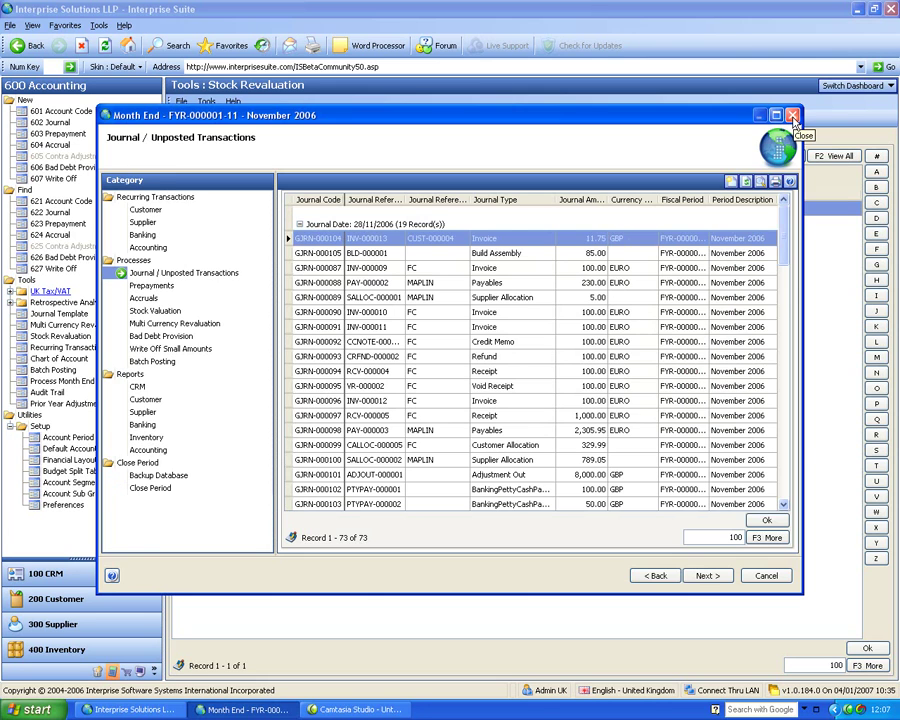
left_click(793, 117)
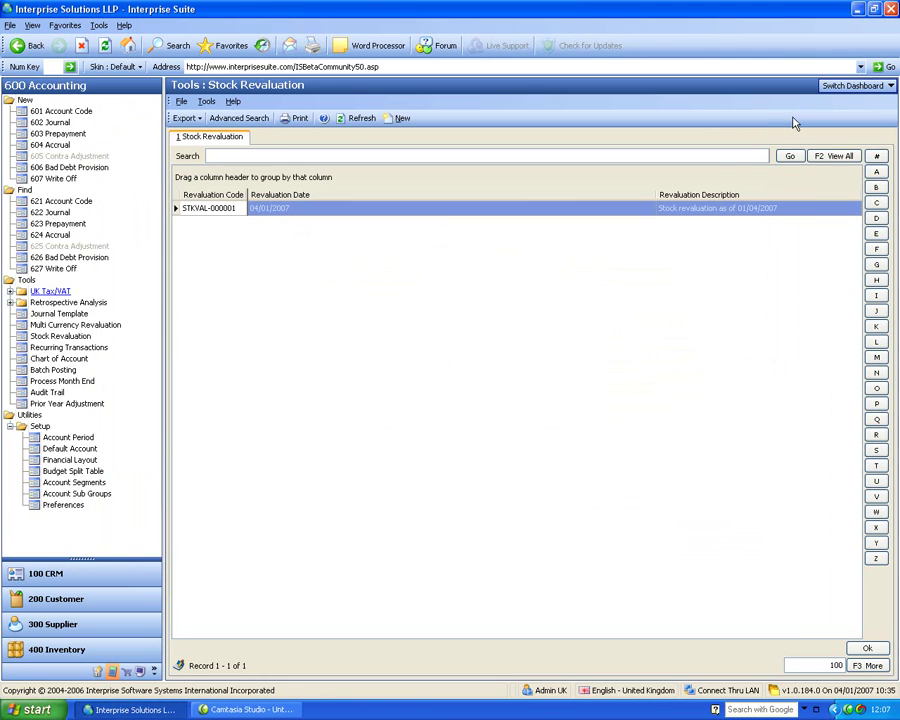
Open the Account Period setup and add a period after December 2006 to fiscal year FYR-000001, accepting the fiscal year adjustment.
left_click(67, 441)
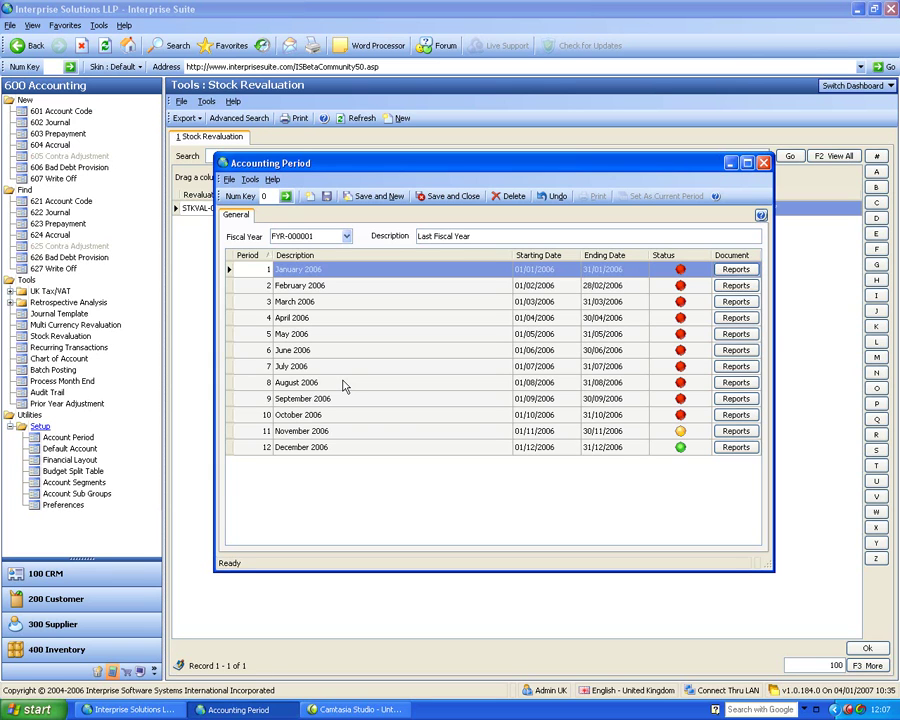
left_click(336, 450)
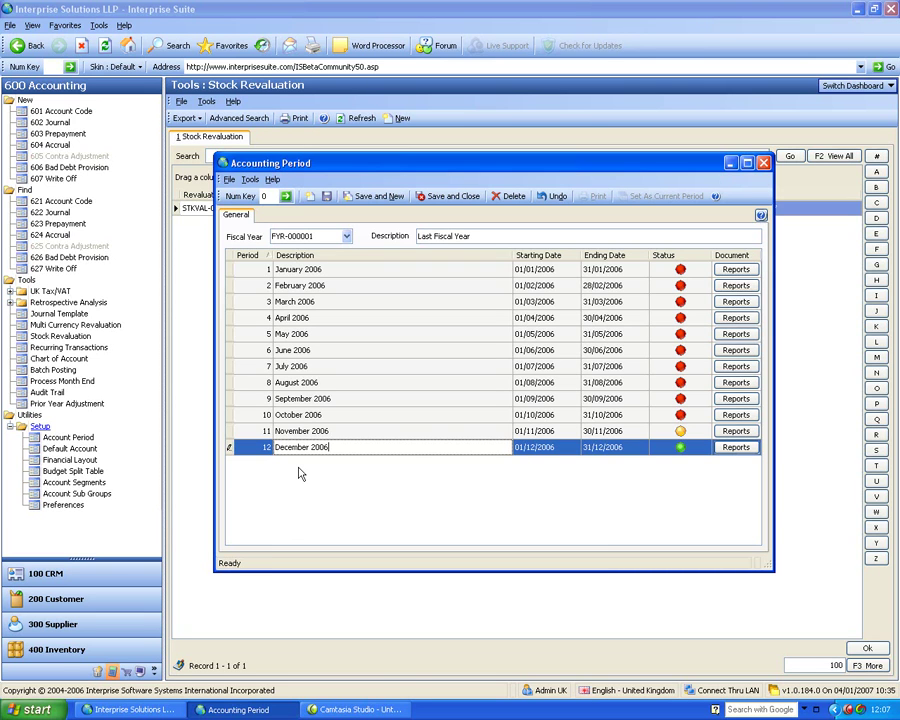
right_click(297, 450)
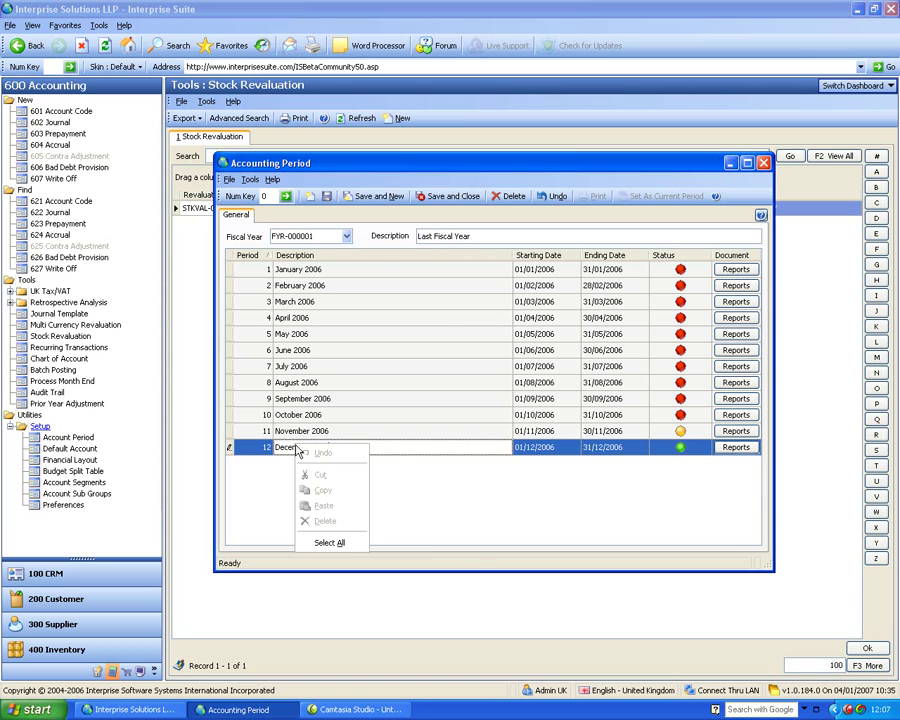
right_click(268, 449)
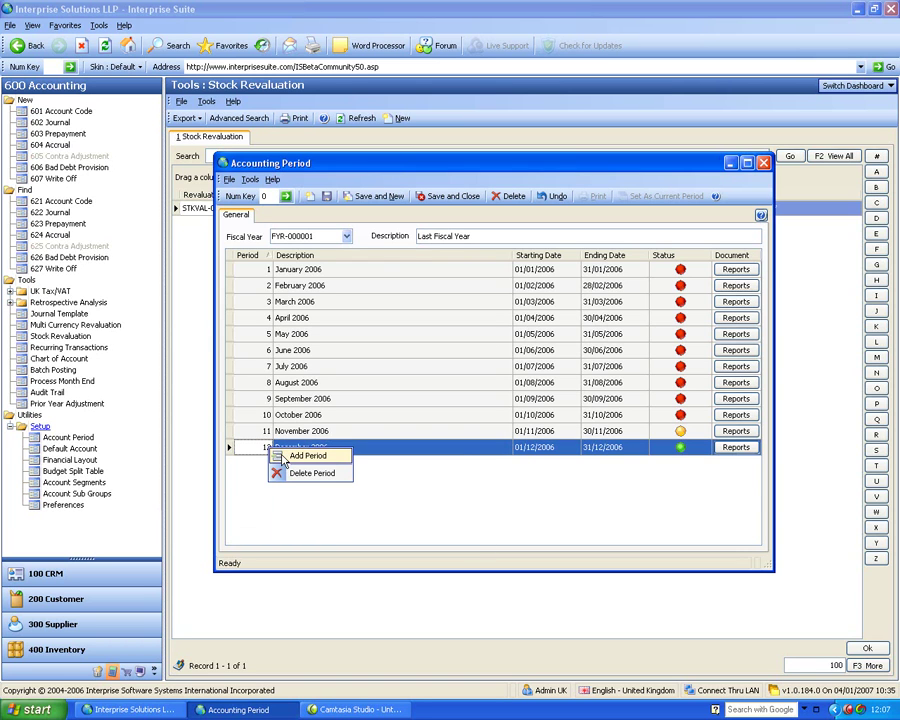
left_click(300, 456)
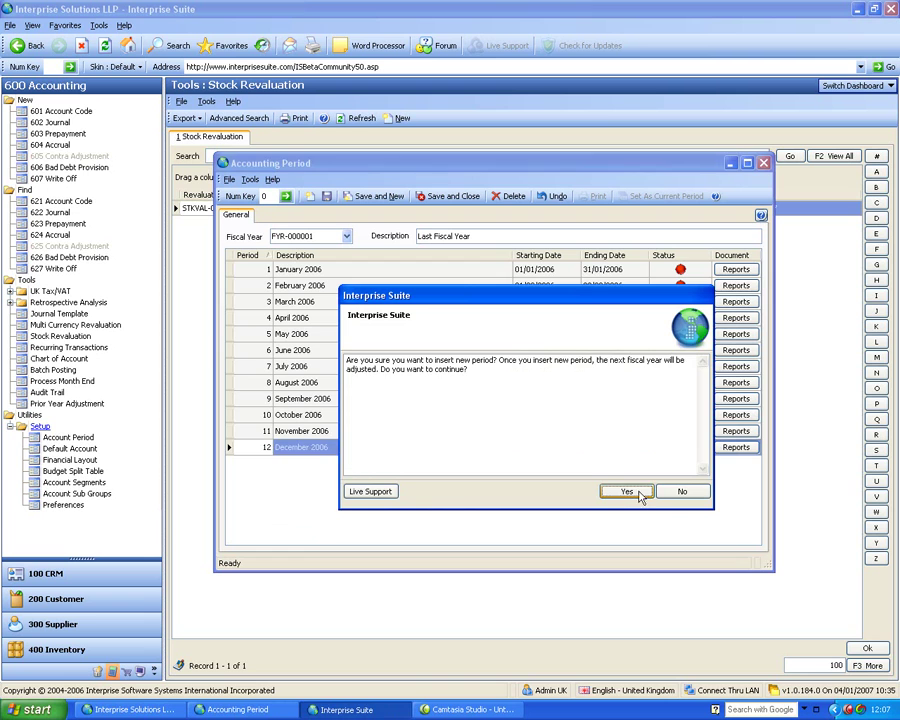
left_click(640, 492)
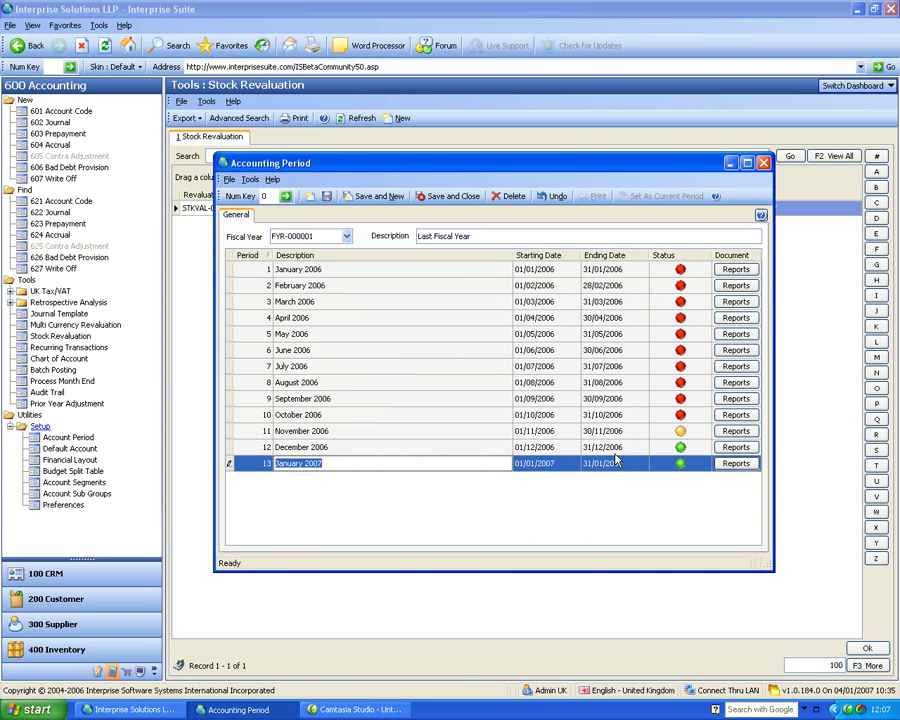
Add another period after January 2007 to the fiscal year and save the accounting periods.
right_click(265, 464)
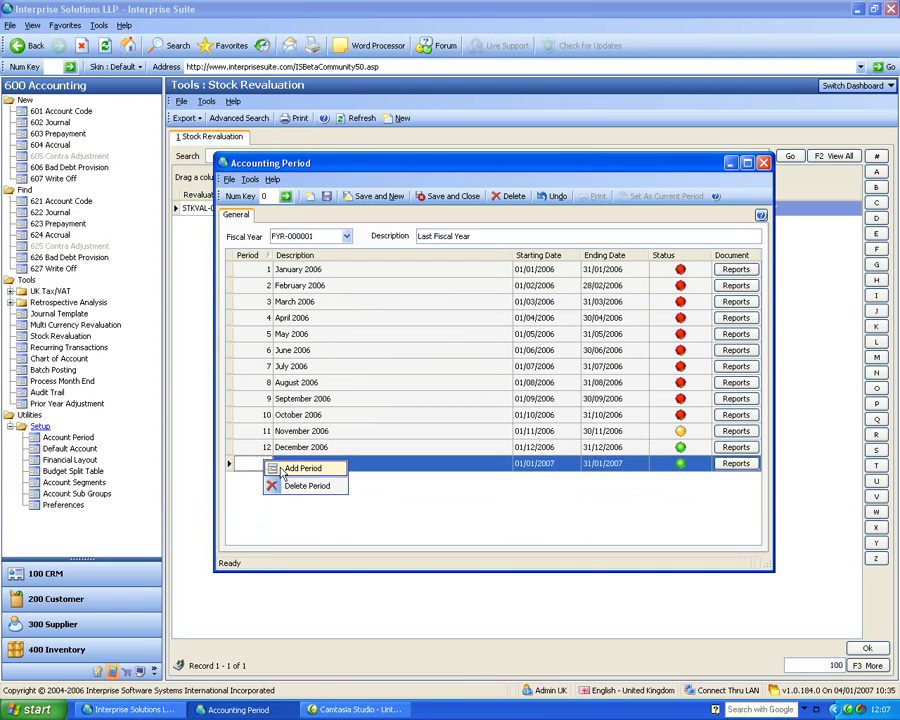
left_click(286, 472)
left_click(645, 494)
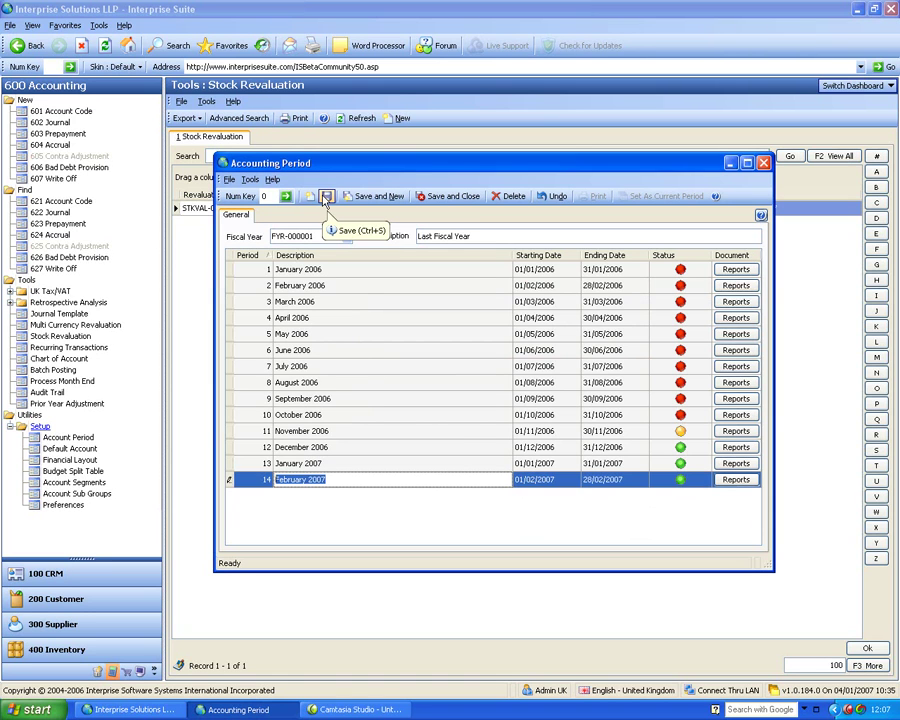
left_click(326, 197)
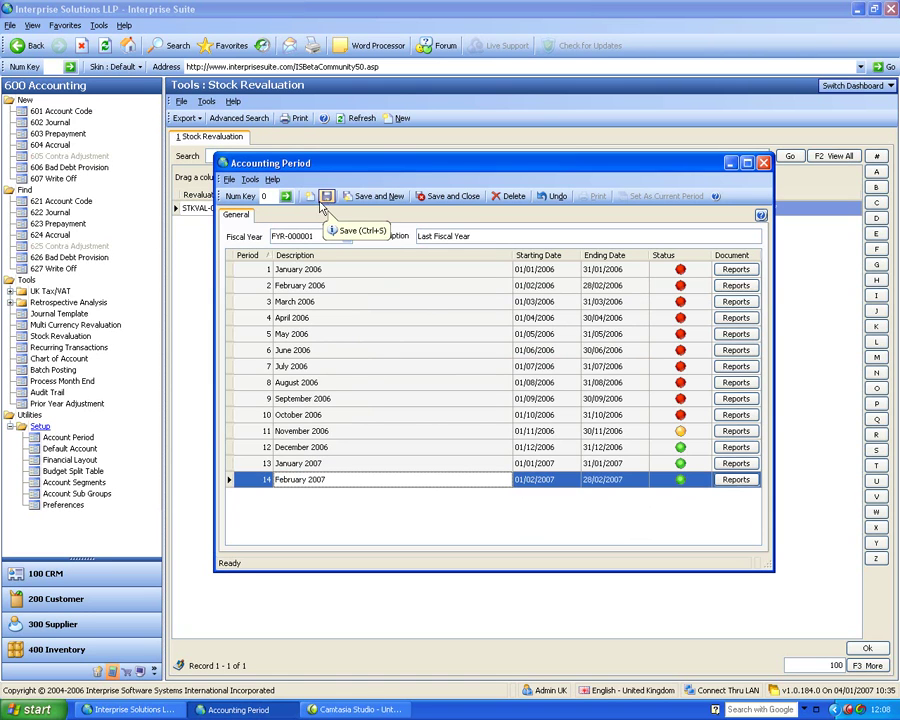
List the unposted journals and check the fiscal periods assigned to journals GJRN-000146 and GJRN-000123.
left_click(53, 213)
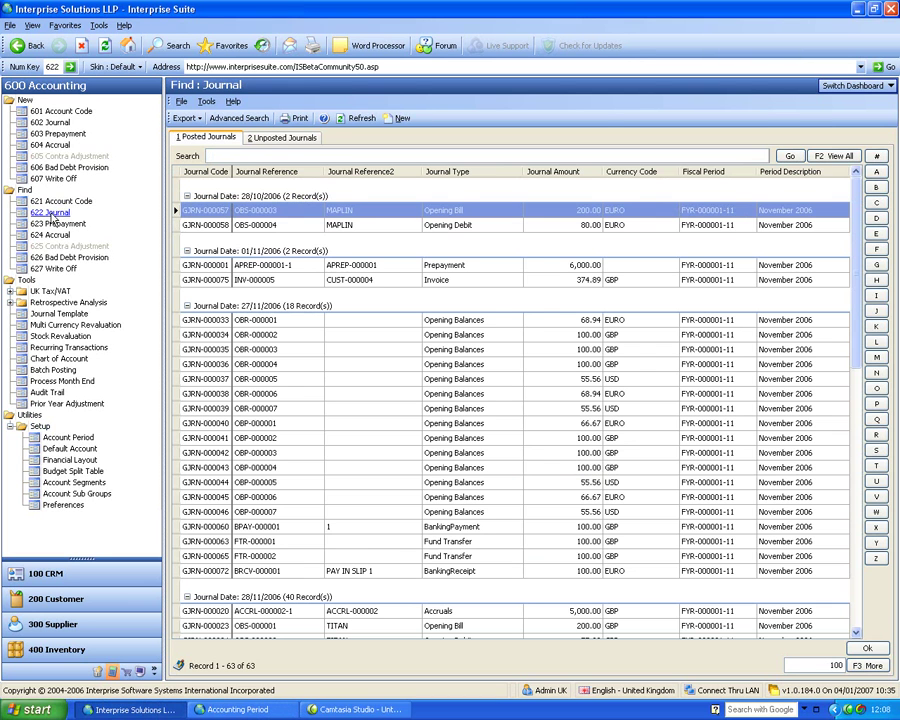
left_click(279, 140)
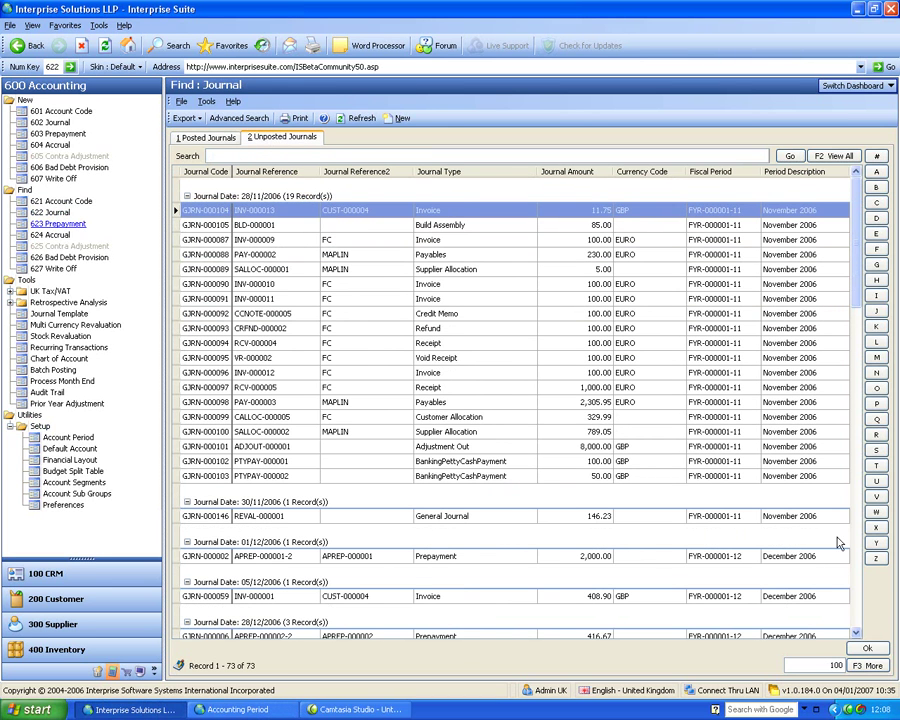
left_click(730, 517)
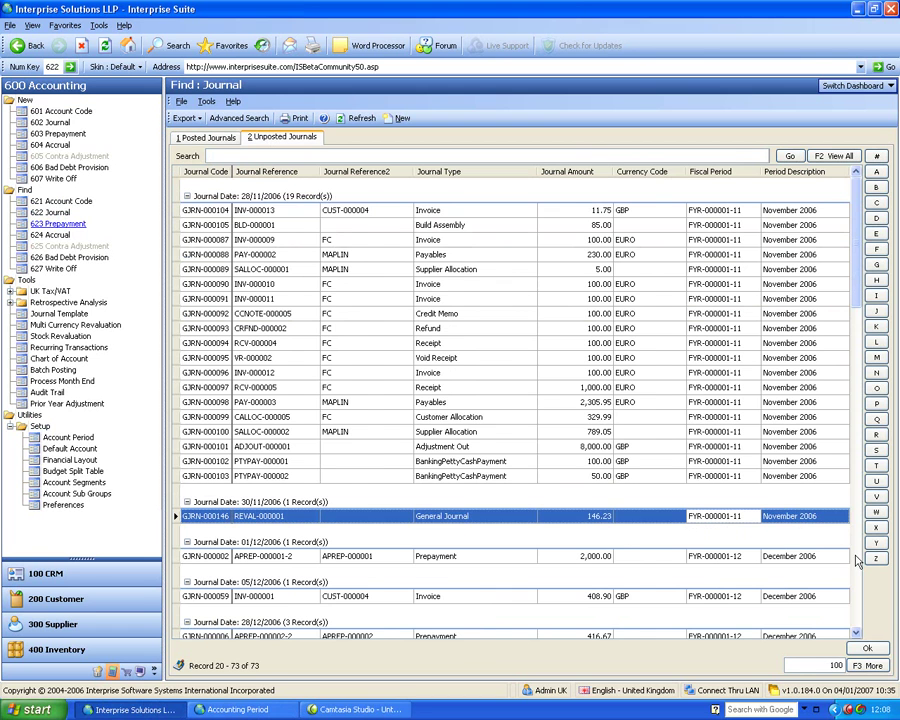
left_click(857, 496)
scroll(850, 310, "up", 2)
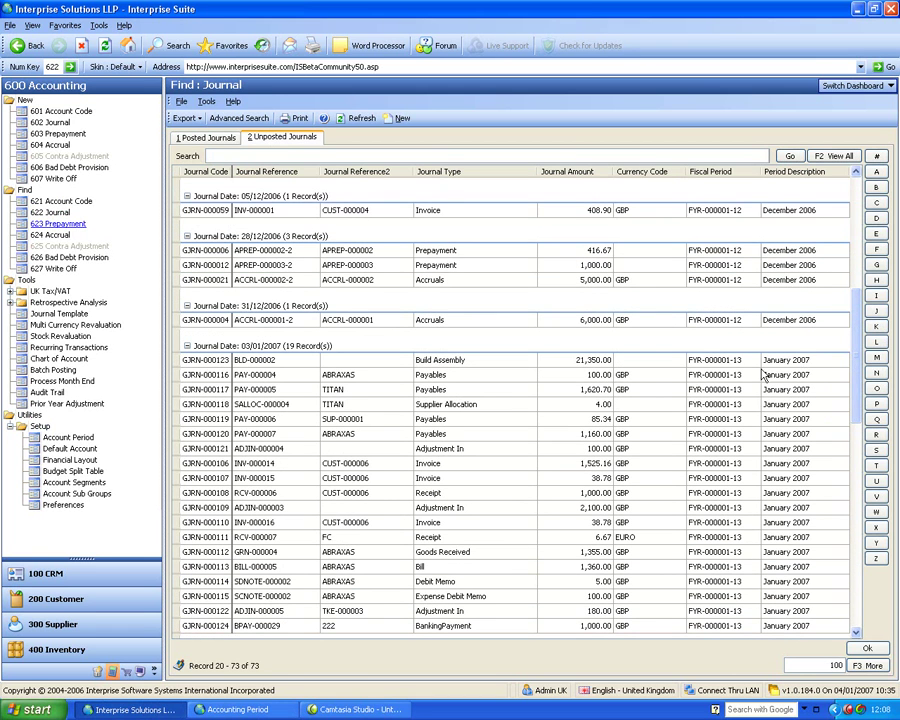
left_click(804, 362)
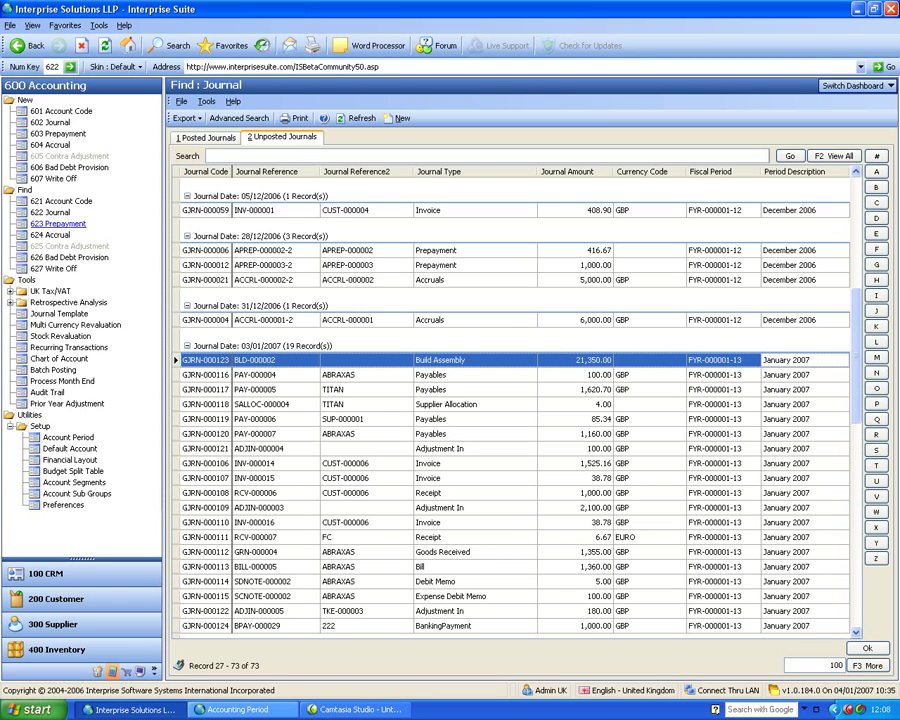
Return to the Accounting Period window and delete the February 2007 period, accepting the fiscal year adjustment.
left_click(240, 709)
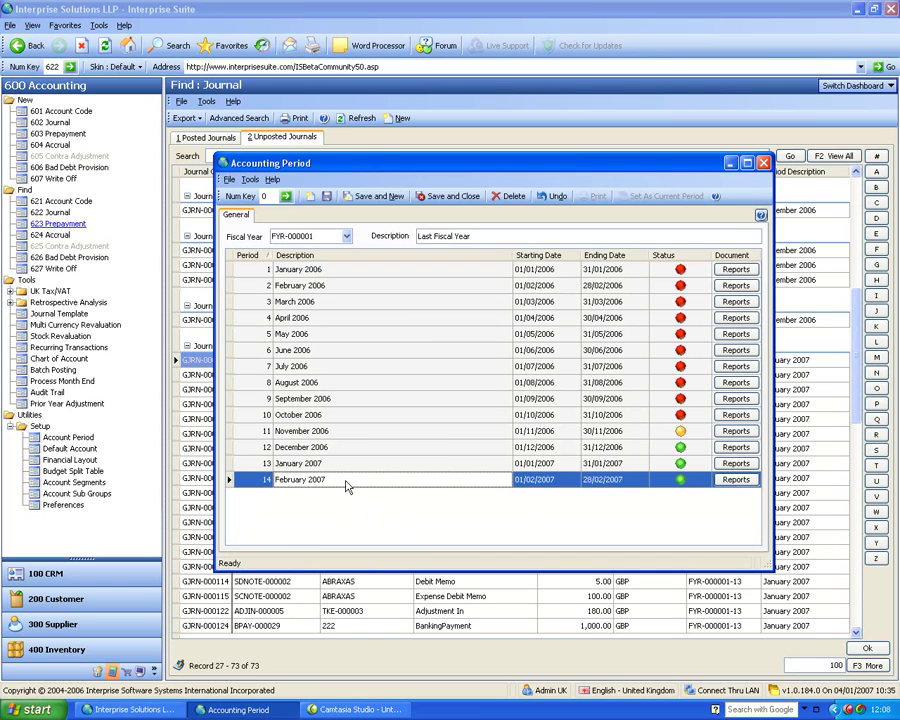
right_click(238, 480)
left_click(259, 503)
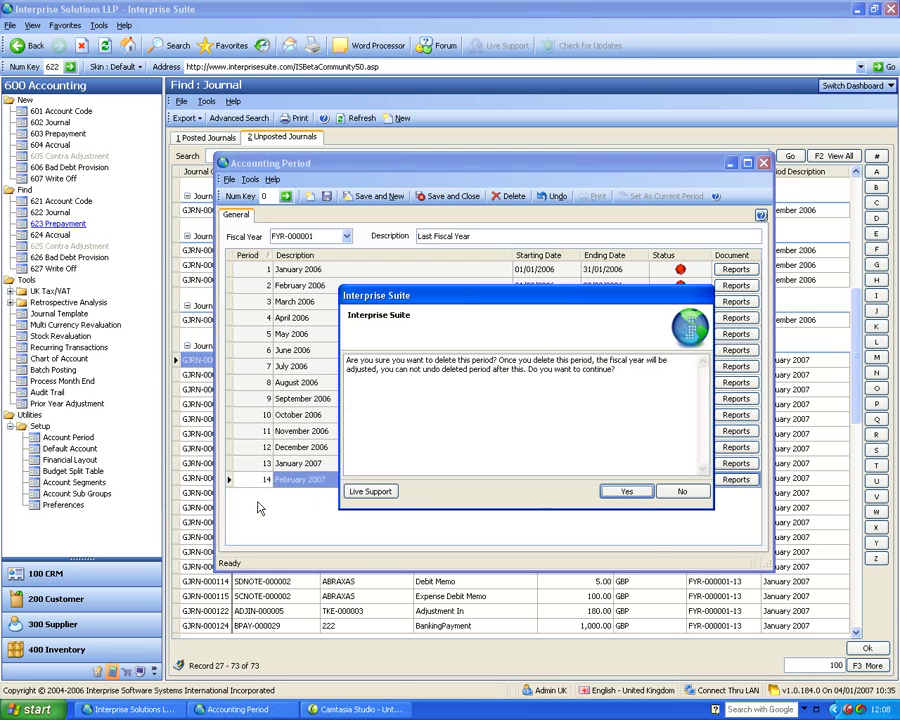
left_click(629, 491)
Delete the January 2007 period from the fiscal year and save the accounting periods.
right_click(240, 463)
left_click(292, 490)
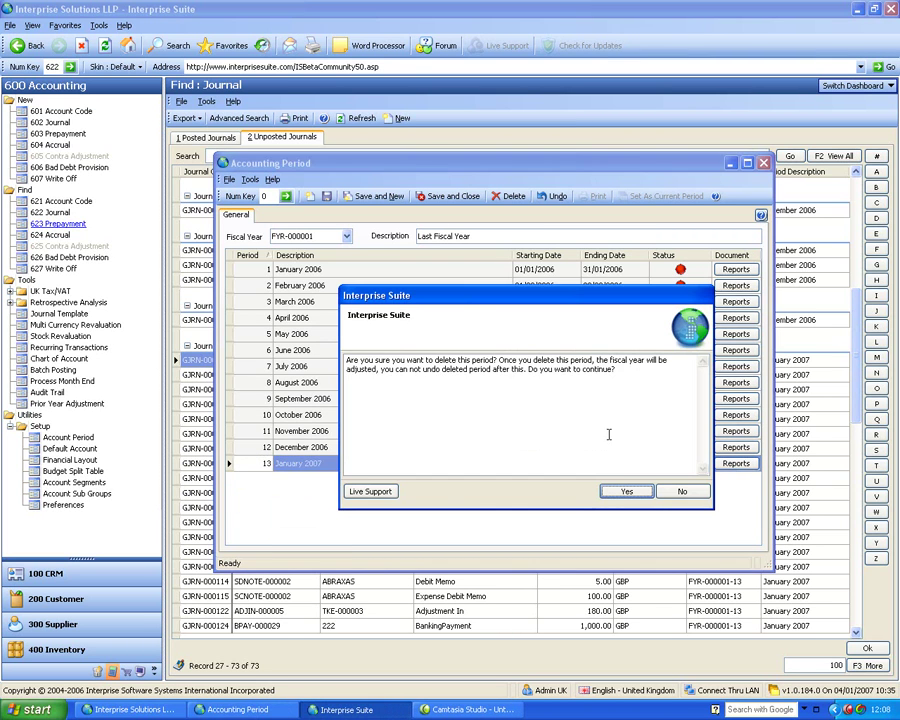
left_click(627, 492)
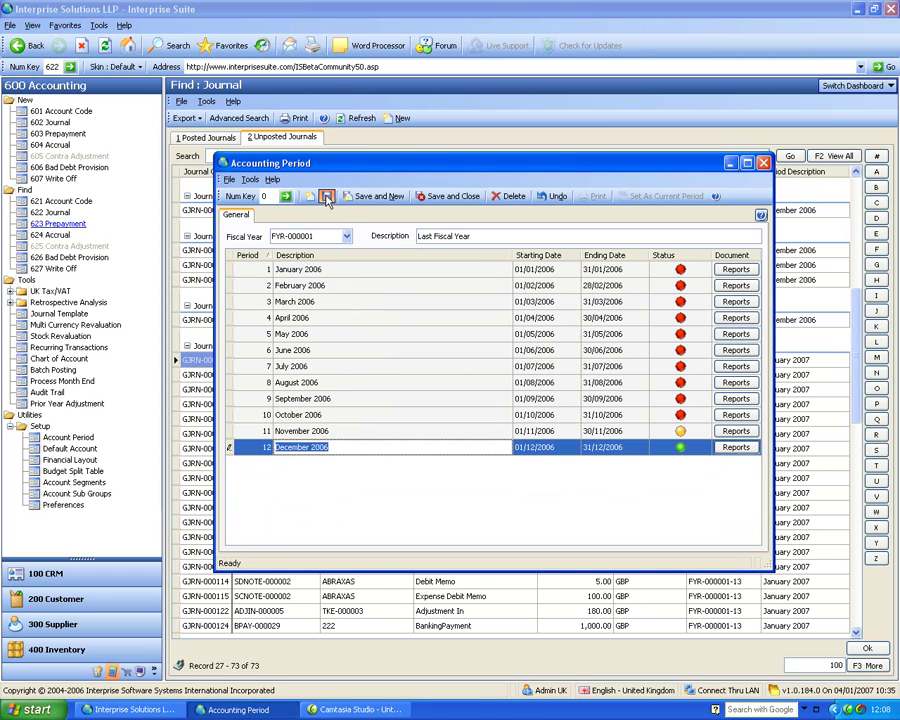
left_click(326, 196)
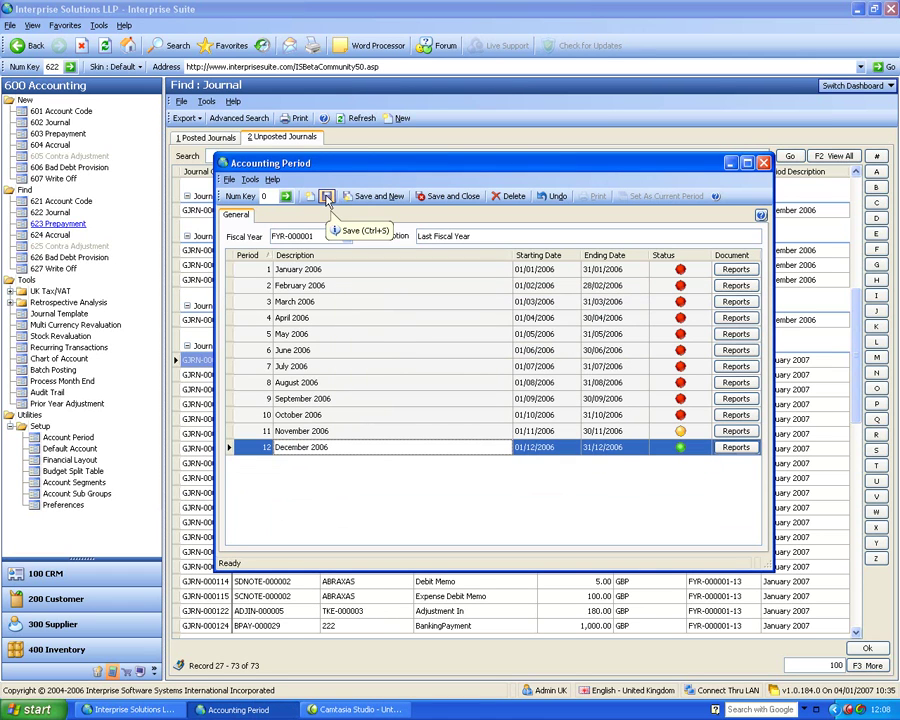
Return to the unposted journals, refresh the list and check the fiscal period assigned to journal GJRN-000123.
left_click(405, 141)
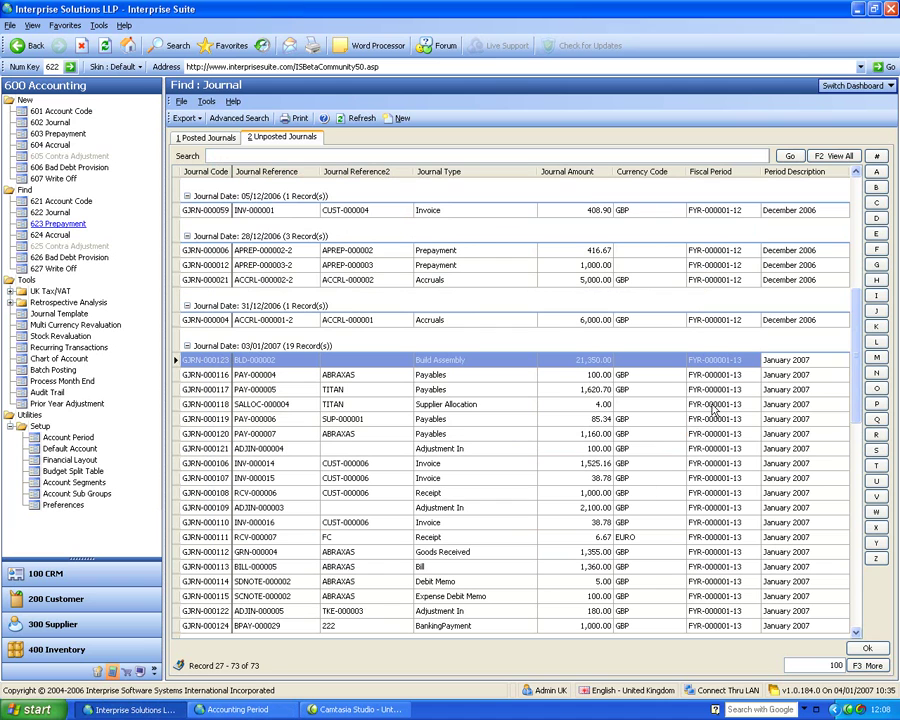
left_click(362, 119)
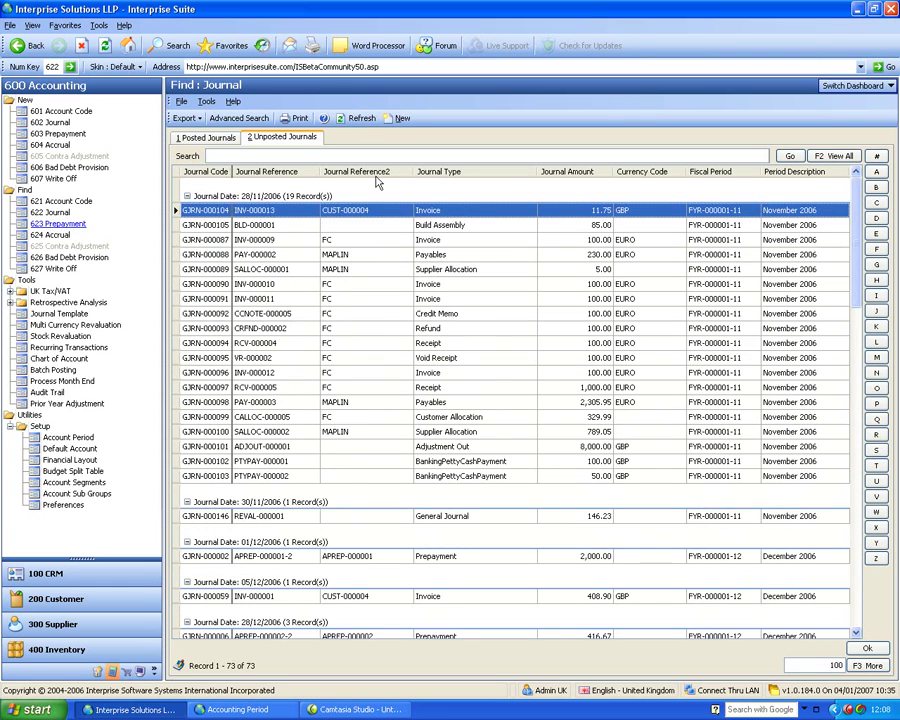
scroll(658, 457, "down", 3)
scroll(658, 457, "down", 3)
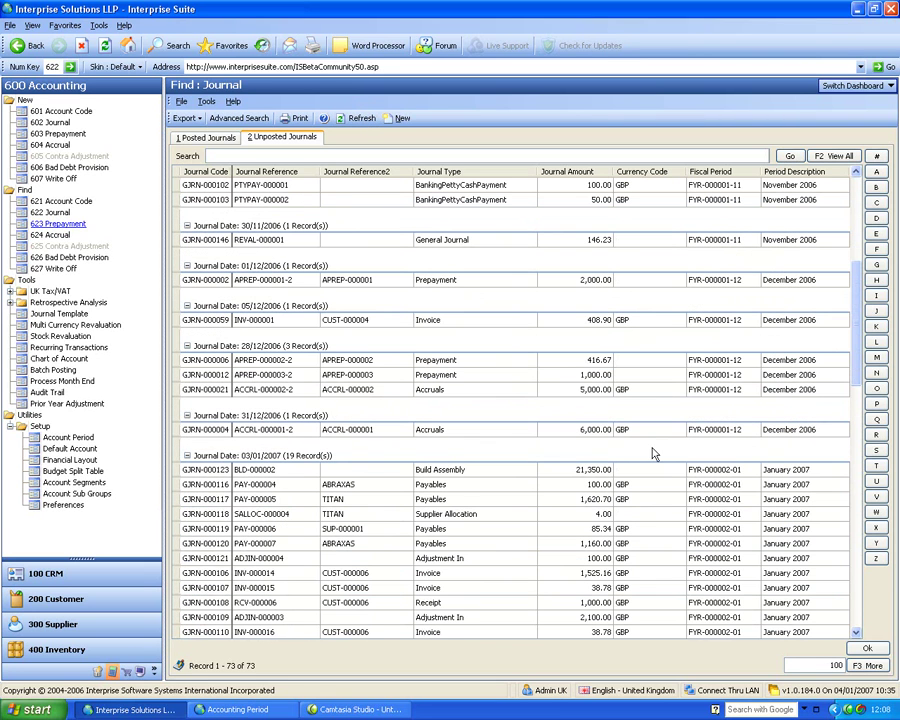
left_click(737, 471)
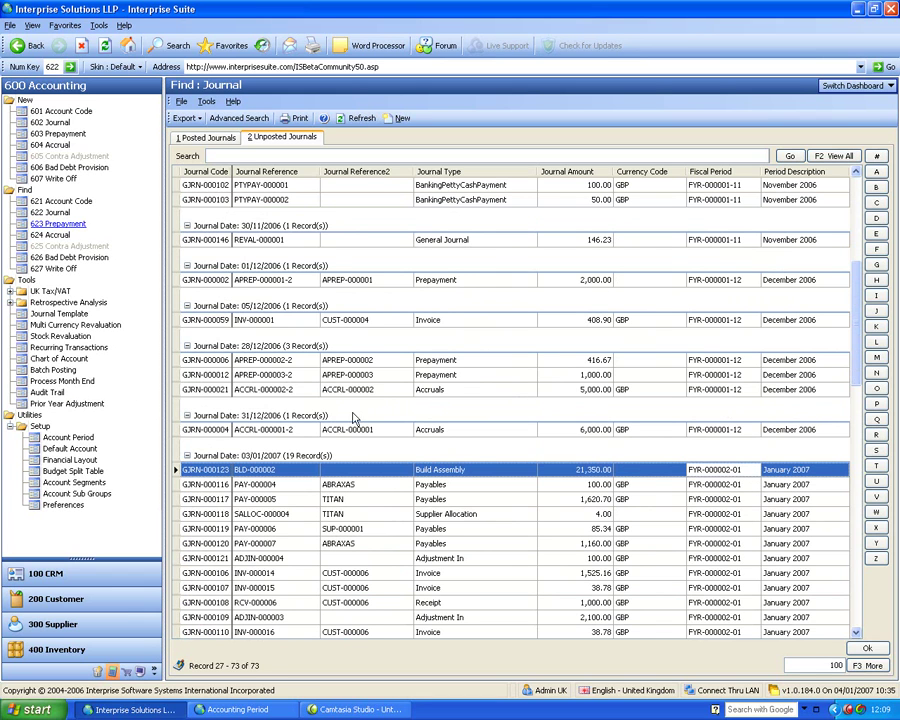
Open the accounting periods and add January 2007 and February 2007 periods after December 2006 in fiscal year FYR-000001, accepting the fiscal year adjustments.
left_click(60, 439)
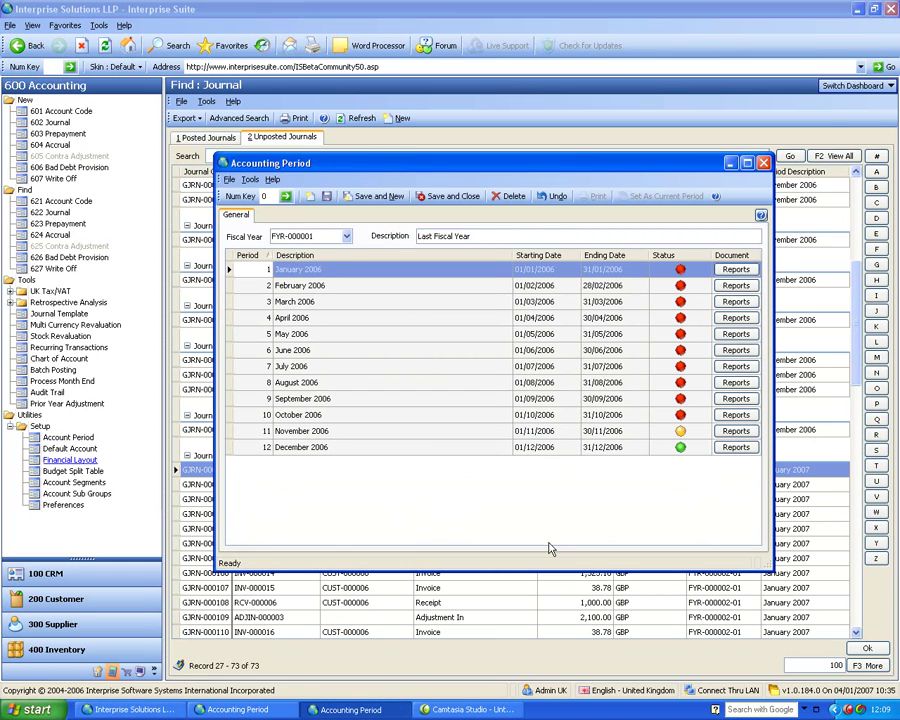
right_click(245, 455)
left_click(265, 458)
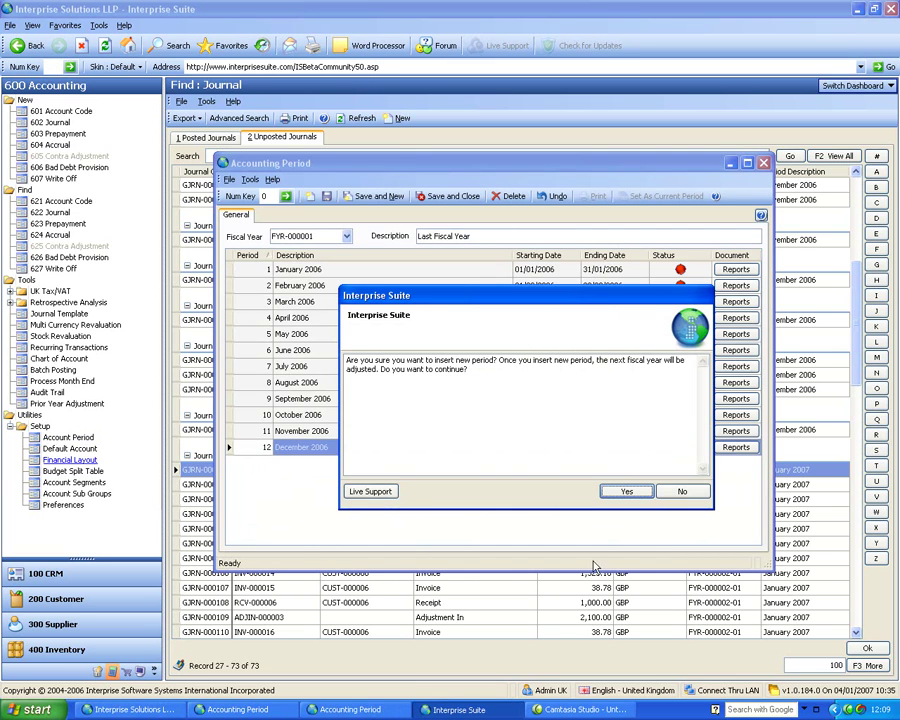
left_click(625, 492)
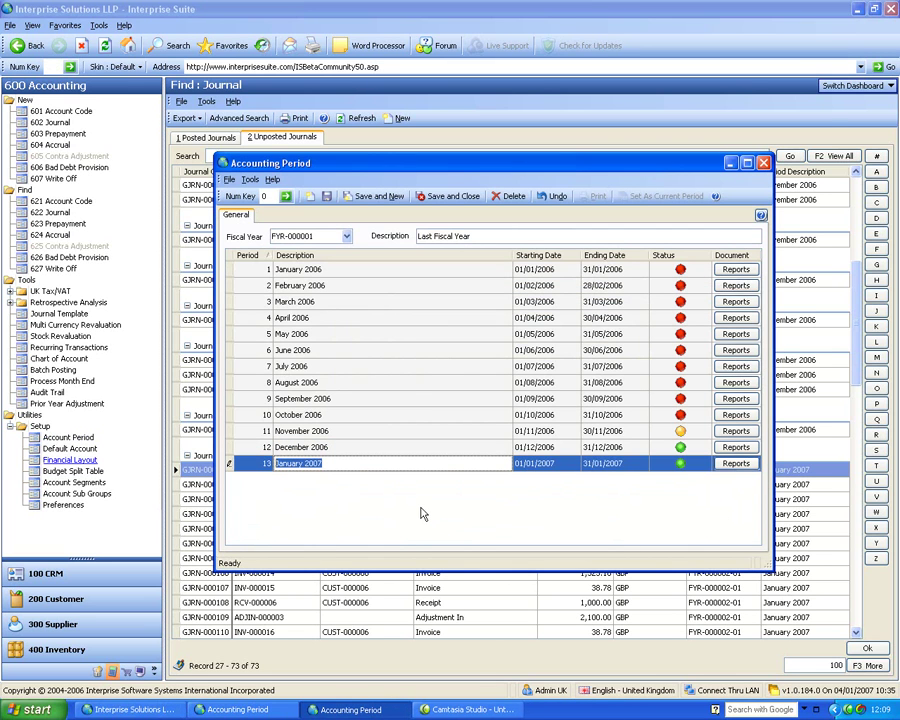
right_click(257, 464)
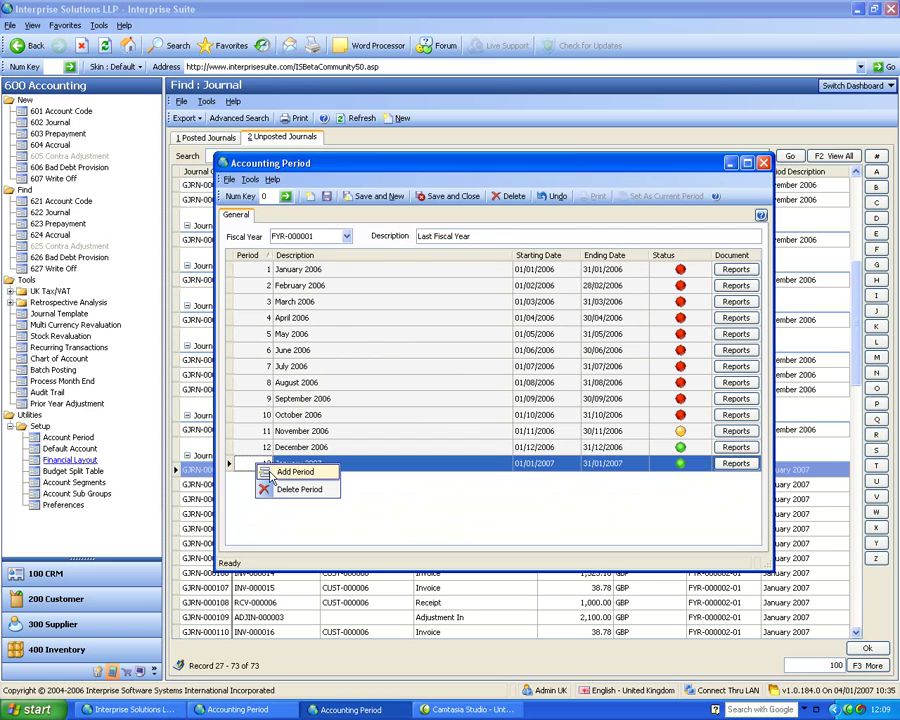
left_click(294, 472)
left_click(626, 491)
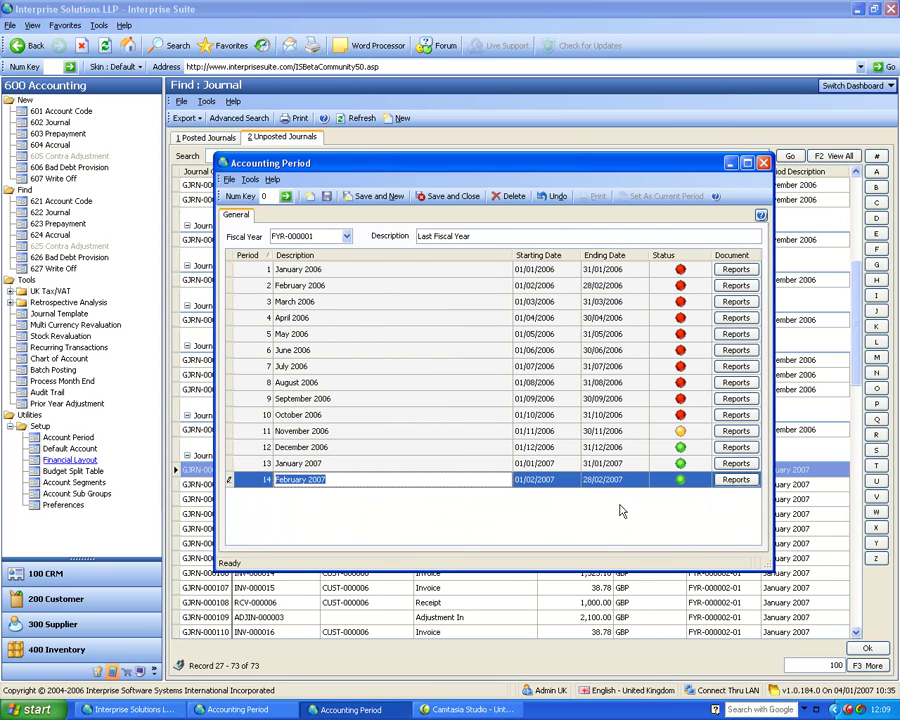
Set the December 2006 period's ending date to 15/01/2007 and check the dates of the January 2007 period.
left_click(612, 448)
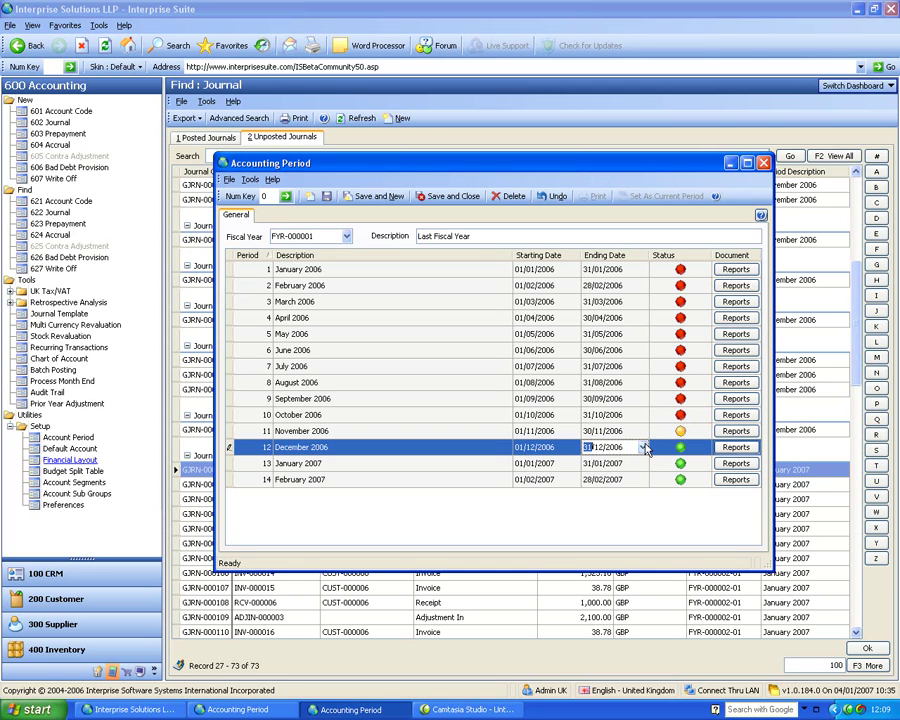
left_click(643, 448)
left_click(643, 464)
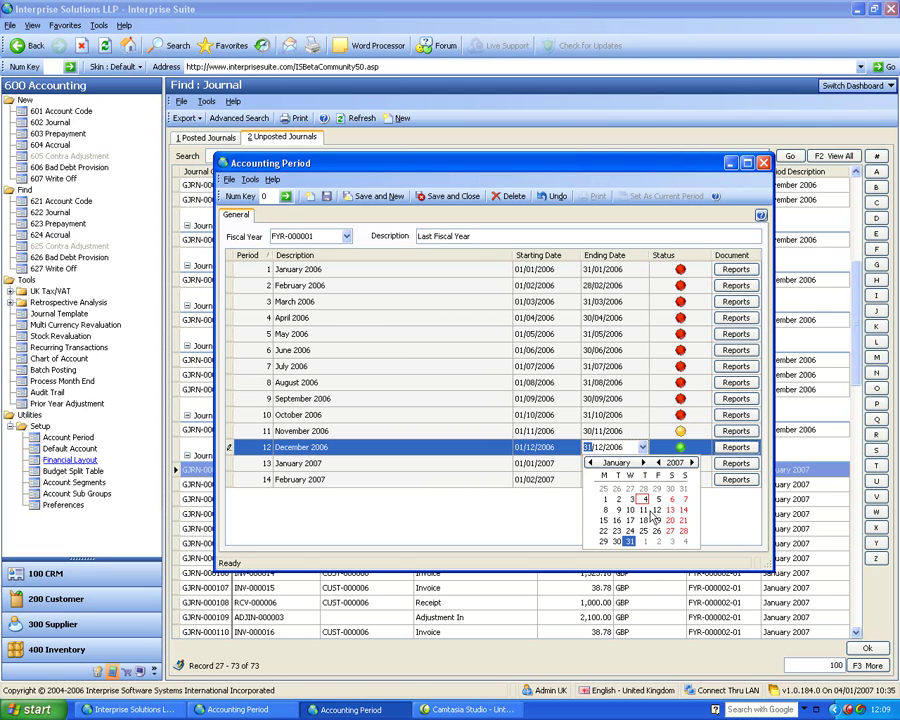
left_click(670, 510)
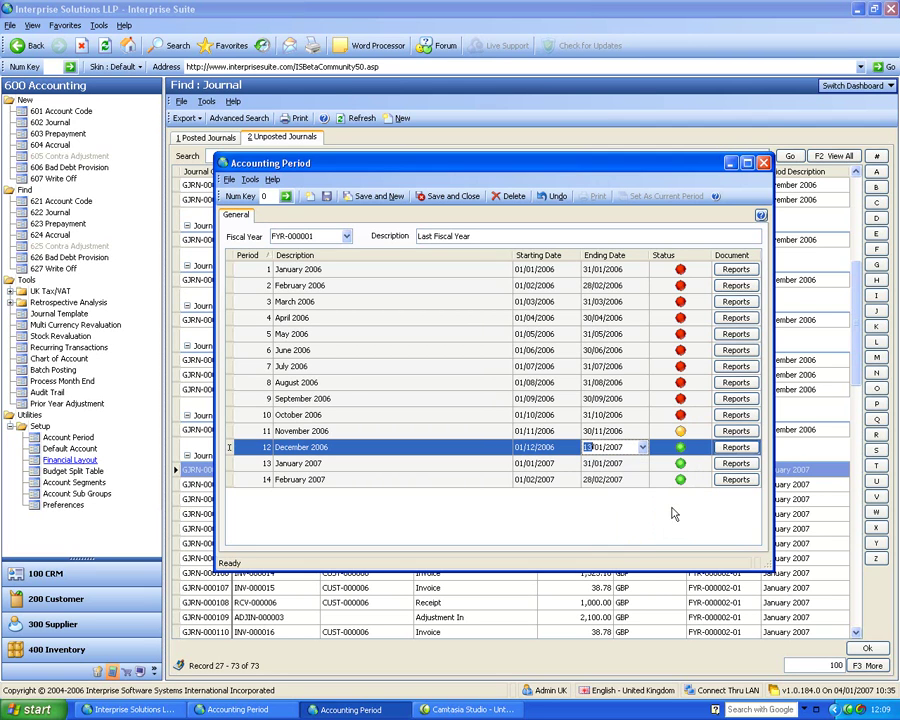
left_click(645, 452)
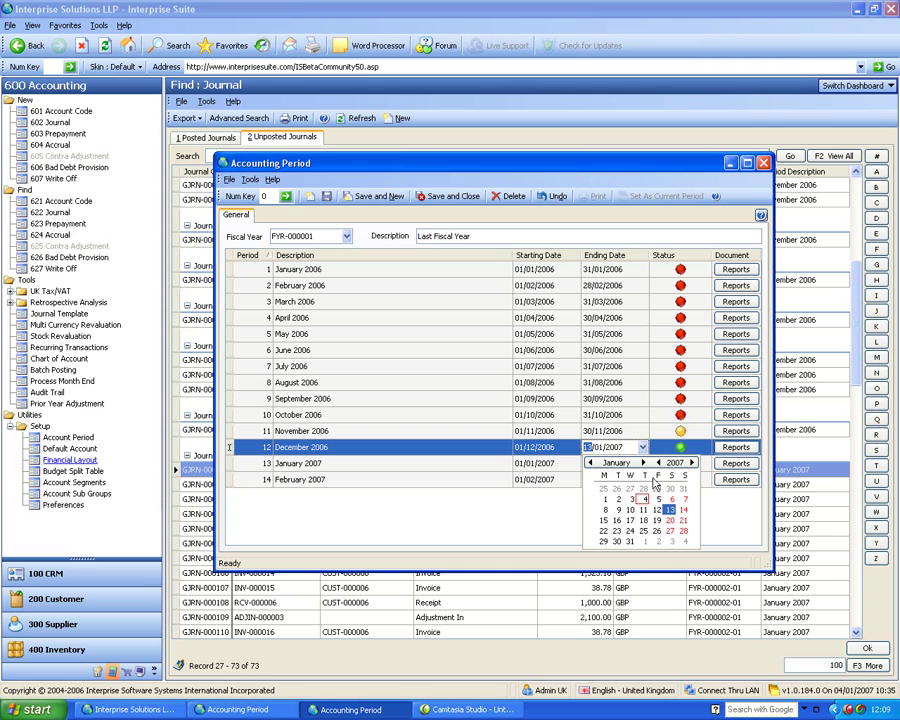
left_click(600, 530)
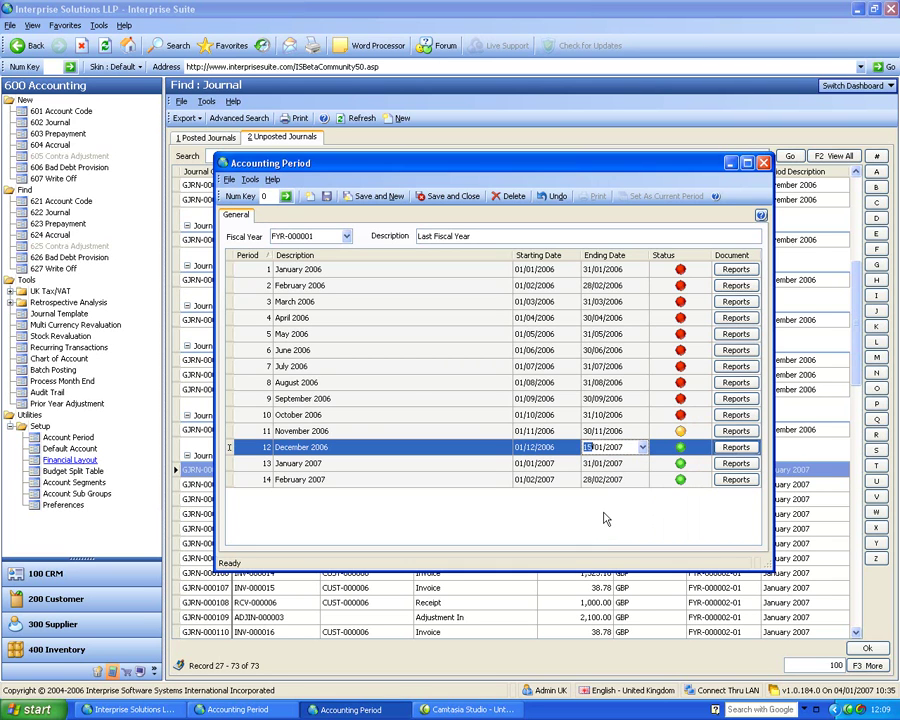
left_click(605, 518)
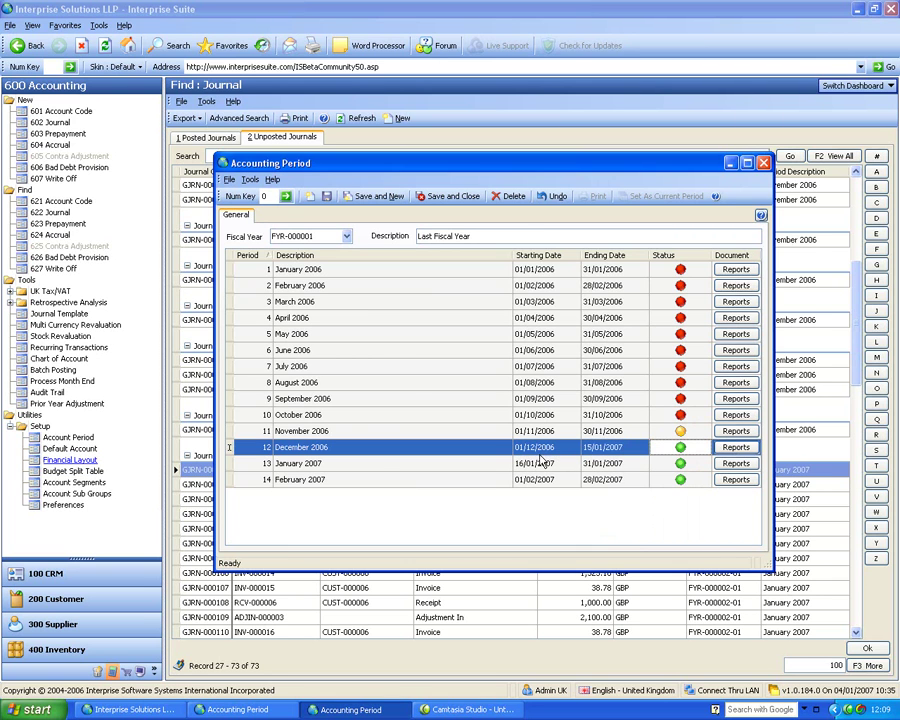
left_click(590, 464)
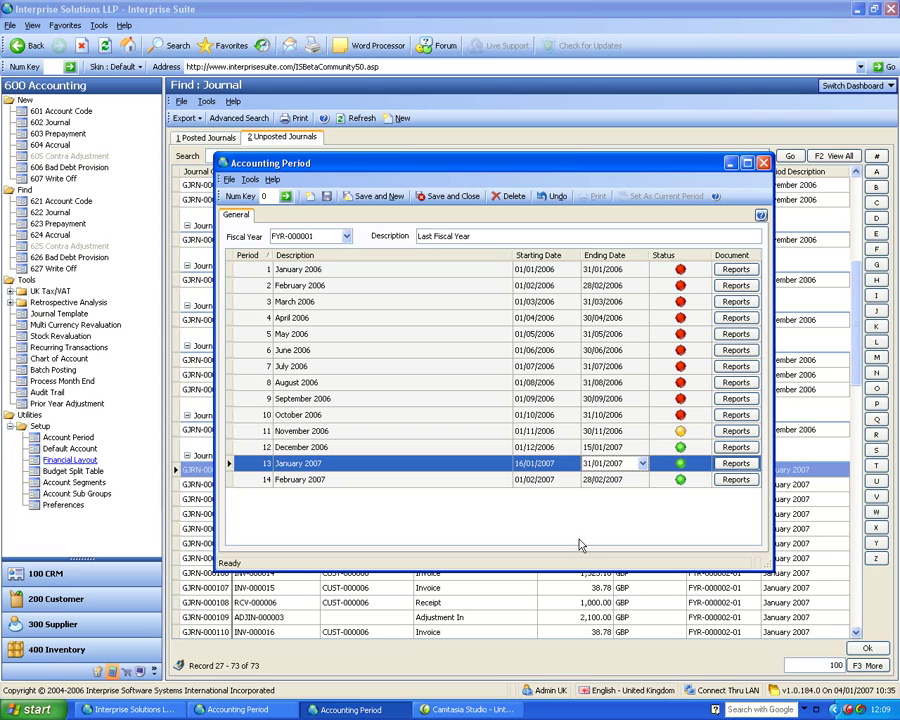
Set the ending date of period 12 to 02/02/2007 and that of period 13 to 04/02/2007.
double_click(614, 447)
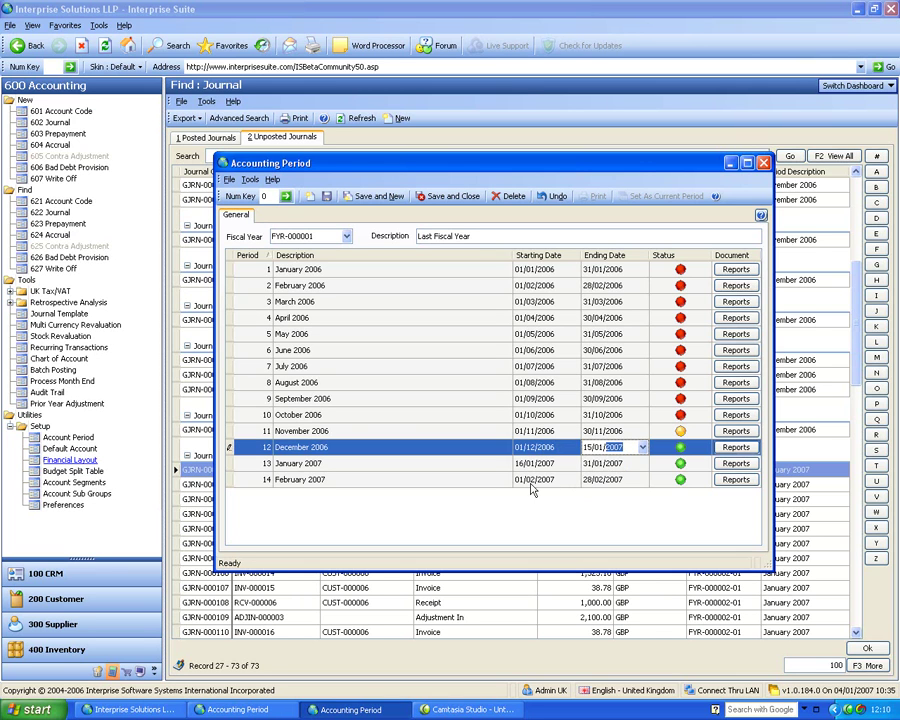
left_click(643, 448)
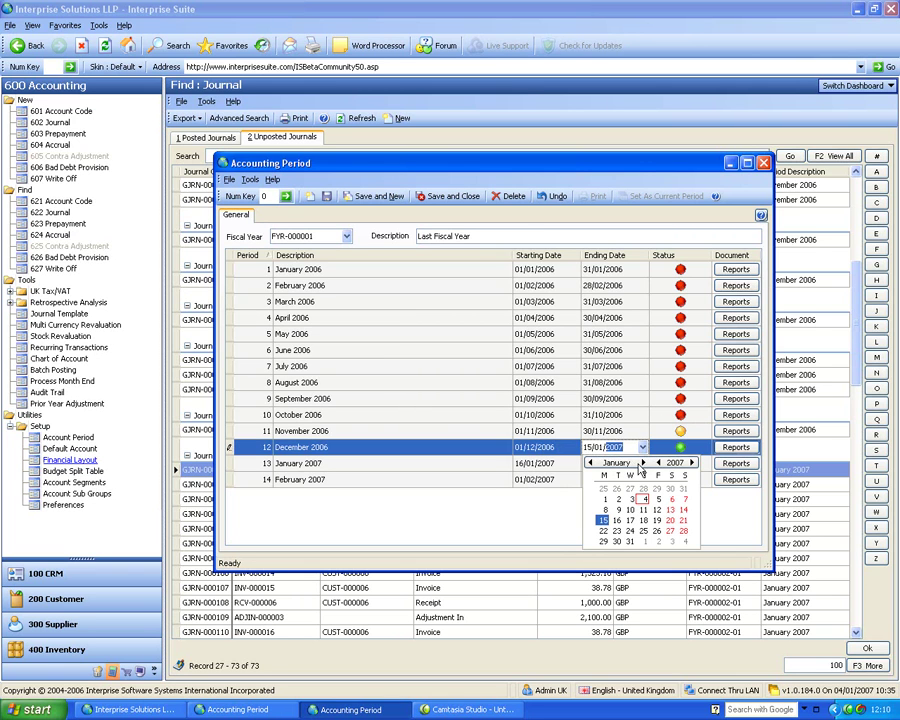
left_click(643, 463)
left_click(658, 488)
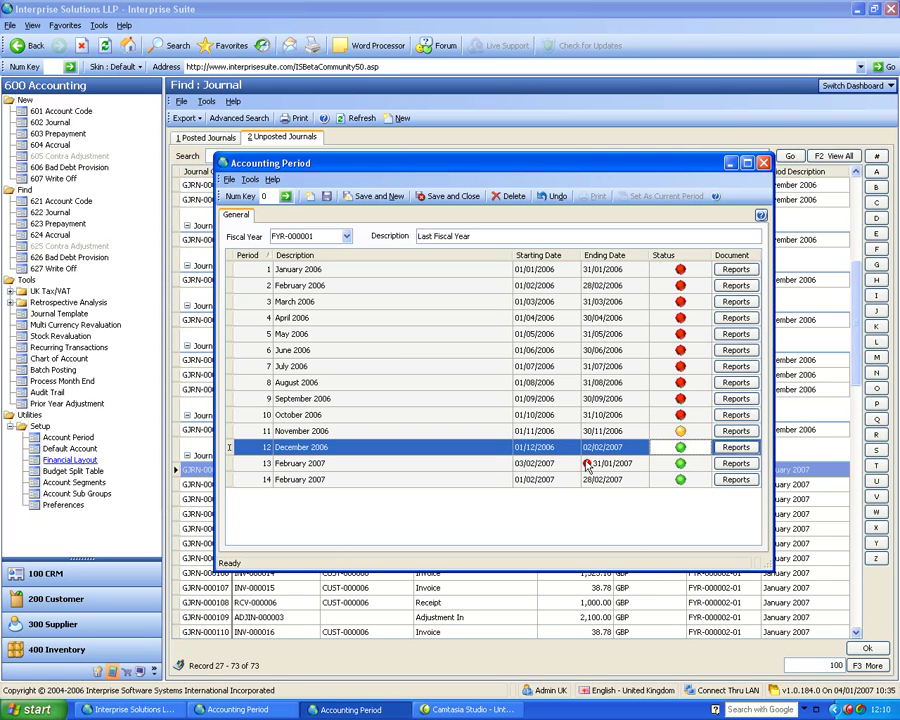
left_click(647, 466)
left_click(644, 464)
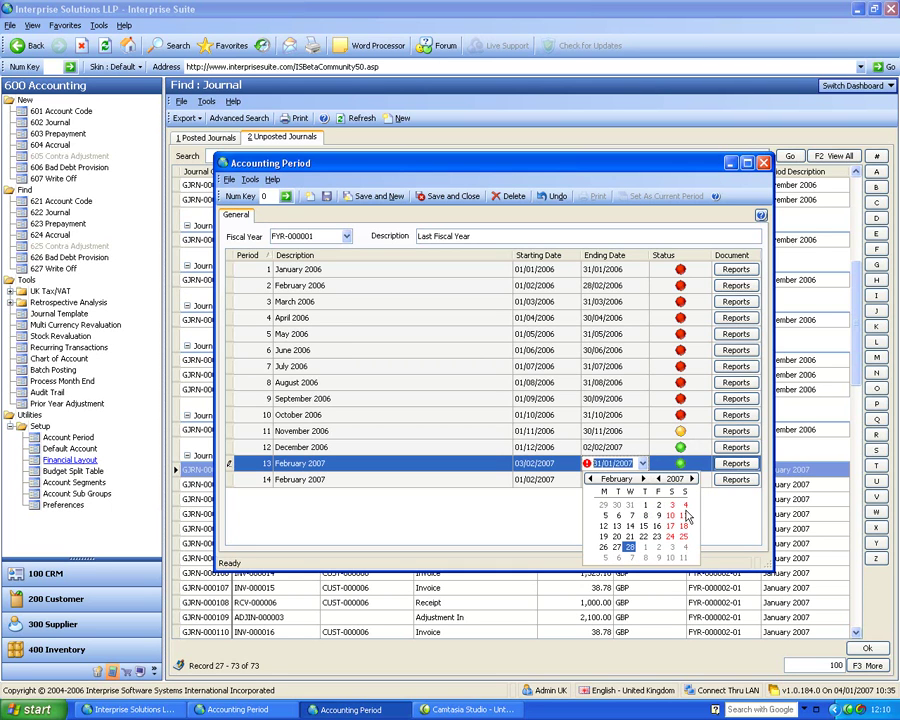
left_click(685, 506)
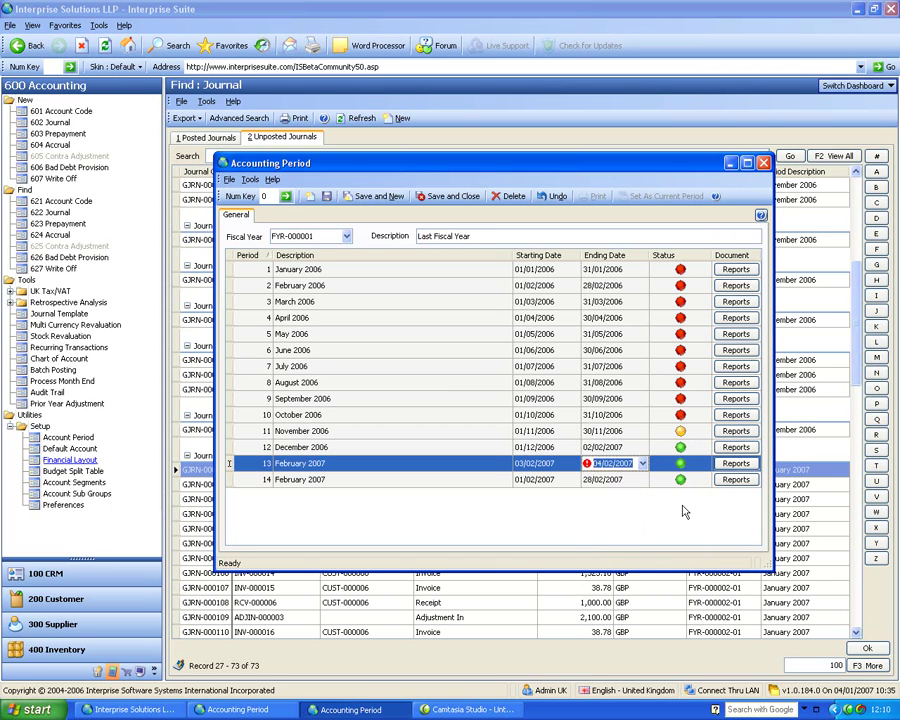
key("Tab")
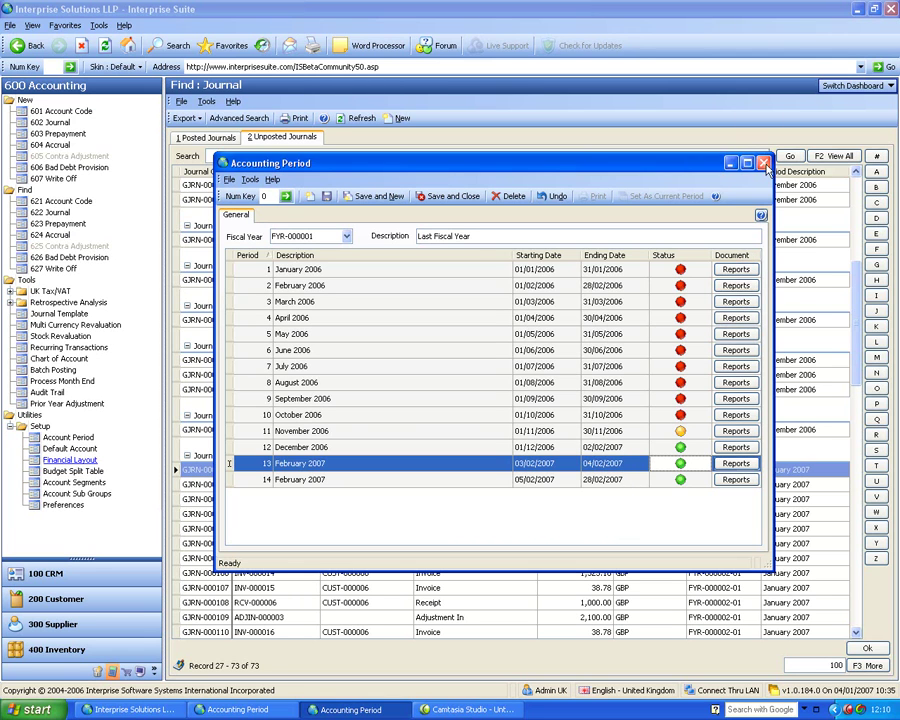
Undo the unsaved accounting period changes and close the Accounting Period window.
key("ctrl+z")
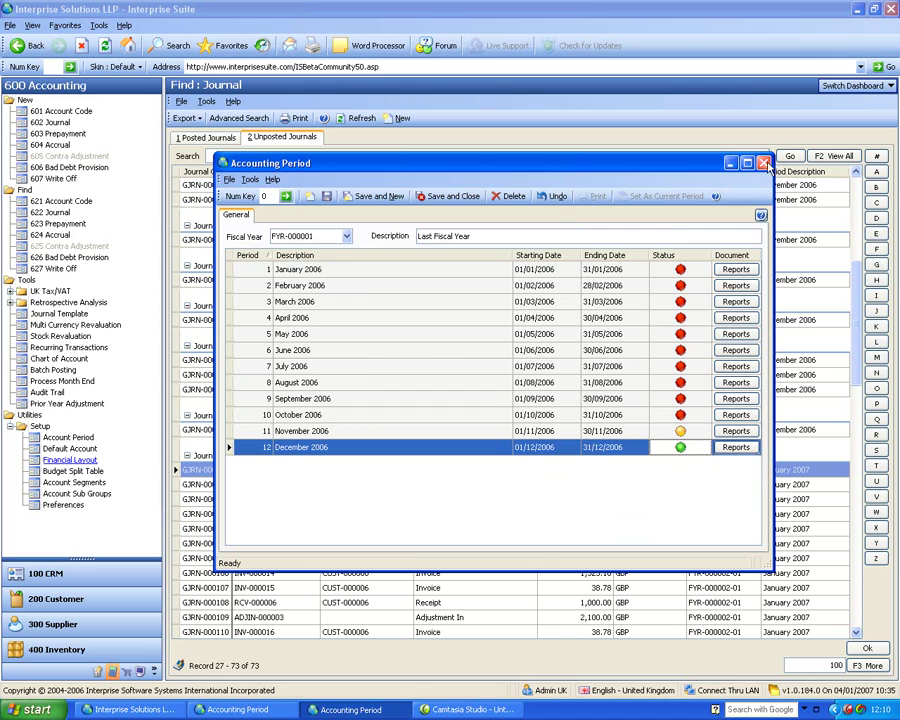
left_click(765, 163)
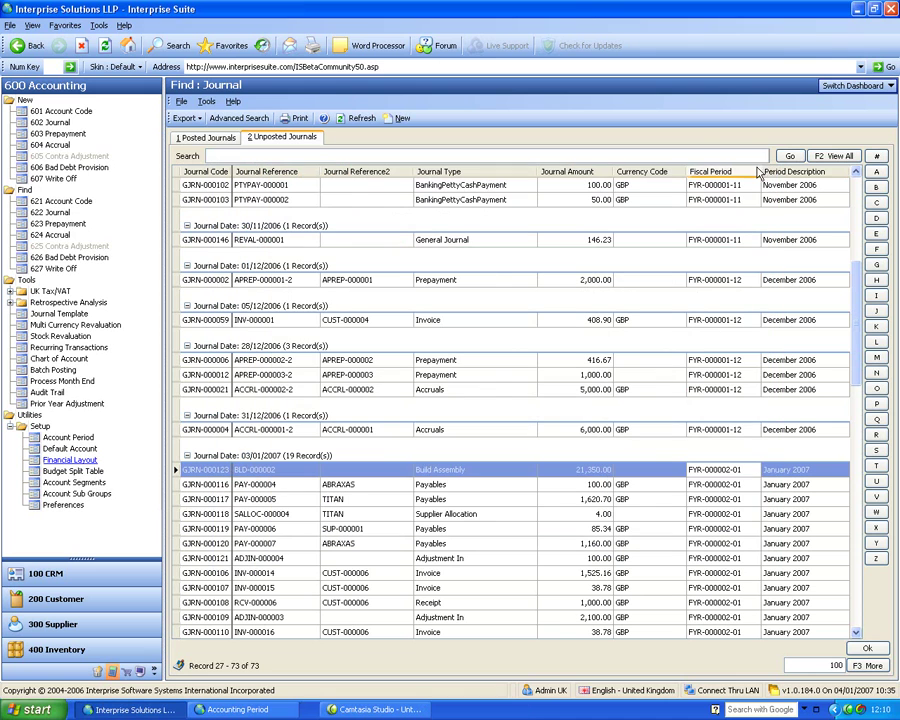
Start a new prior year adjustment journal and add account 0010 Freehold Property with a debit of 100.00.
left_click(47, 405)
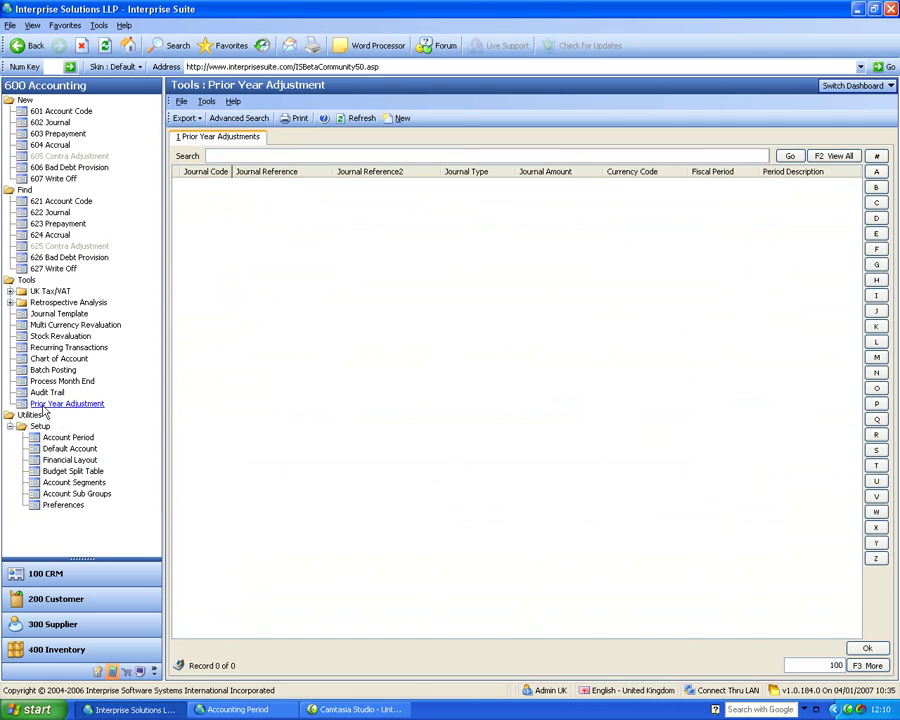
left_click(395, 119)
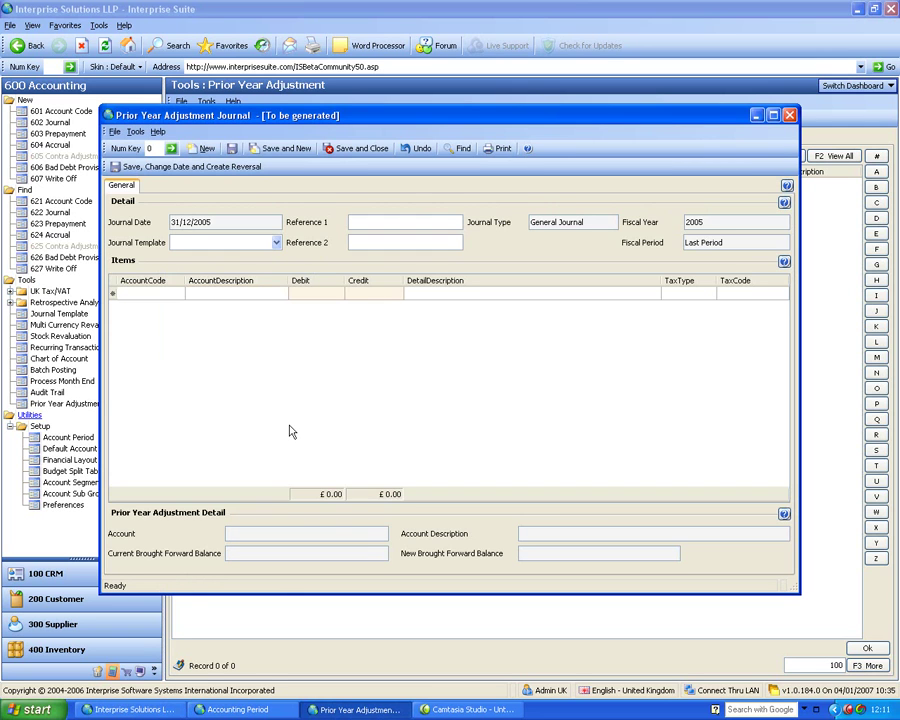
left_click(170, 293)
left_click(178, 293)
left_click(140, 342)
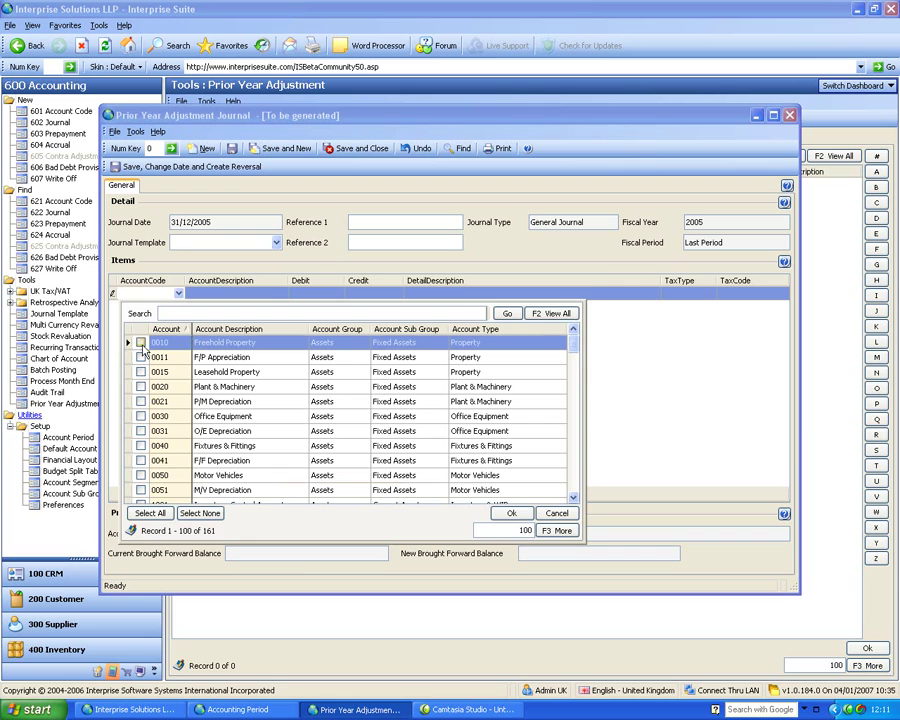
left_click(508, 513)
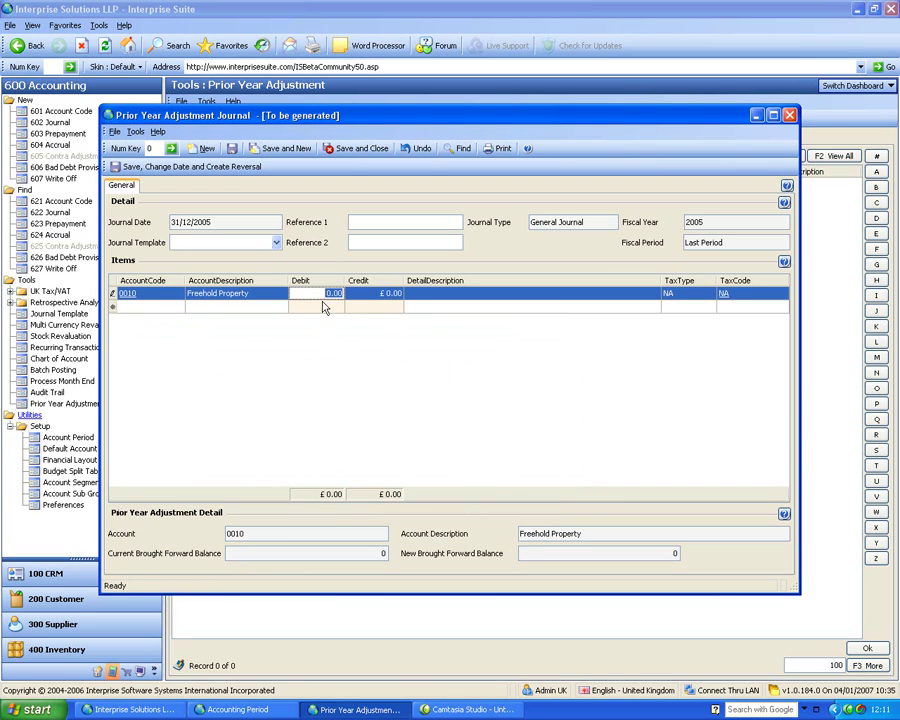
type("100")
key("Tab")
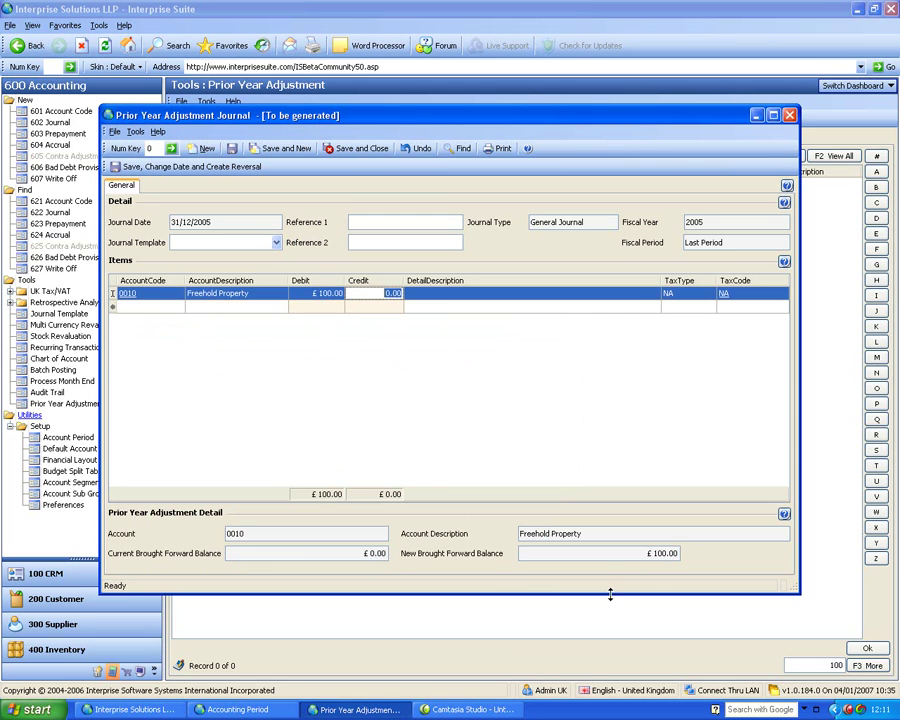
Discard the unsaved prior year adjustment journal and return to the adjustments list.
left_click(160, 310)
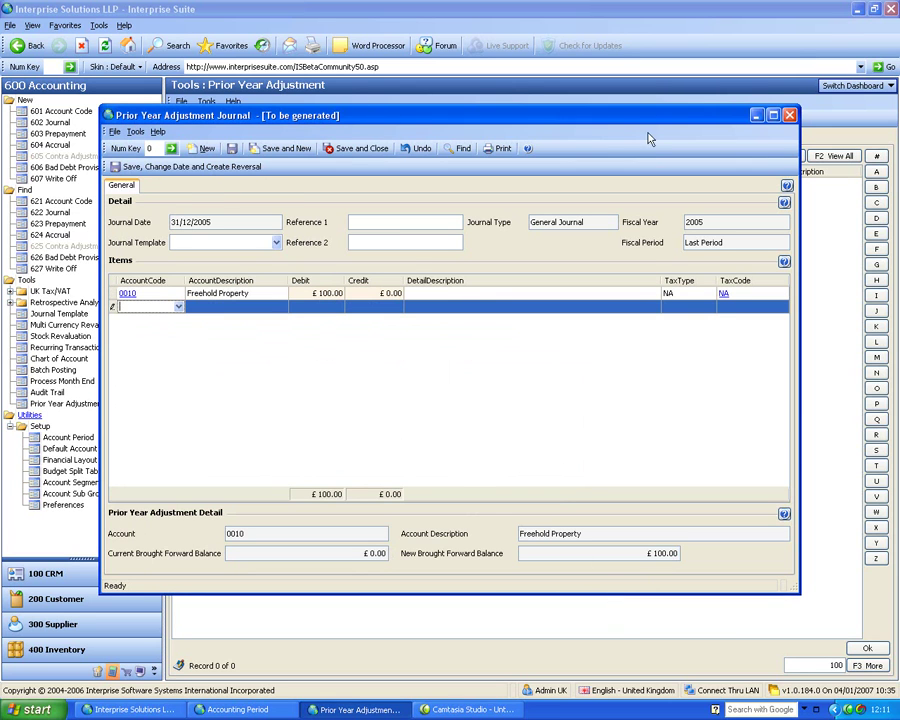
left_click(402, 148)
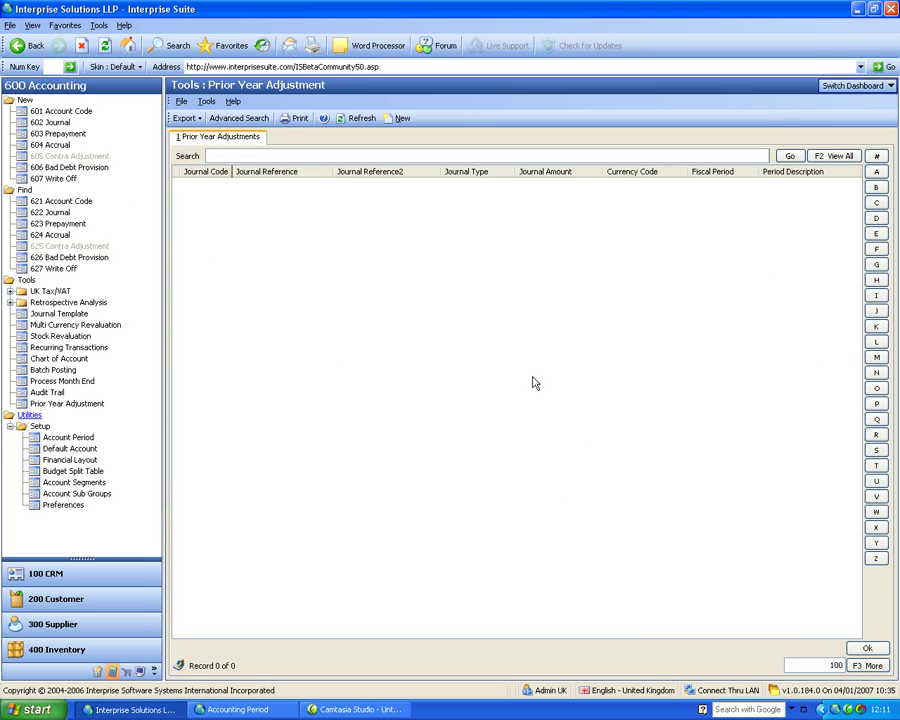
View the accounting Report dashboard and switch to the Business Intelligence dashboard.
left_click(850, 86)
left_click(825, 118)
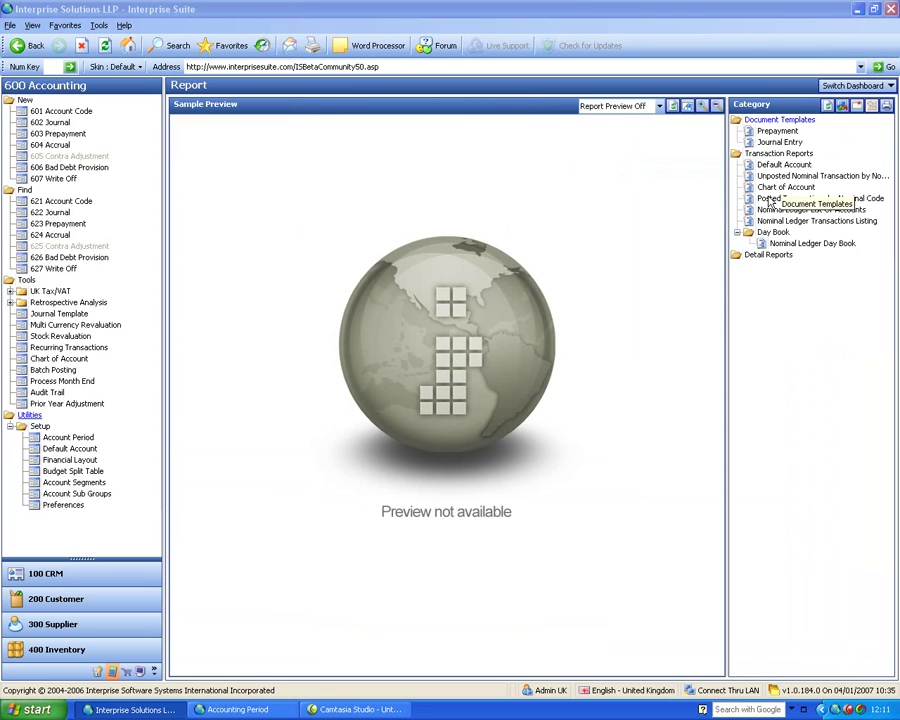
left_click(848, 86)
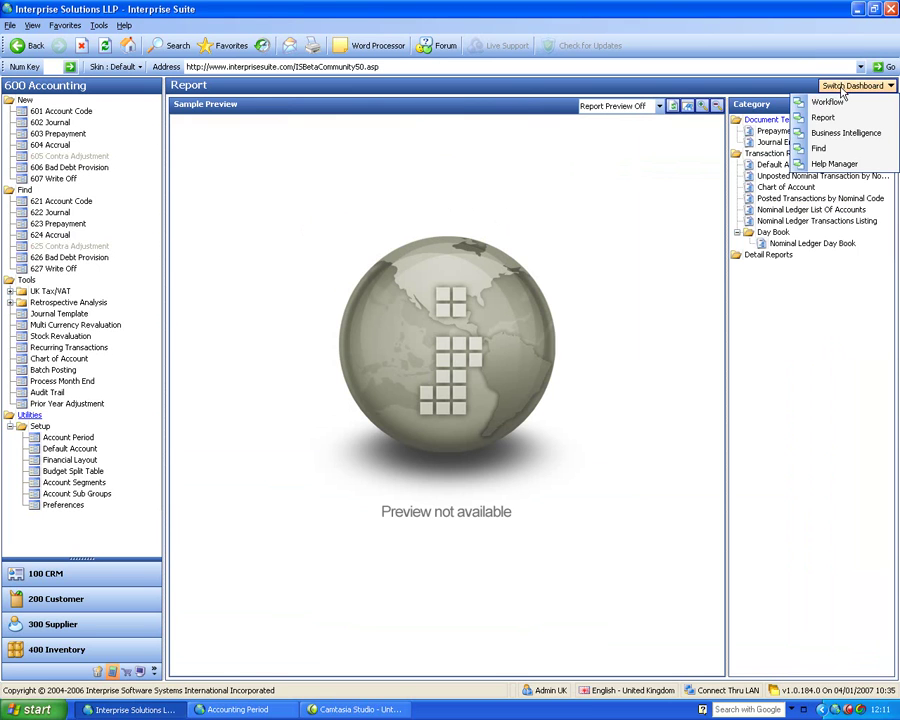
left_click(840, 132)
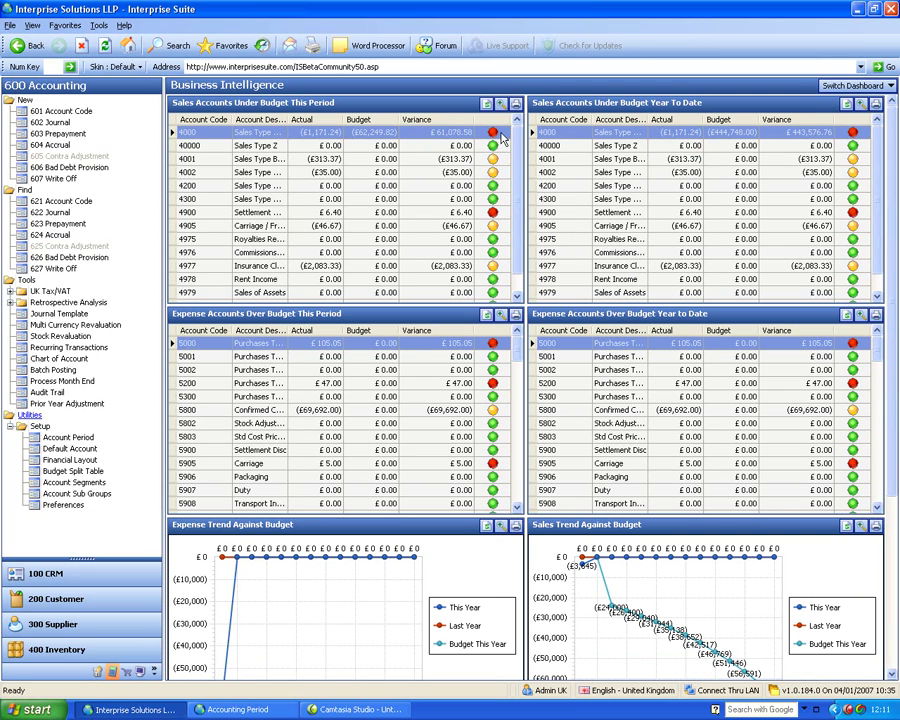
Examine the expense accounts over budget this period, enlarging that list and restoring the full dashboard.
left_click(388, 397)
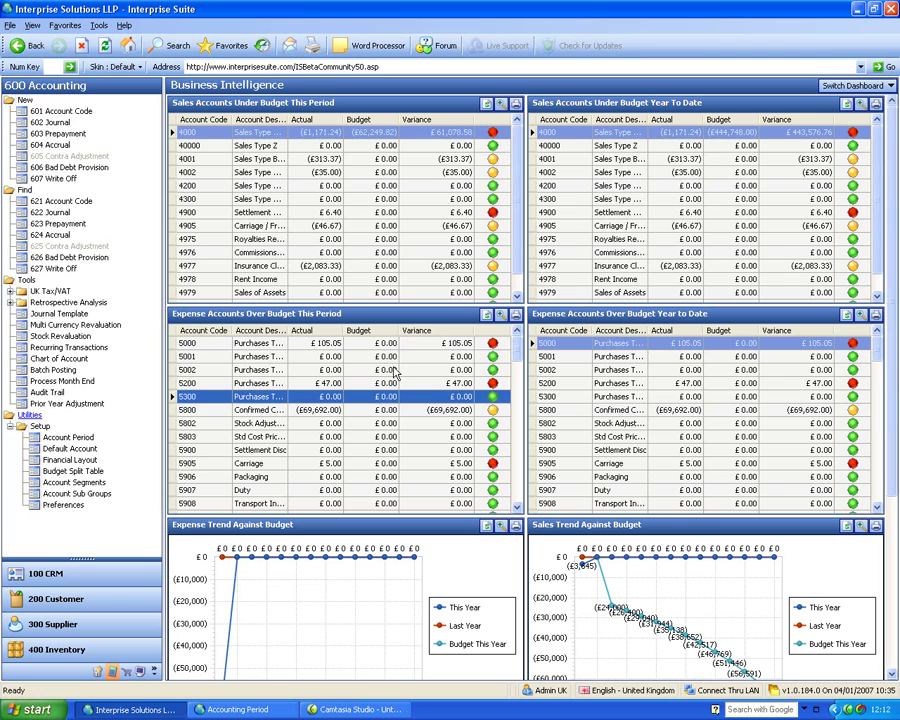
left_click(331, 345)
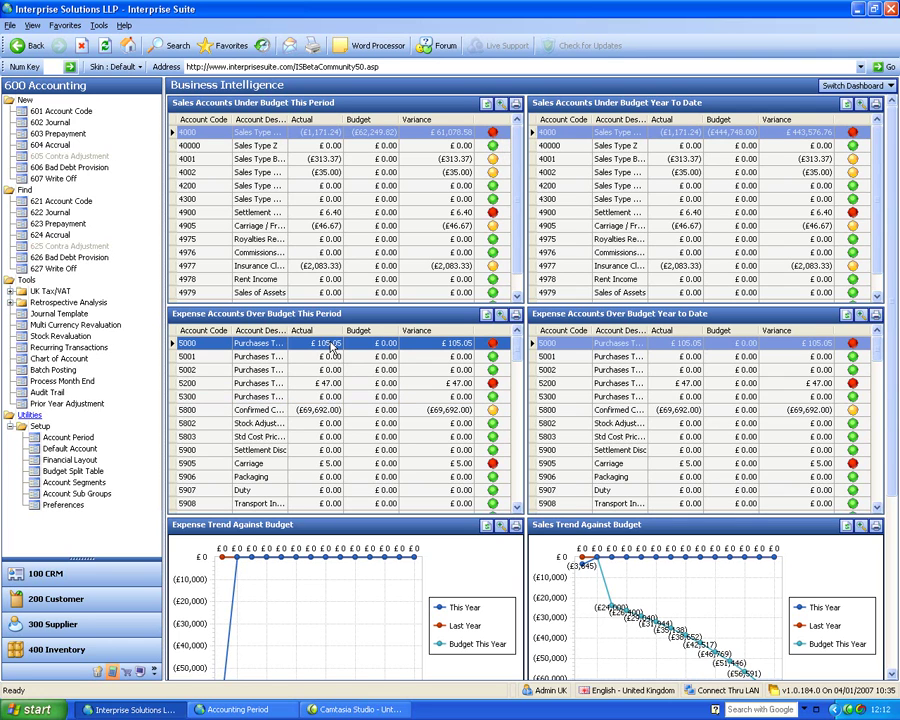
left_click(501, 316)
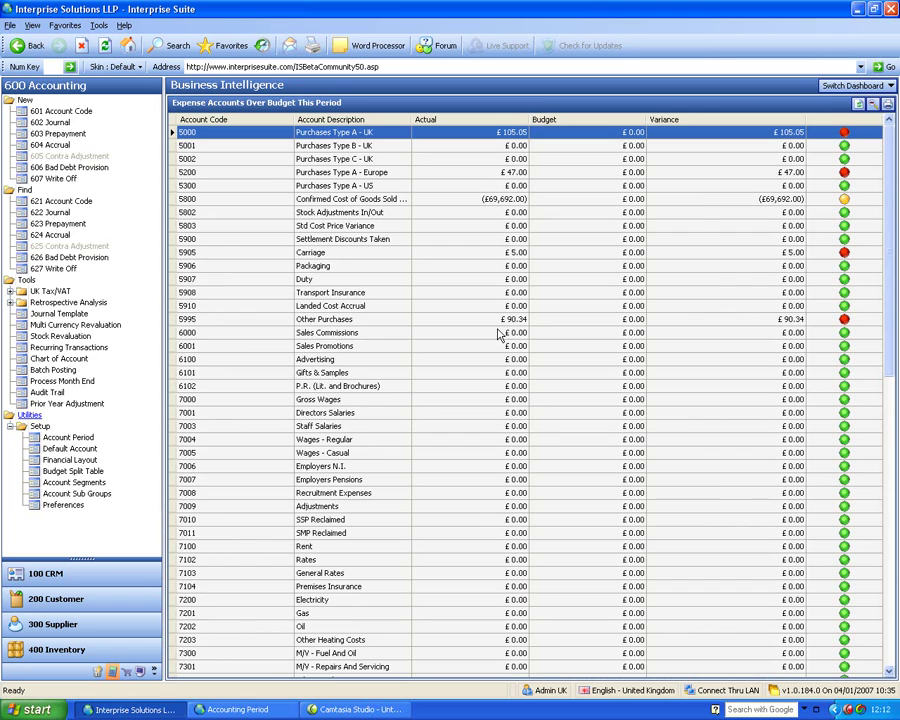
left_click(873, 104)
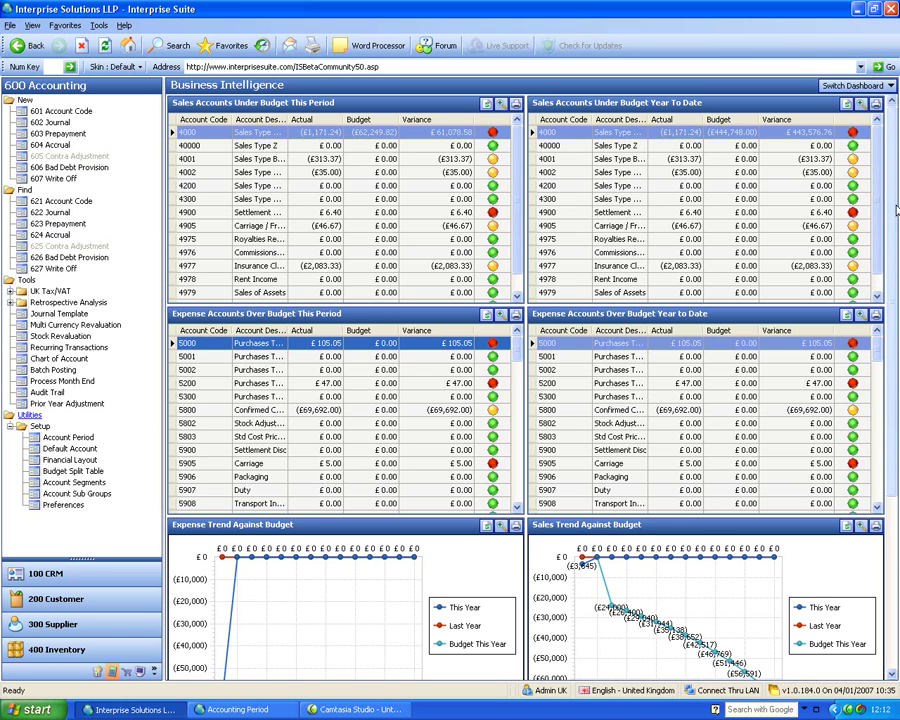
Review the Key Performance Indicator figures for Creditors, Debtors, Inventory and VAT/Tax Control.
scroll(897, 210, "down", 5)
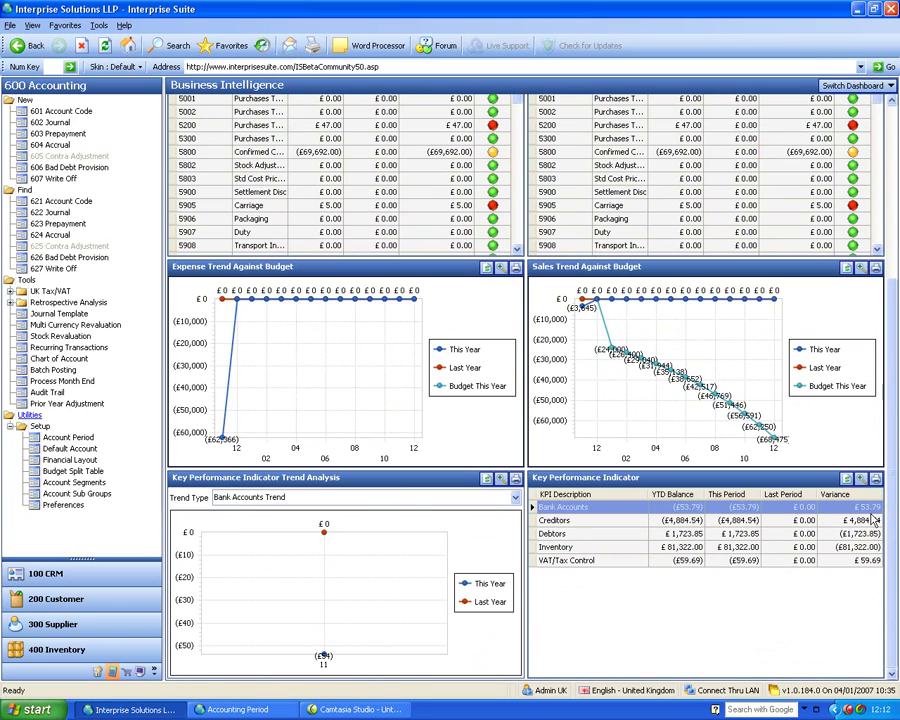
left_click(696, 521)
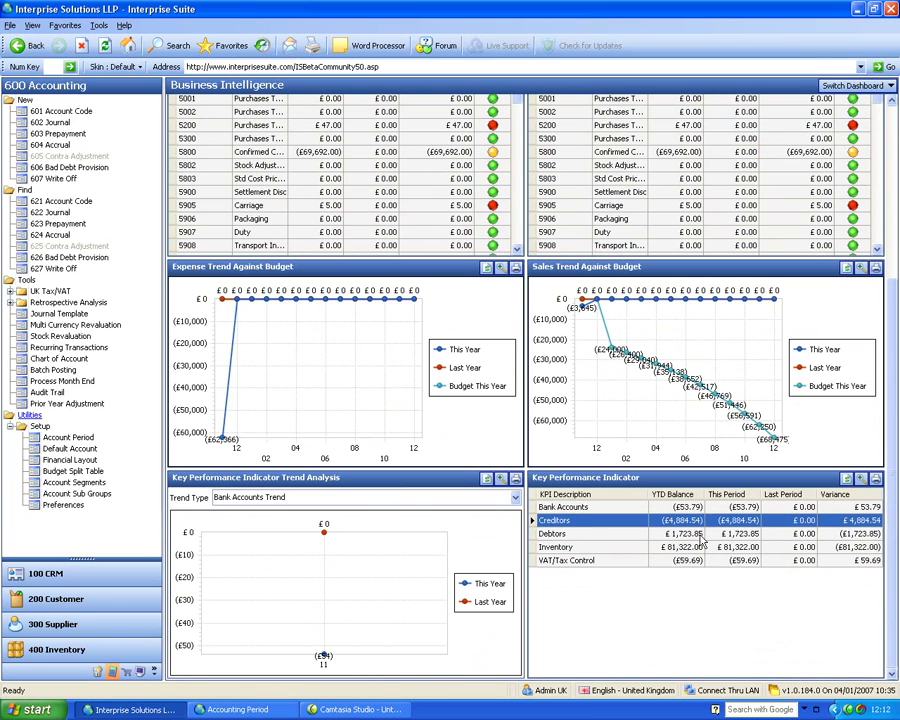
left_click(698, 534)
left_click(697, 548)
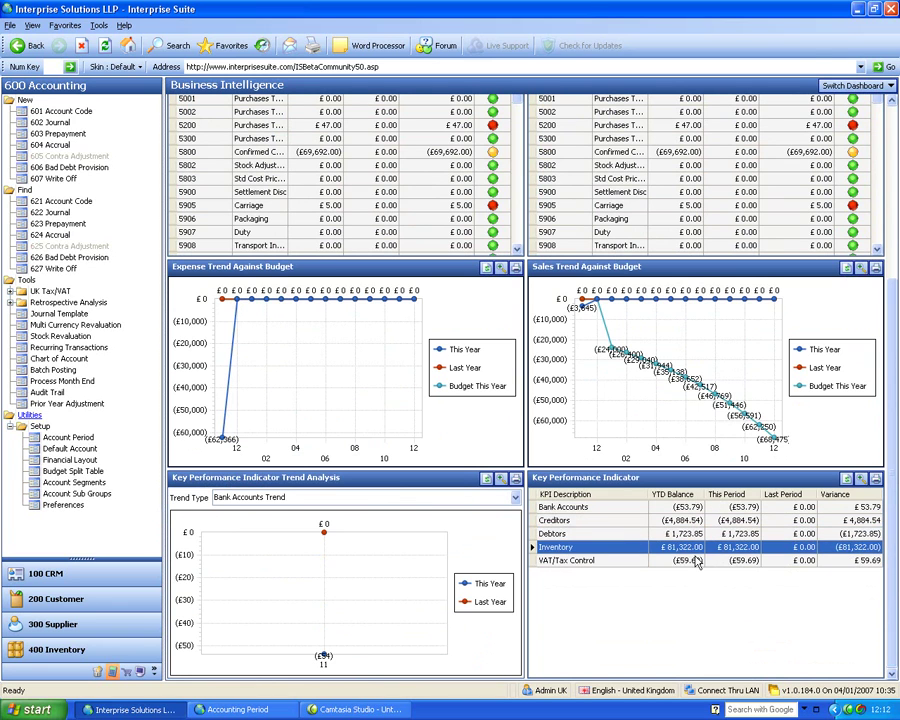
left_click(694, 565)
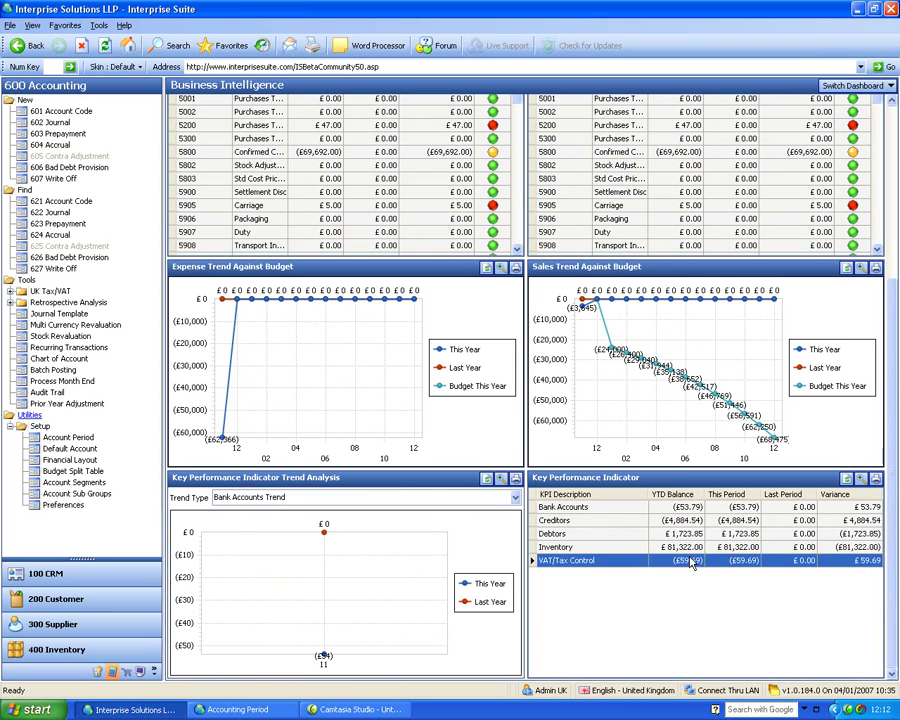
scroll(883, 157, "up", 3)
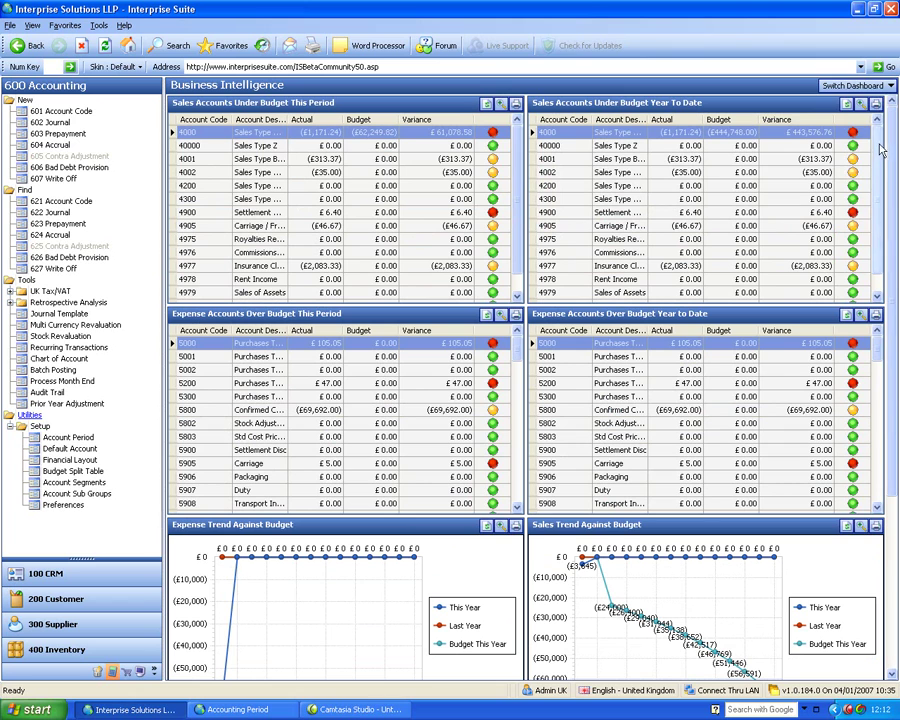
Bring up the list of dashboards available for the accounting module.
left_click(855, 85)
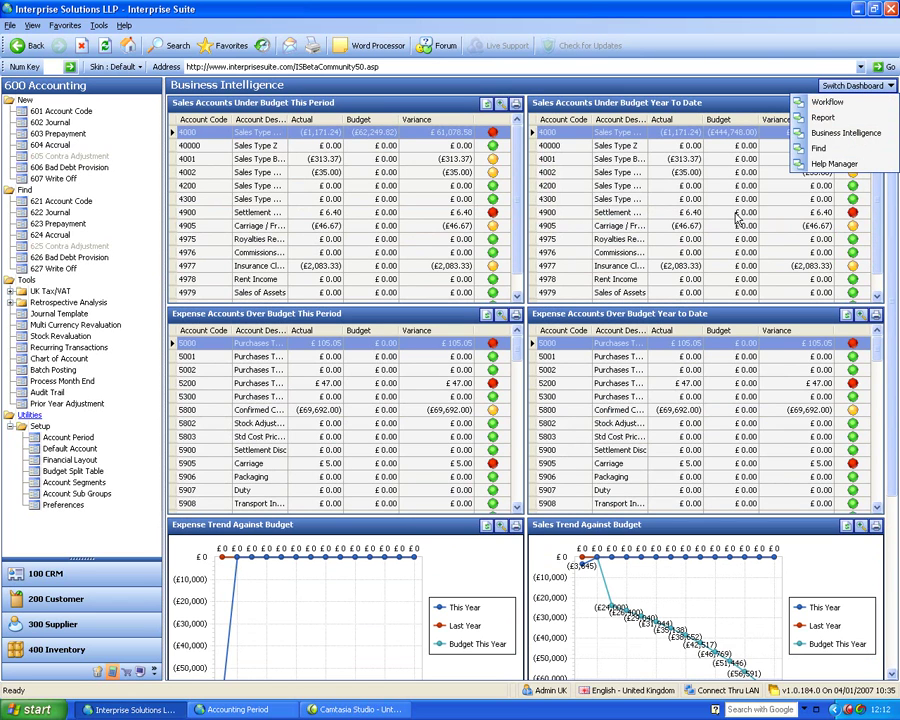